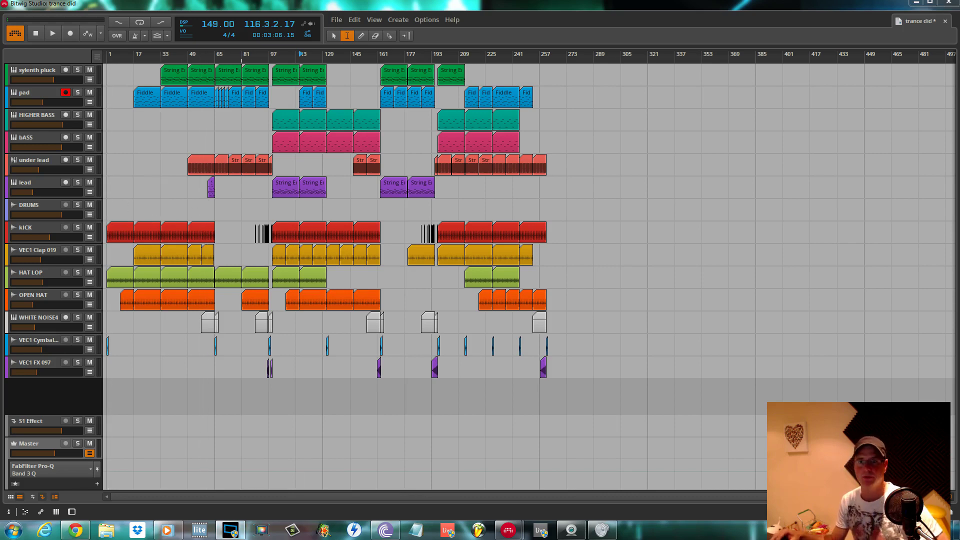
pyautogui.click(230, 529)
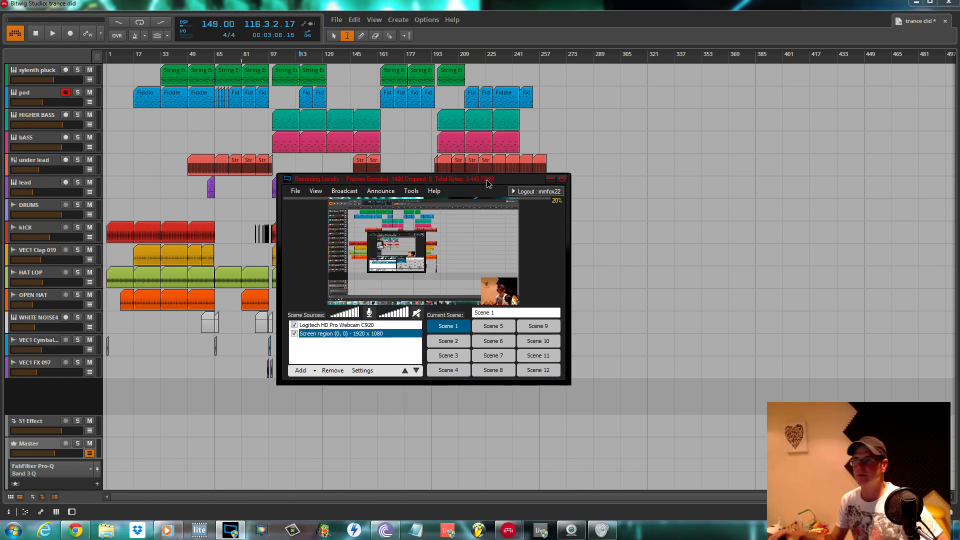
pyautogui.click(551, 179)
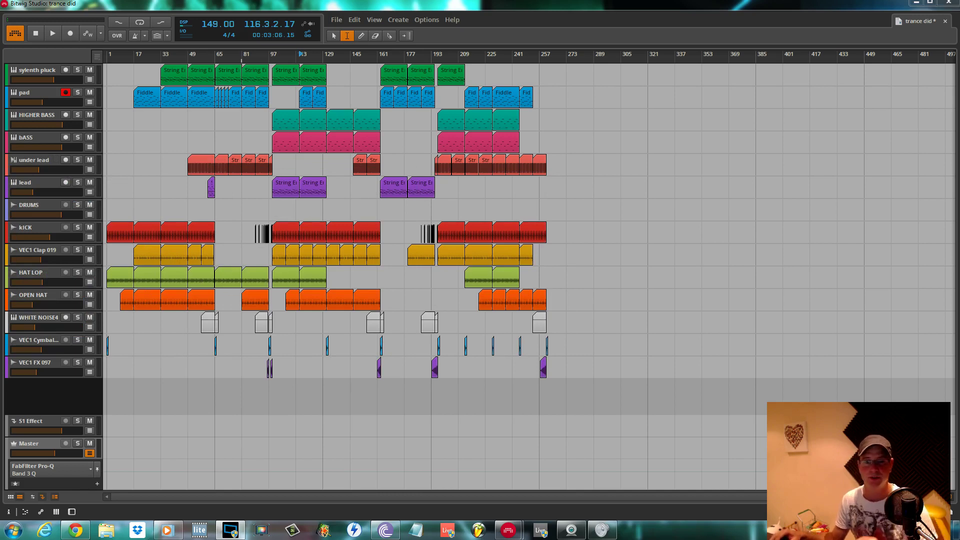
pyautogui.click(168, 529)
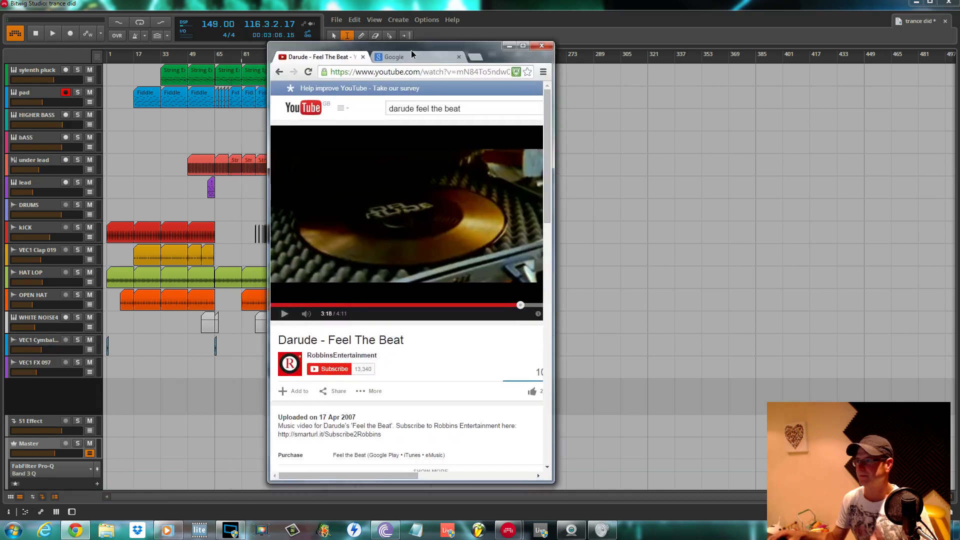
pyautogui.moveTo(411, 50); pyautogui.dragTo(453, 48)
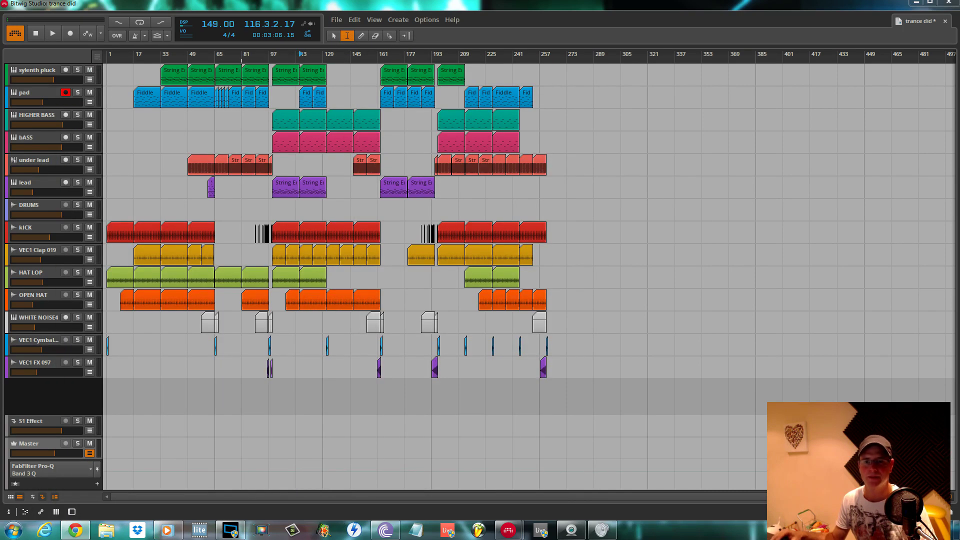
# Switch to the media player, skim the recorded production session up to its final arrangement, and close the player
pyautogui.click(168, 535)
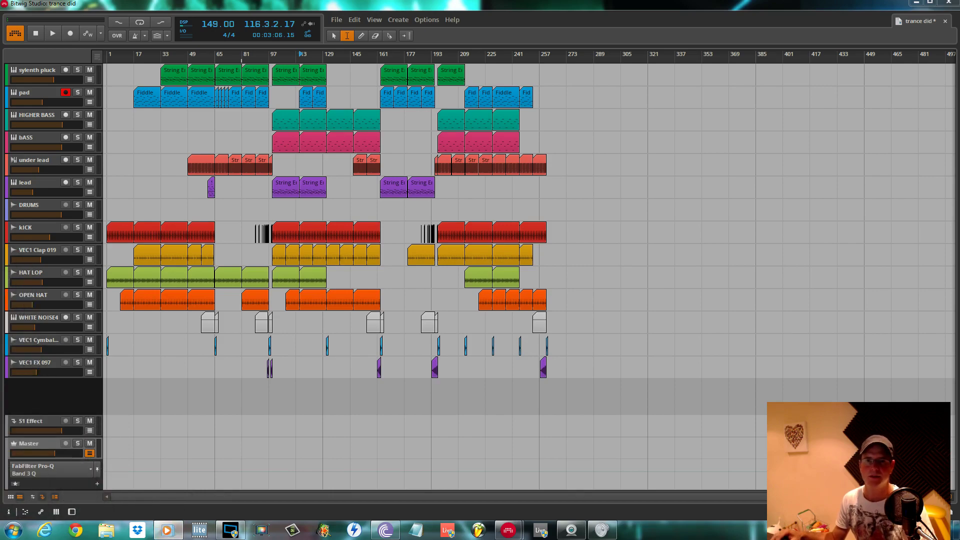
pyautogui.moveTo(0, 44); pyautogui.dragTo(501, 44)
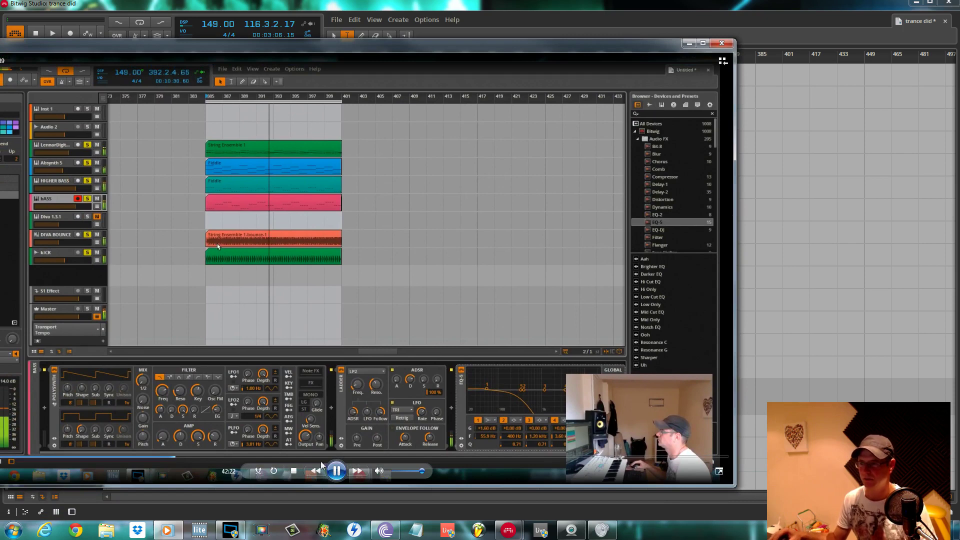
pyautogui.click(487, 458)
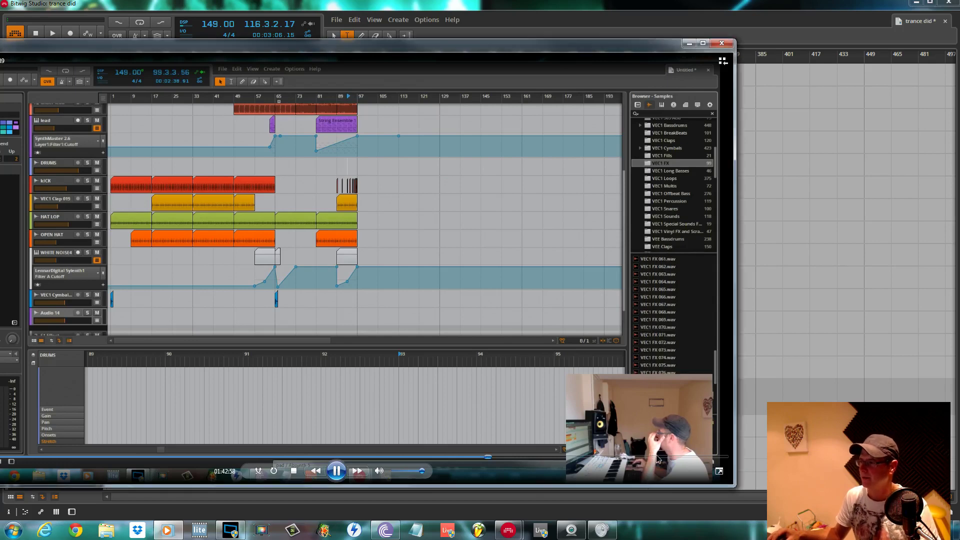
pyautogui.click(688, 457)
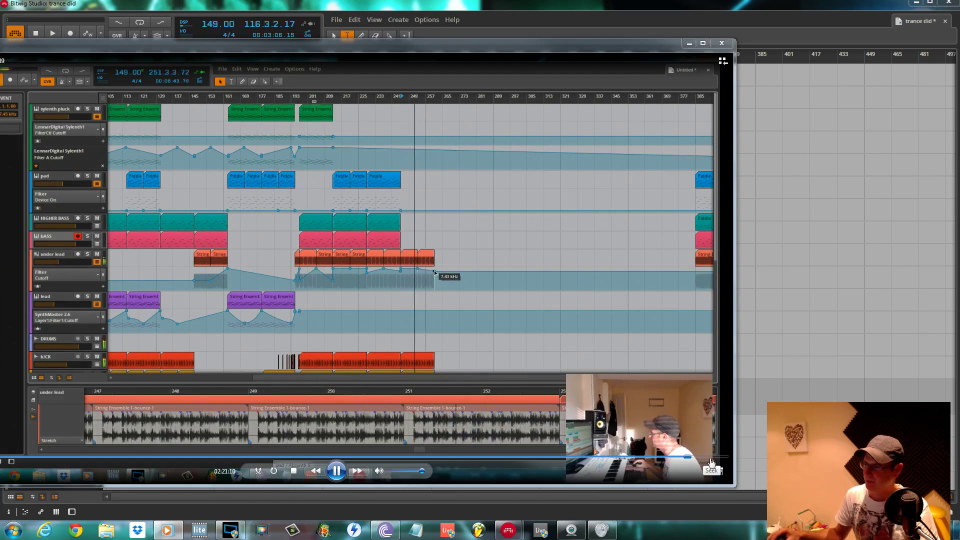
pyautogui.click(722, 458)
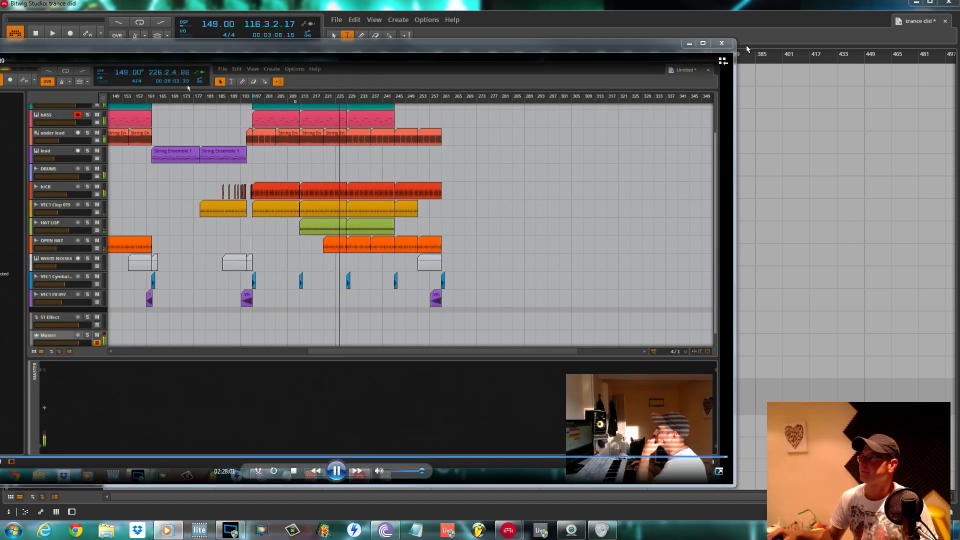
pyautogui.click(721, 43)
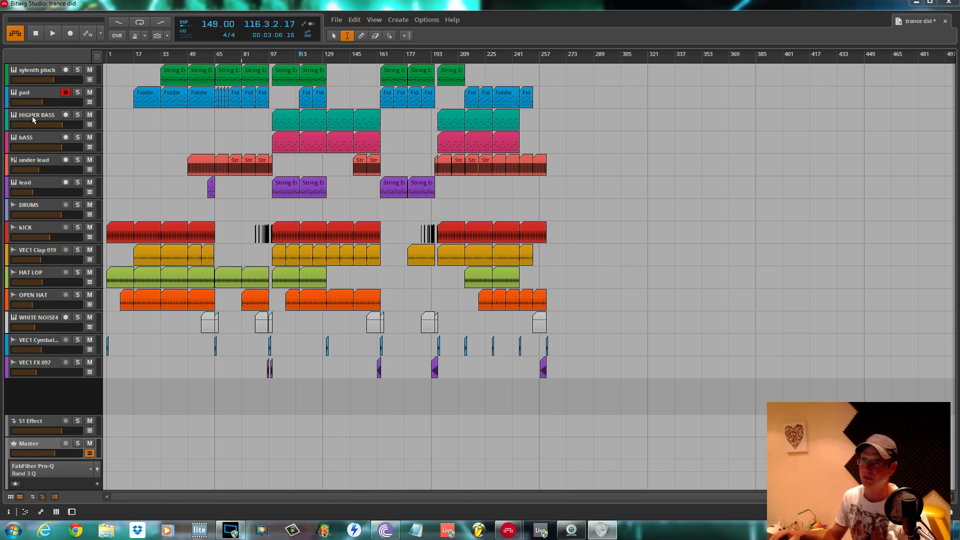
# Play the arrangement from the start and examine the Patch page of the pad track's Absynth 5 synth
pyautogui.click(37, 36)
pyautogui.click(53, 35)
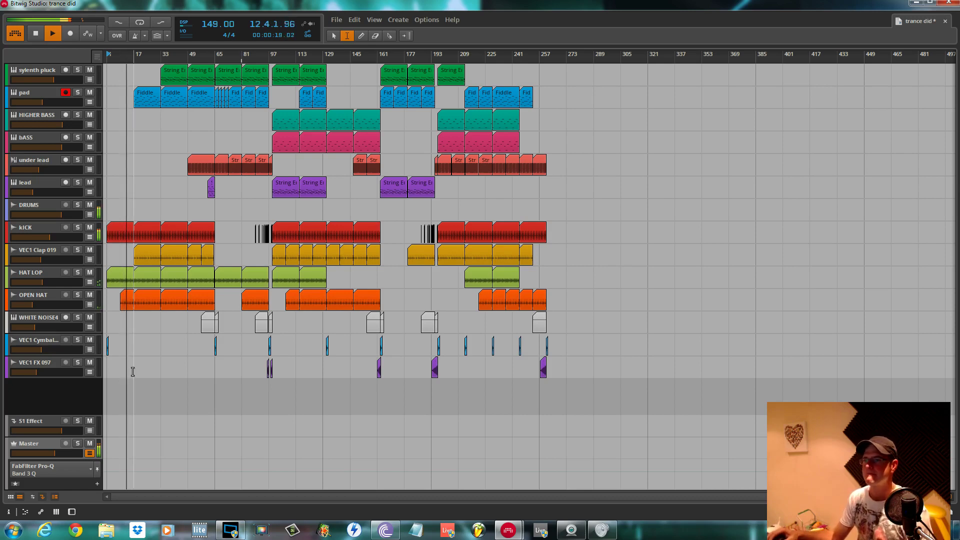
pyautogui.doubleClick(51, 93)
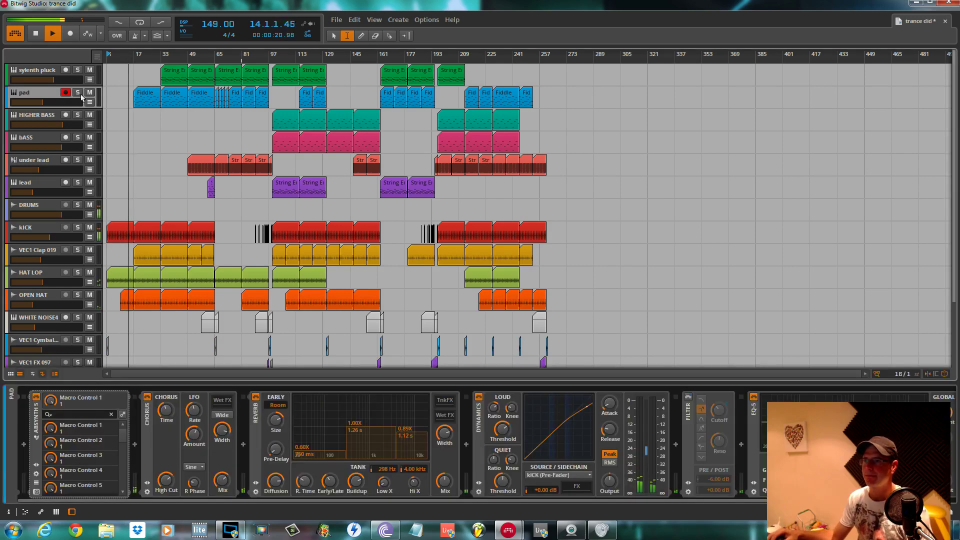
pyautogui.click(36, 493)
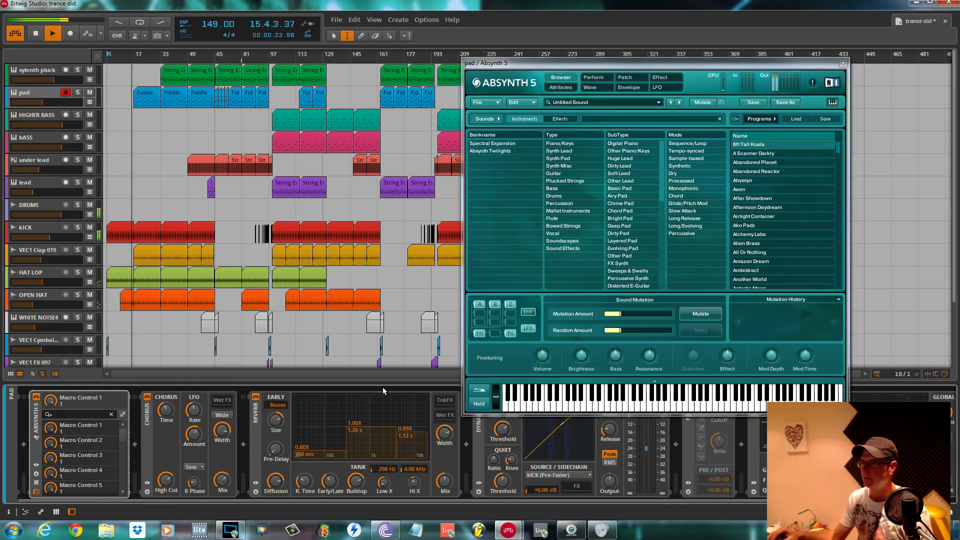
pyautogui.click(625, 77)
pyautogui.moveTo(703, 64); pyautogui.dragTo(799, 75)
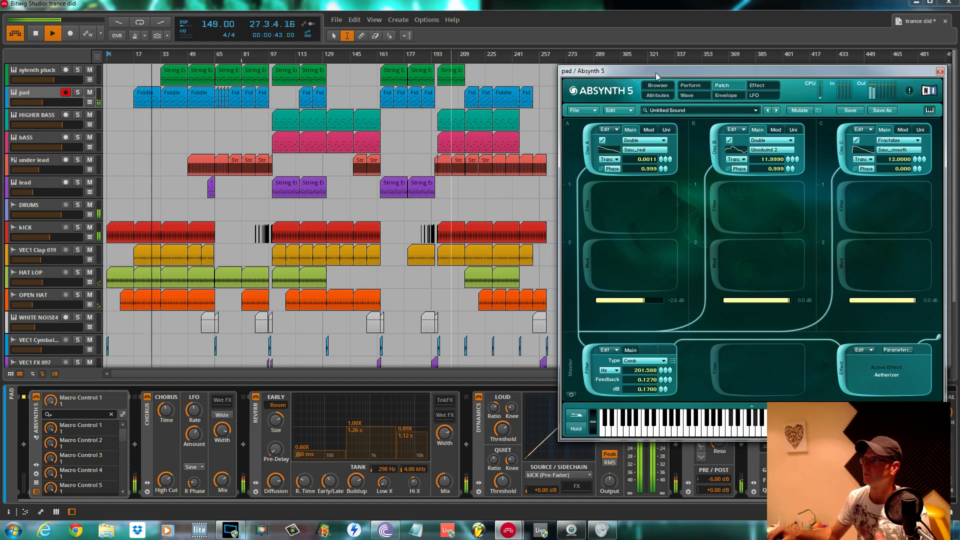
pyautogui.moveTo(657, 75); pyautogui.dragTo(552, 110)
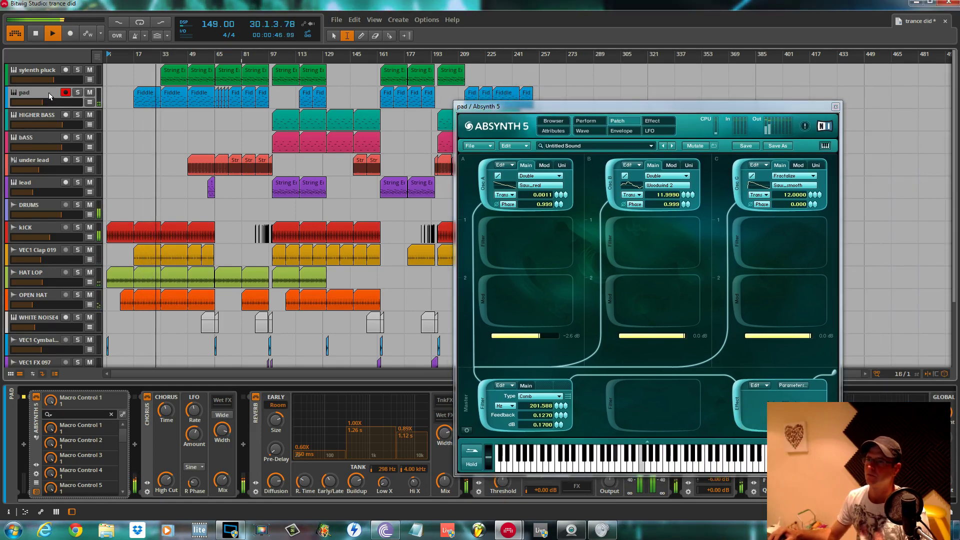
pyautogui.click(836, 107)
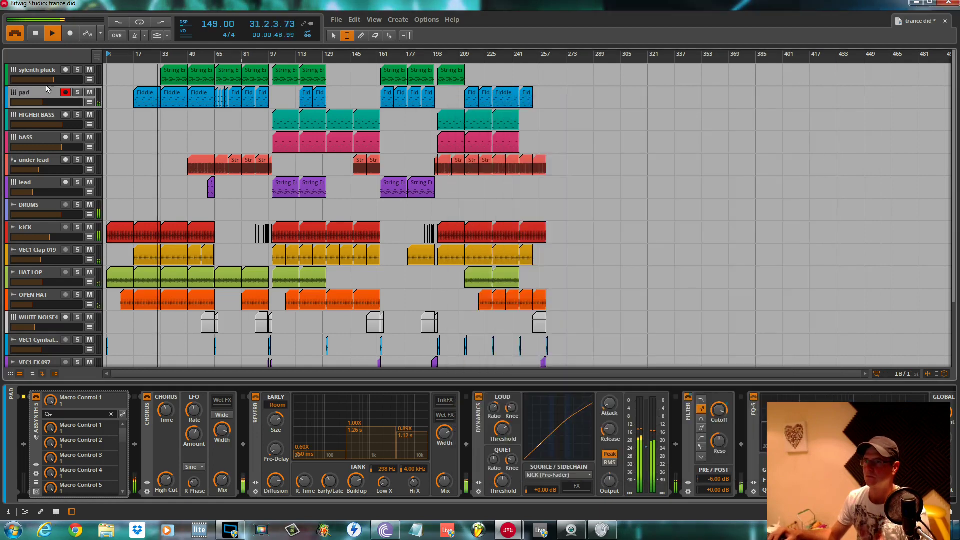
# Inspect the Part B and Part A settings of the Sylenth1 synth on the sylenth pluck track
pyautogui.click(46, 71)
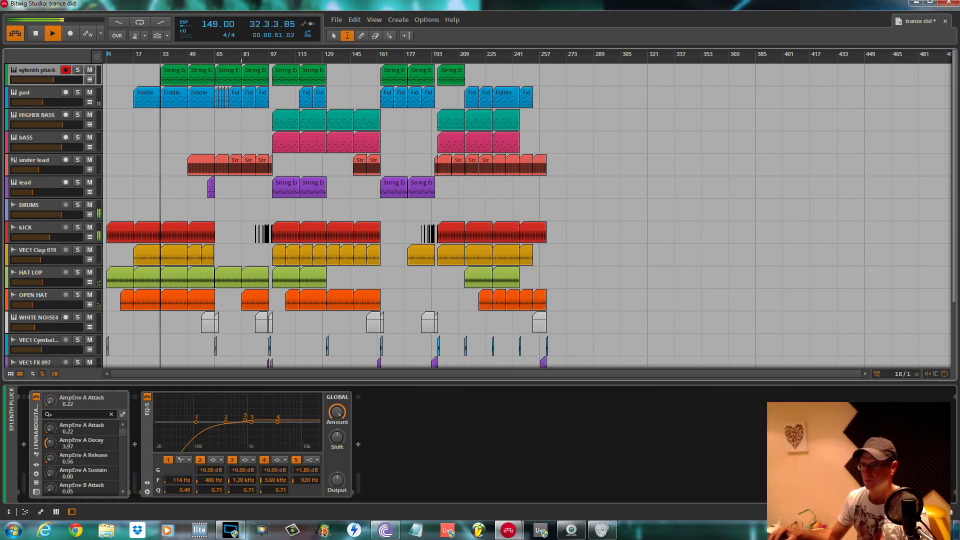
pyautogui.click(36, 493)
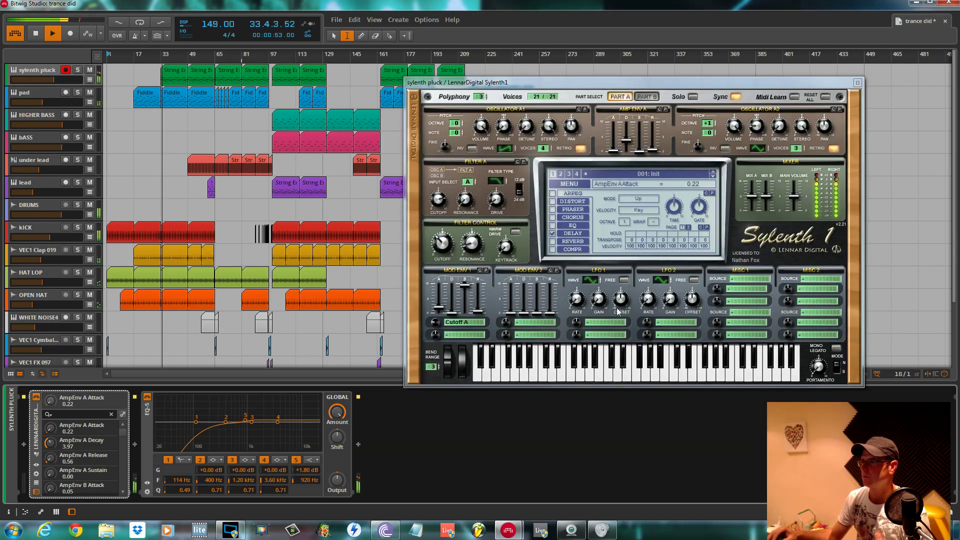
pyautogui.moveTo(675, 86); pyautogui.dragTo(733, 87)
pyautogui.click(712, 99)
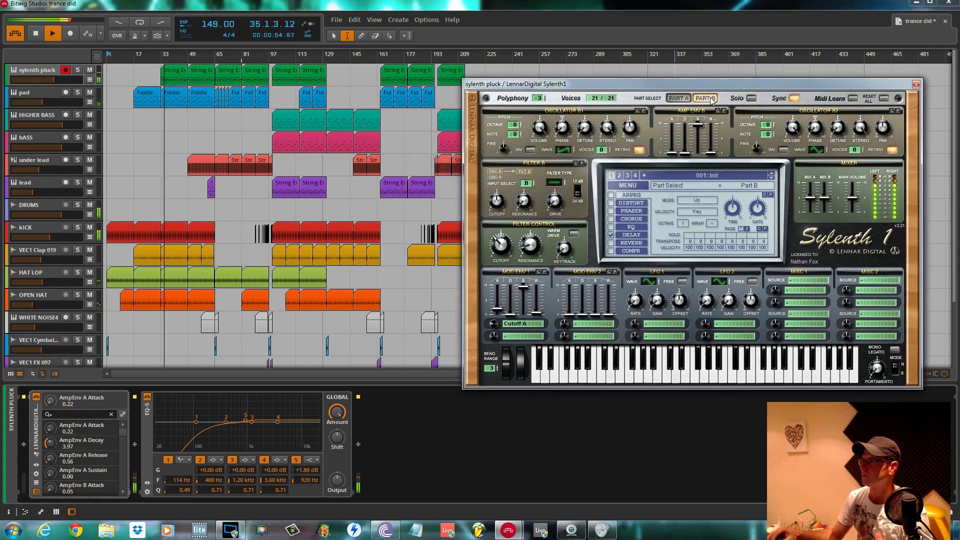
pyautogui.click(681, 98)
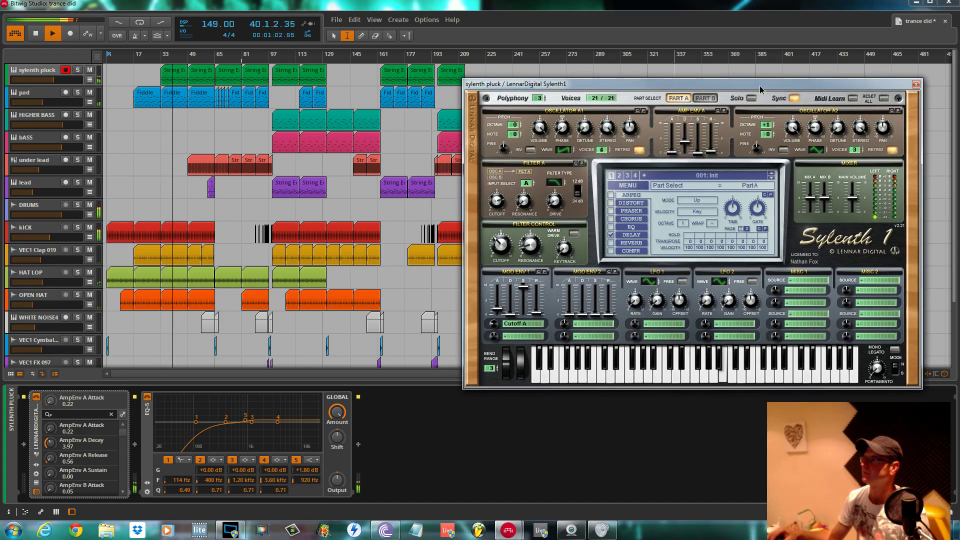
pyautogui.moveTo(760, 90); pyautogui.dragTo(782, 65)
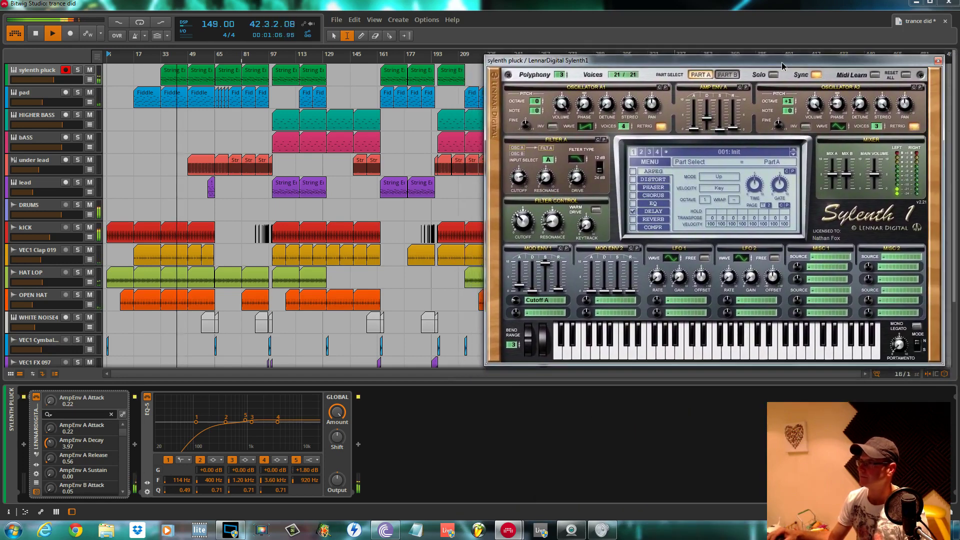
pyautogui.click(939, 61)
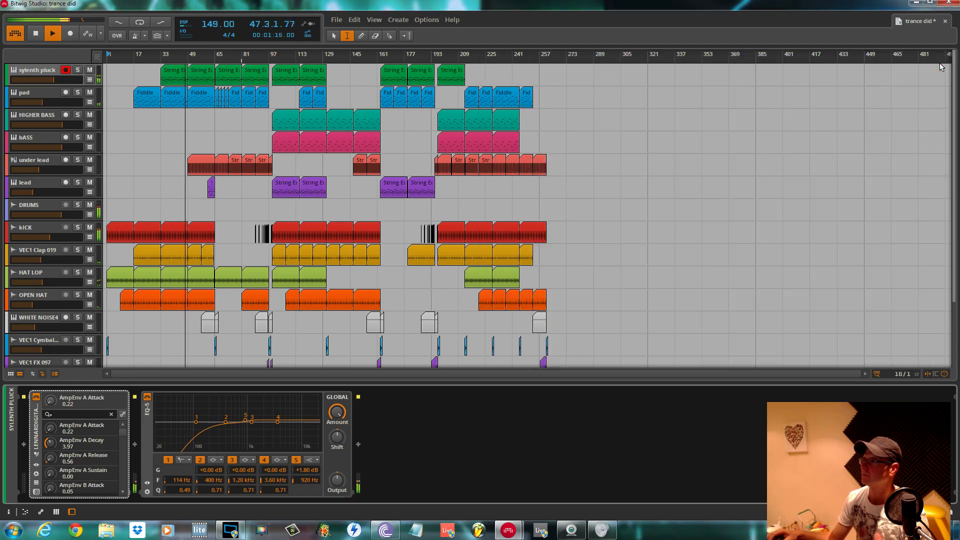
# Show the under lead track's automation with Filter Cutoff in the main lane and Reverb Mix in an additional lane
pyautogui.click(36, 160)
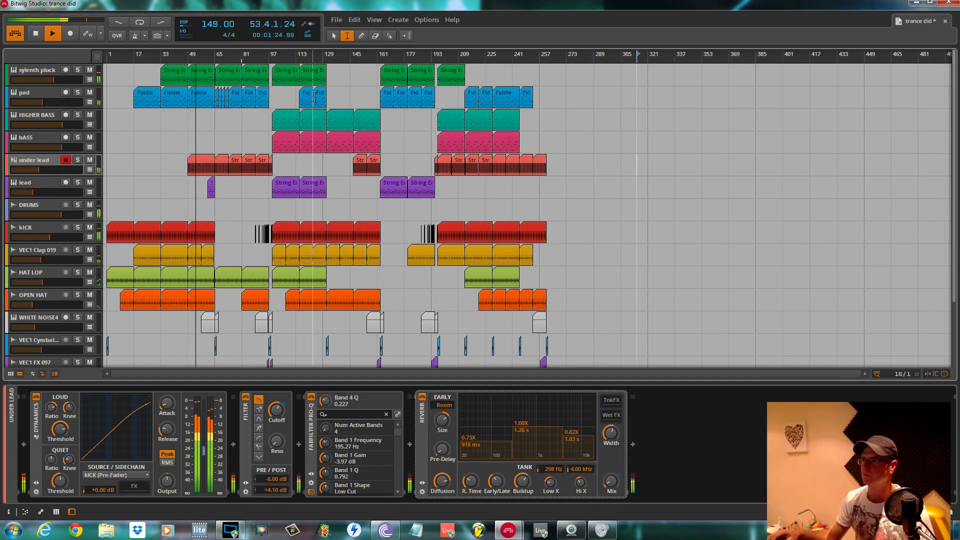
pyautogui.press('1')
pyautogui.moveTo(187, 58); pyautogui.dragTo(250, 200)
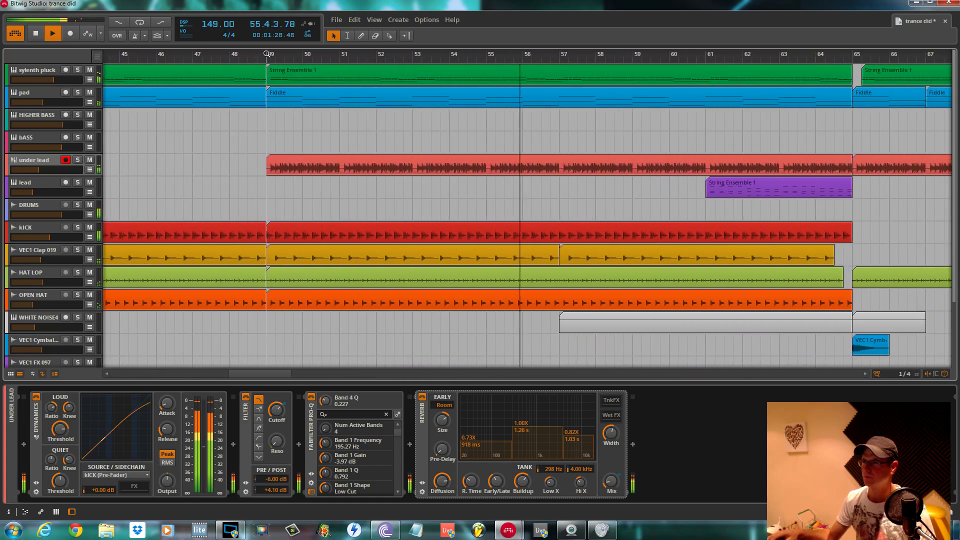
pyautogui.click(90, 170)
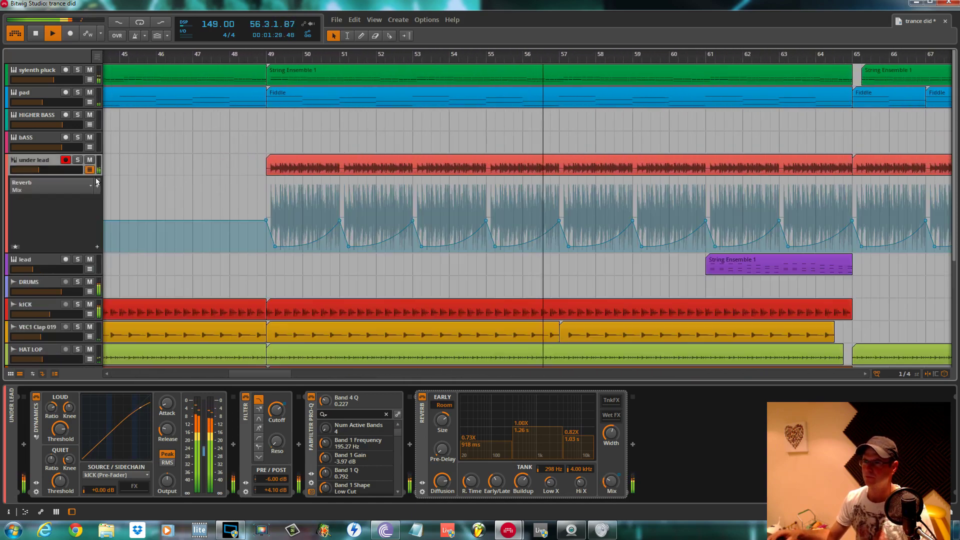
pyautogui.click(97, 247)
pyautogui.click(83, 188)
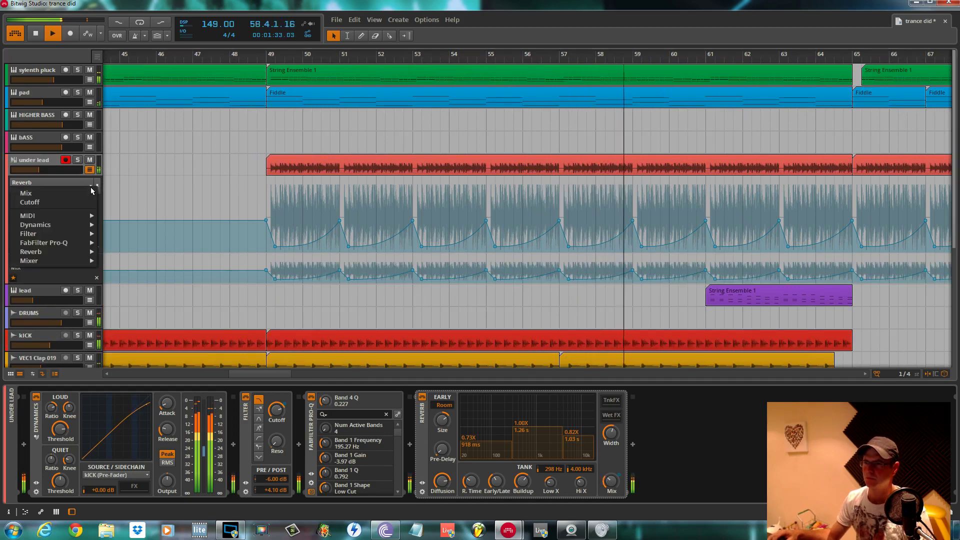
pyautogui.click(78, 209)
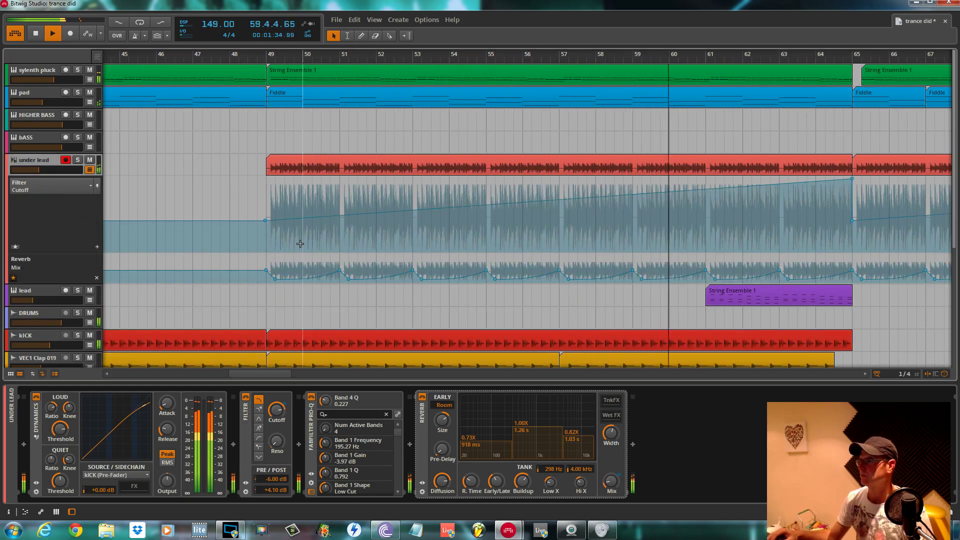
pyautogui.moveTo(547, 53); pyautogui.dragTo(528, 137)
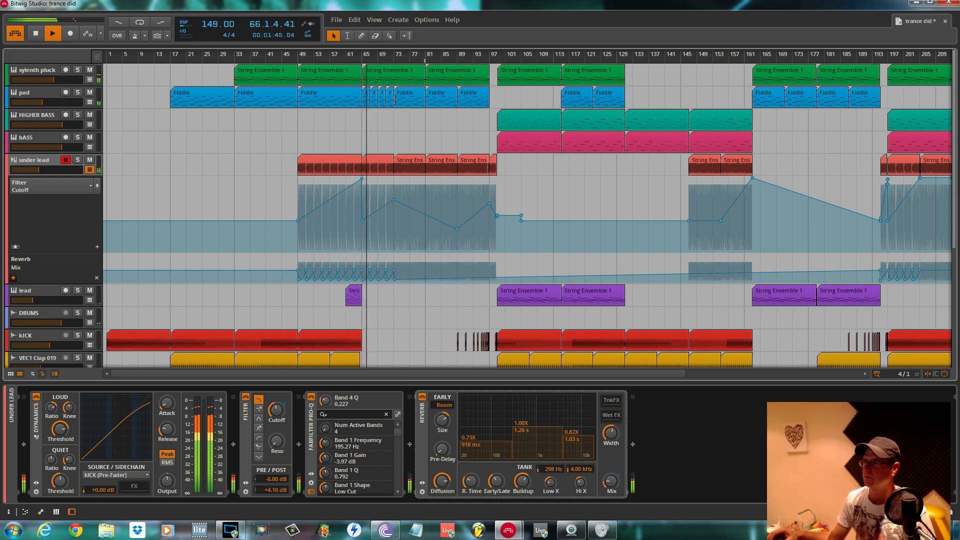
# Show the pad track's Filter Cutoff automation and examine its points around the short clips after bar 65
pyautogui.click(77, 93)
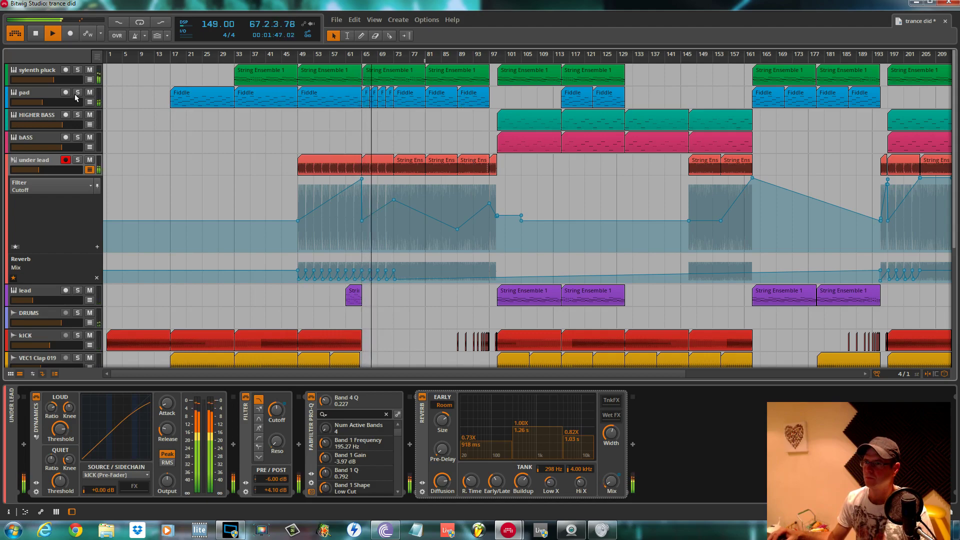
pyautogui.click(78, 93)
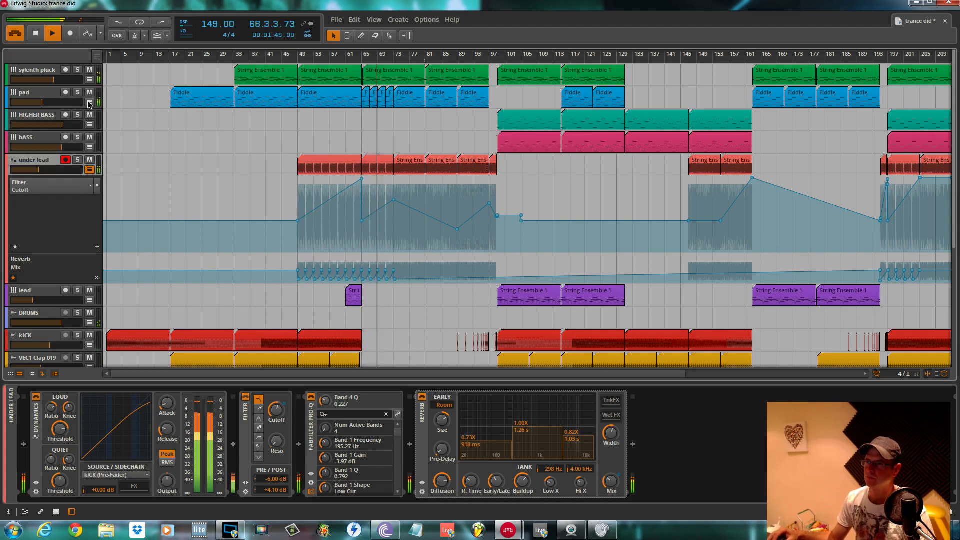
pyautogui.click(90, 102)
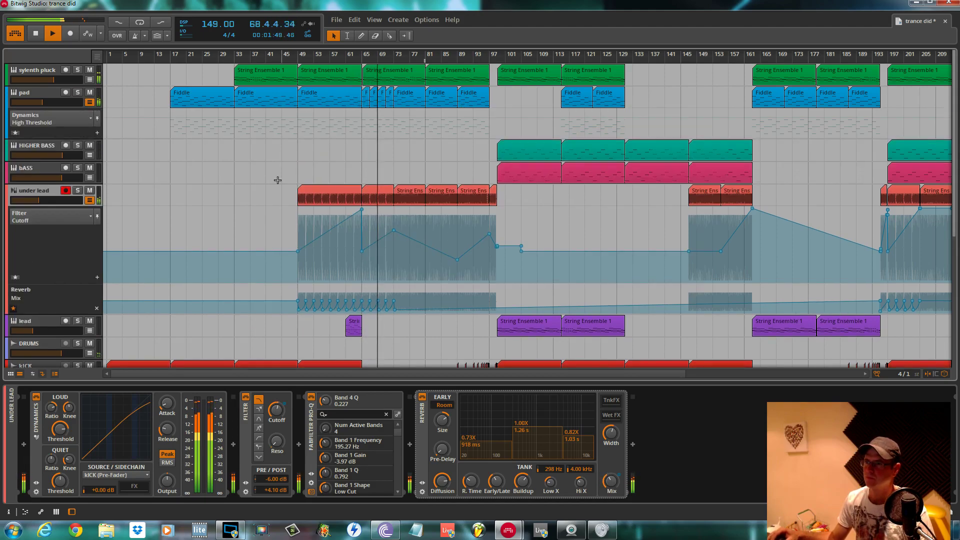
pyautogui.click(89, 119)
pyautogui.click(69, 135)
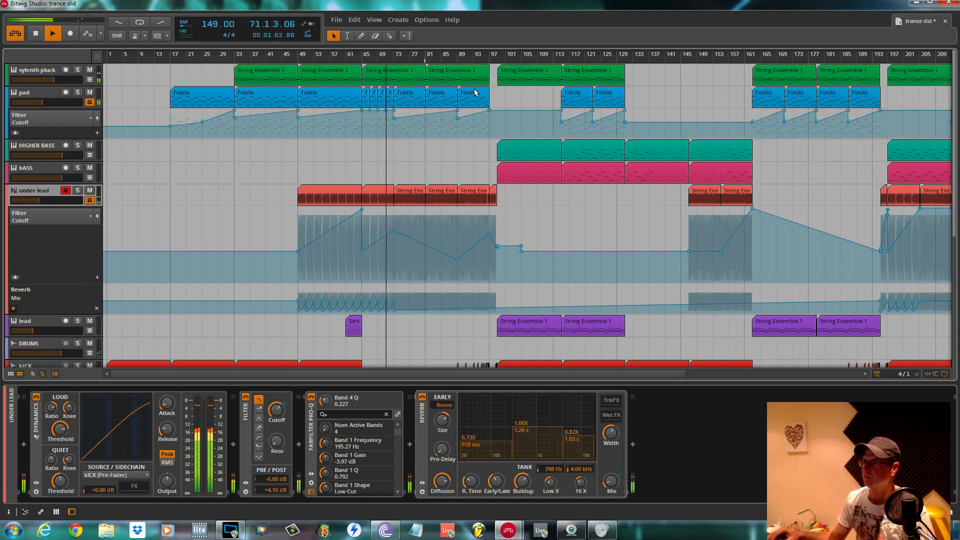
pyautogui.moveTo(387, 113); pyautogui.dragTo(378, 115)
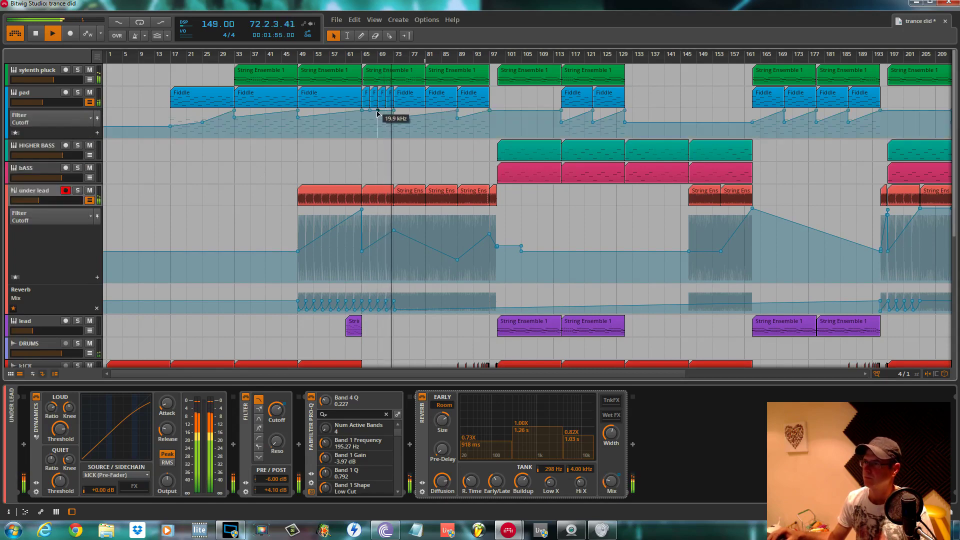
pyautogui.doubleClick(371, 110)
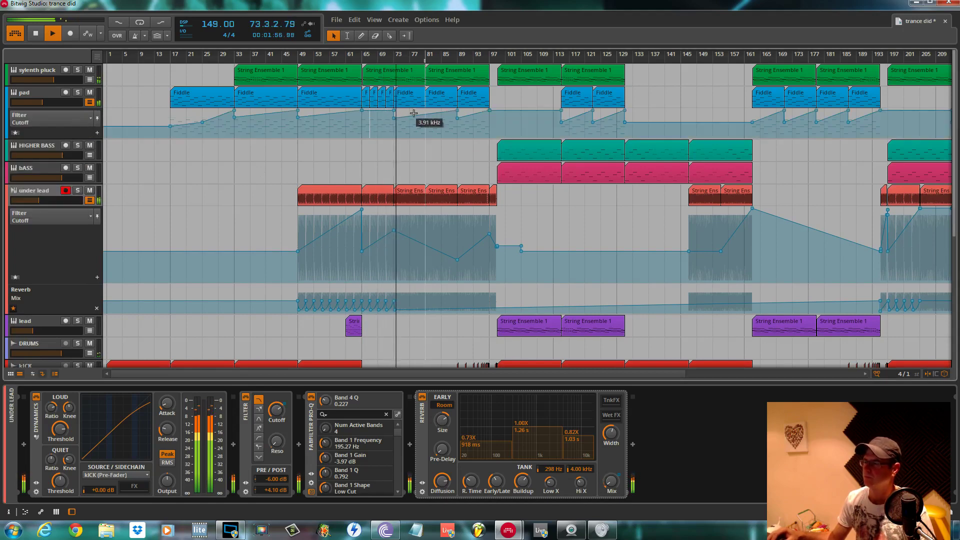
pyautogui.scroll(-3, 451, 215)
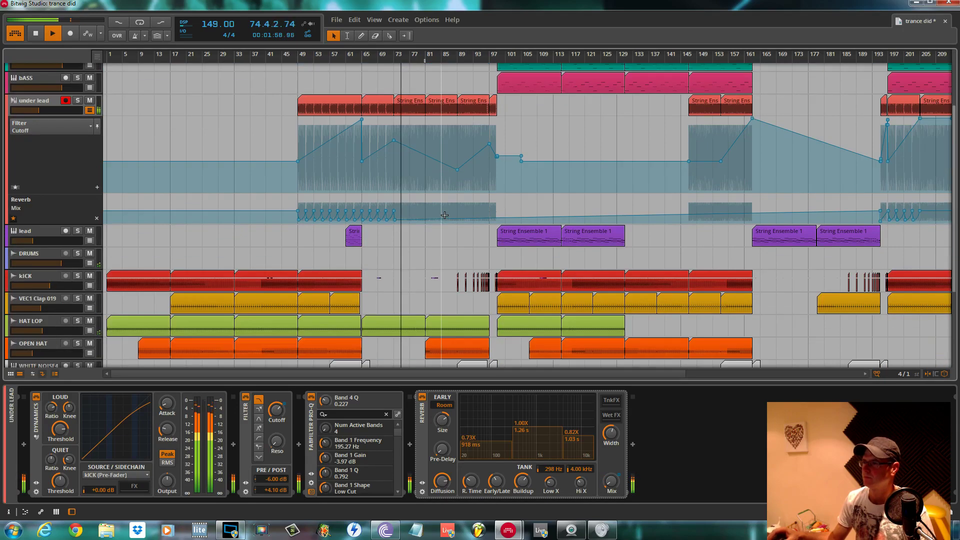
# Look over the arrangement from the sylenth pluck track to the drum, white noise and effect tracks during playback
pyautogui.scroll(-3, 450, 265)
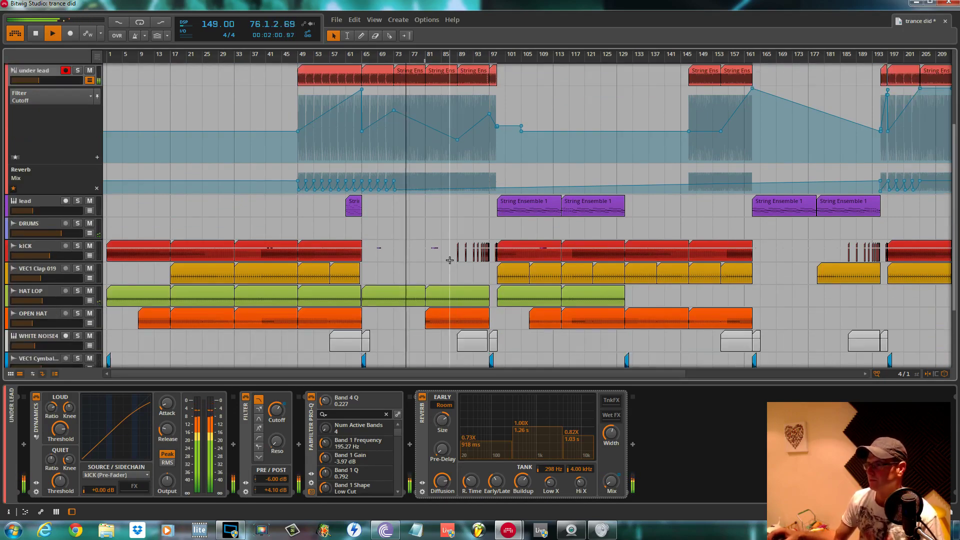
pyautogui.scroll(-2, 450, 264)
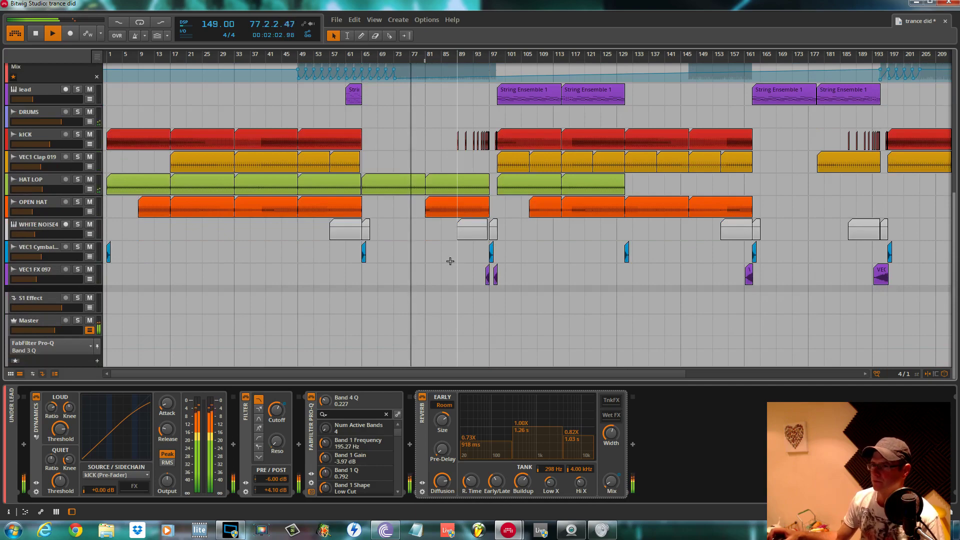
pyautogui.scroll(5, 450, 260)
pyautogui.scroll(3, 458, 259)
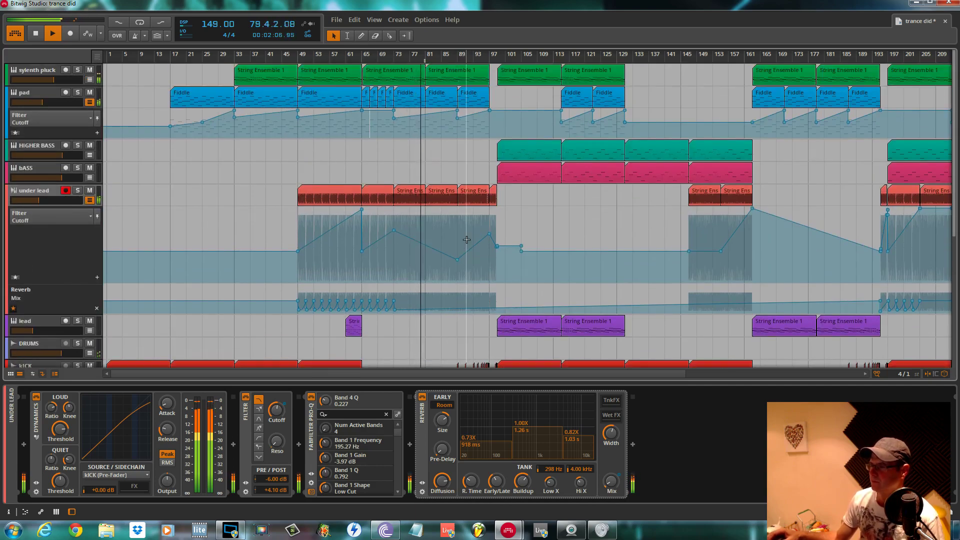
pyautogui.scroll(-1, 467, 239)
pyautogui.scroll(-1, 500, 243)
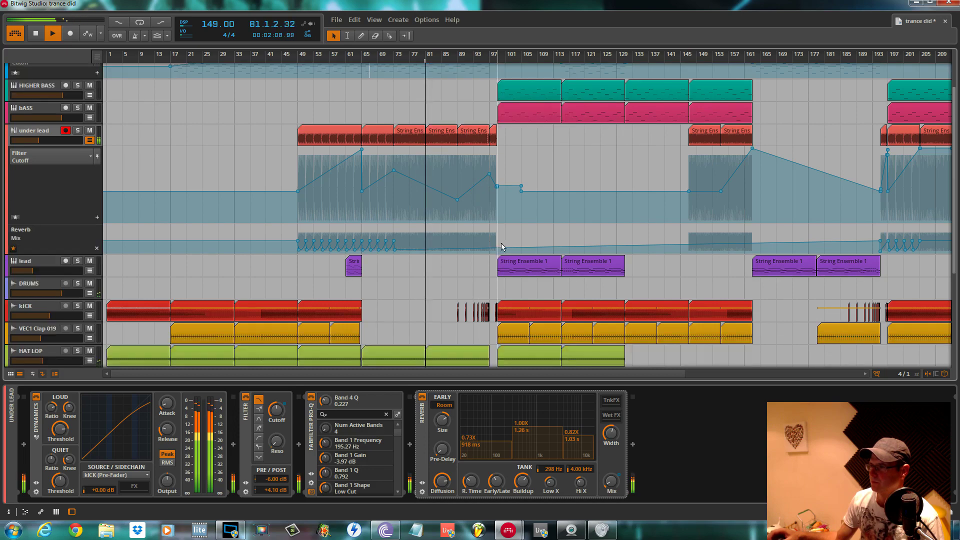
# Inspect the Part A settings of the Sylenth1 synth on the WHITE NOISE4 track, keeping its window clear of the arrangement
pyautogui.scroll(-5, 502, 246)
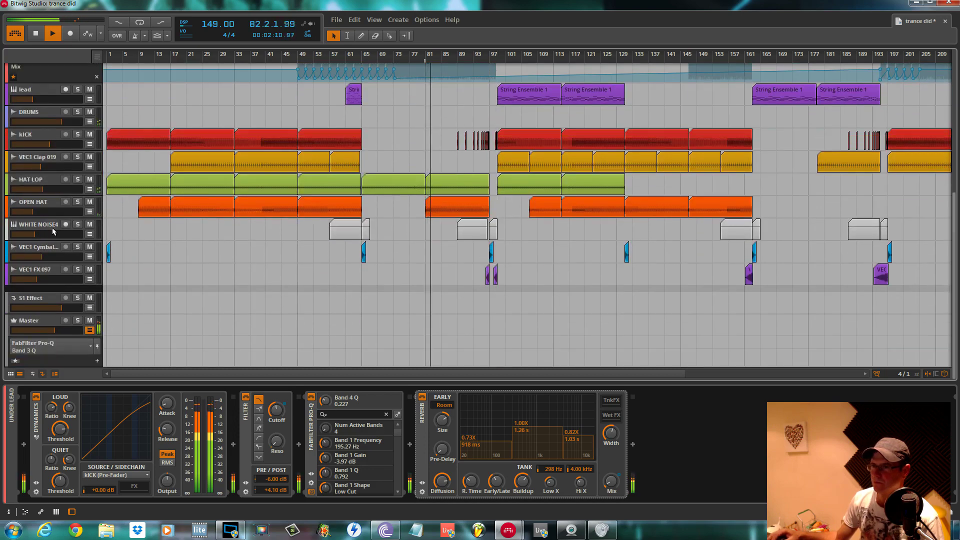
pyautogui.click(52, 227)
pyautogui.click(37, 491)
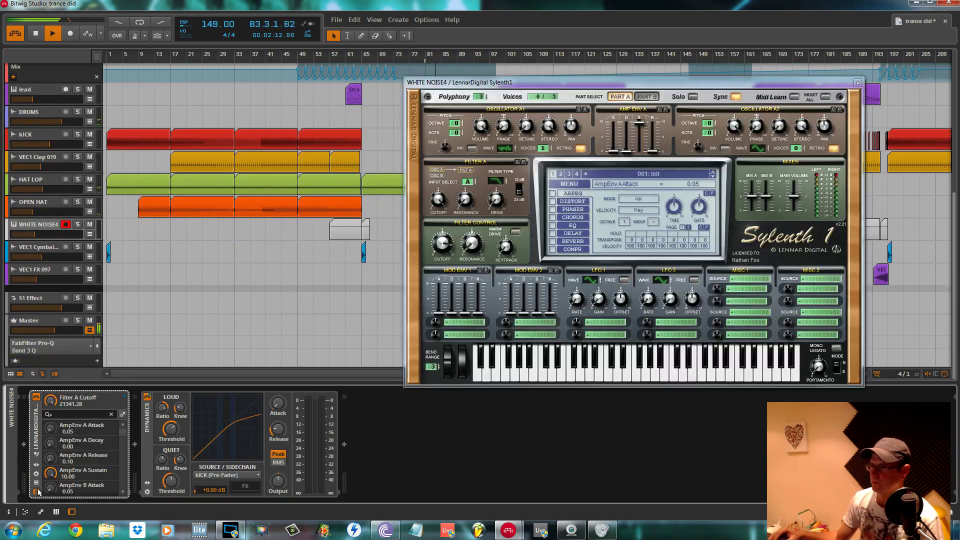
pyautogui.moveTo(553, 84); pyautogui.dragTo(728, 92)
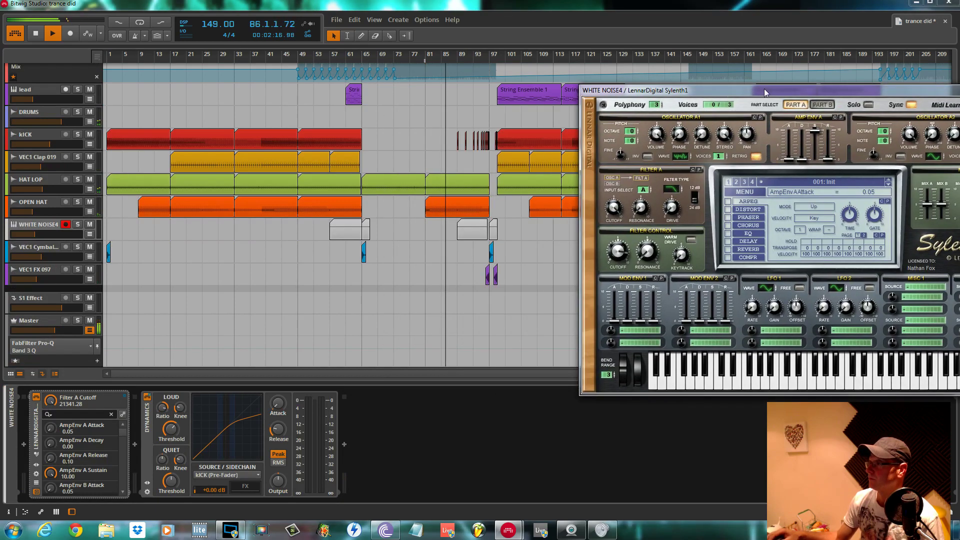
pyautogui.moveTo(670, 90); pyautogui.dragTo(640, 79)
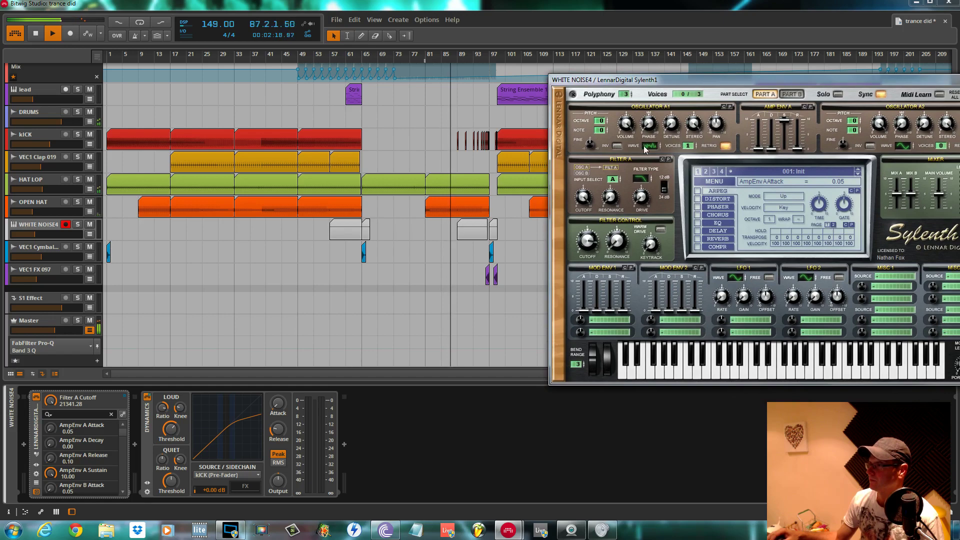
pyautogui.moveTo(658, 82); pyautogui.dragTo(794, 241)
# Show the WHITE NOISE4 track's Filter A Cutoff automation and examine it closely around bars 89 to 99
pyautogui.click(96, 241)
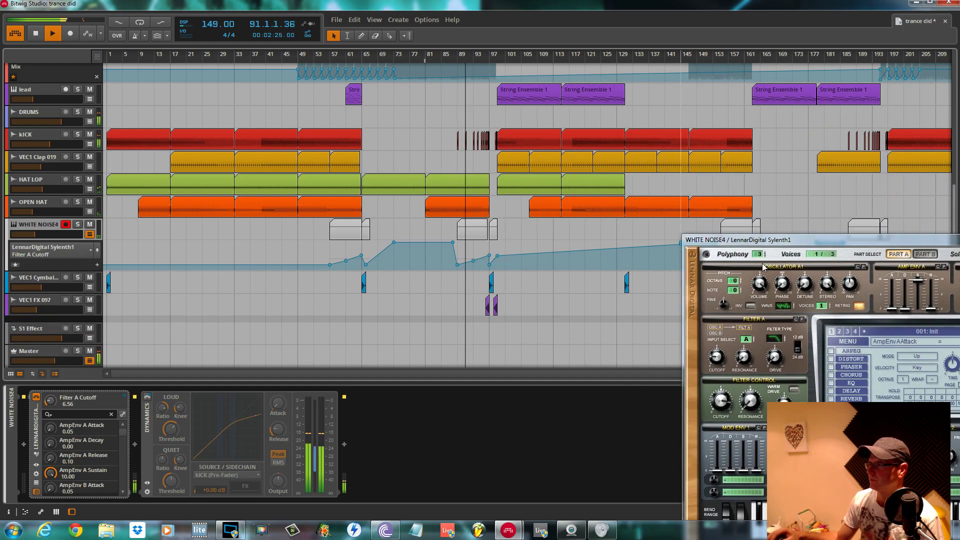
pyautogui.moveTo(783, 240); pyautogui.dragTo(811, 238)
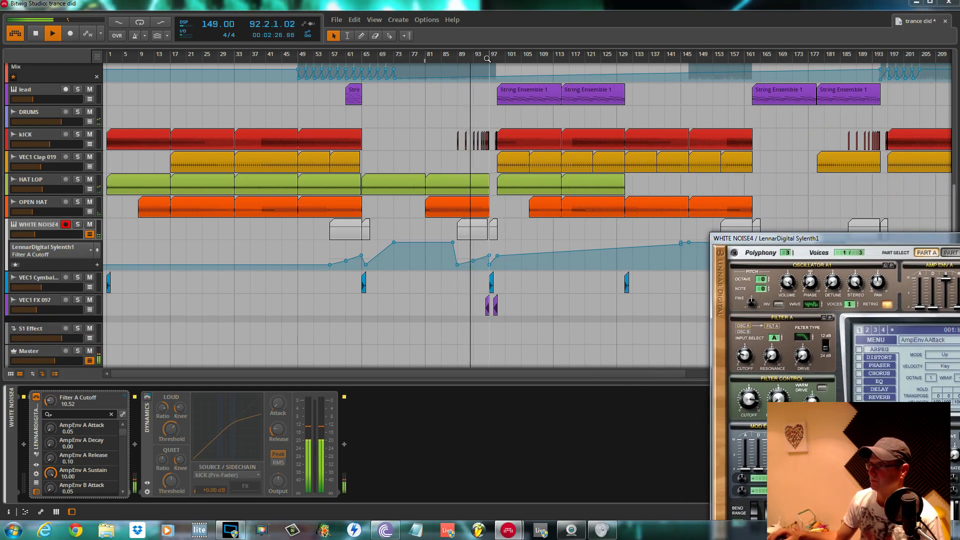
pyautogui.moveTo(487, 59); pyautogui.dragTo(491, 180)
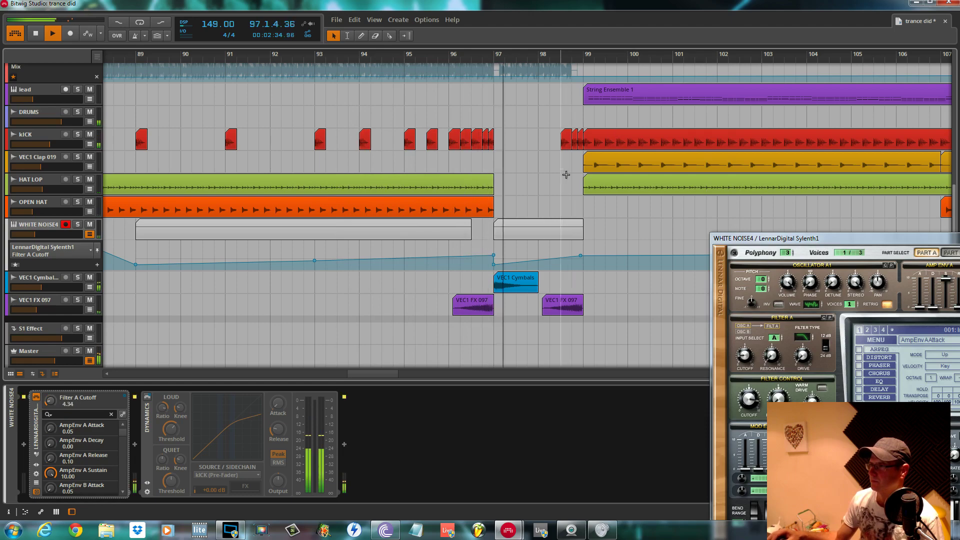
pyautogui.scroll(-10, 549, 80)
pyautogui.scroll(3, 501, 110)
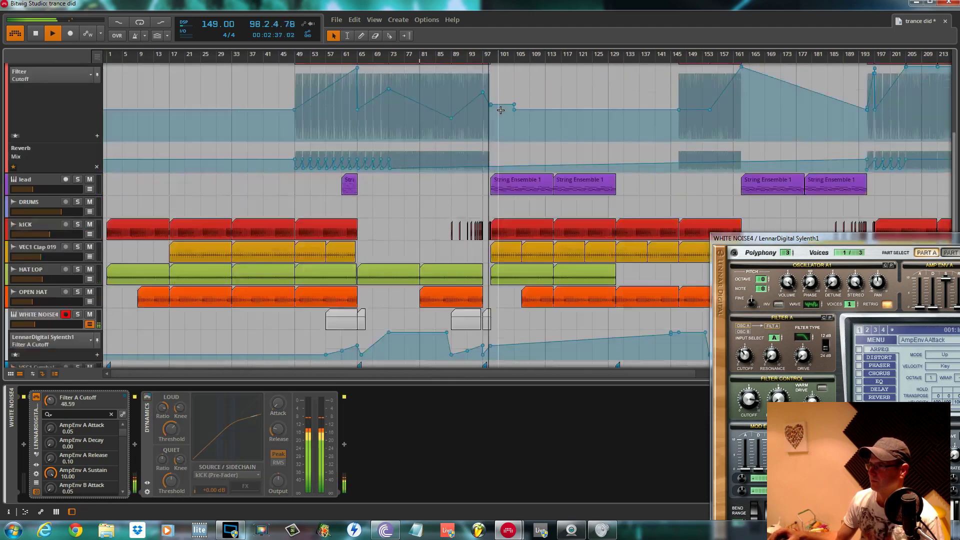
# Open the lead track's SynthMaster 2.6 synth and close the WHITE NOISE4 Sylenth1 window covering it
pyautogui.scroll(3, 501, 110)
pyautogui.click(302, 241)
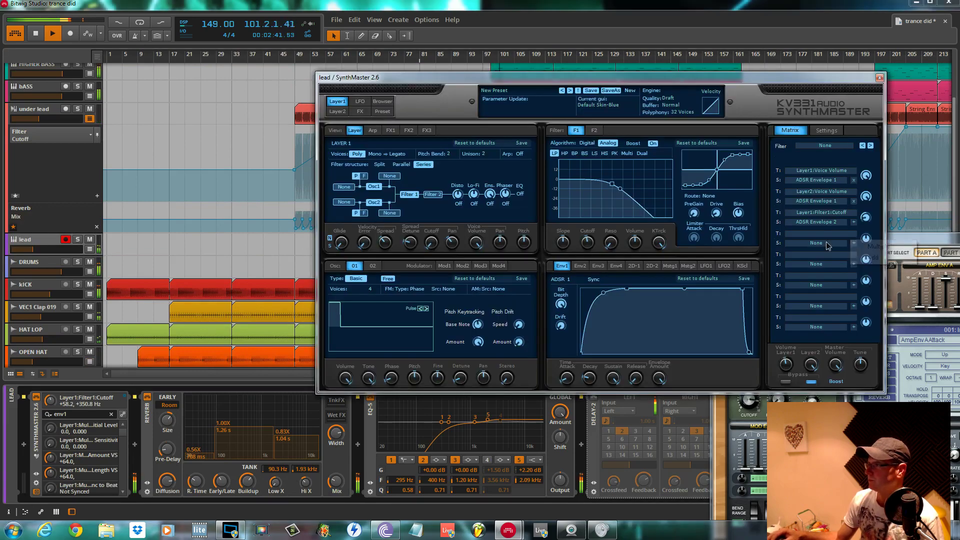
pyautogui.click(850, 241)
pyautogui.click(934, 243)
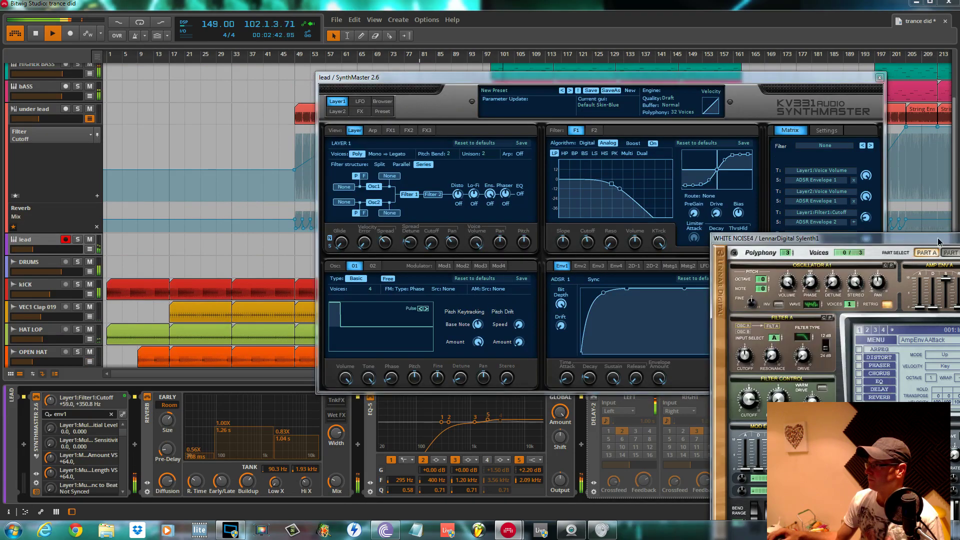
pyautogui.moveTo(831, 245); pyautogui.dragTo(394, 282)
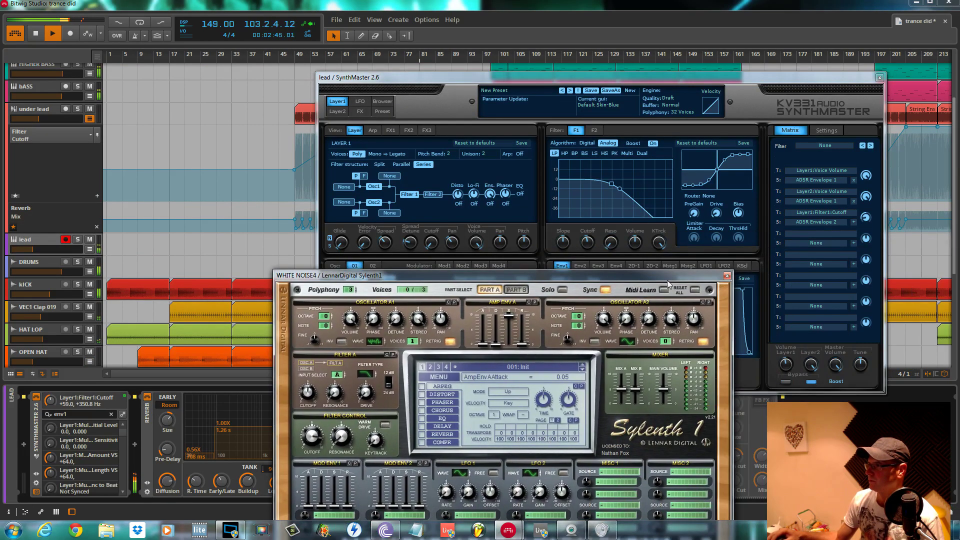
pyautogui.click(728, 276)
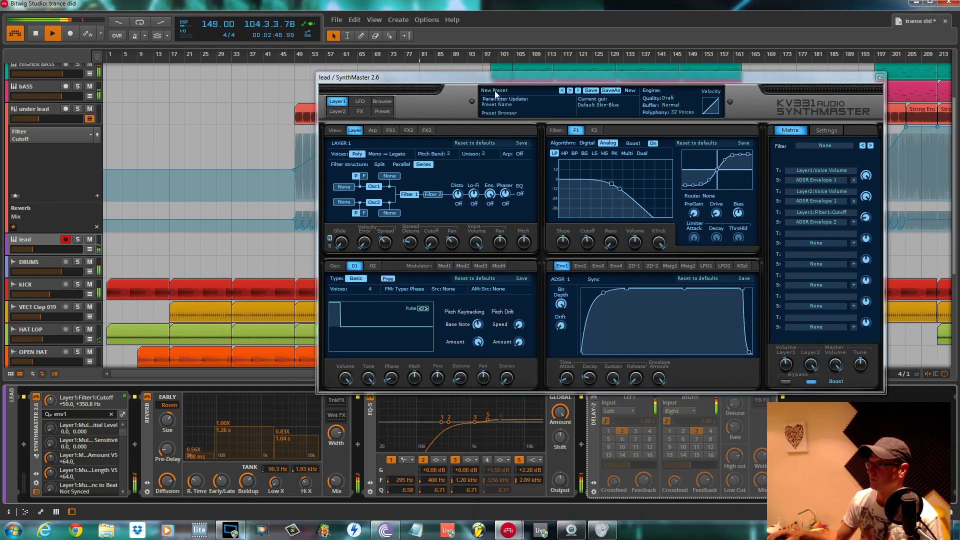
# Examine oscillators 2 and 1 of Layer 1 in the lead's SynthMaster patch, and close the synth window
pyautogui.moveTo(417, 78); pyautogui.dragTo(307, 330)
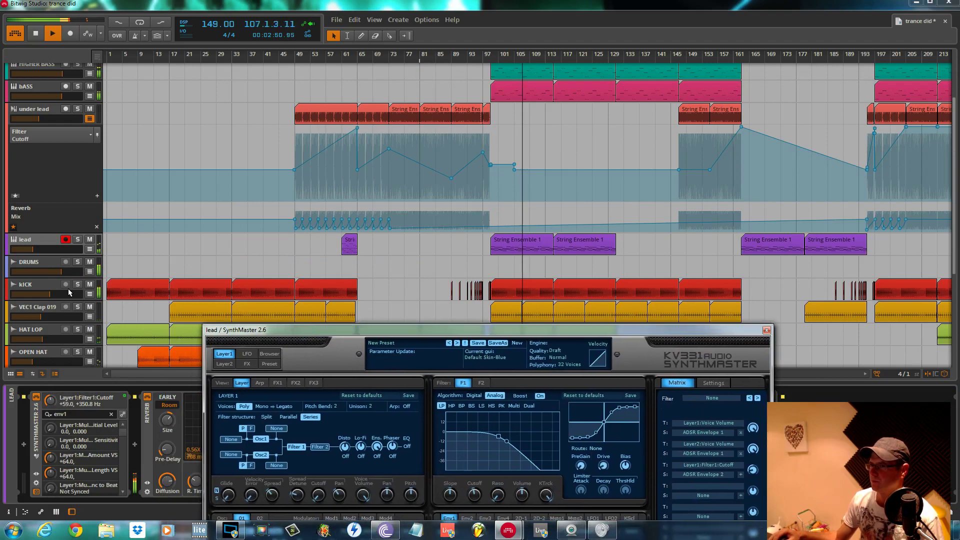
pyautogui.click(78, 240)
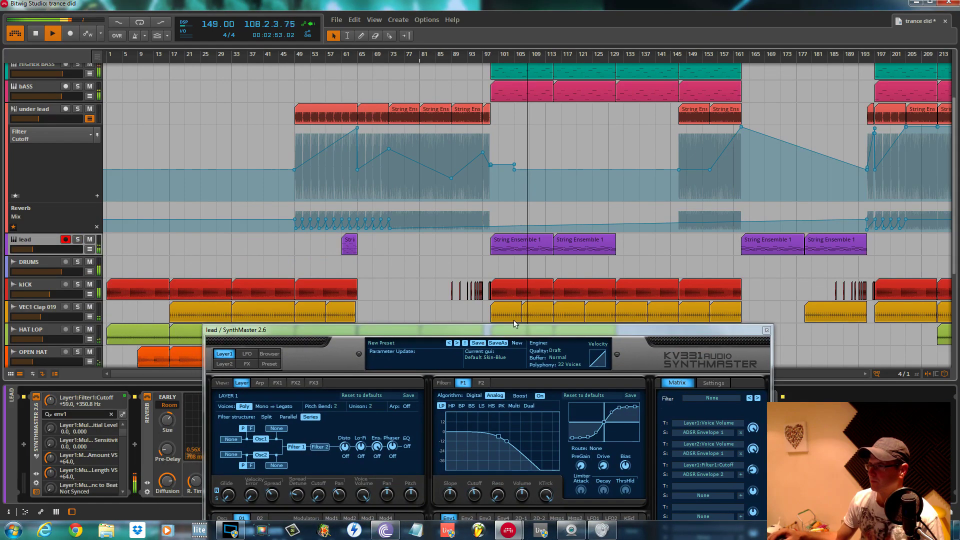
pyautogui.moveTo(529, 331); pyautogui.dragTo(375, 43)
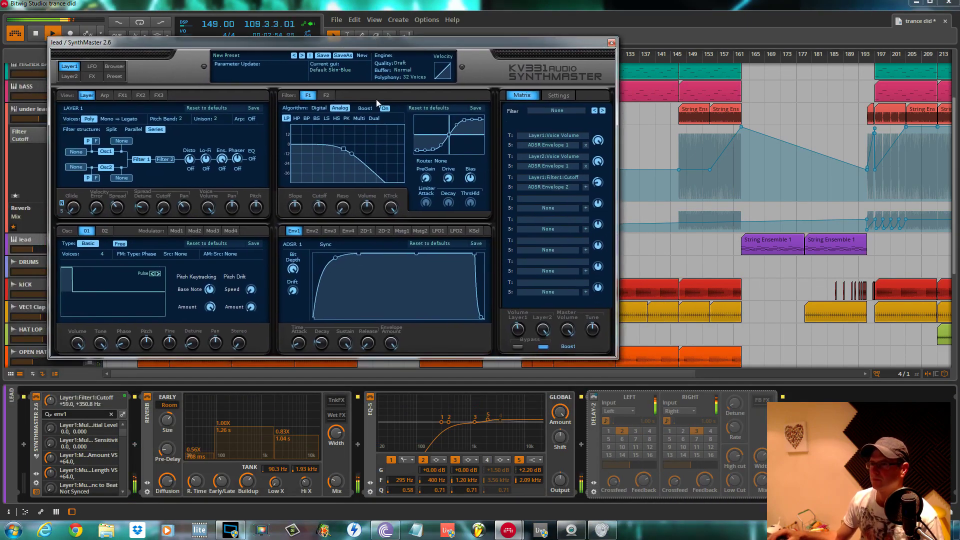
pyautogui.click(104, 231)
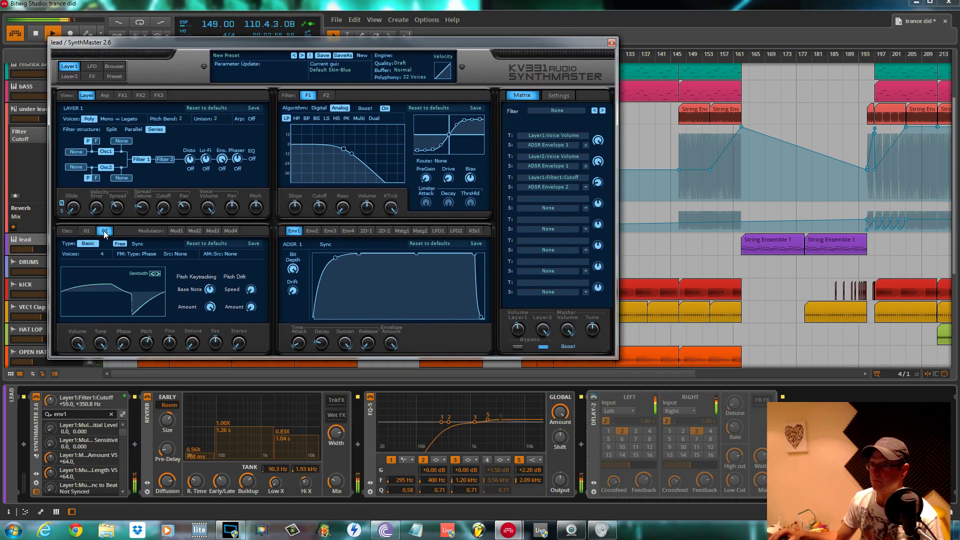
pyautogui.click(88, 231)
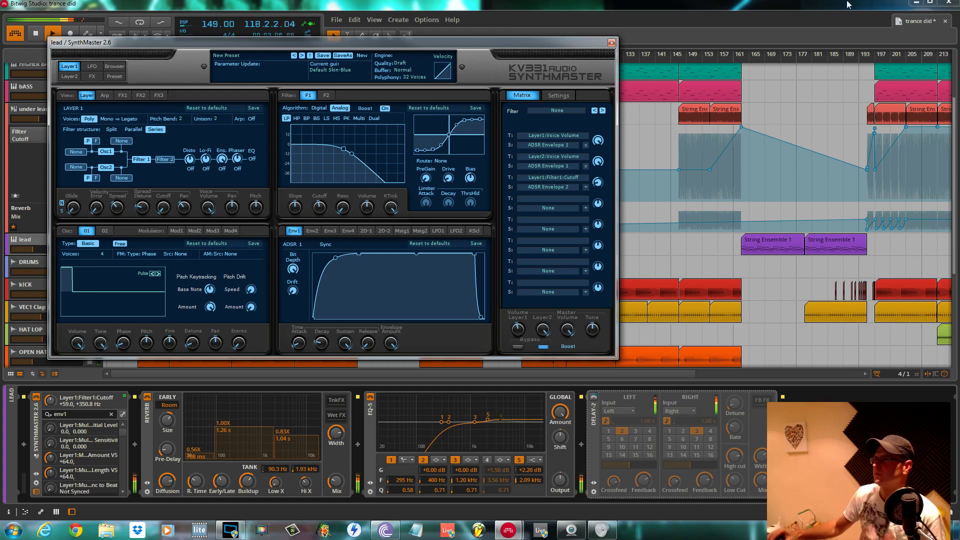
pyautogui.click(612, 42)
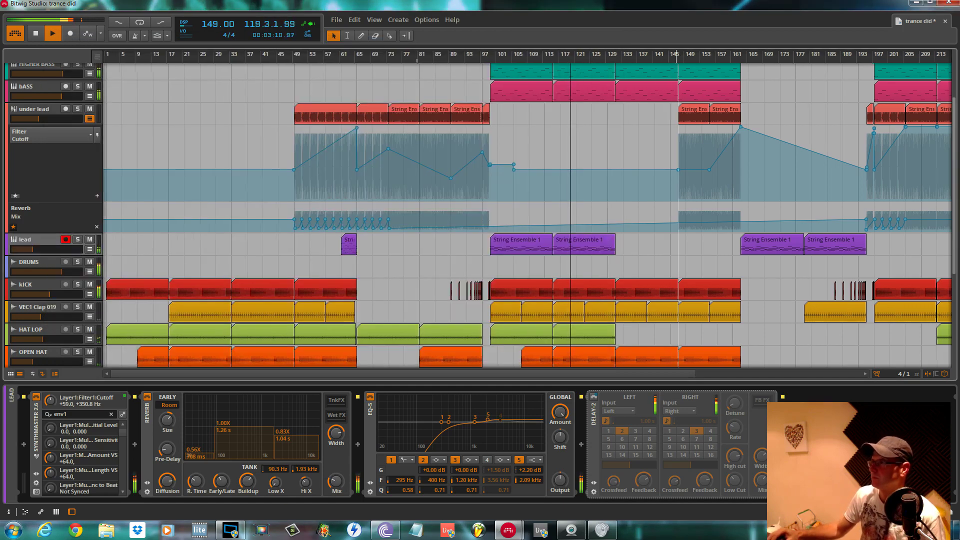
# Show the lead track's Layer1:Filter1:Cutoff automation and look through the list of parameters available for its lane
pyautogui.scroll(-3, 303, 200)
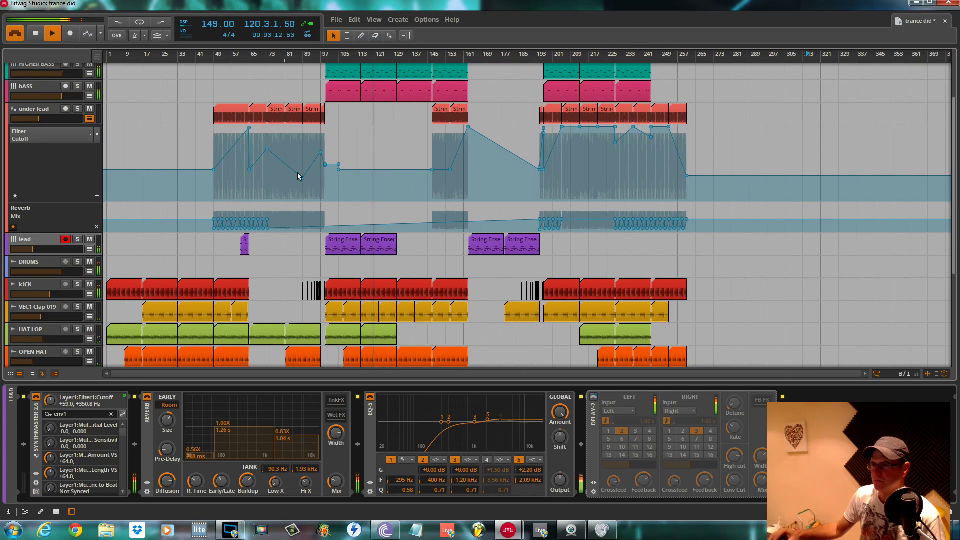
pyautogui.click(90, 249)
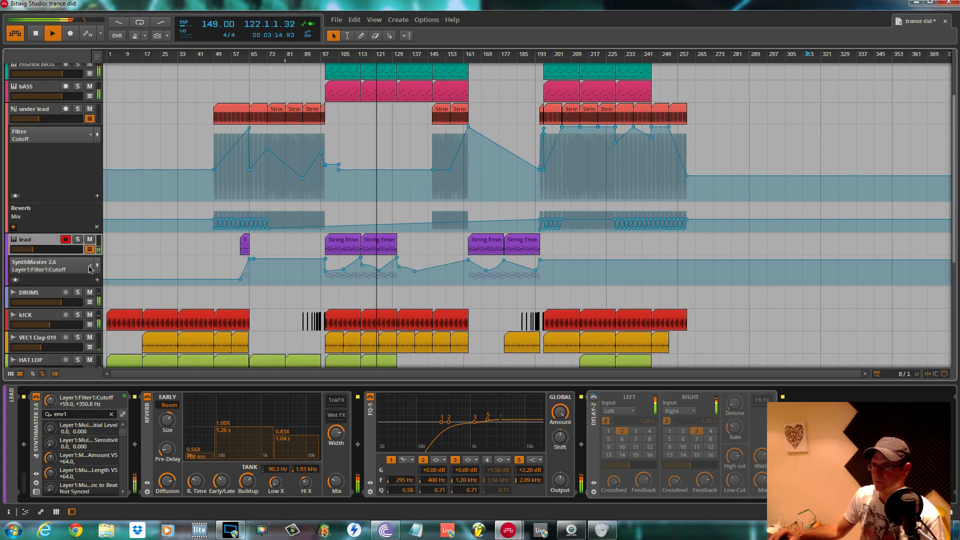
pyautogui.click(89, 269)
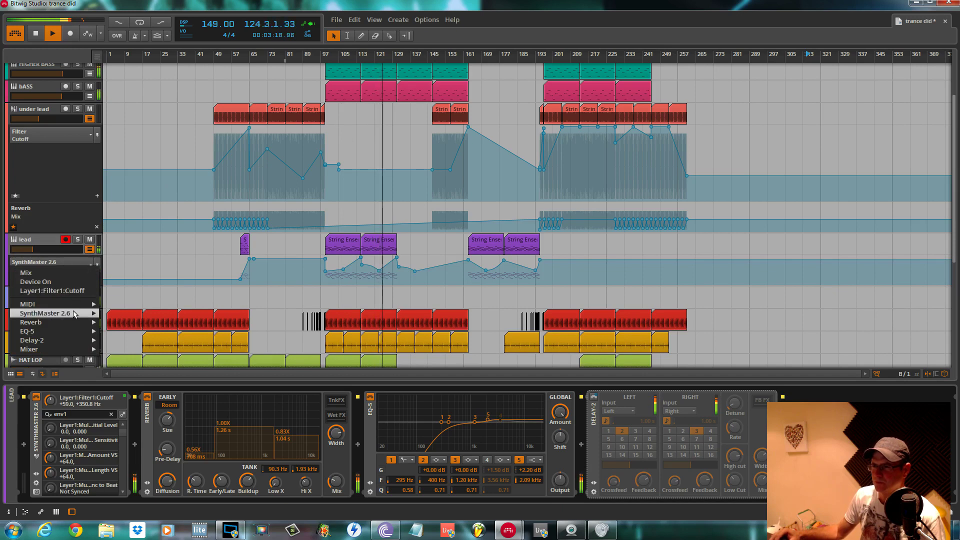
pyautogui.moveTo(74, 313)
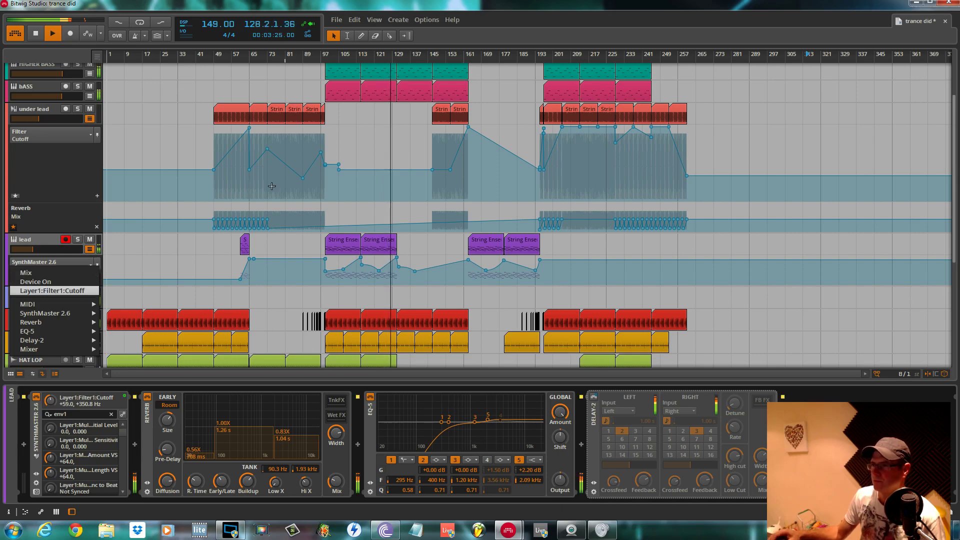
pyautogui.click(168, 141)
# Select the HIGHER BASS track, check its automation lane and hide the lane again
pyautogui.scroll(3, 306, 167)
pyautogui.click(52, 152)
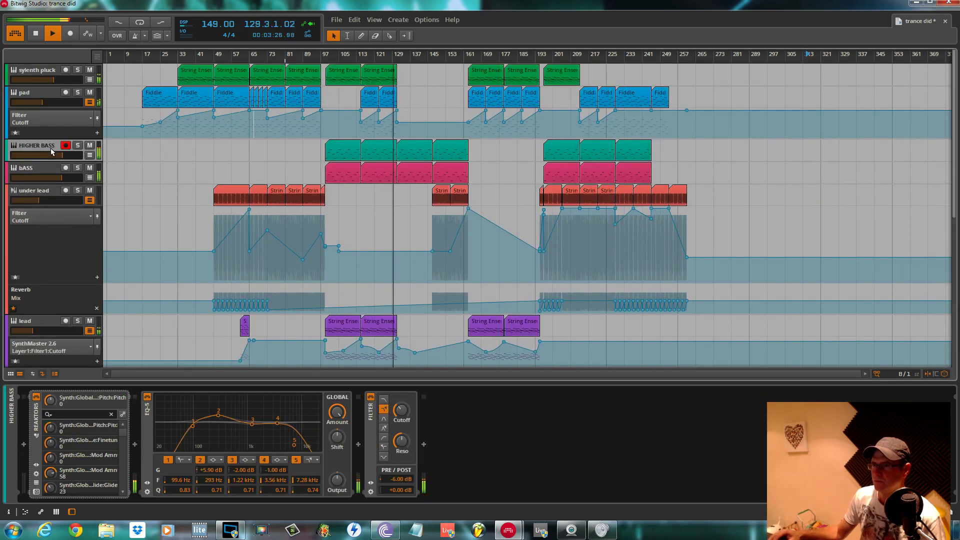
pyautogui.click(90, 155)
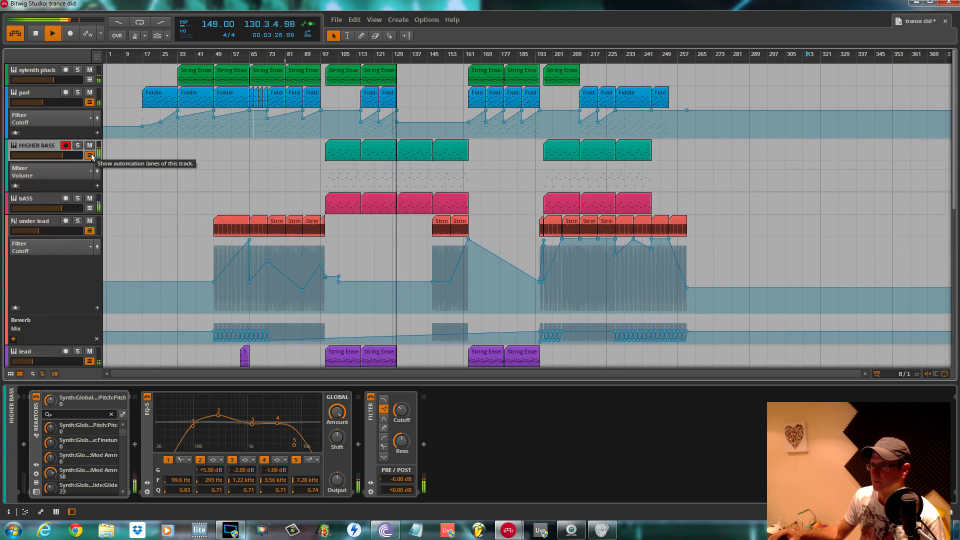
pyautogui.click(90, 155)
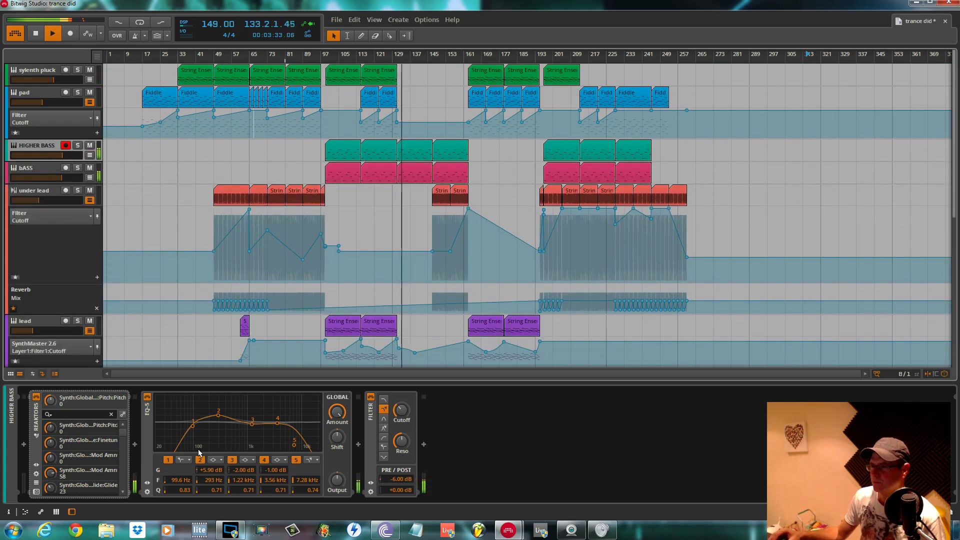
# Inspect the Razor patch in the HIGHER BASS track's Reaktor5, briefly soloing the track, and close the synth window
pyautogui.click(36, 491)
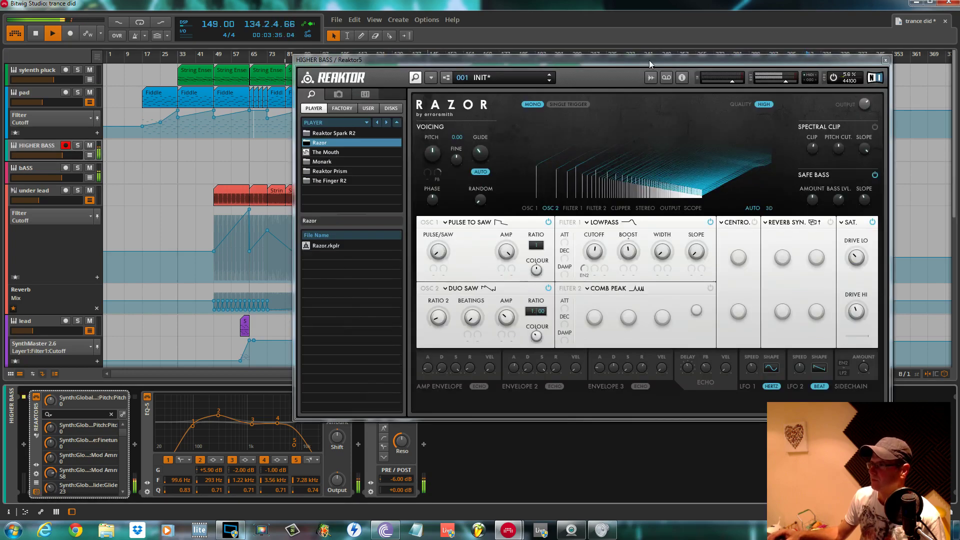
pyautogui.moveTo(650, 64); pyautogui.dragTo(679, 222)
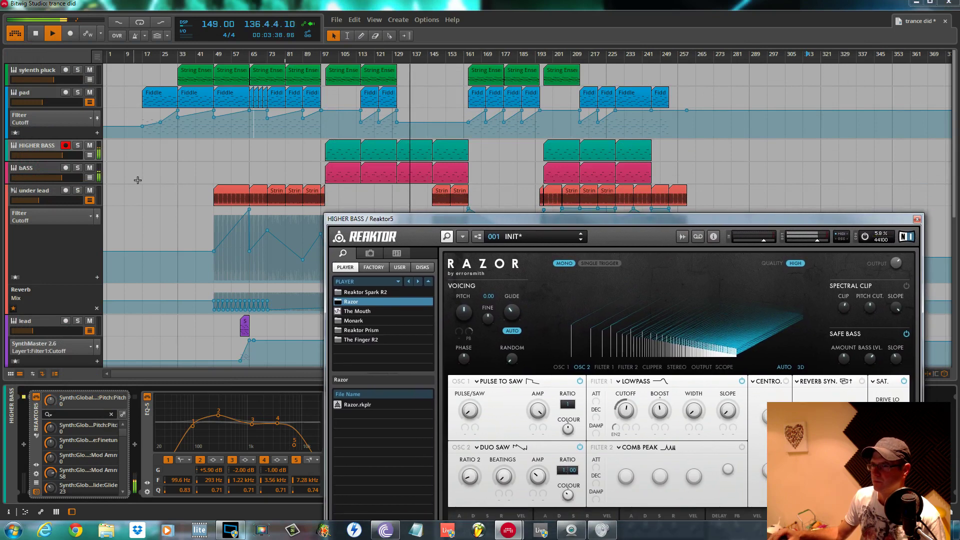
pyautogui.click(78, 145)
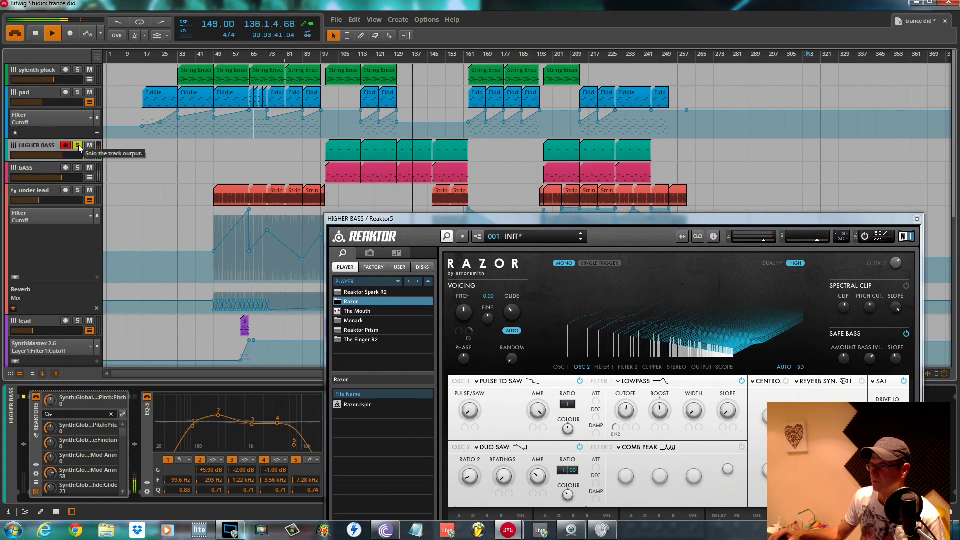
pyautogui.click(78, 146)
pyautogui.moveTo(775, 219); pyautogui.dragTo(628, 200)
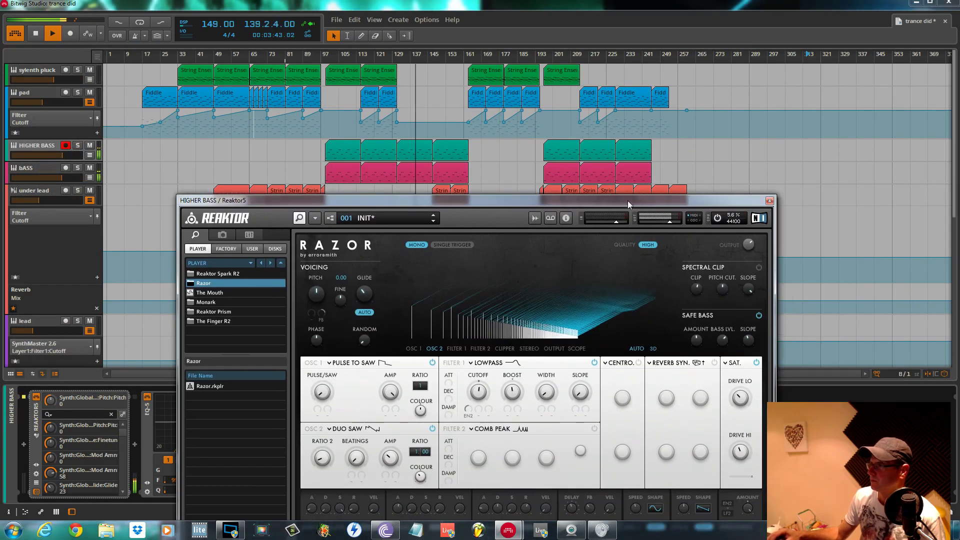
pyautogui.click(769, 201)
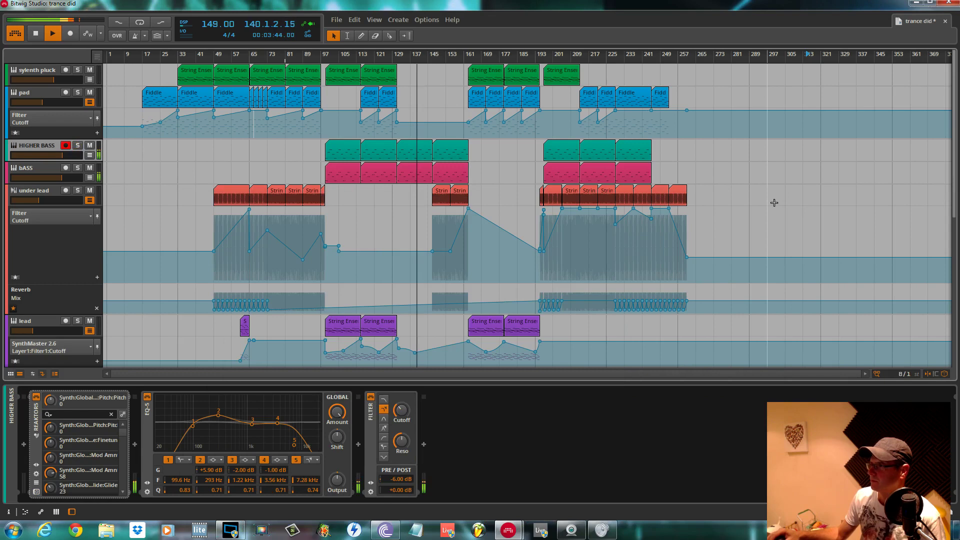
# Select the bASS track and review its Polysynth, Ladder and EQ-5 devices, briefly soloing the track
pyautogui.click(31, 169)
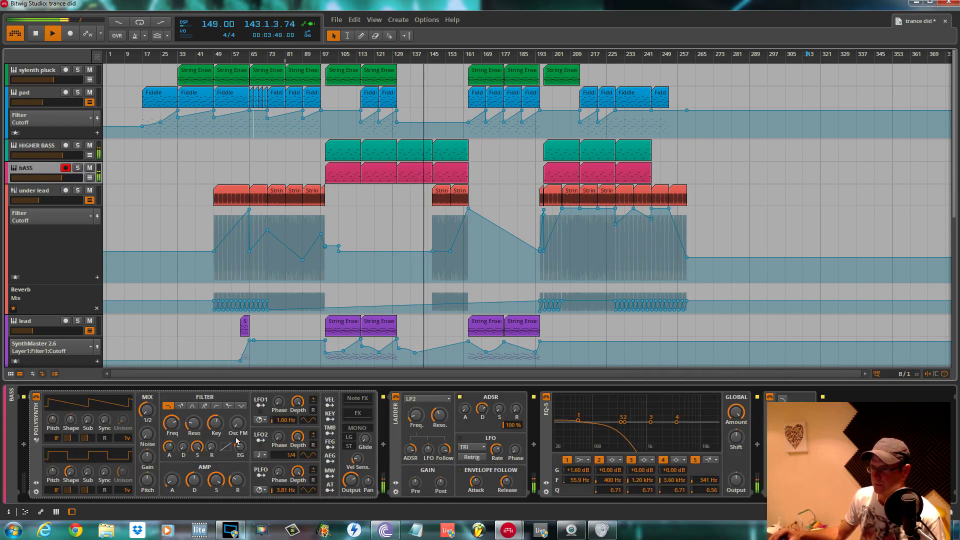
pyautogui.click(79, 168)
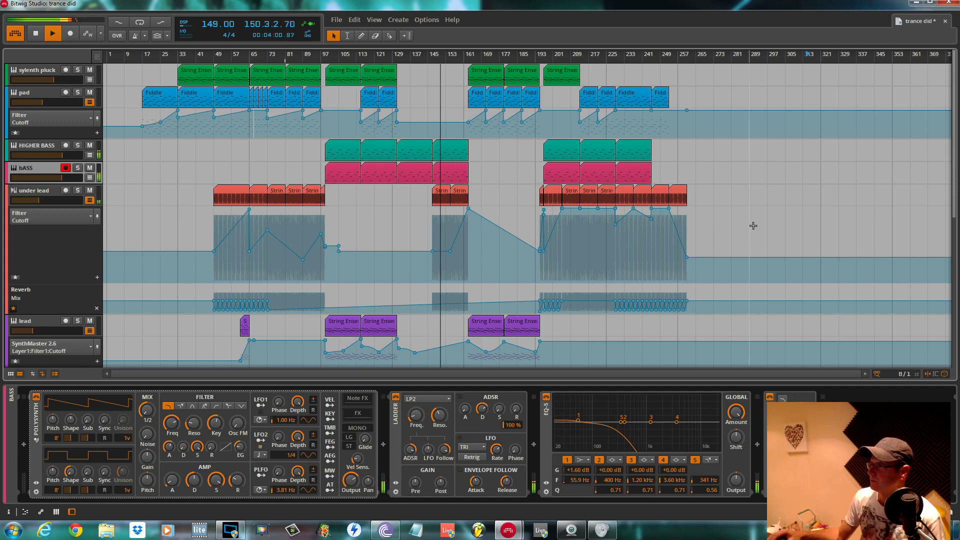
pyautogui.scroll(-5, 777, 208)
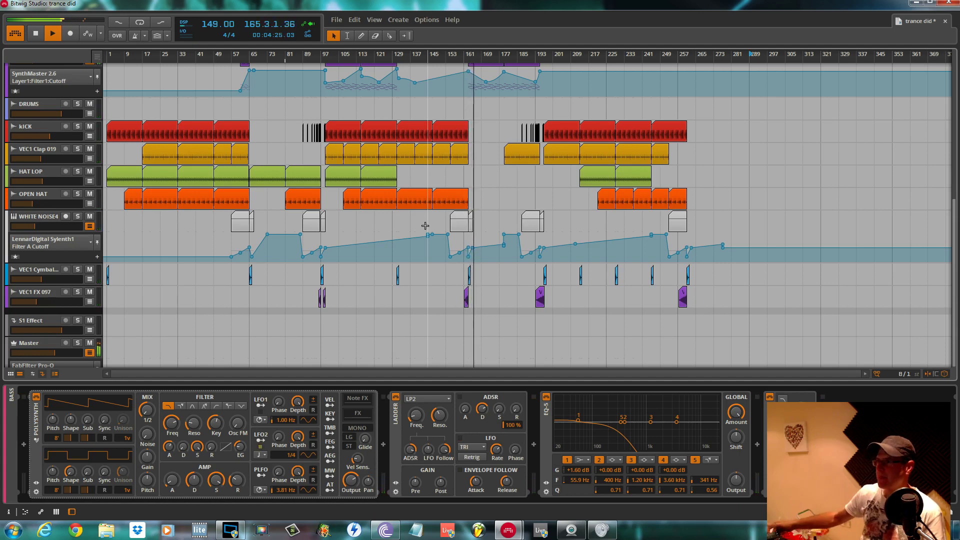
pyautogui.scroll(6, 425, 226)
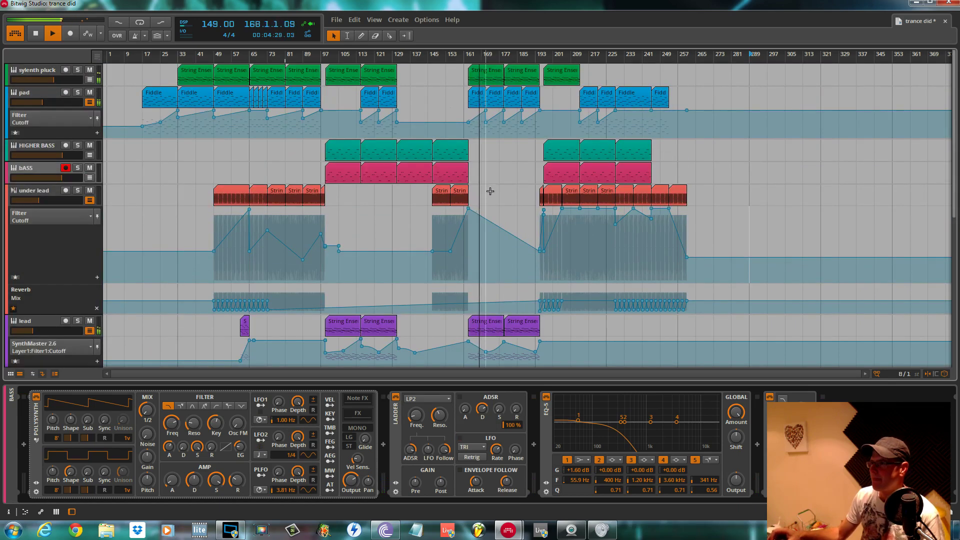
# Show the sylenth pluck track's automation lane and switch it to the Sylenth1 FilterCtl Cutoff parameter
pyautogui.moveTo(488, 53); pyautogui.dragTo(544, 173)
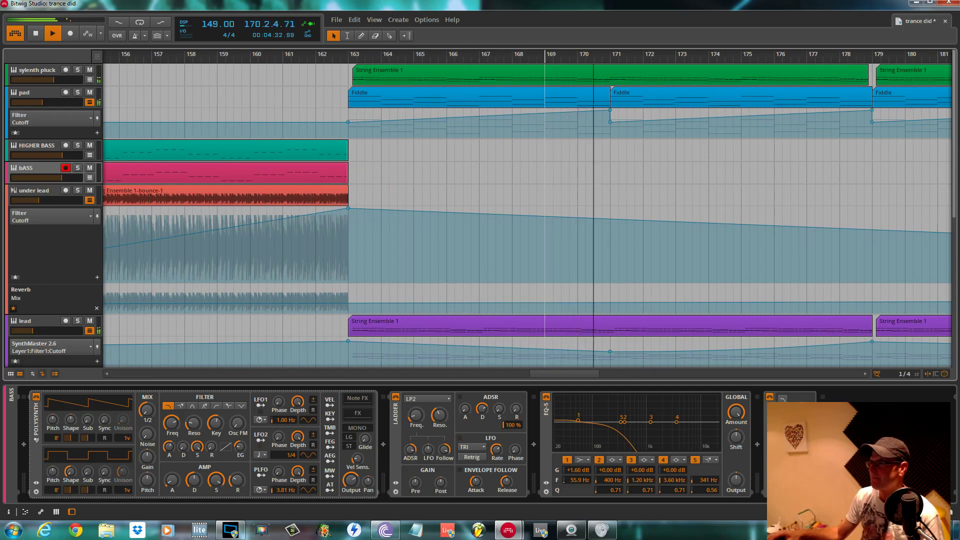
pyautogui.moveTo(544, 173); pyautogui.dragTo(567, 116)
pyautogui.moveTo(146, 55); pyautogui.dragTo(243, 30)
pyautogui.moveTo(428, 51)
pyautogui.mouseDown()
pyautogui.moveTo(431, 120)
pyautogui.moveTo(486, 121)
pyautogui.moveTo(442, 59)
pyautogui.moveTo(423, 52)
pyautogui.mouseUp()
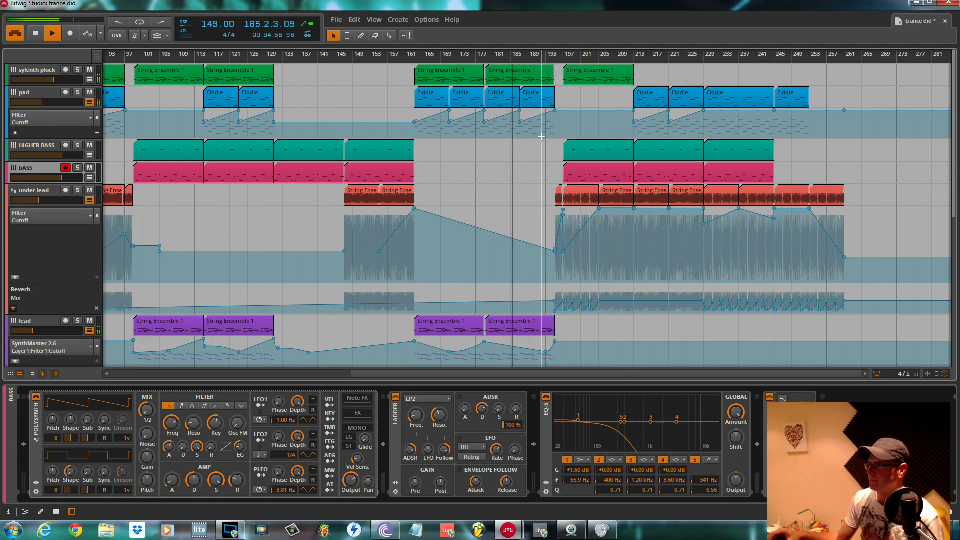
pyautogui.click(89, 79)
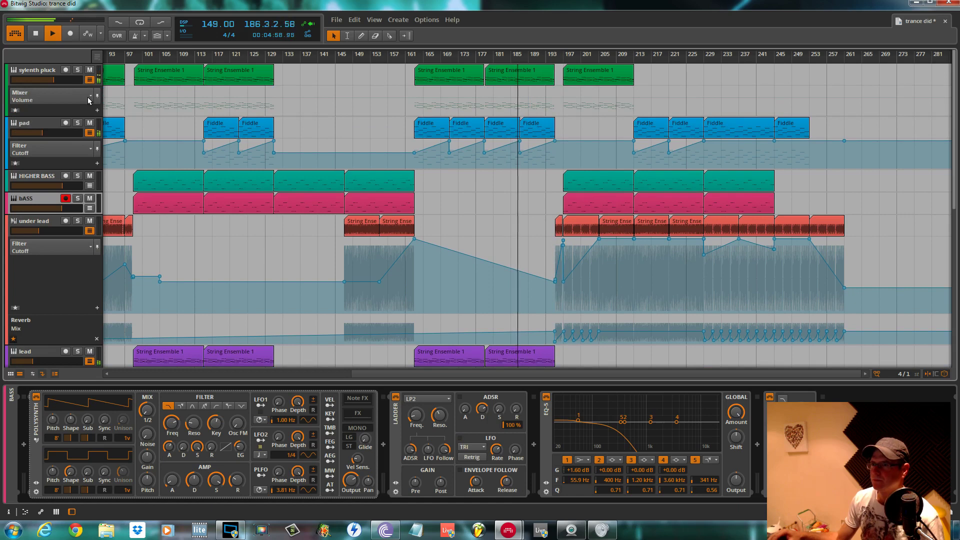
pyautogui.click(90, 97)
pyautogui.click(81, 104)
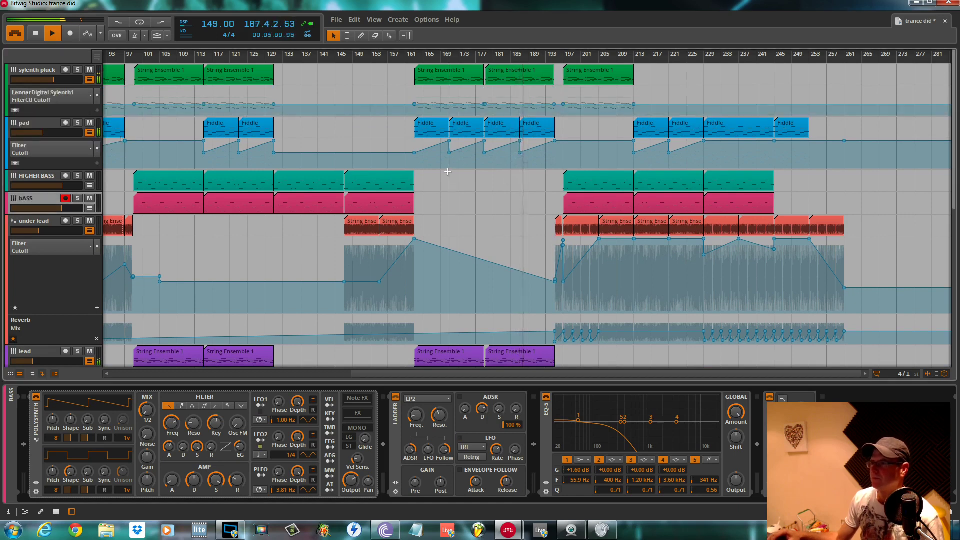
# Check the parameters available for the sylenth pluck lane and review its cutoff automation across the arrangement, briefly soloing the track
pyautogui.click(90, 96)
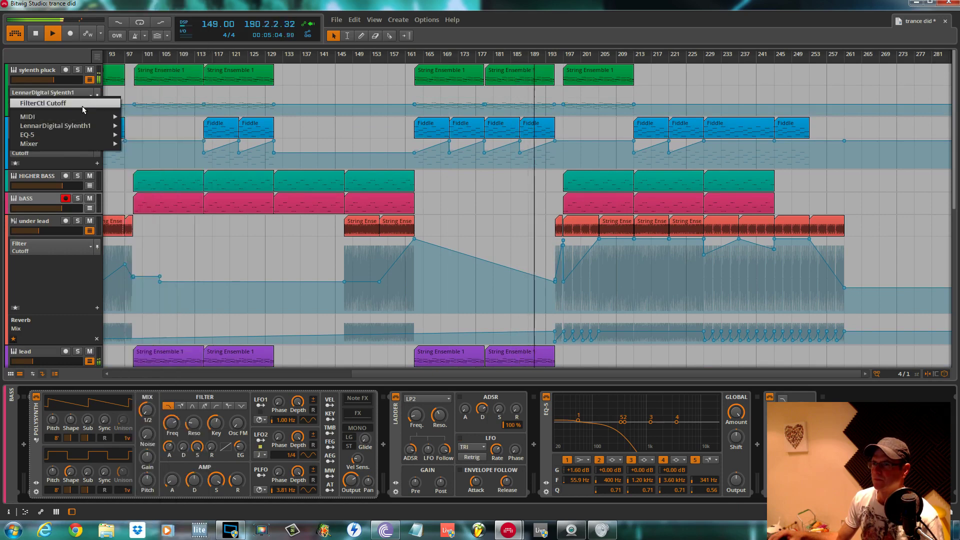
pyautogui.click(317, 85)
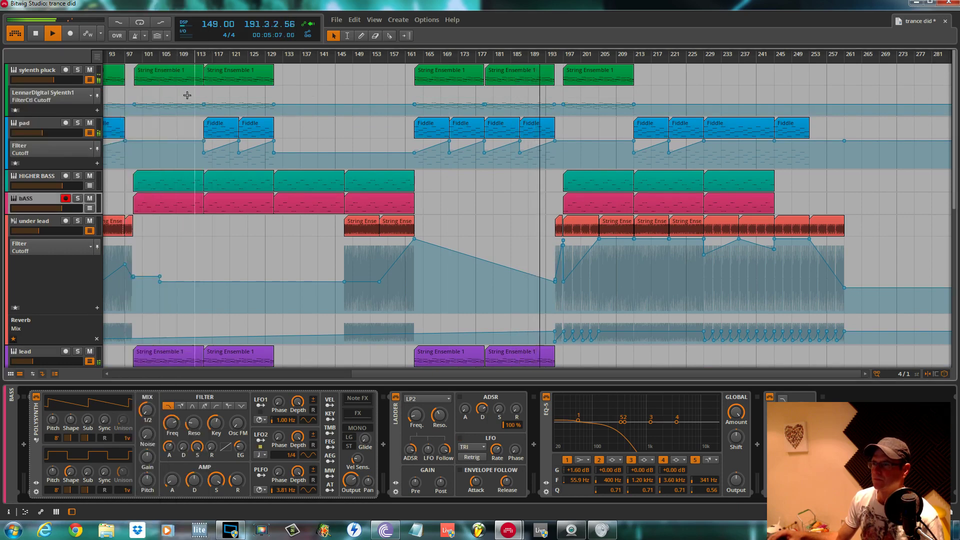
pyautogui.moveTo(253, 53); pyautogui.dragTo(412, 104)
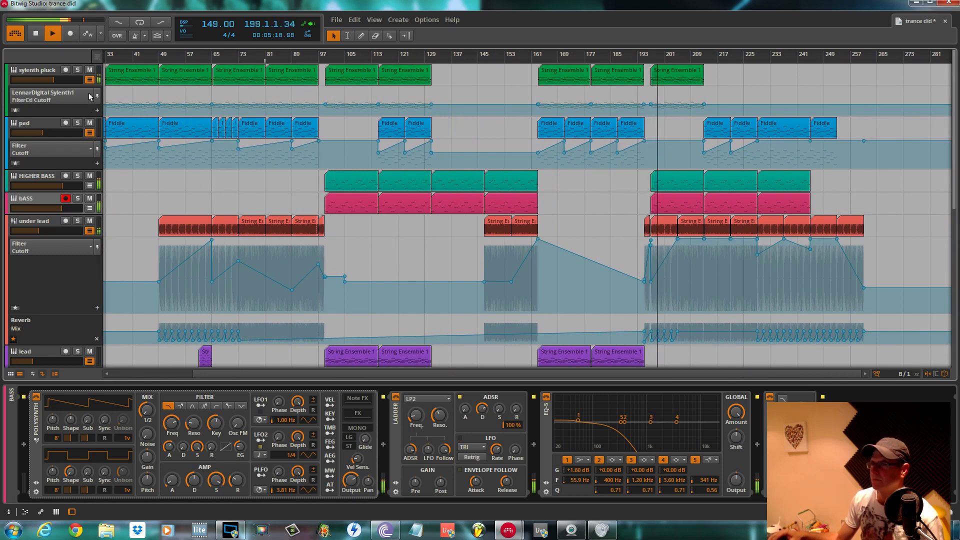
pyautogui.click(78, 70)
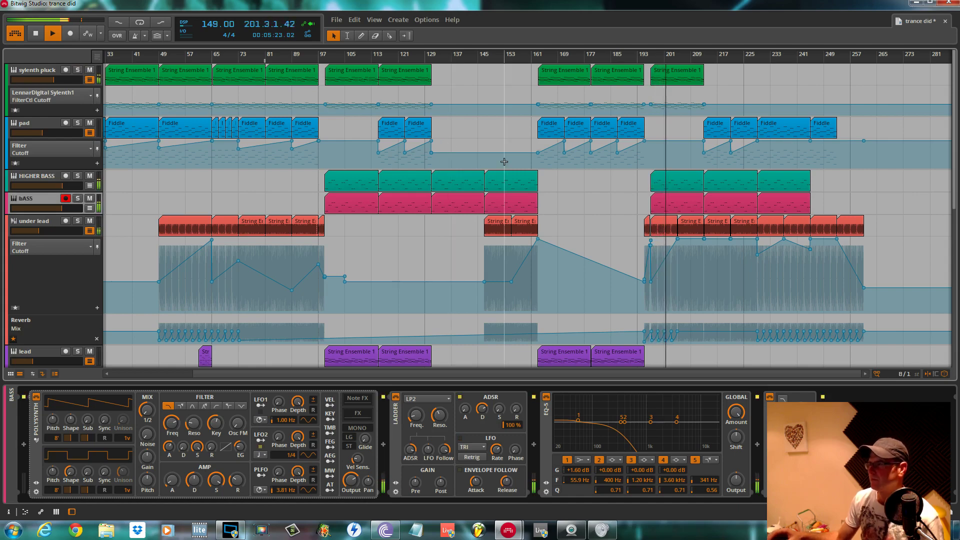
# Adjust the under lead track's Filter Cutoff automation by shifting the high point near bar 227 slightly earlier
pyautogui.scroll(-3, 504, 161)
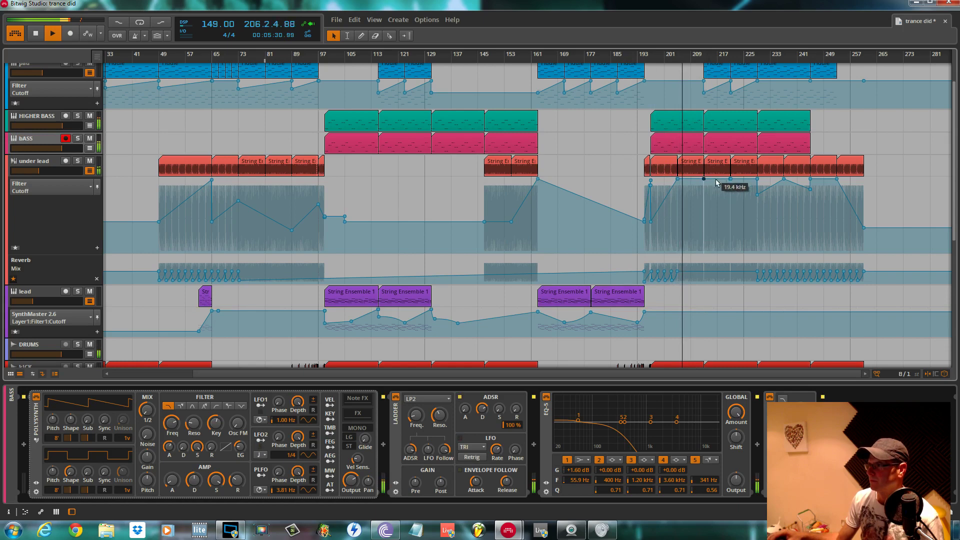
pyautogui.moveTo(692, 200); pyautogui.dragTo(741, 176)
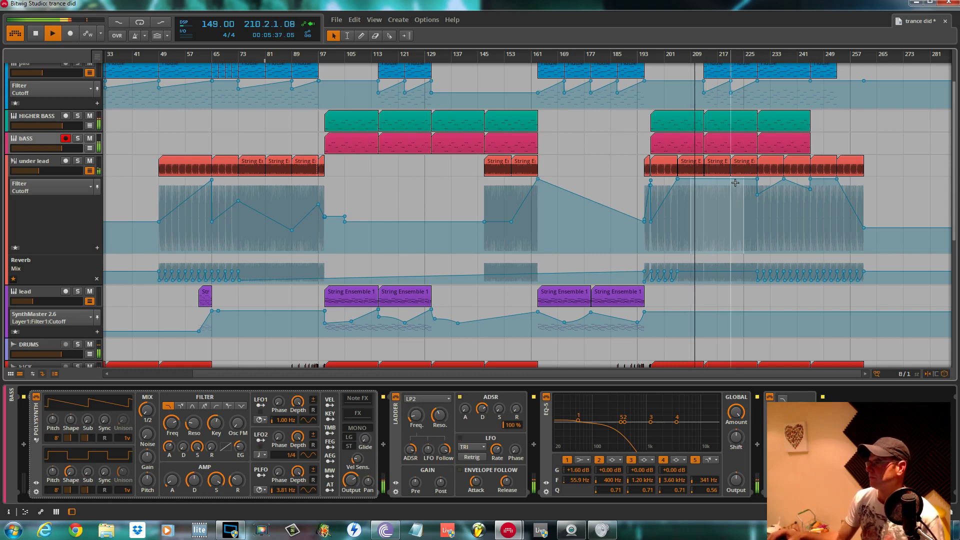
pyautogui.click(755, 180)
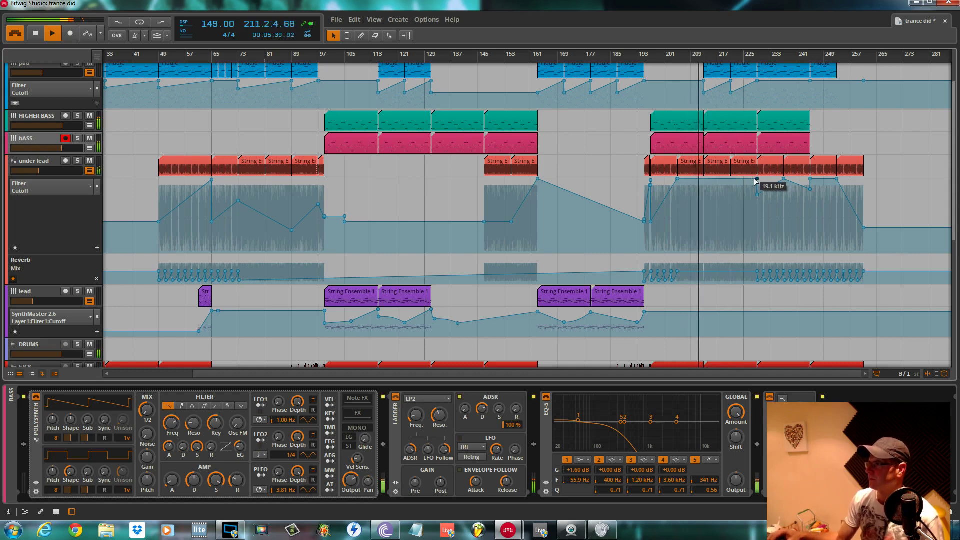
pyautogui.moveTo(754, 180); pyautogui.dragTo(753, 180)
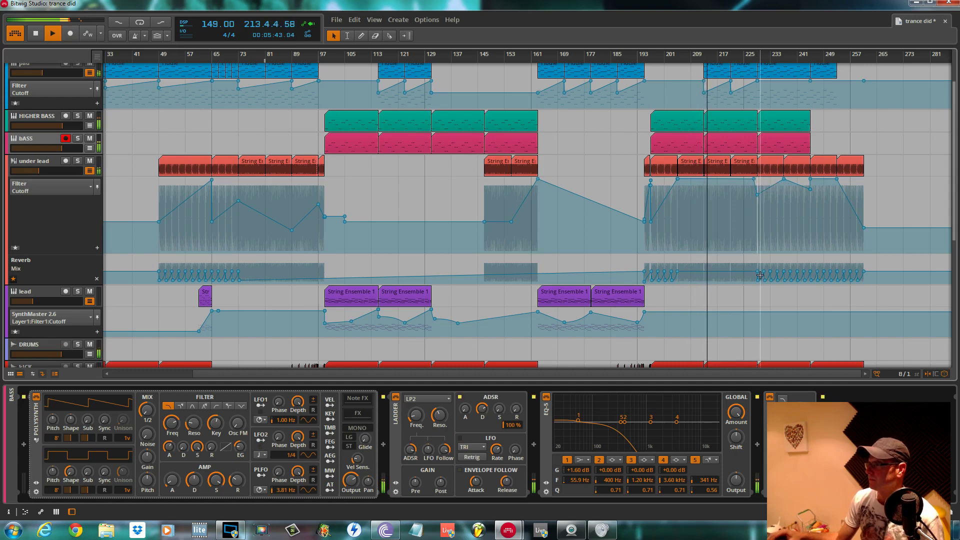
# Hide the automation lanes of the lead, under lead, pad and sylenth pluck tracks
pyautogui.scroll(-1, 760, 276)
pyautogui.scroll(-3, 761, 268)
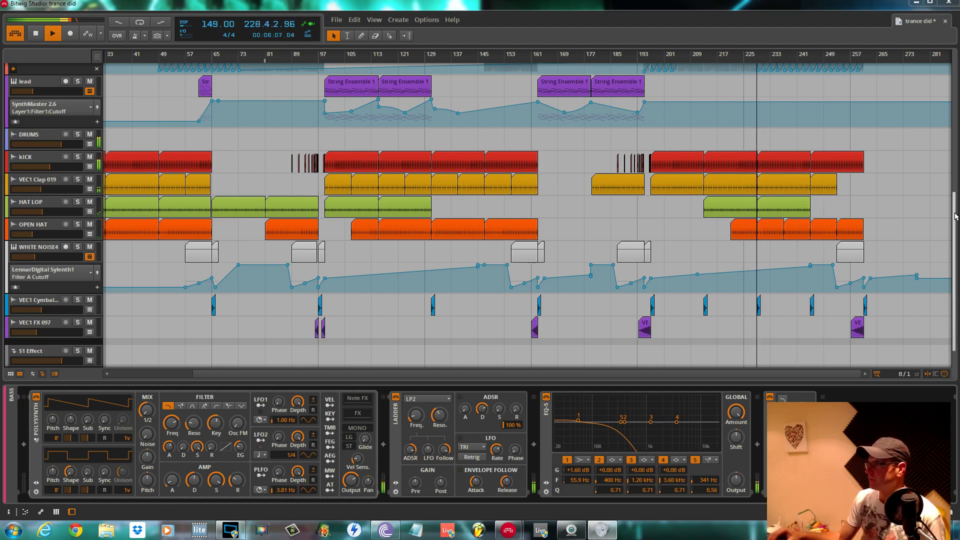
pyautogui.moveTo(956, 216); pyautogui.dragTo(947, 156)
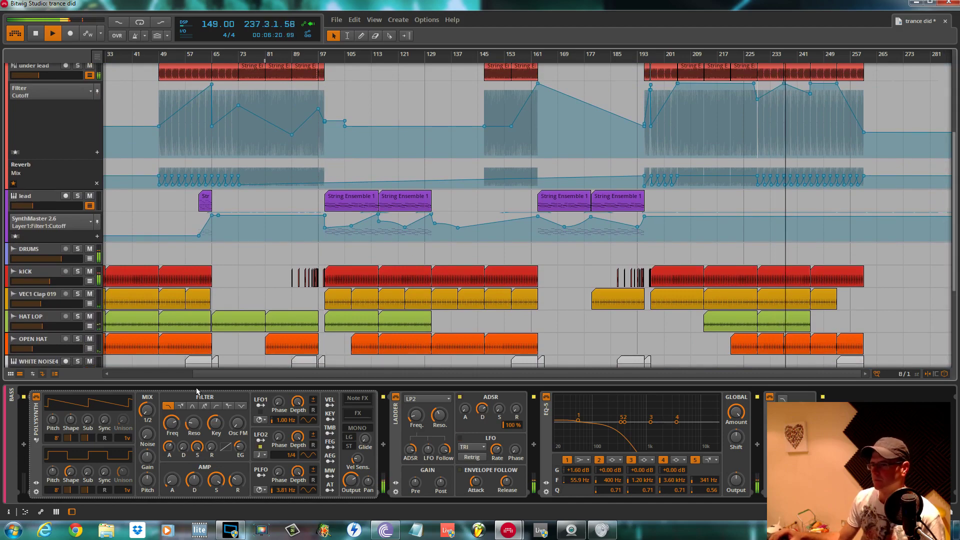
pyautogui.scroll(3, 49, 263)
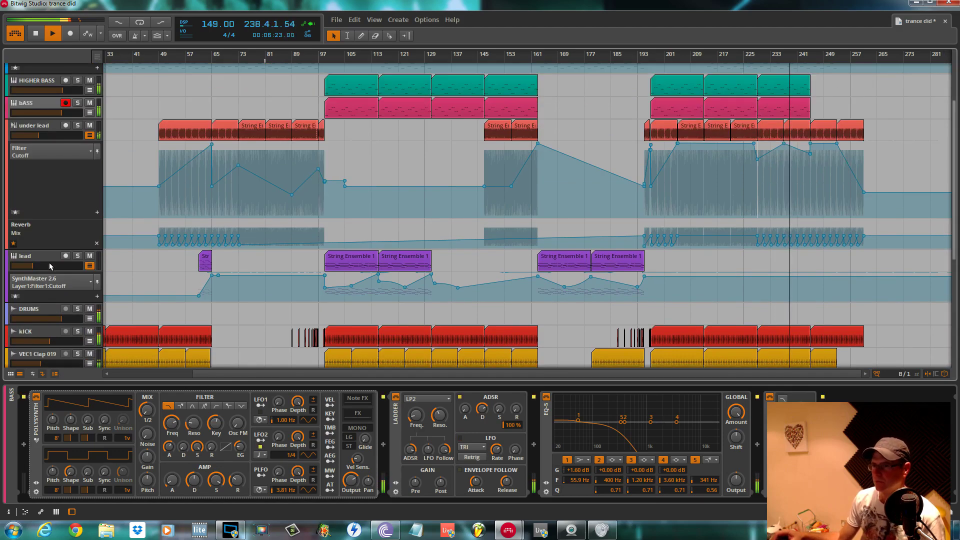
pyautogui.click(90, 266)
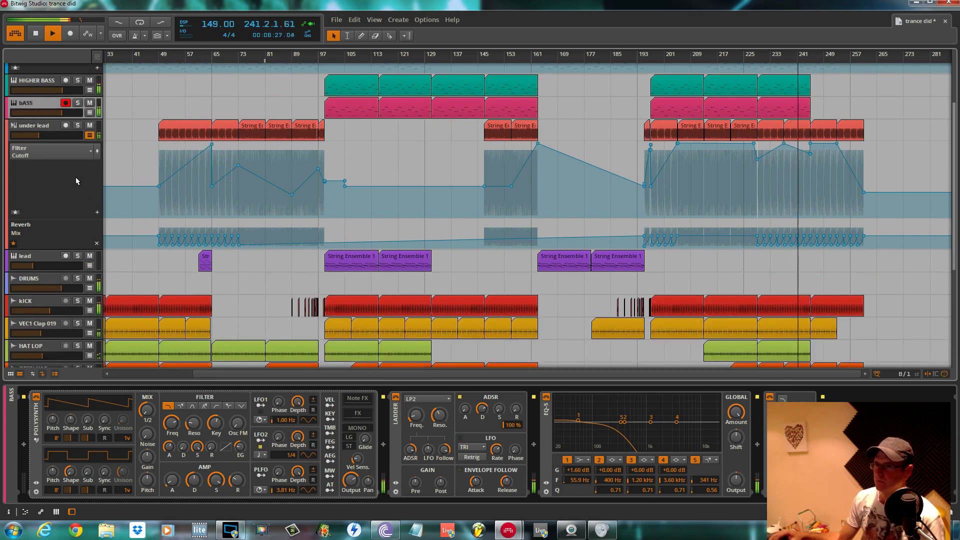
pyautogui.click(89, 136)
pyautogui.scroll(4, 122, 152)
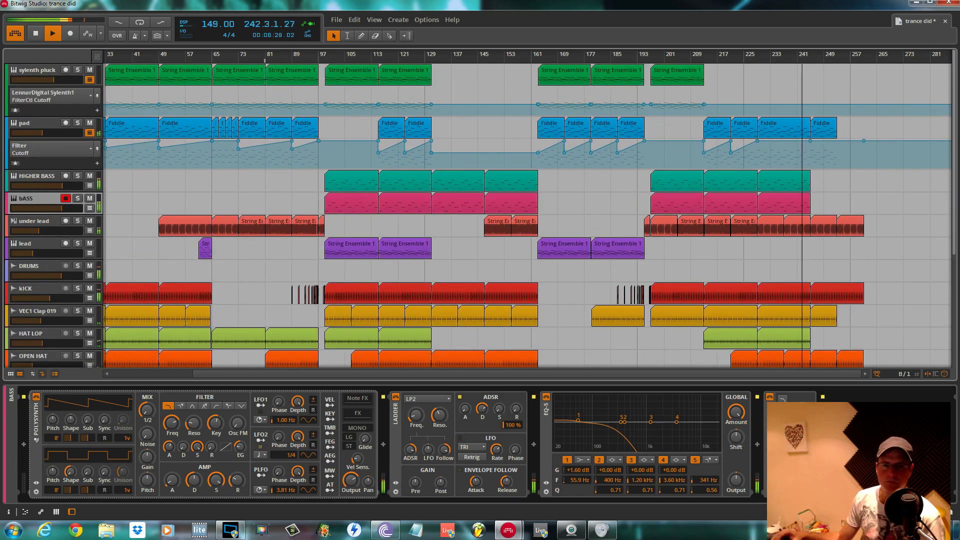
pyautogui.click(89, 132)
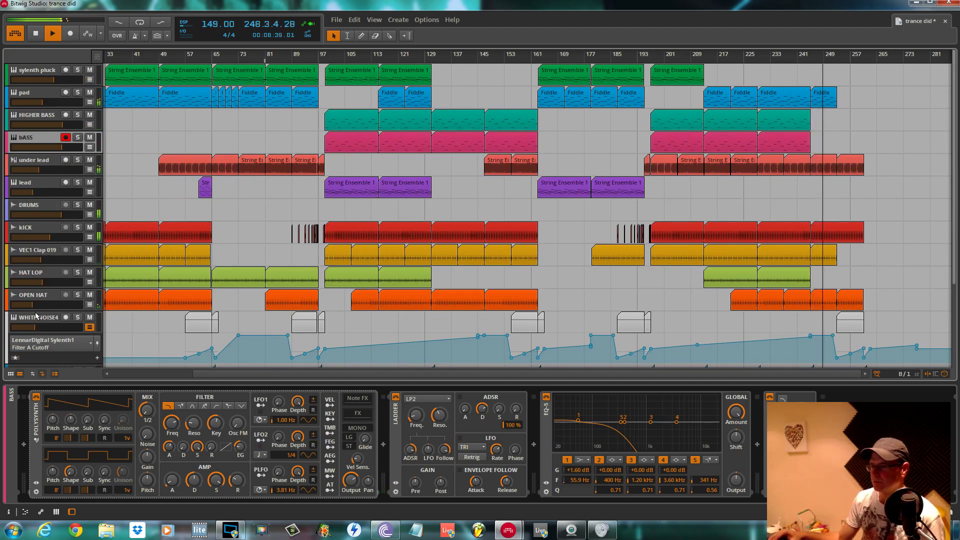
# Close the two applications left running in the background
pyautogui.click(571, 530)
pyautogui.click(551, 238)
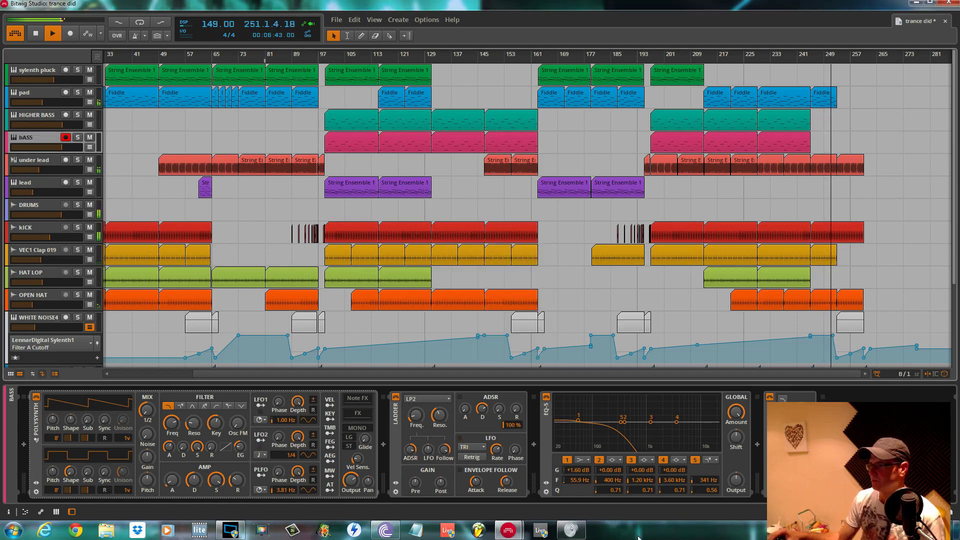
pyautogui.moveTo(585, 530)
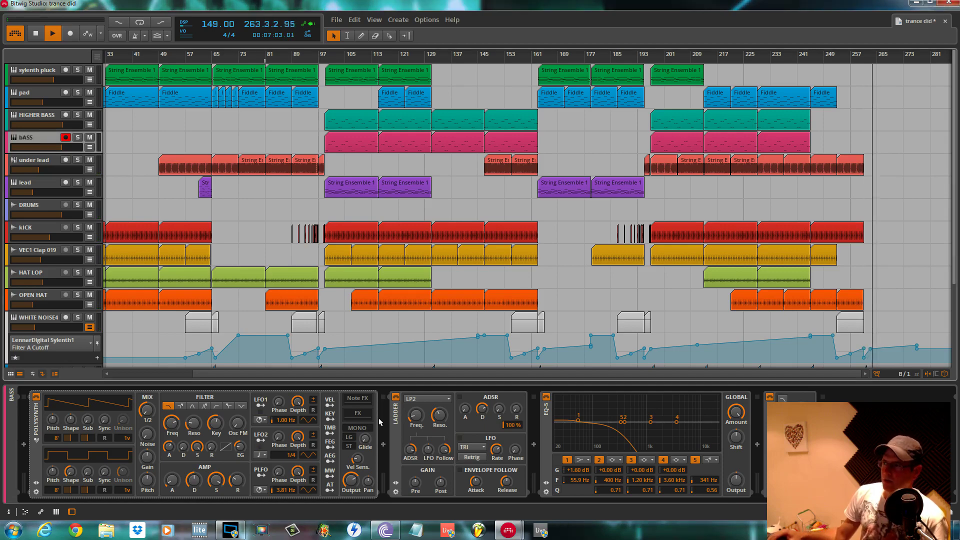
# Stop playback, fit the whole arrangement in view and select the DRUMS track to review its SSLComp Stereo device
pyautogui.press('space')
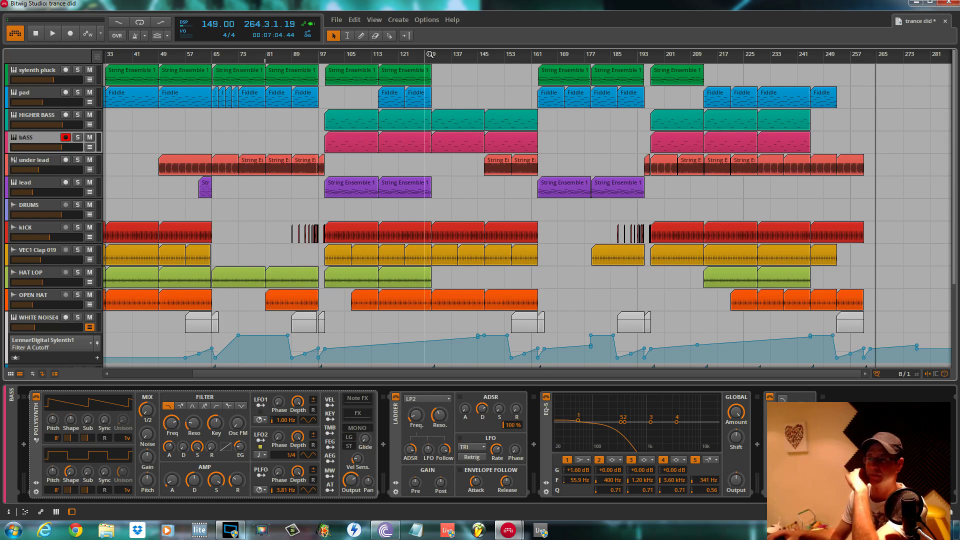
pyautogui.moveTo(226, 58); pyautogui.dragTo(258, 54)
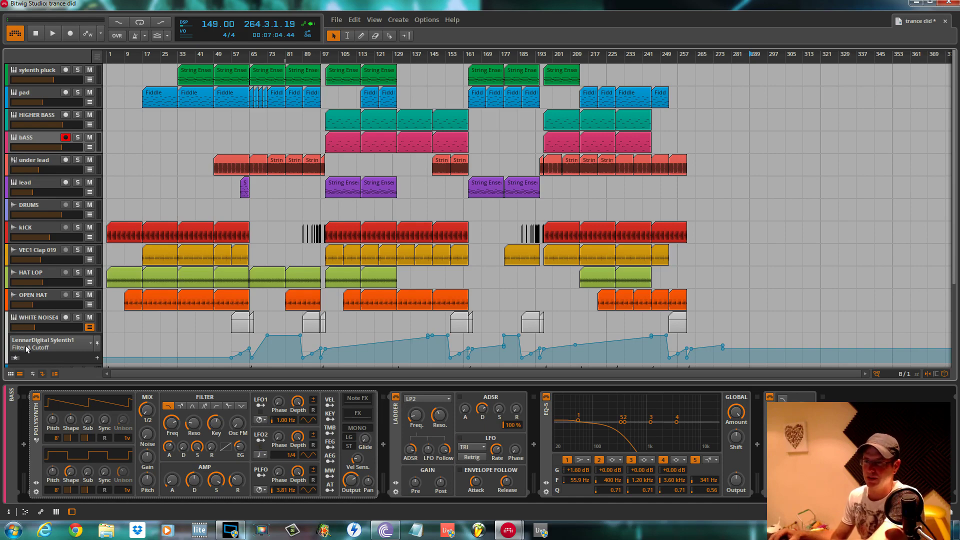
pyautogui.click(10, 374)
pyautogui.click(10, 374)
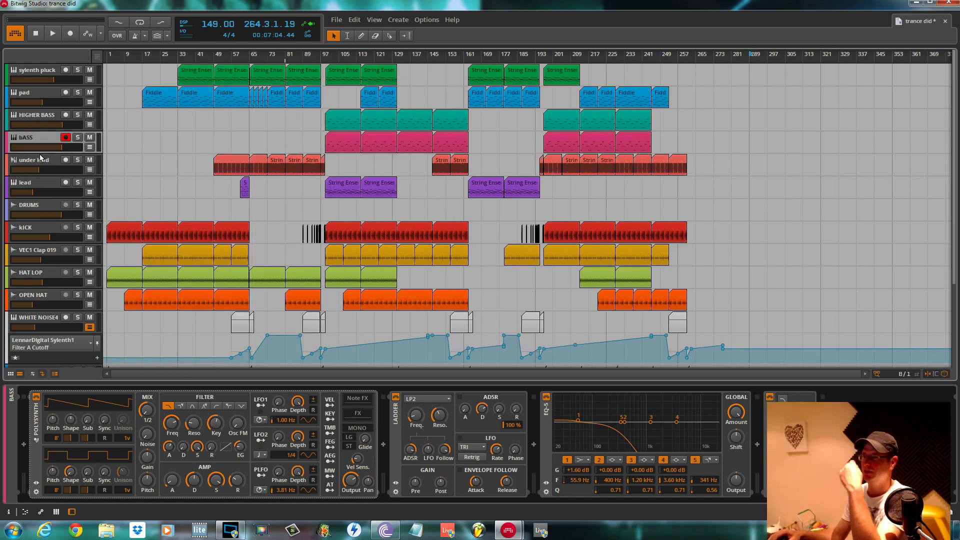
pyautogui.click(33, 210)
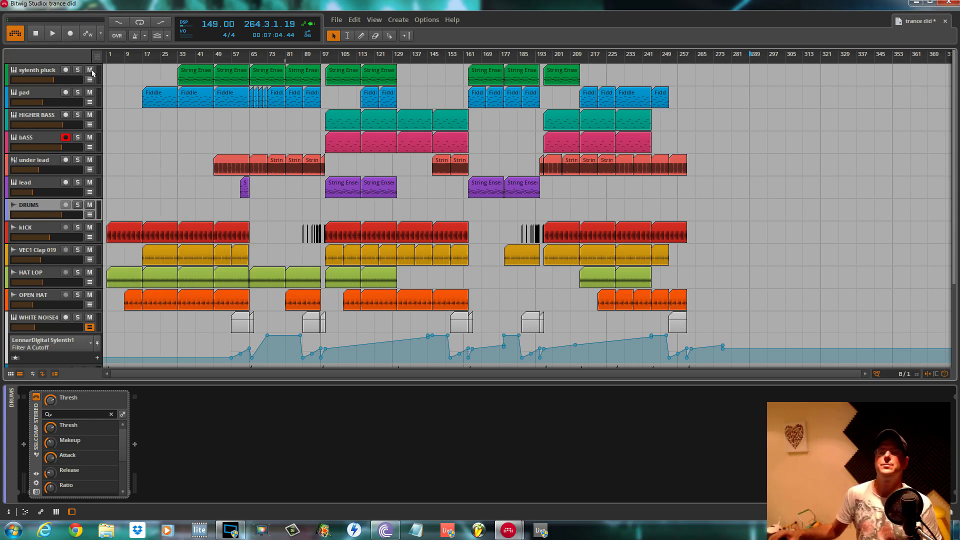
# Open the sylenth pluck track's first String Ensemble 1 clip, at bar 33, in the note editor and enlarge the editor
pyautogui.click(176, 74)
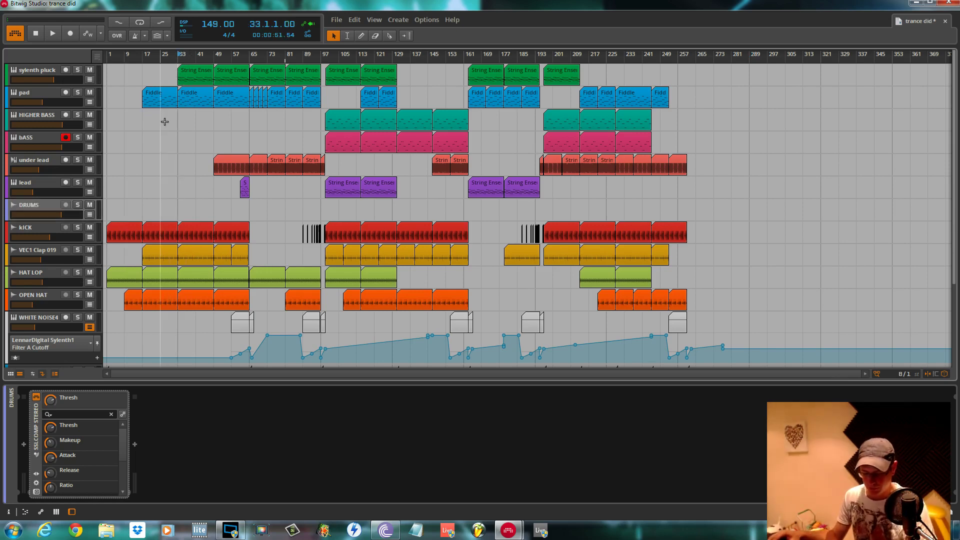
pyautogui.press('2')
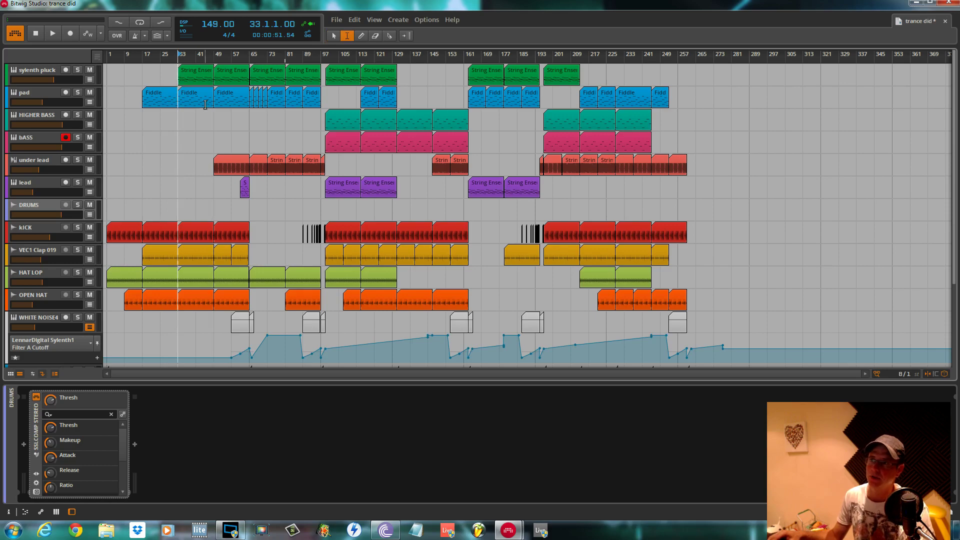
pyautogui.doubleClick(197, 71)
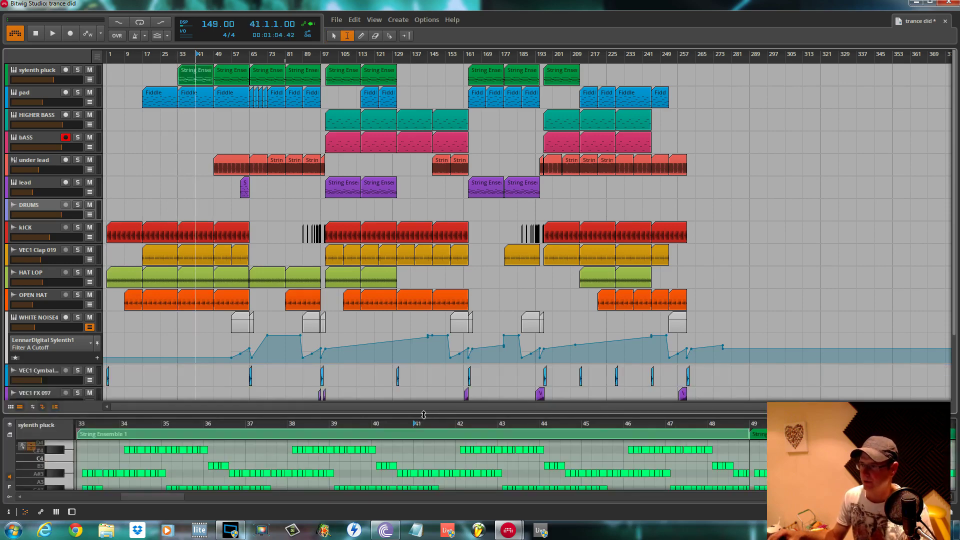
pyautogui.moveTo(423, 414); pyautogui.dragTo(423, 151)
pyautogui.scroll(5, 328, 350)
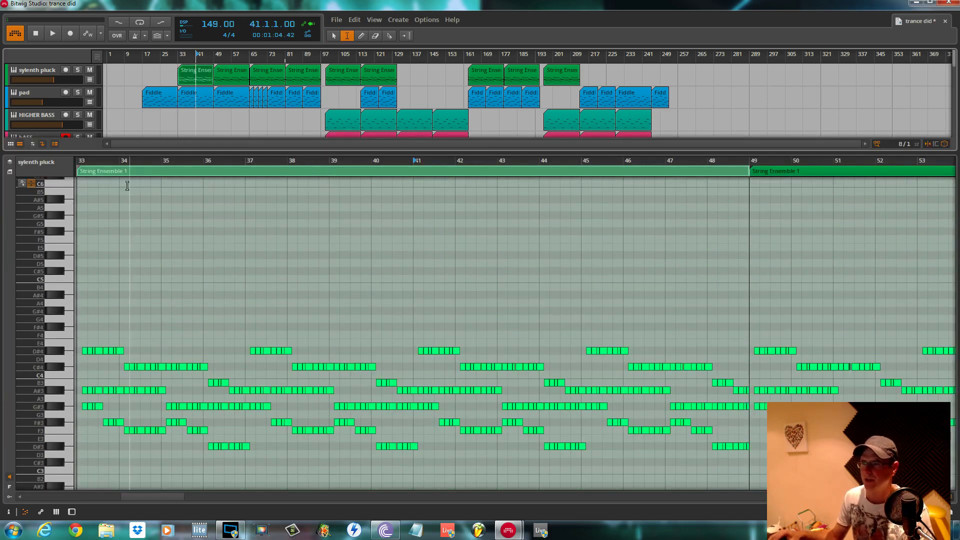
# Examine the sylenth pluck's note pattern from bar 33, both up close and across its following clips
pyautogui.moveTo(164, 160); pyautogui.dragTo(421, 228)
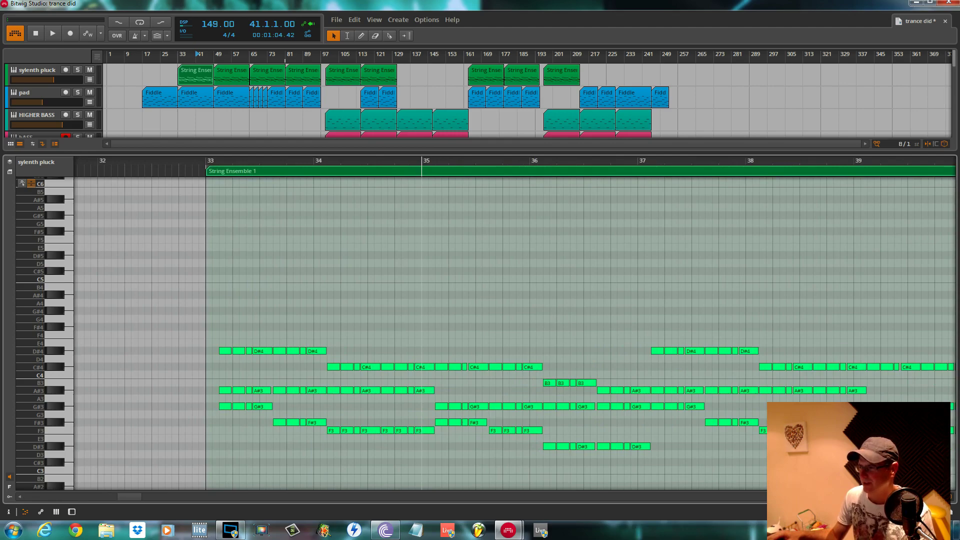
pyautogui.moveTo(422, 229); pyautogui.dragTo(327, 129)
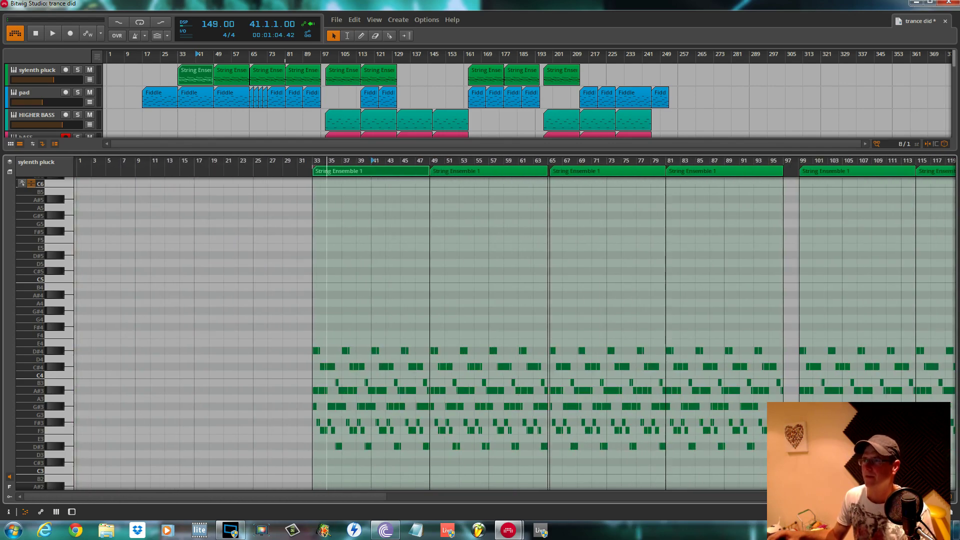
pyautogui.click(179, 74)
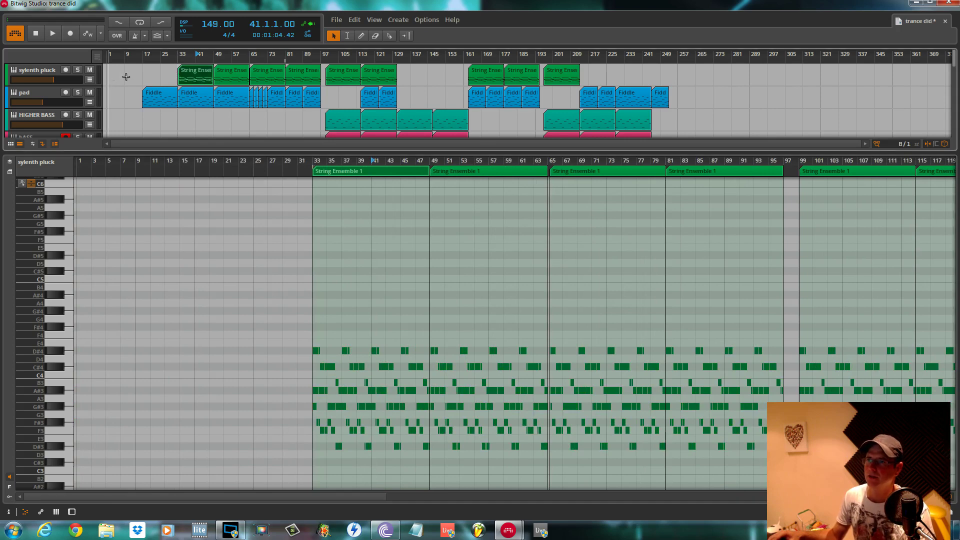
# Delete the stray clip made before the first sylenth pluck clip and play from about bar 33 with that track soloed
pyautogui.doubleClick(177, 77)
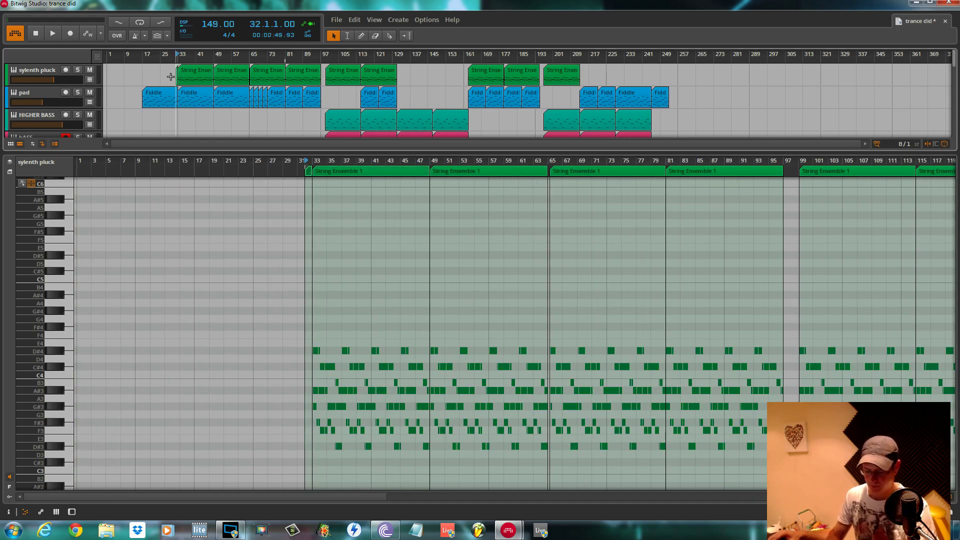
pyautogui.press('Delete')
pyautogui.press('2')
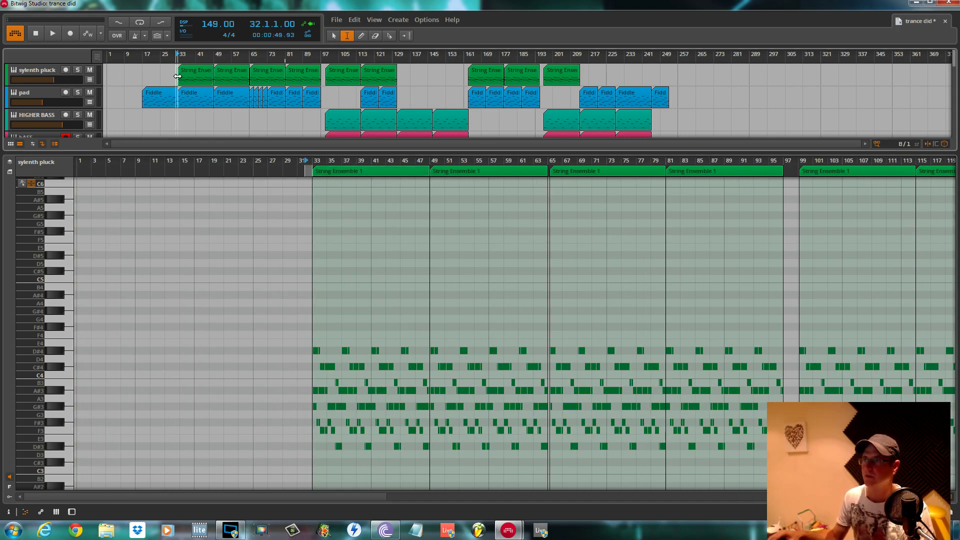
pyautogui.press('space')
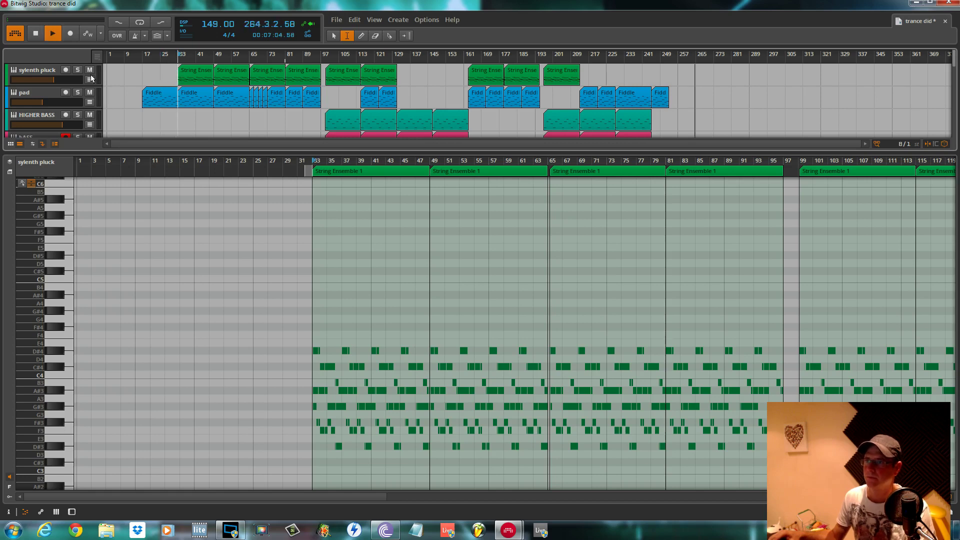
pyautogui.click(77, 70)
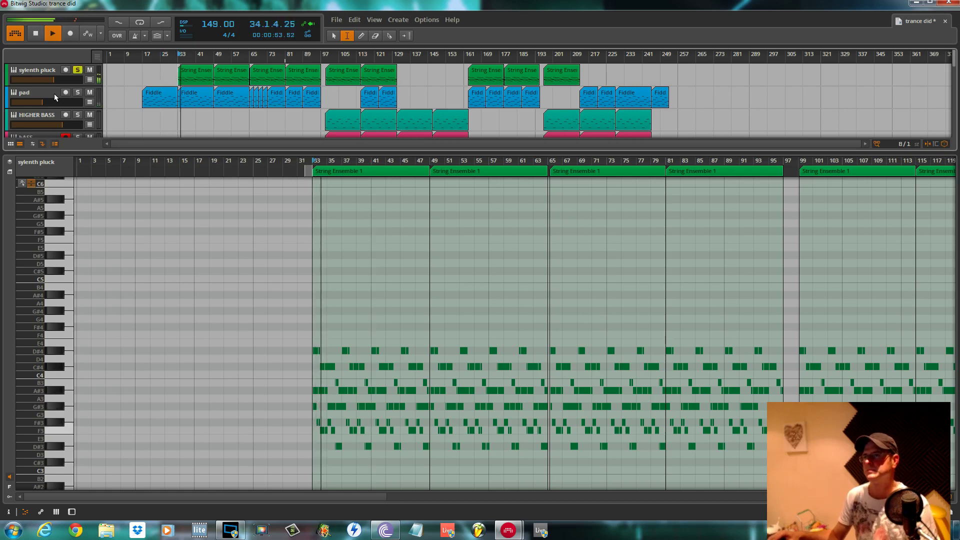
# Open the Sylenth1 plug-in from the sylenth pluck track's device chain, reposition its window and stop playback
pyautogui.click(46, 74)
pyautogui.doubleClick(47, 75)
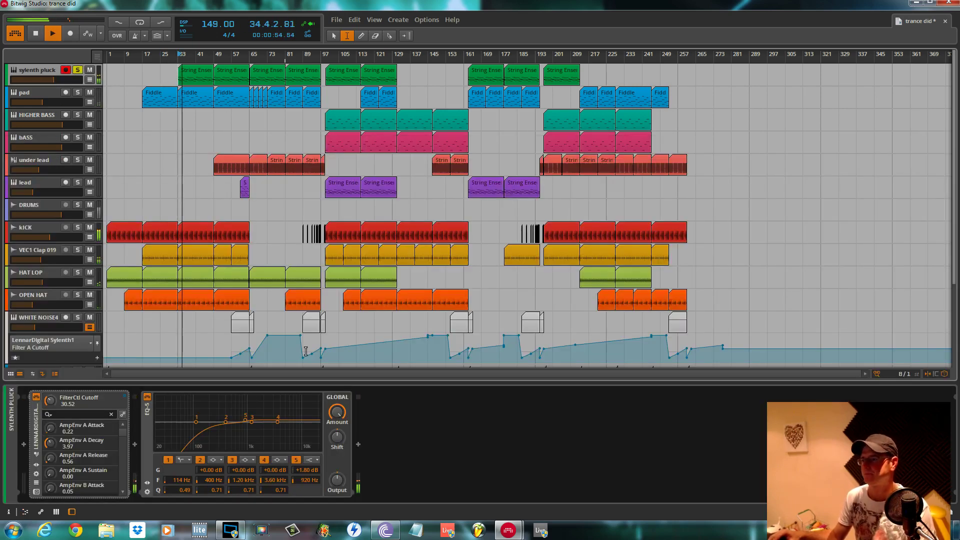
pyautogui.click(37, 492)
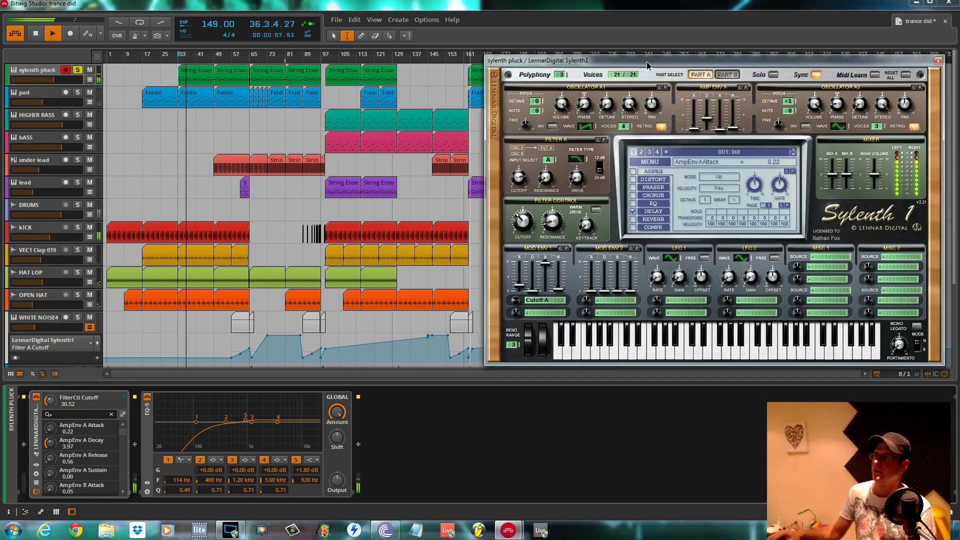
pyautogui.moveTo(645, 64); pyautogui.dragTo(539, 75)
pyautogui.press('space')
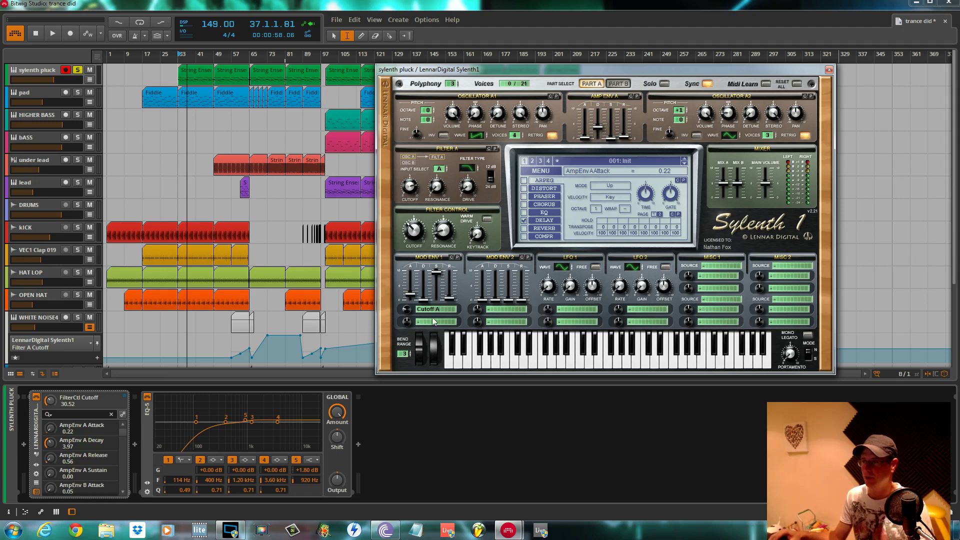
# Audition the pluck with Mod Env 1's Cutoff A amount near zero, and set that amount to -3.71
pyautogui.press('space')
pyautogui.click(408, 320)
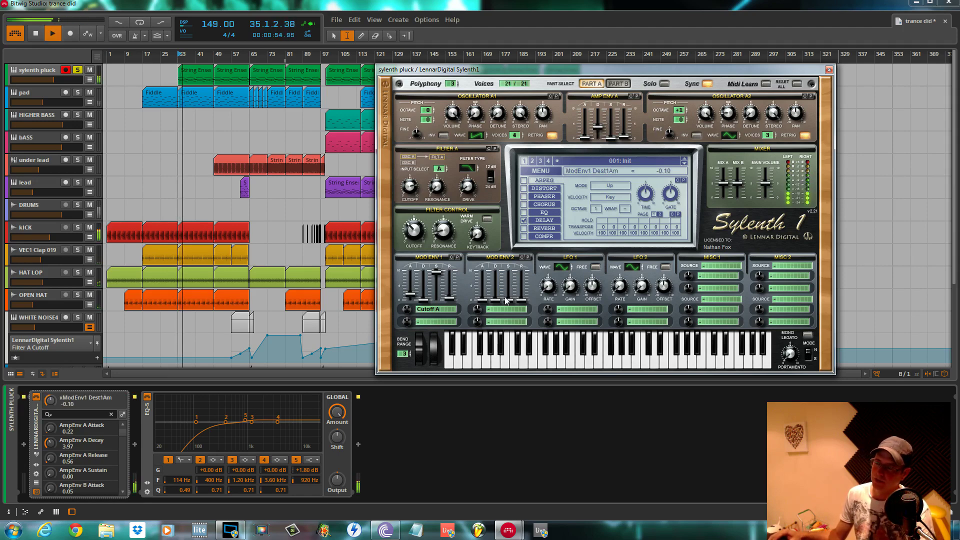
pyautogui.press('space')
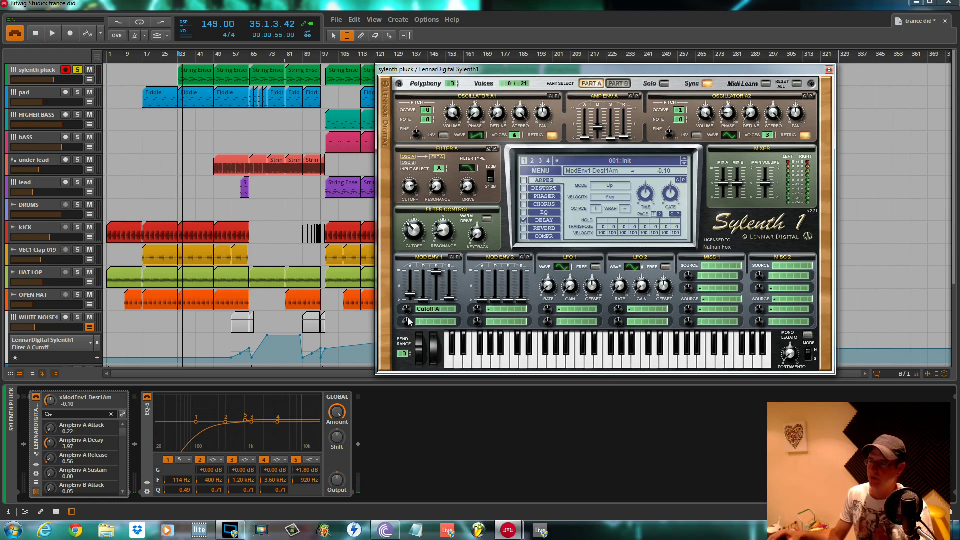
pyautogui.press('space')
pyautogui.moveTo(409, 313); pyautogui.dragTo(408, 332)
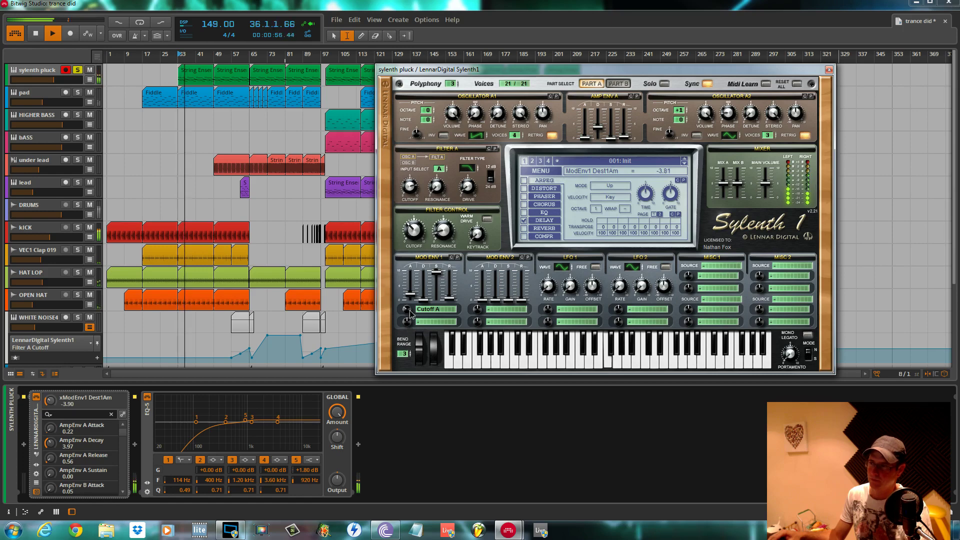
pyautogui.moveTo(409, 314); pyautogui.dragTo(411, 306)
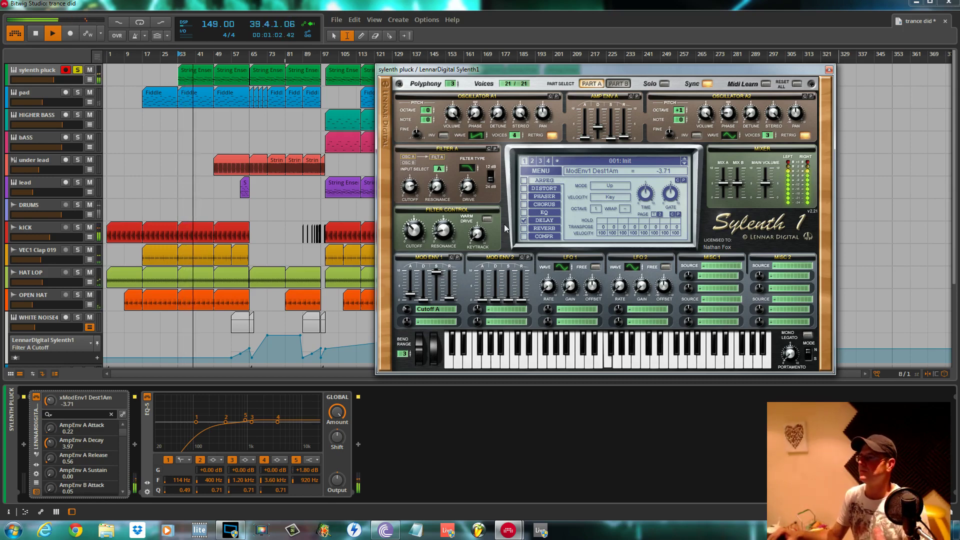
pyautogui.press('space')
# Show Sylenth1's Delay settings and compare the pluck with the delay switched off and on
pyautogui.click(547, 221)
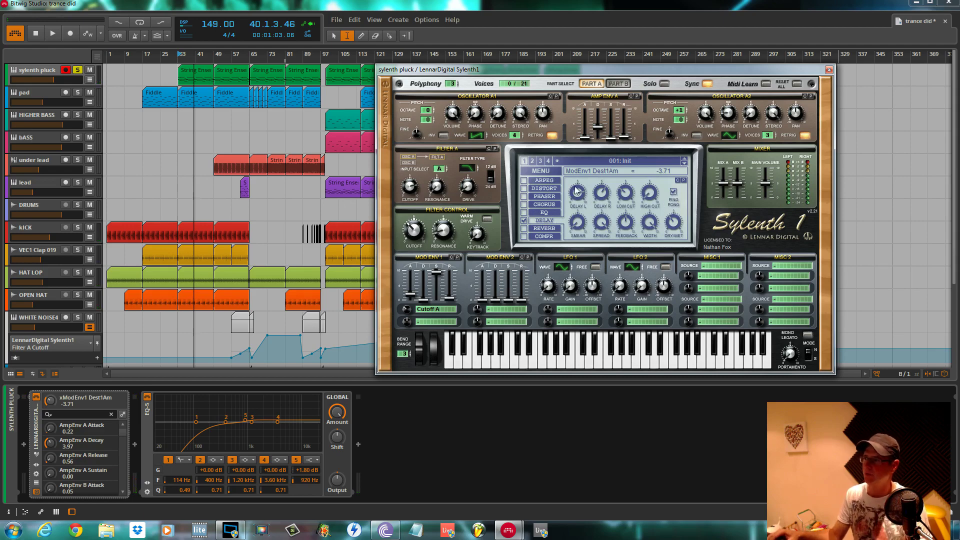
pyautogui.click(523, 221)
pyautogui.press('space')
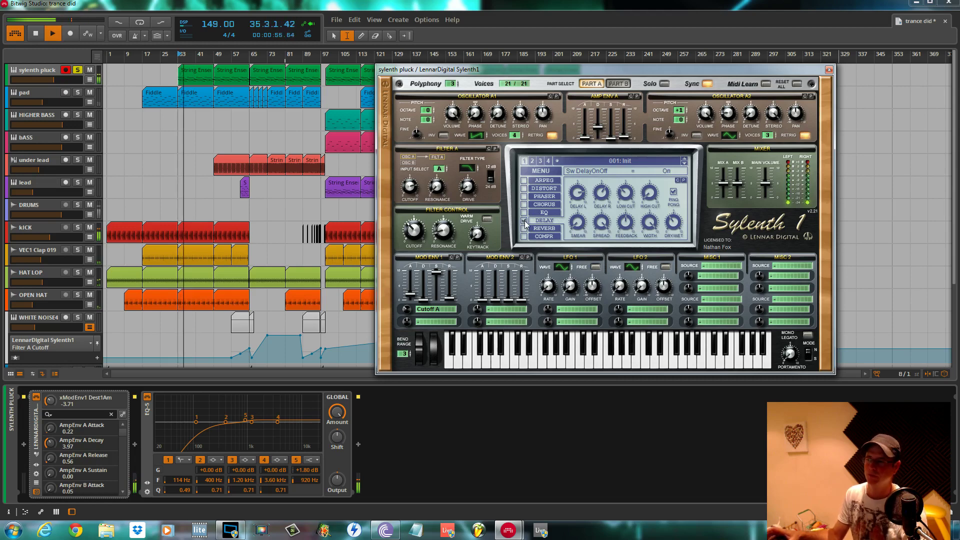
pyautogui.click(524, 221)
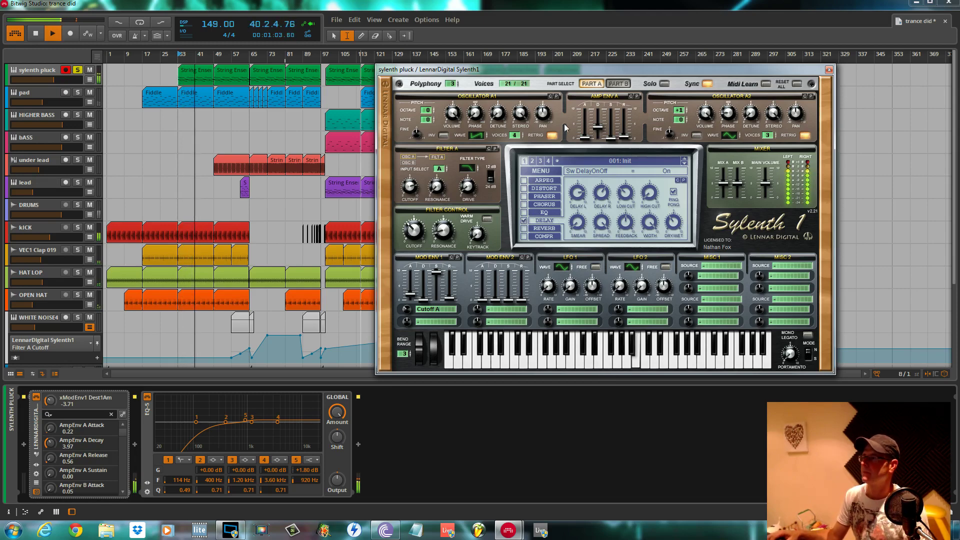
pyautogui.press('space')
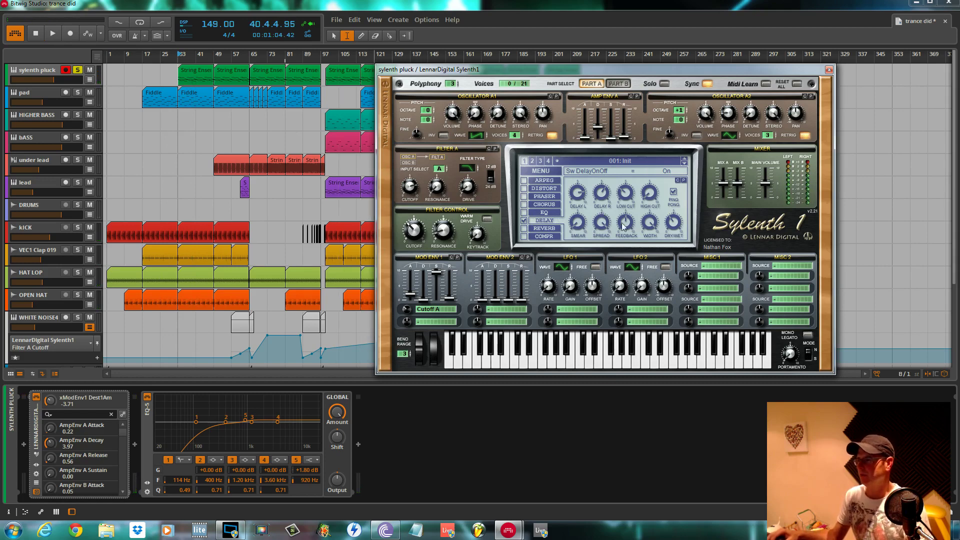
# Move the Sylenth1 window aside and review the device chains of the pad, kICK and VEC1 Clap 019 tracks
pyautogui.moveTo(509, 71); pyautogui.dragTo(627, 58)
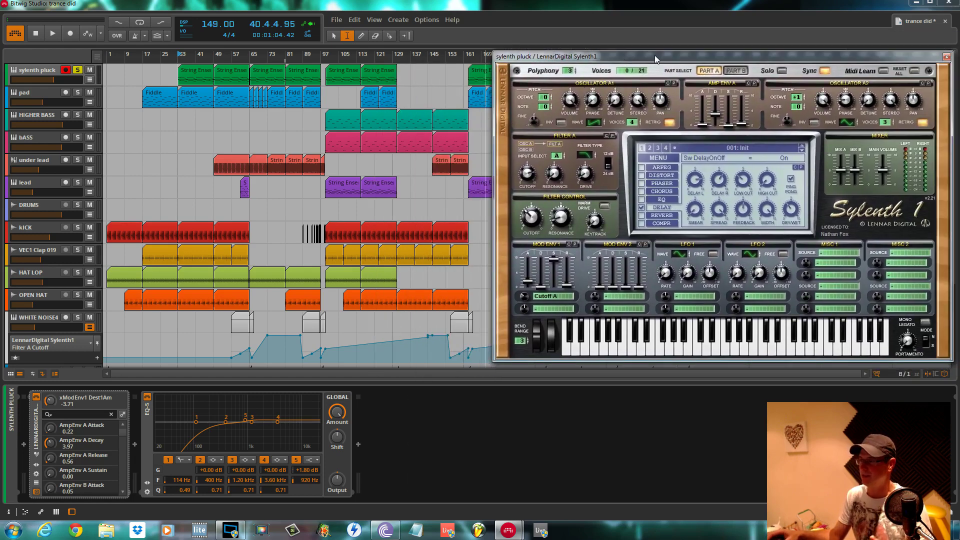
pyautogui.moveTo(771, 58); pyautogui.dragTo(729, 58)
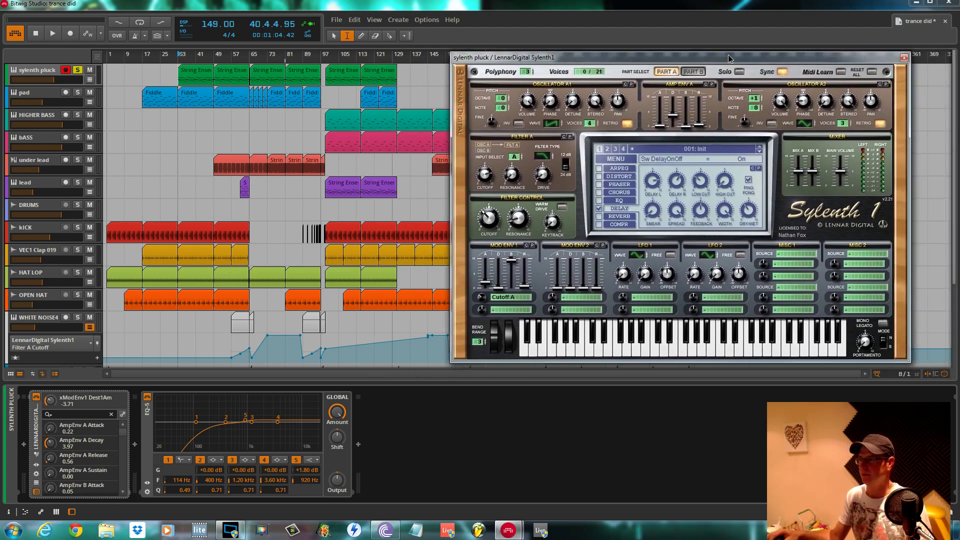
pyautogui.click(57, 92)
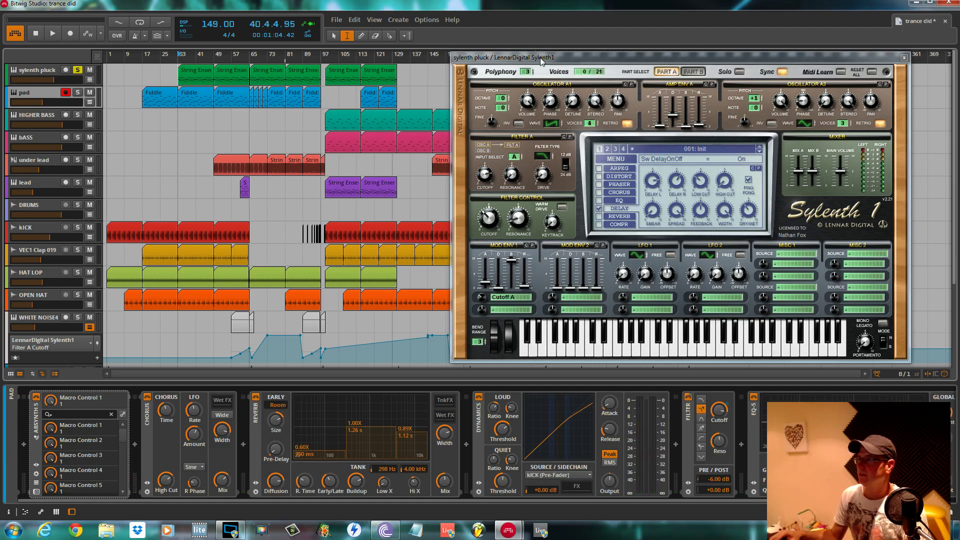
pyautogui.moveTo(541, 61); pyautogui.dragTo(715, 92)
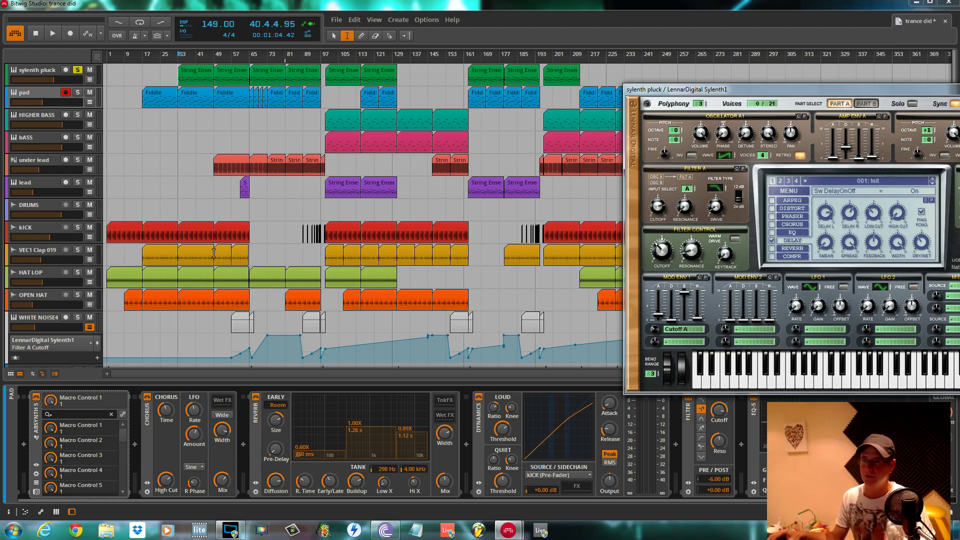
pyautogui.click(47, 230)
pyautogui.click(48, 251)
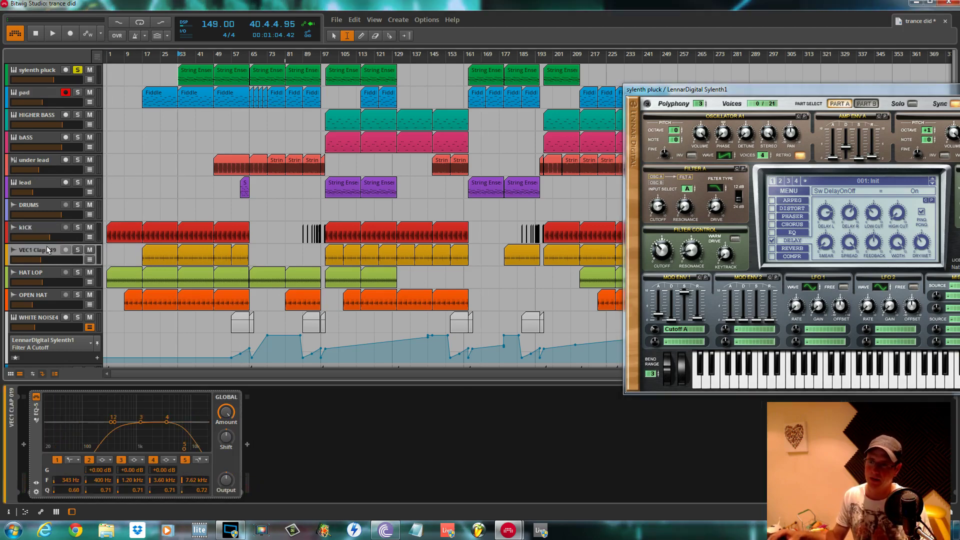
# Unsolo sylenth pluck and audition the kICK track soloed from bar 33
pyautogui.press('space')
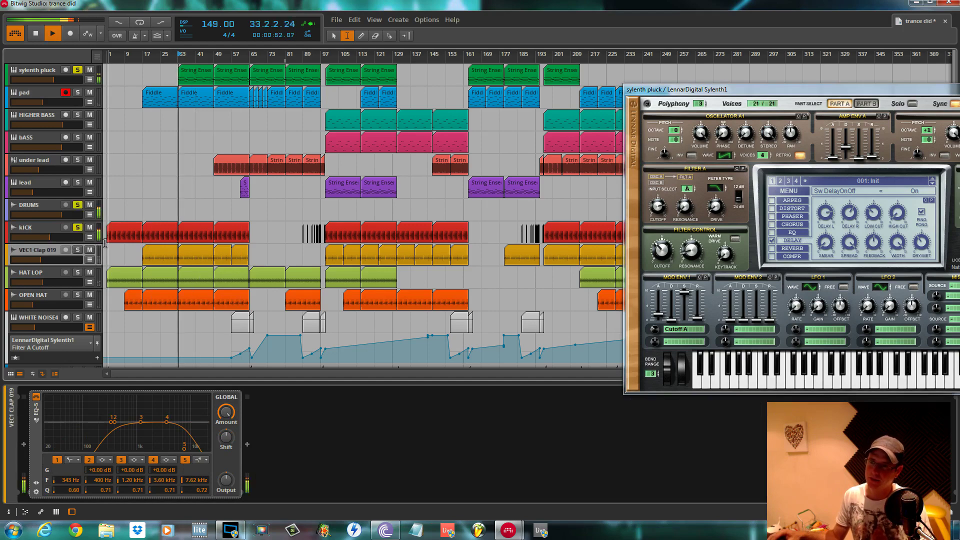
pyautogui.click(77, 228)
pyautogui.click(77, 206)
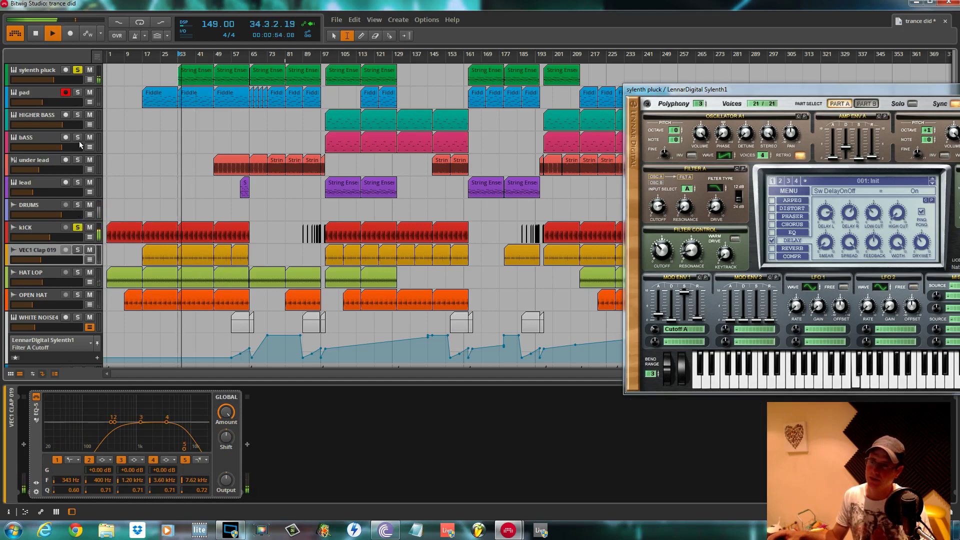
pyautogui.click(77, 71)
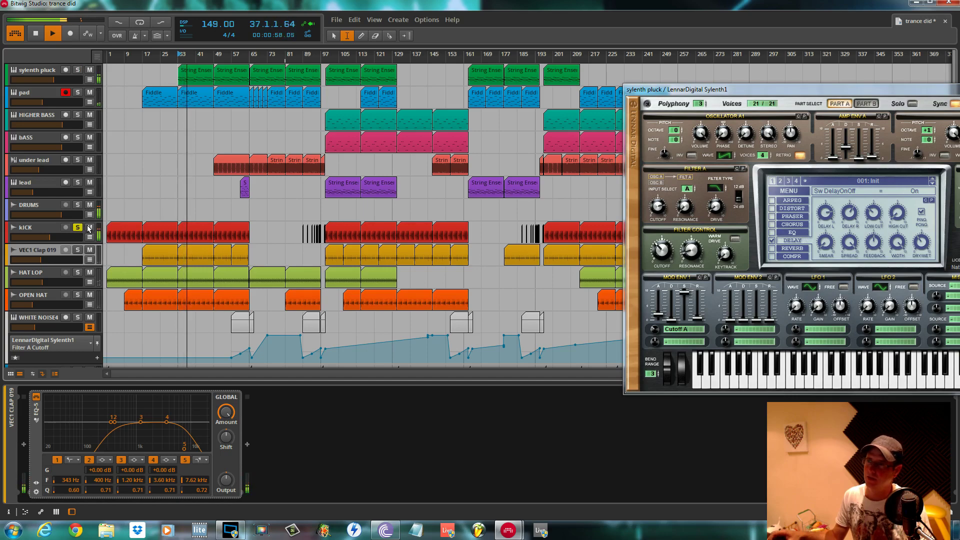
pyautogui.scroll(-4, 85, 230)
pyautogui.scroll(4, 85, 230)
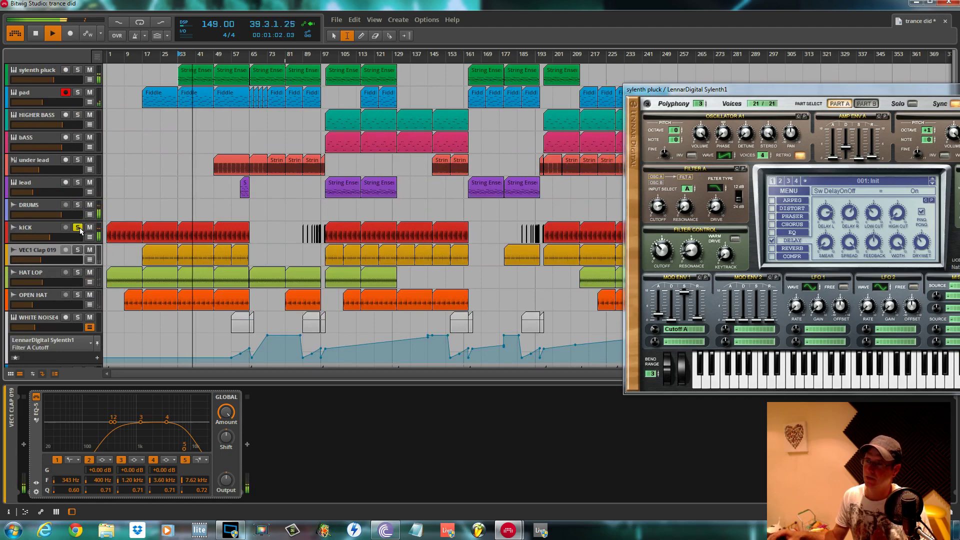
pyautogui.click(78, 227)
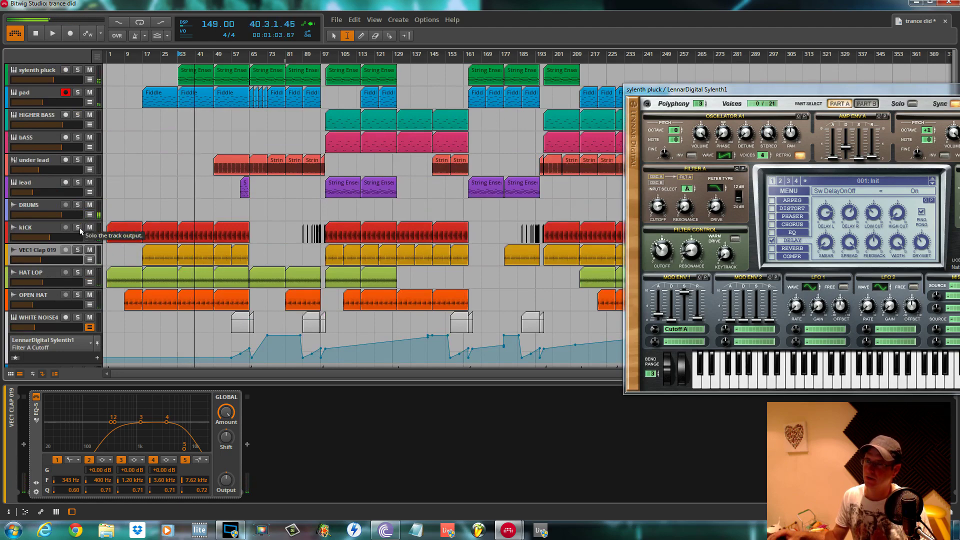
pyautogui.click(78, 228)
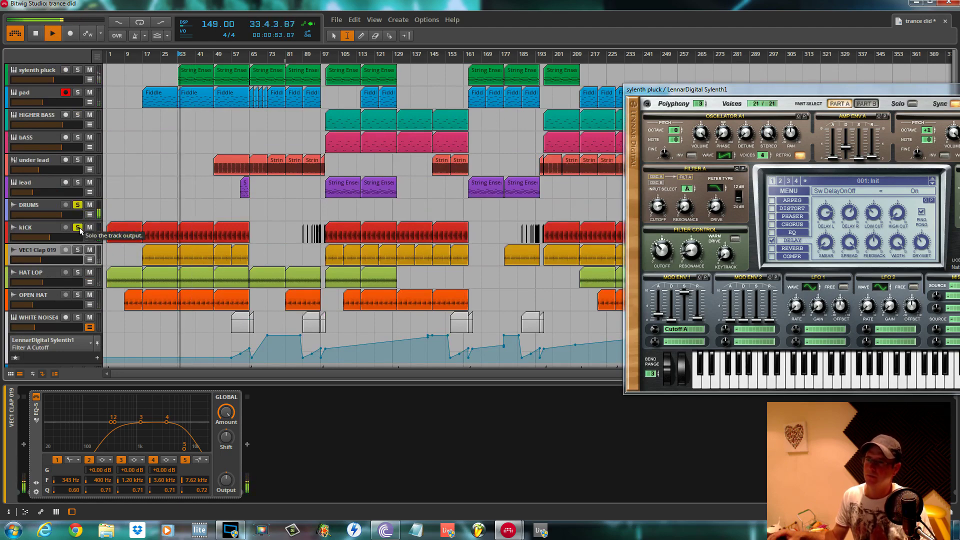
pyautogui.press('space')
# Audition the VEC1 Clap 019 track soloed from bar 33 and unsolo it
pyautogui.click(77, 250)
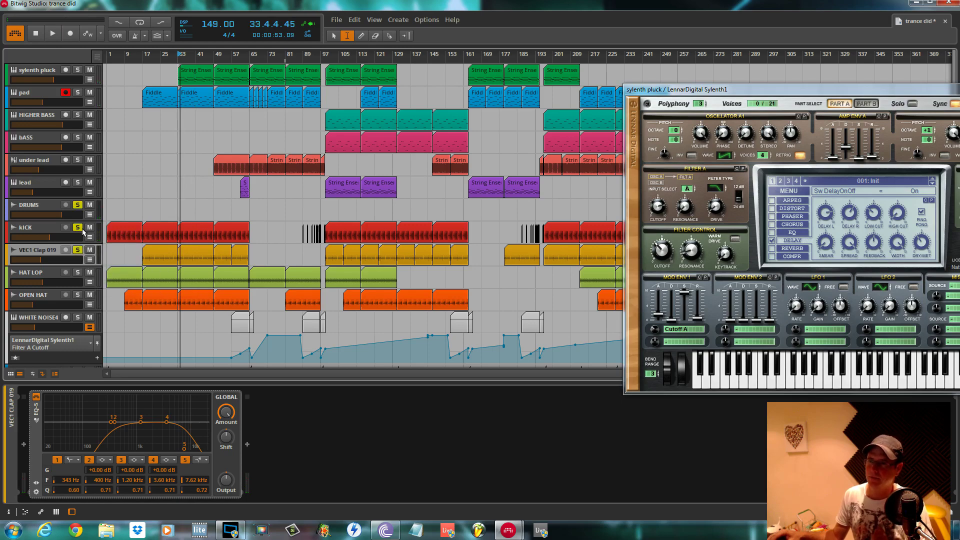
pyautogui.press('space')
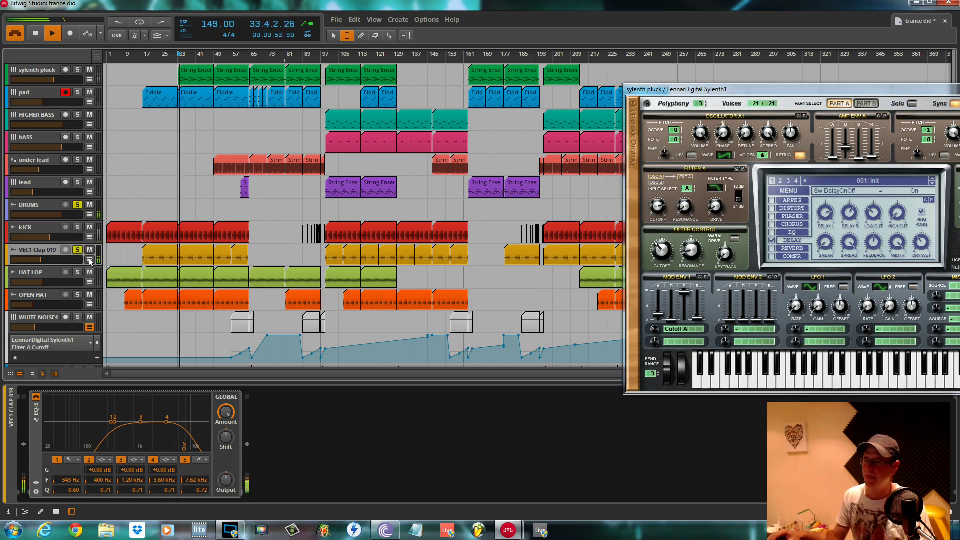
pyautogui.press('space')
pyautogui.click(80, 249)
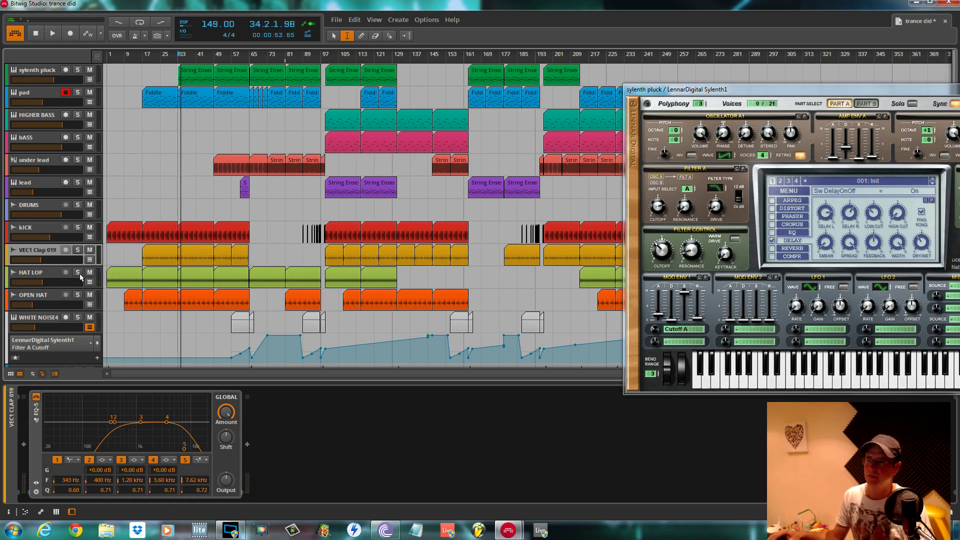
# Audition the HAT LOP track soloed, review its EQ-5 and unsolo it
pyautogui.click(79, 274)
pyautogui.press('space')
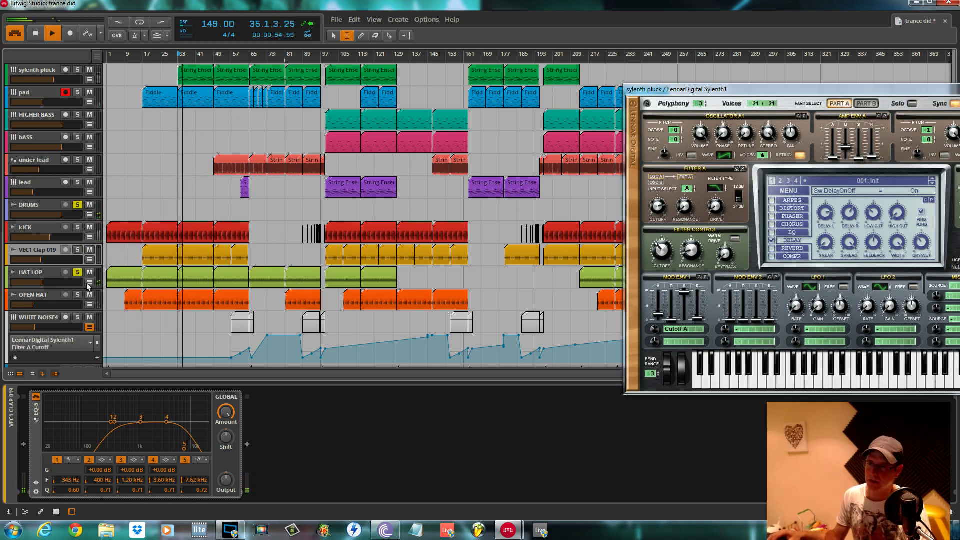
pyautogui.click(55, 272)
pyautogui.press('space')
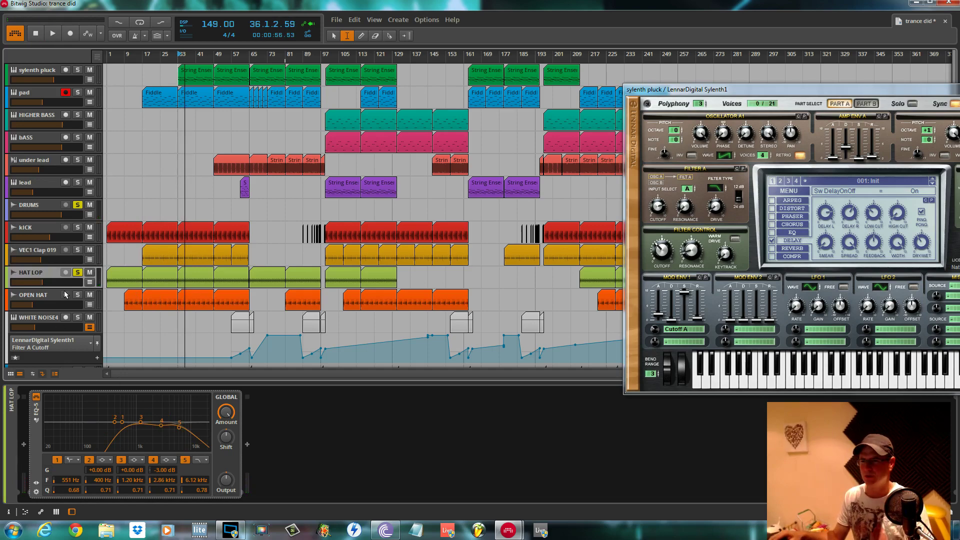
pyautogui.click(77, 273)
# Audition OPEN HAT and the whole DRUMS group soloed, and select the kICK track to view its EQ-5
pyautogui.click(78, 294)
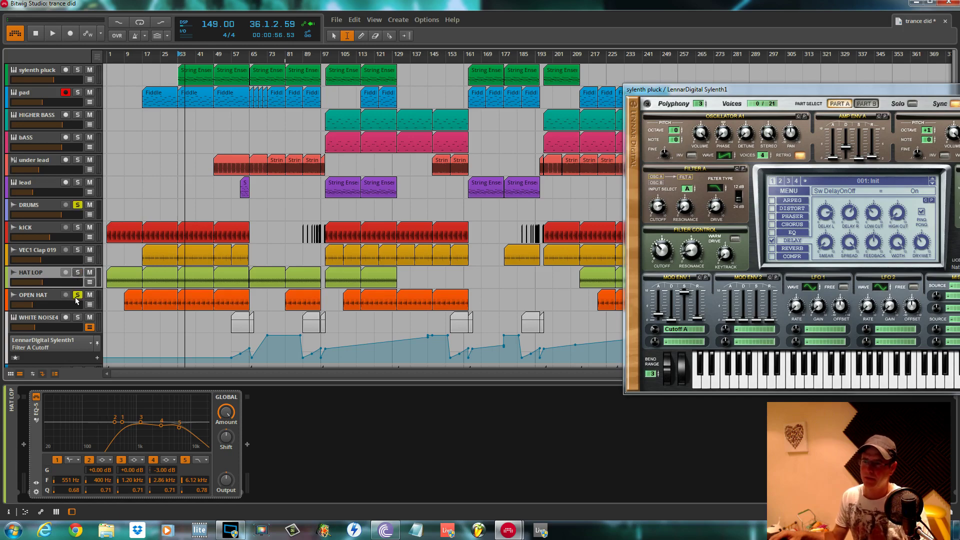
pyautogui.press('space')
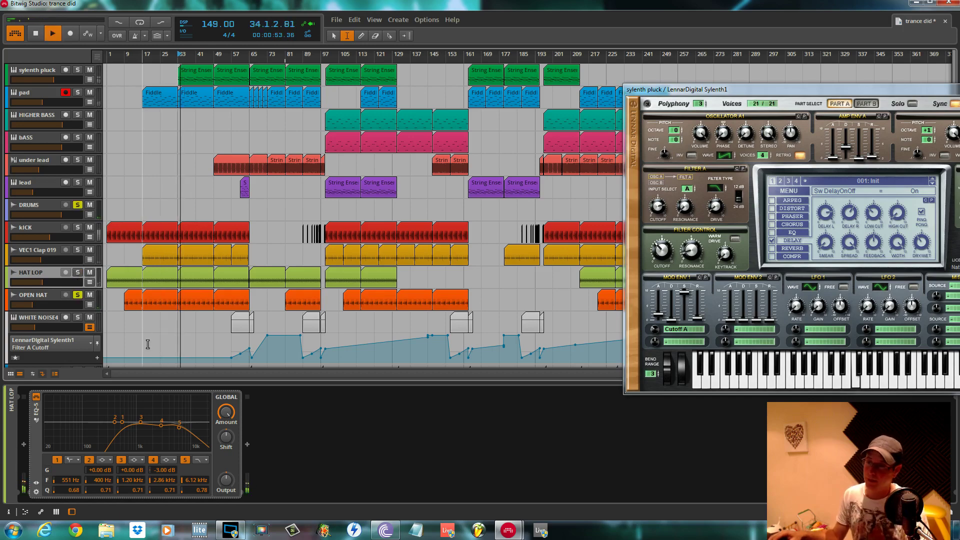
pyautogui.click(78, 205)
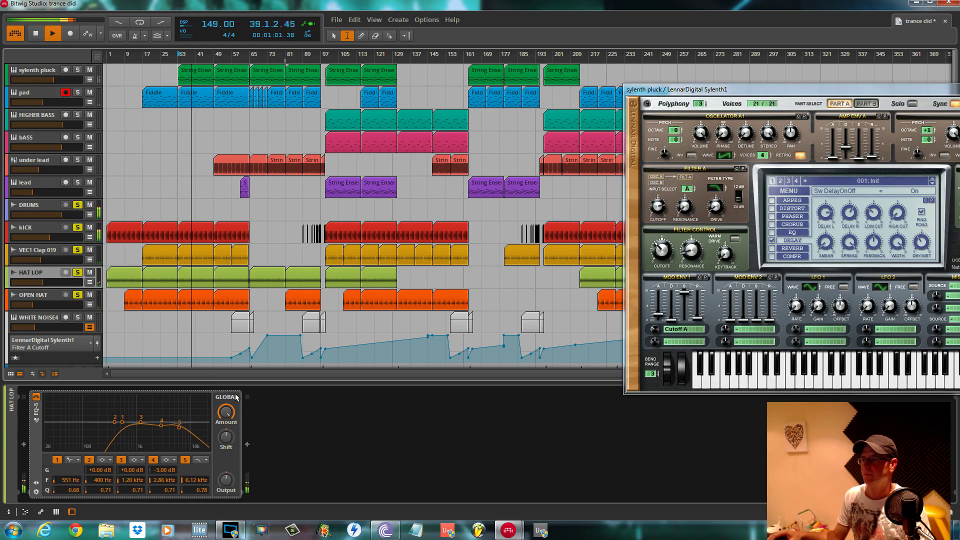
pyautogui.press('space')
pyautogui.click(48, 224)
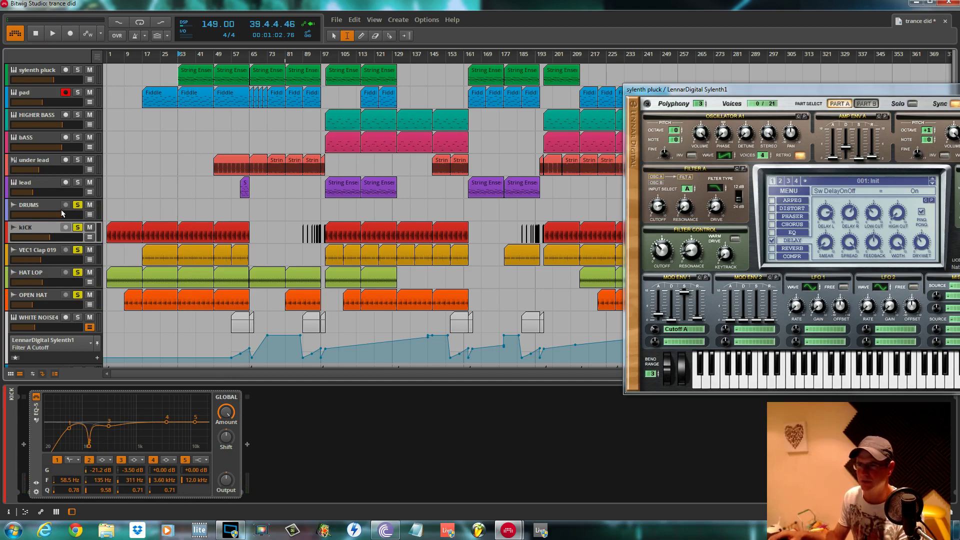
# Select the DRUMS group and its kICK track, and close the sylenth pluck's Sylenth1 window
pyautogui.click(47, 204)
pyautogui.click(48, 228)
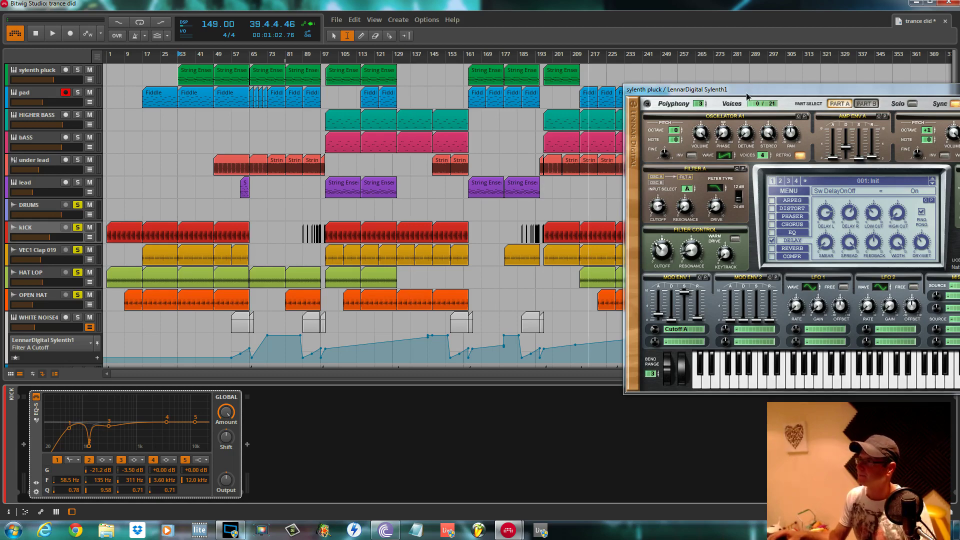
pyautogui.moveTo(747, 92); pyautogui.dragTo(511, 103)
pyautogui.click(841, 100)
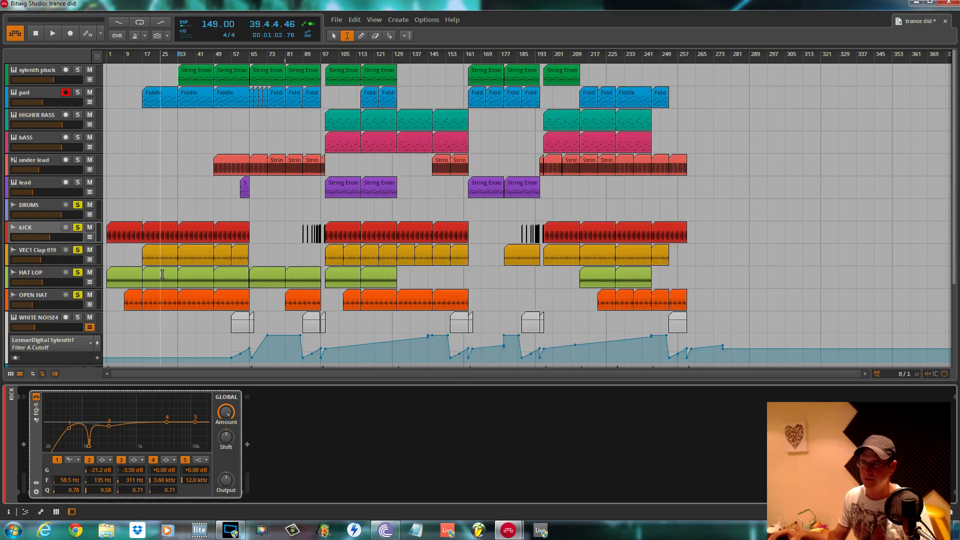
# Open the pad track's Absynth 5 synth, show the track's Filter Cutoff automation lane, and move the synth window clear of the arrangement
pyautogui.click(68, 103)
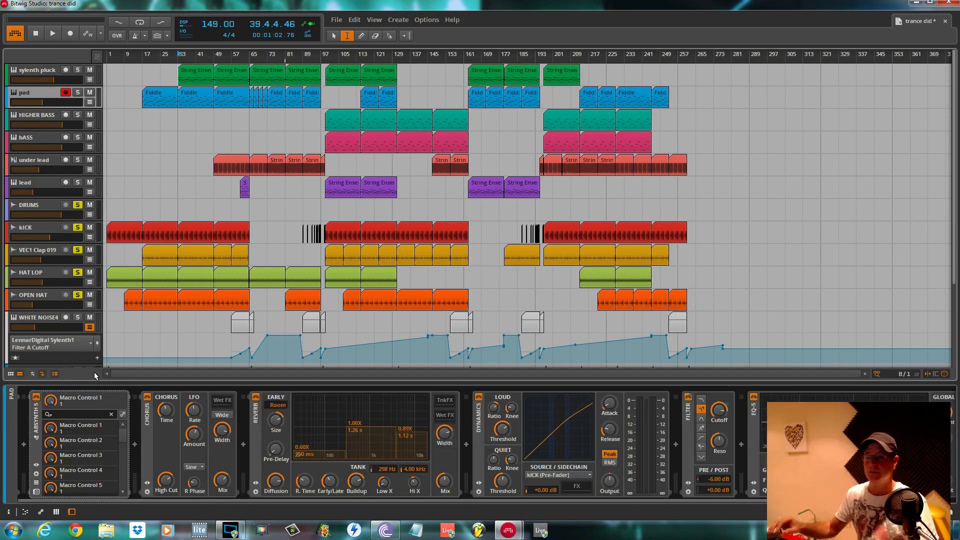
pyautogui.click(37, 492)
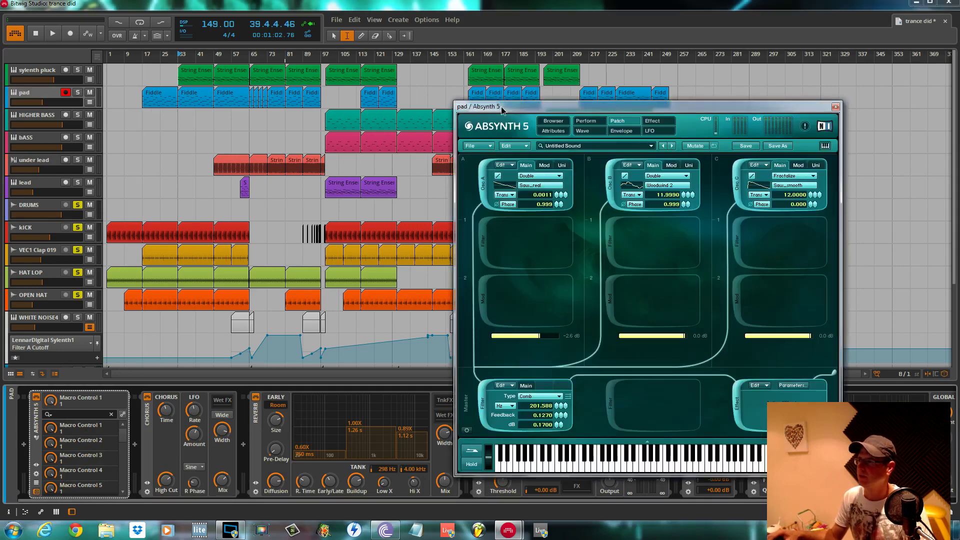
pyautogui.moveTo(495, 106); pyautogui.dragTo(625, 139)
pyautogui.click(90, 102)
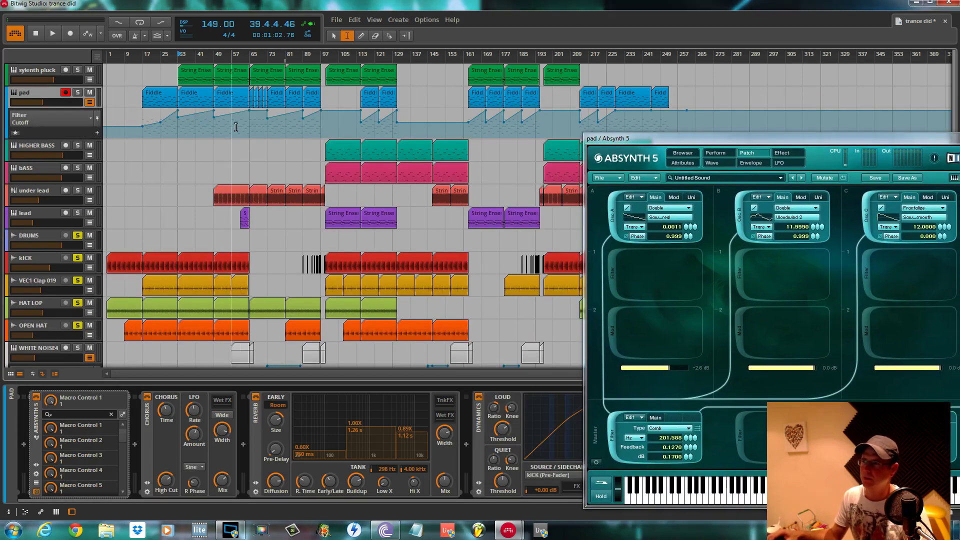
pyautogui.moveTo(617, 140); pyautogui.dragTo(694, 153)
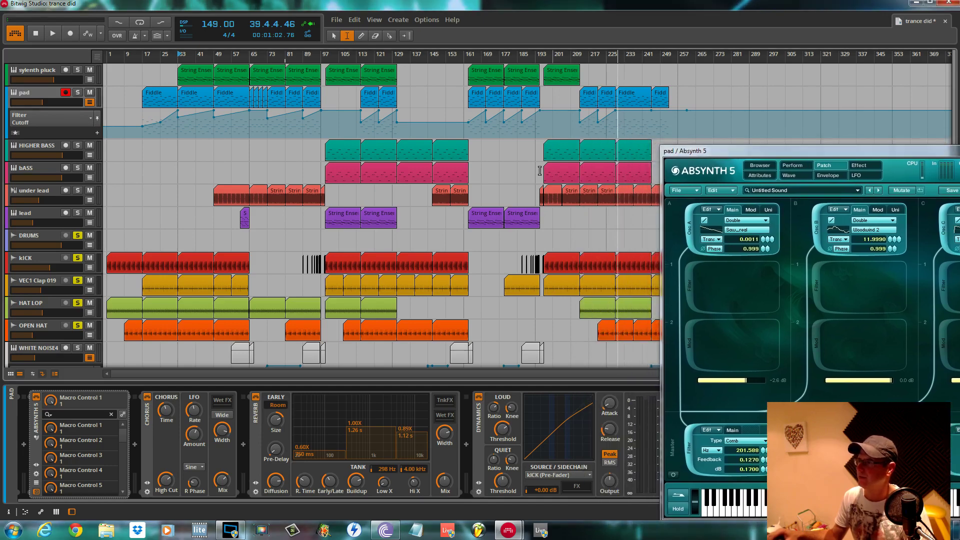
# Solo the pad track and audition it together with the soloed drums from bar 33
pyautogui.press('space')
pyautogui.press('space')
pyautogui.click(77, 93)
pyautogui.press('space')
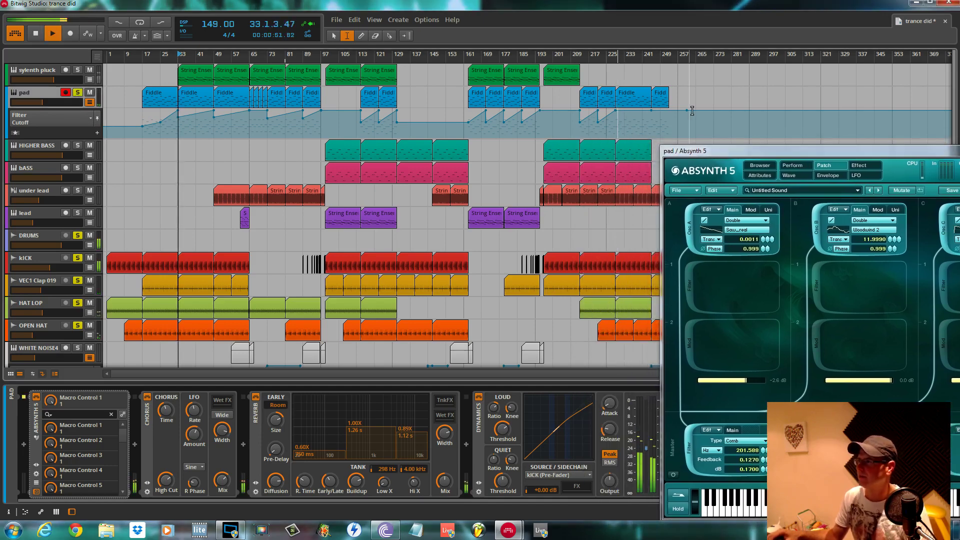
pyautogui.press('space')
# Unsolo DRUMS, kICK, VEC1 Clap 019, HAT LOP and OPEN HAT so only the pad stays soloed
pyautogui.click(77, 235)
pyautogui.click(77, 258)
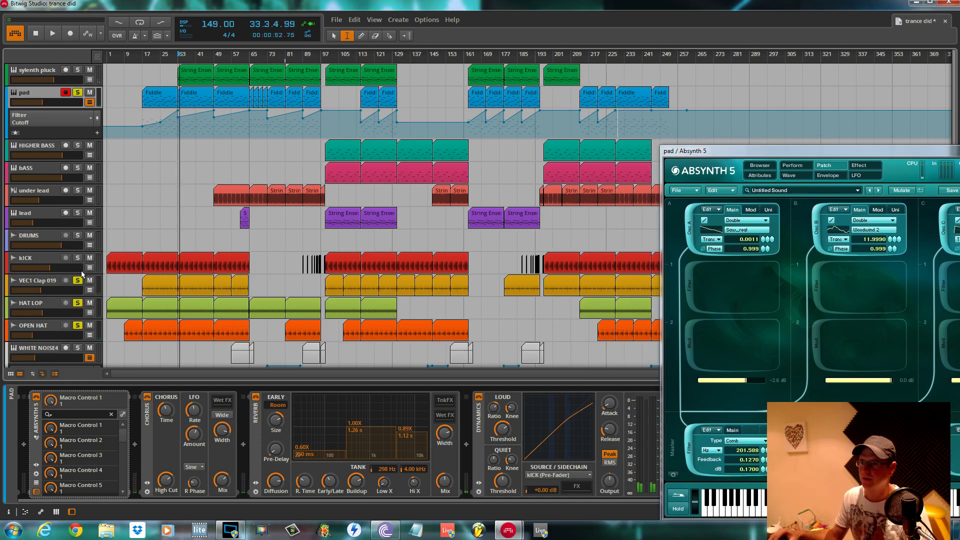
pyautogui.click(77, 280)
pyautogui.click(78, 302)
pyautogui.click(78, 326)
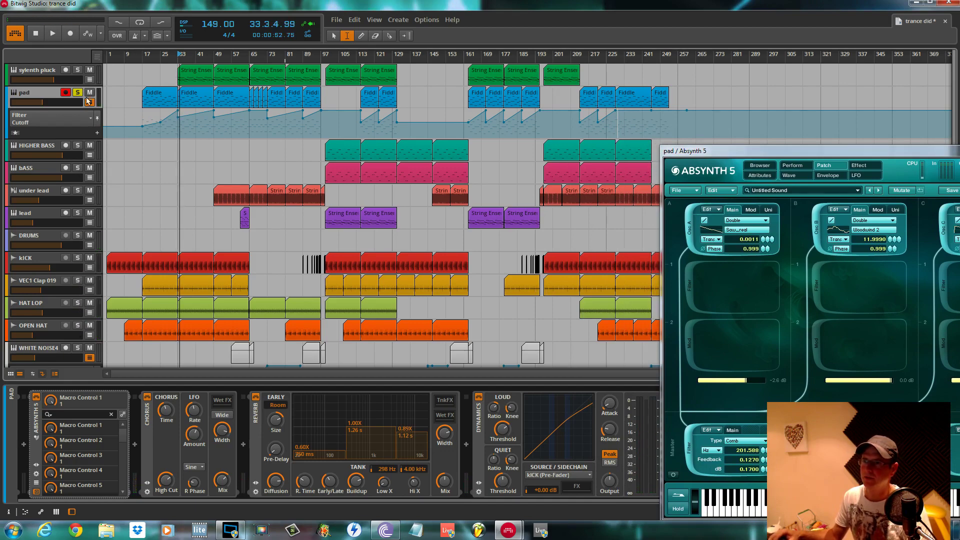
# Play the soloed pad from bar 33 and switch off its kICK-sidechained Dynamics device
pyautogui.press('space')
pyautogui.moveTo(736, 152); pyautogui.dragTo(733, 319)
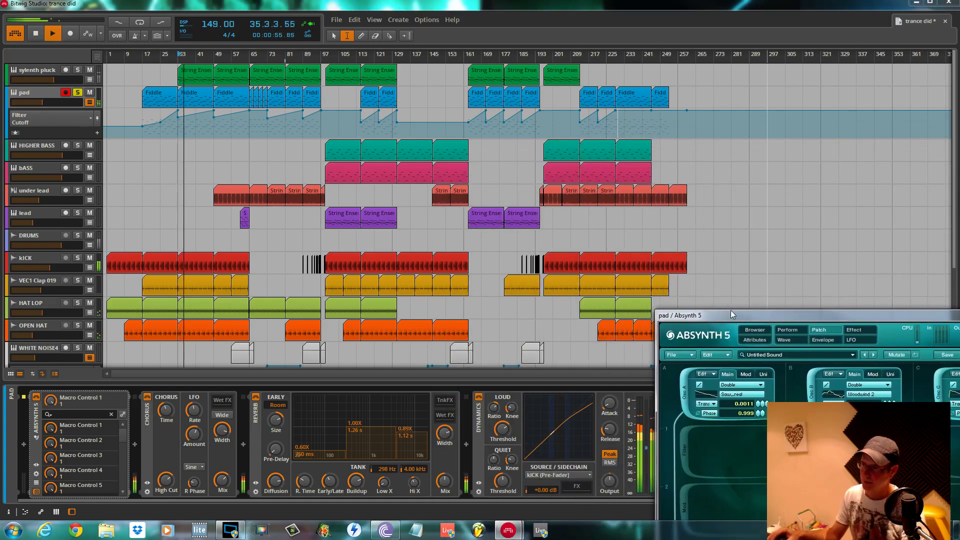
pyautogui.click(478, 397)
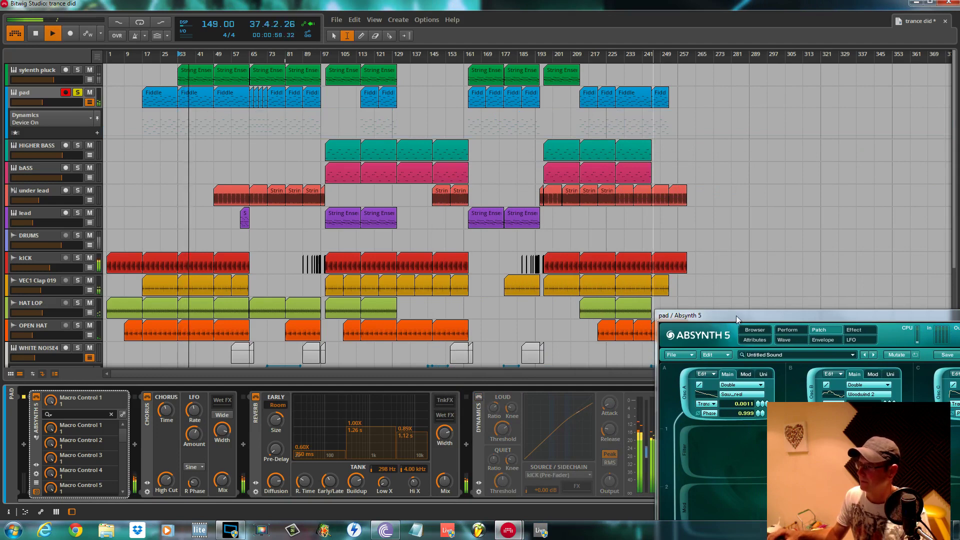
# Bring the Absynth 5 window back into view, audition oscillator A on its own and check its Uni and Main settings
pyautogui.moveTo(736, 319); pyautogui.dragTo(480, 158)
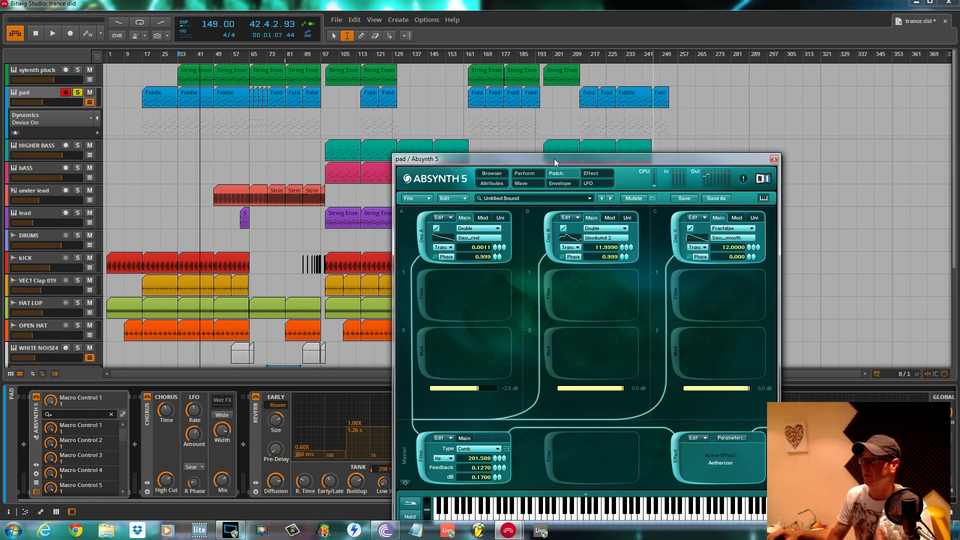
pyautogui.moveTo(554, 158); pyautogui.dragTo(529, 188)
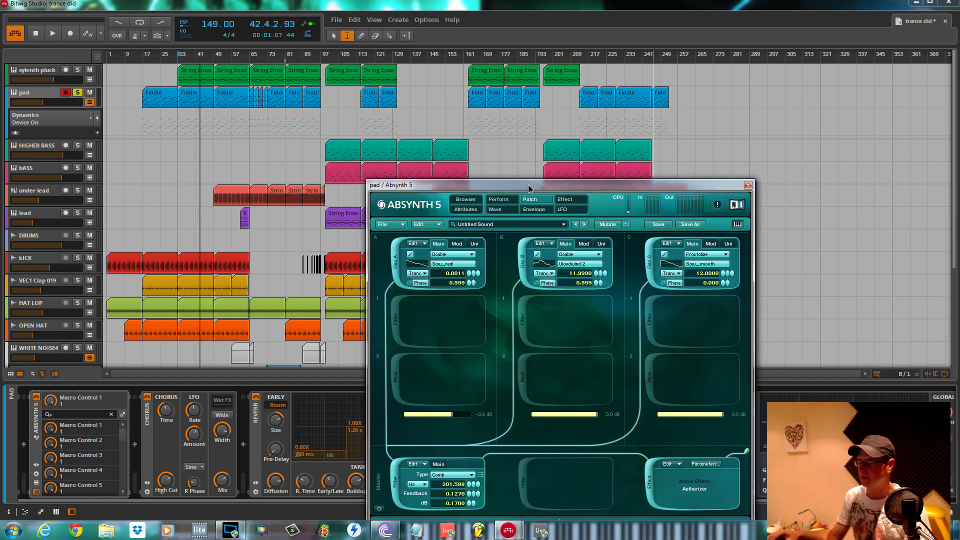
pyautogui.moveTo(694, 188); pyautogui.dragTo(653, 141)
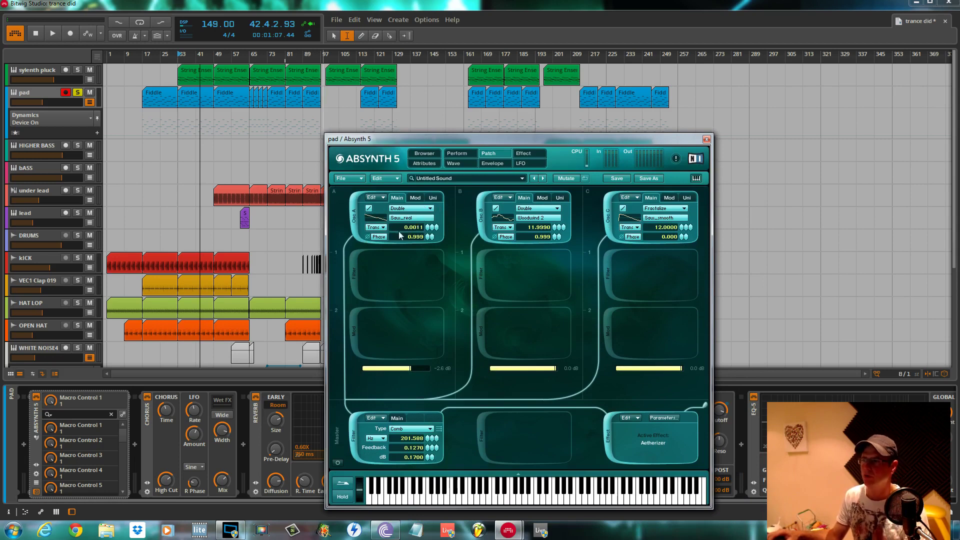
pyautogui.click(433, 198)
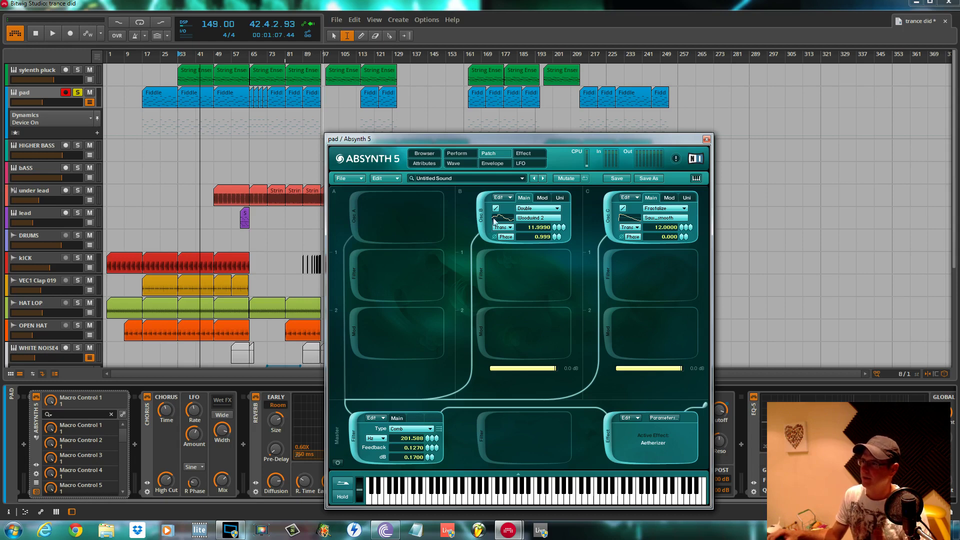
pyautogui.press('space')
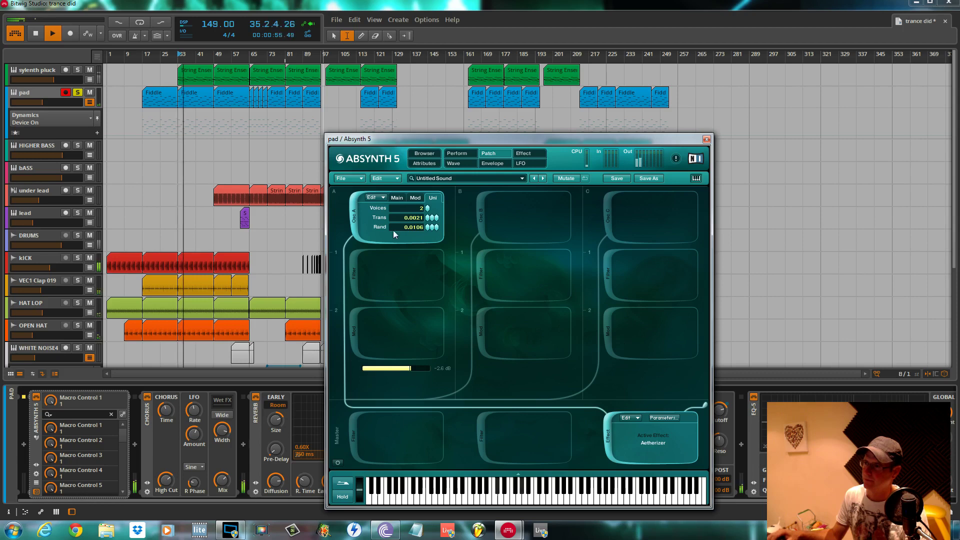
pyautogui.click(397, 198)
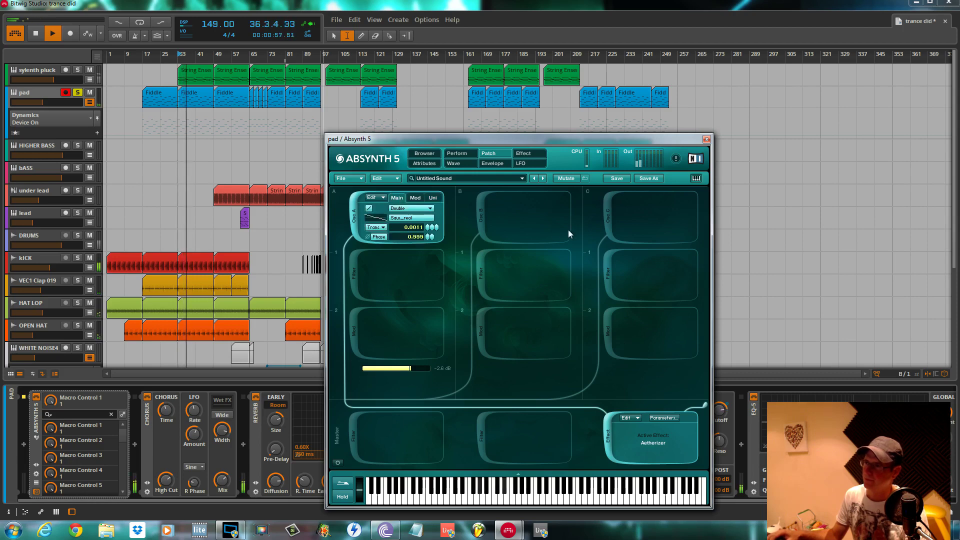
# Enable oscillator B, audition it with oscillator A, check its Uni and Mod settings, and enable oscillator C as well
pyautogui.click(484, 217)
pyautogui.press('space')
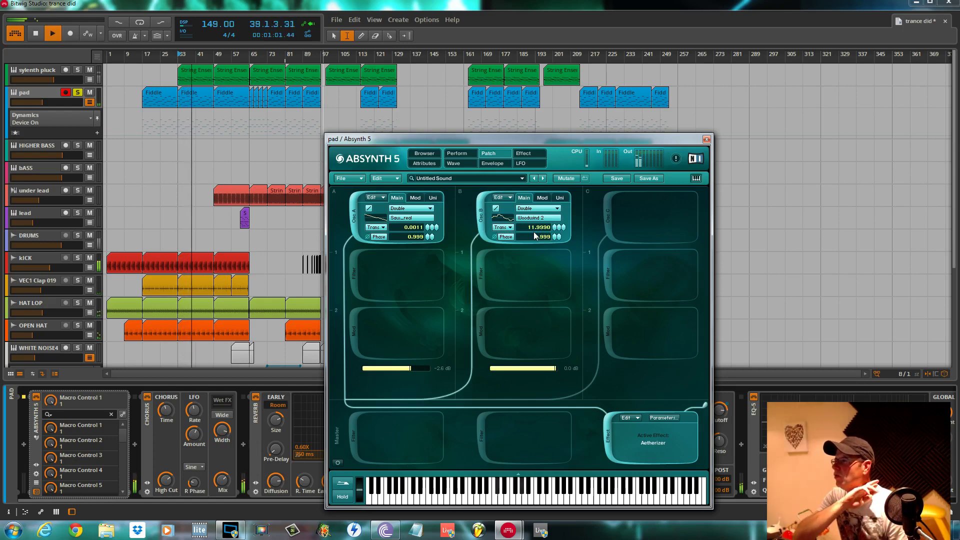
pyautogui.click(560, 199)
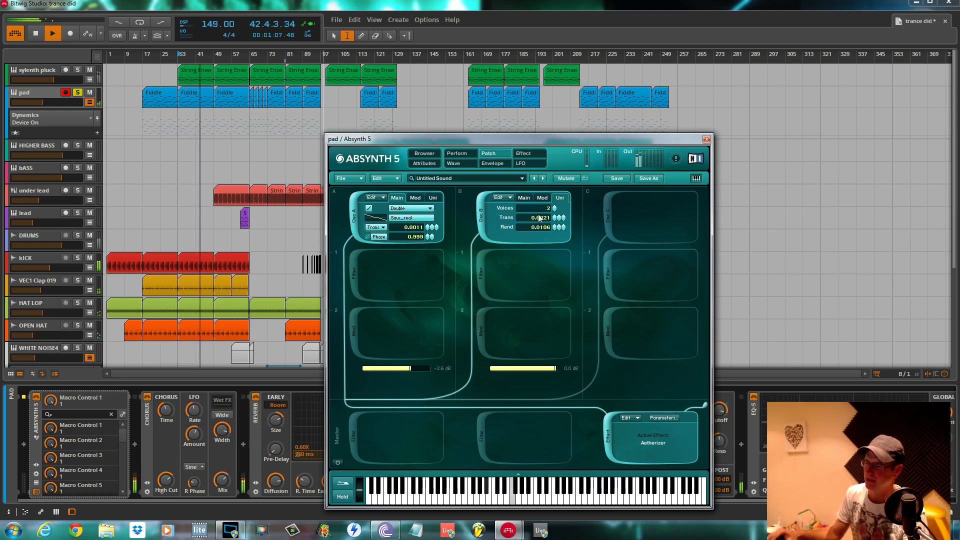
pyautogui.click(544, 198)
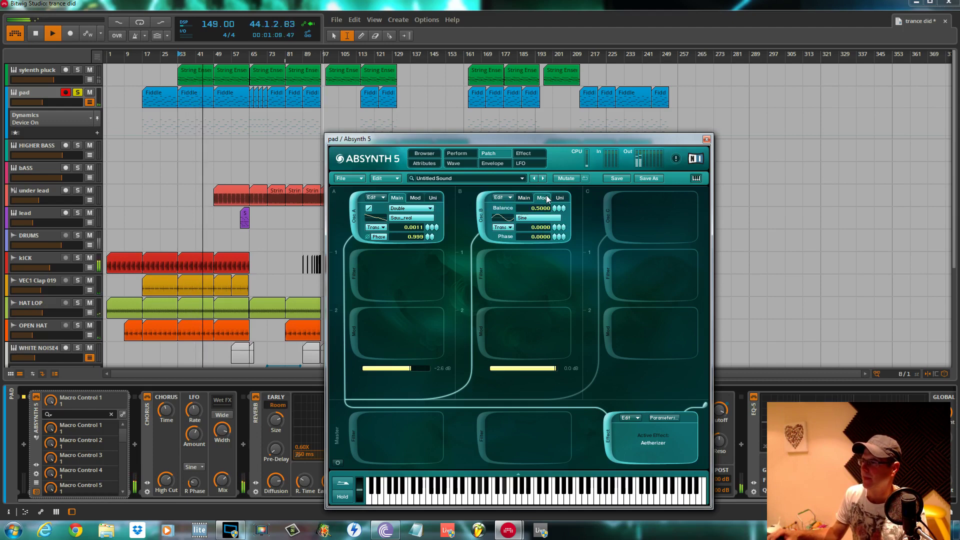
pyautogui.click(523, 198)
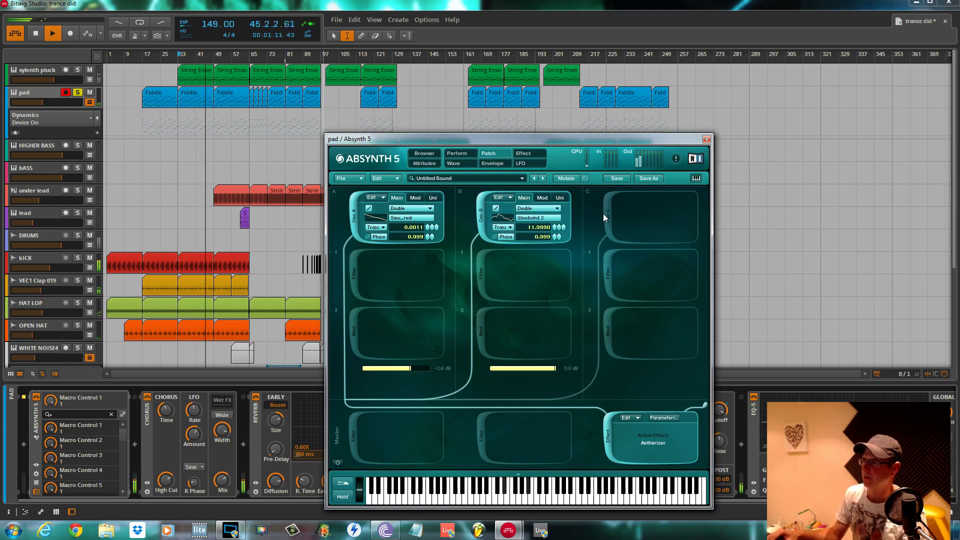
pyautogui.click(608, 215)
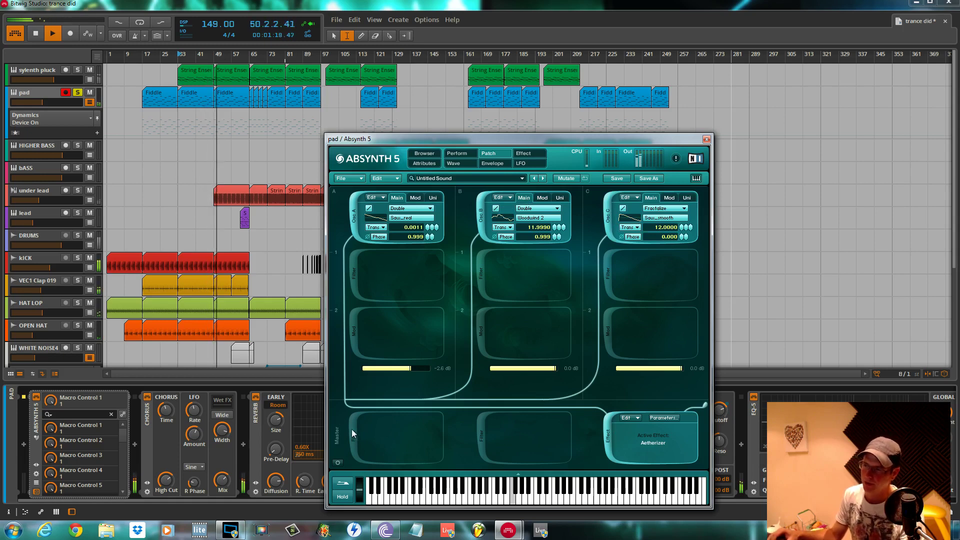
# Switch the first filter module of channels C, B and A on and off again
pyautogui.click(610, 271)
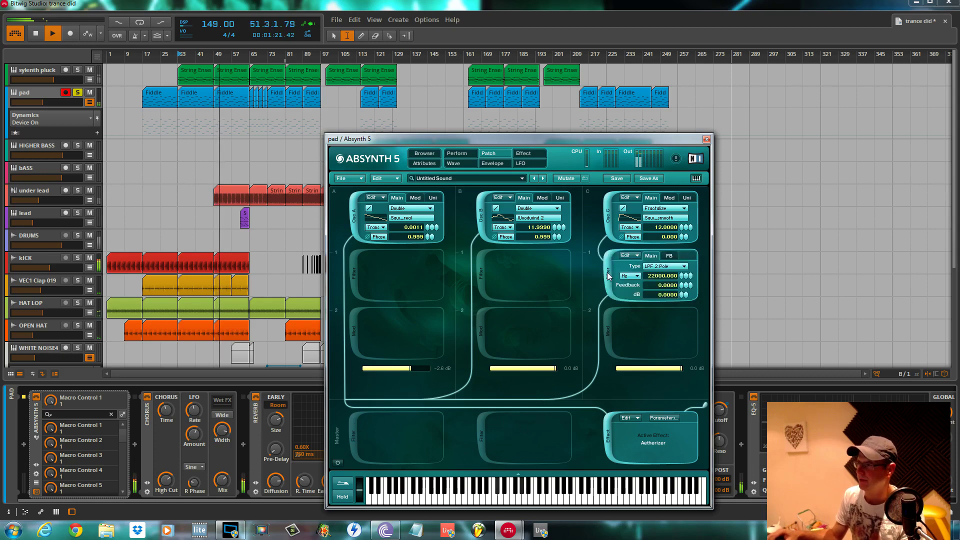
pyautogui.click(607, 272)
pyautogui.click(479, 271)
pyautogui.click(479, 271)
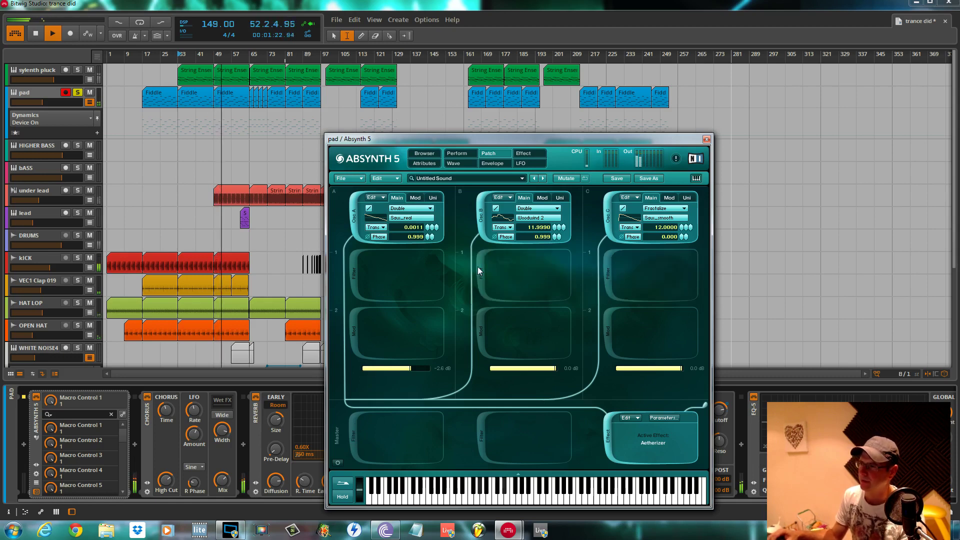
pyautogui.click(355, 272)
pyautogui.click(355, 273)
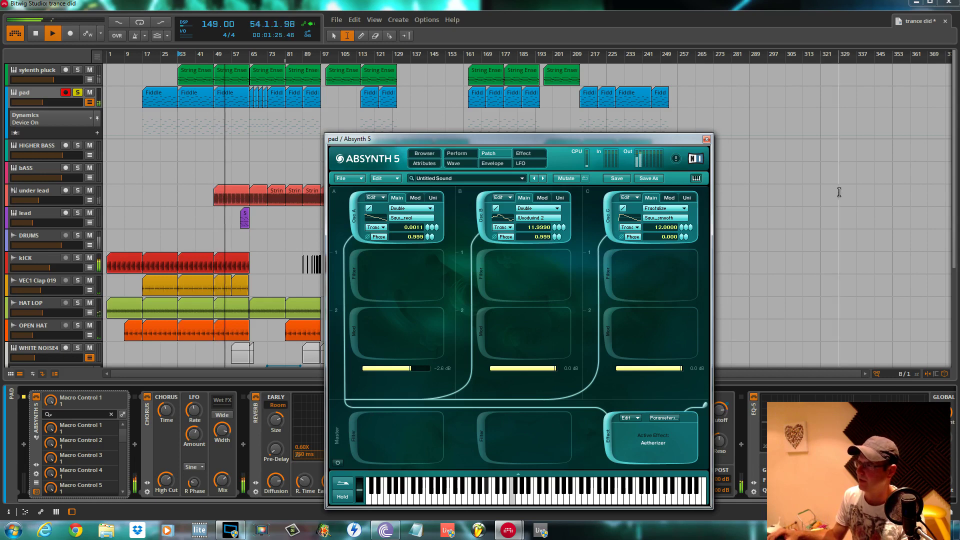
# Check oscillator C's Uni settings and re-enable the Comb filter in the master channel
pyautogui.click(687, 198)
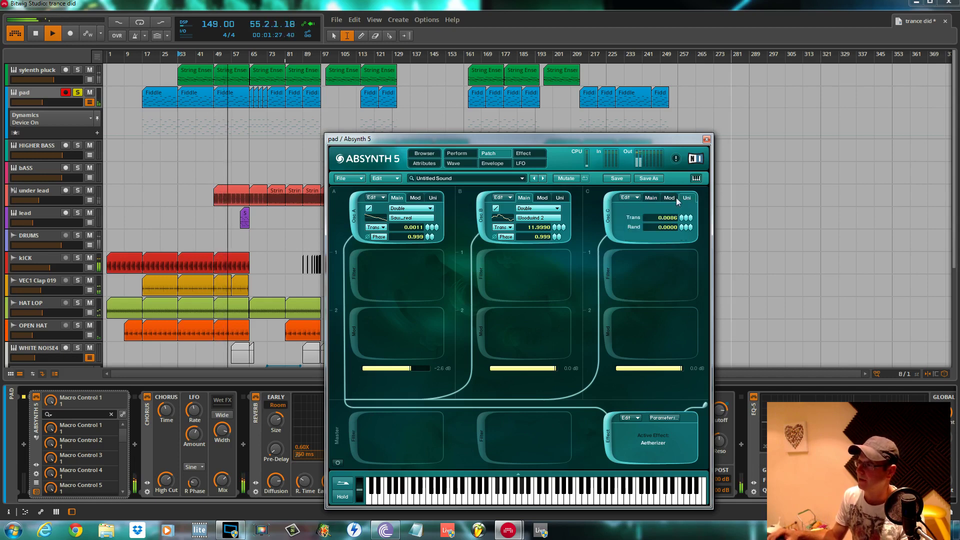
pyautogui.click(651, 198)
pyautogui.click(356, 430)
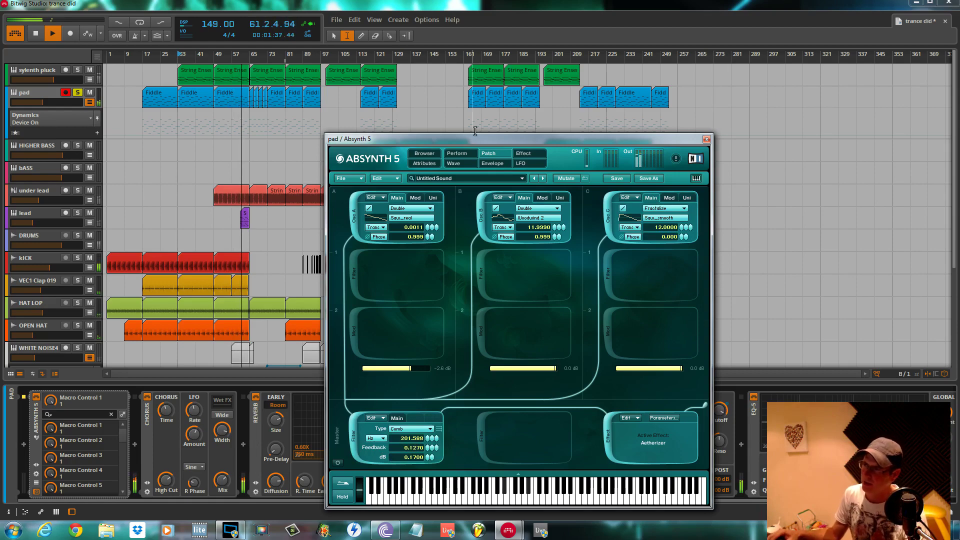
# Review the pad patch's oscillator amp and Effect Gran Filter Hz envelopes, and display its Aetherizer effect settings
pyautogui.click(490, 162)
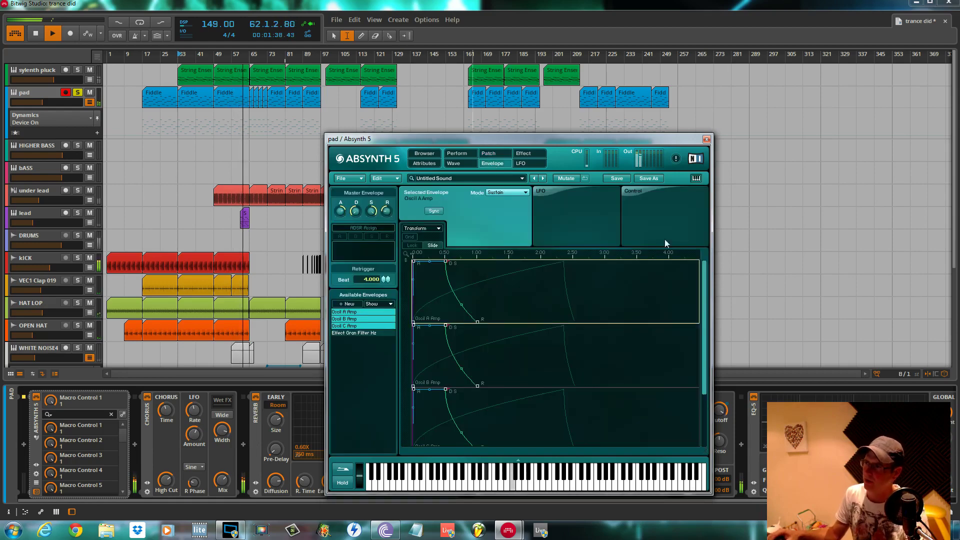
pyautogui.click(372, 334)
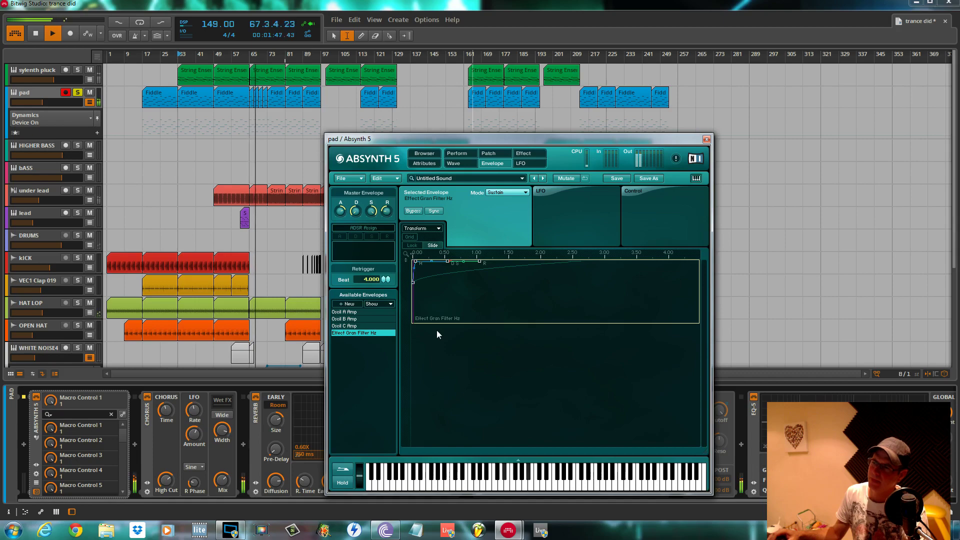
pyautogui.click(527, 154)
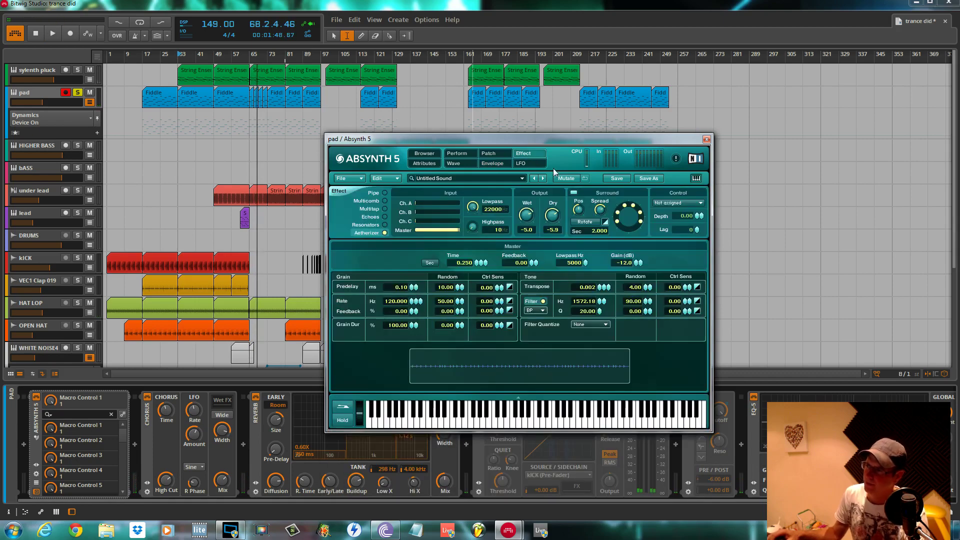
# Check which modulation sources can be assigned to the Aetherizer's filter Hz and neighbouring parameters, without assigning any
pyautogui.rightClick(587, 303)
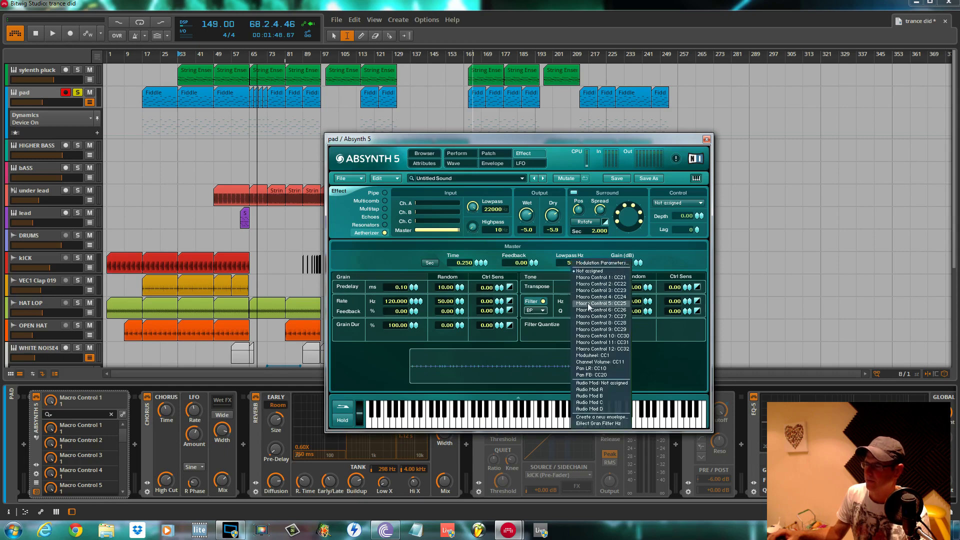
pyautogui.click(658, 348)
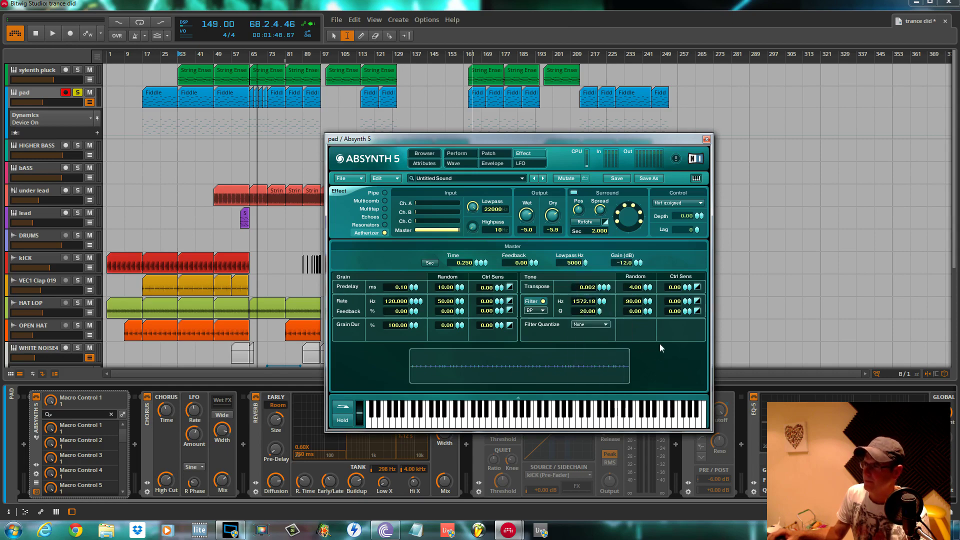
pyautogui.rightClick(641, 287)
pyautogui.click(599, 346)
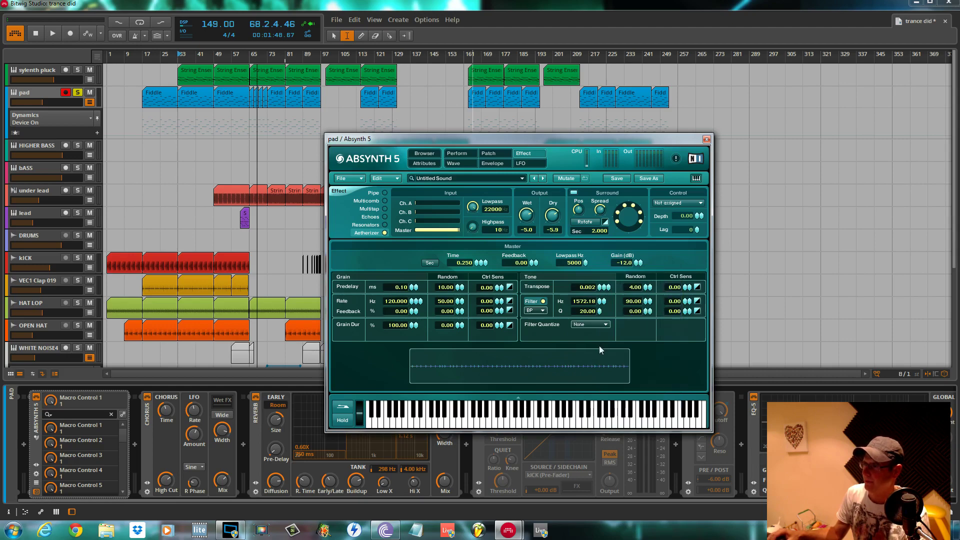
pyautogui.rightClick(604, 297)
pyautogui.click(556, 373)
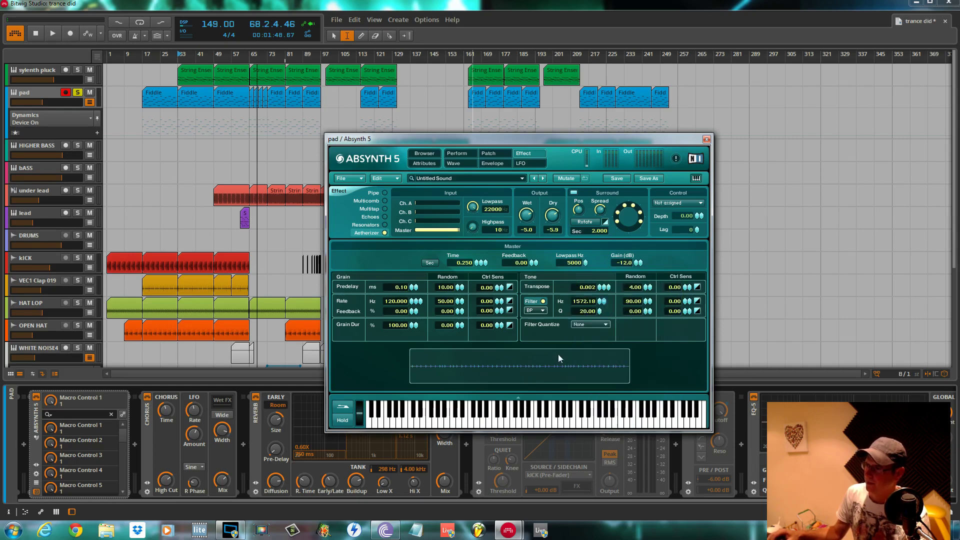
pyautogui.rightClick(599, 302)
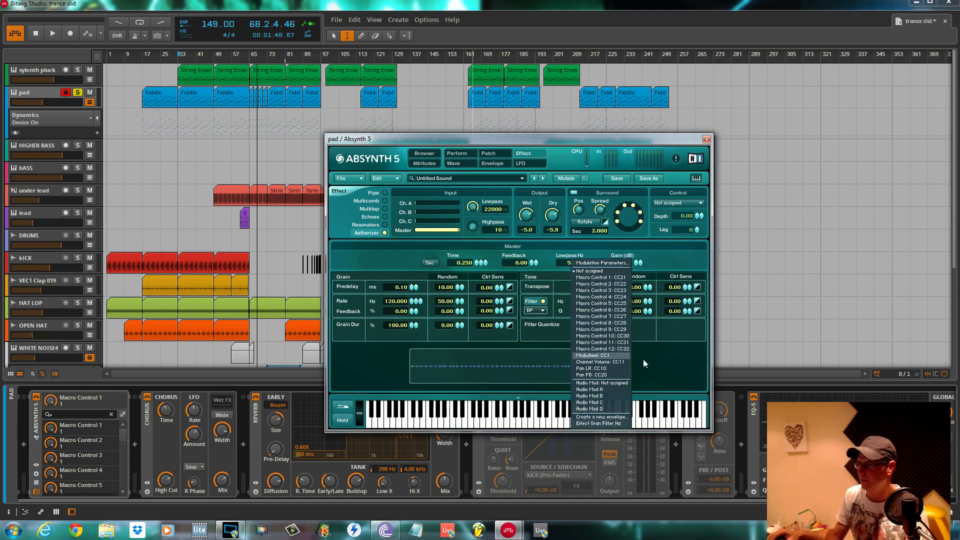
pyautogui.click(548, 257)
# Audition the pad with the Aetherizer settings on view, display the synth's Patch page and replay the pad from bar 33
pyautogui.press('space')
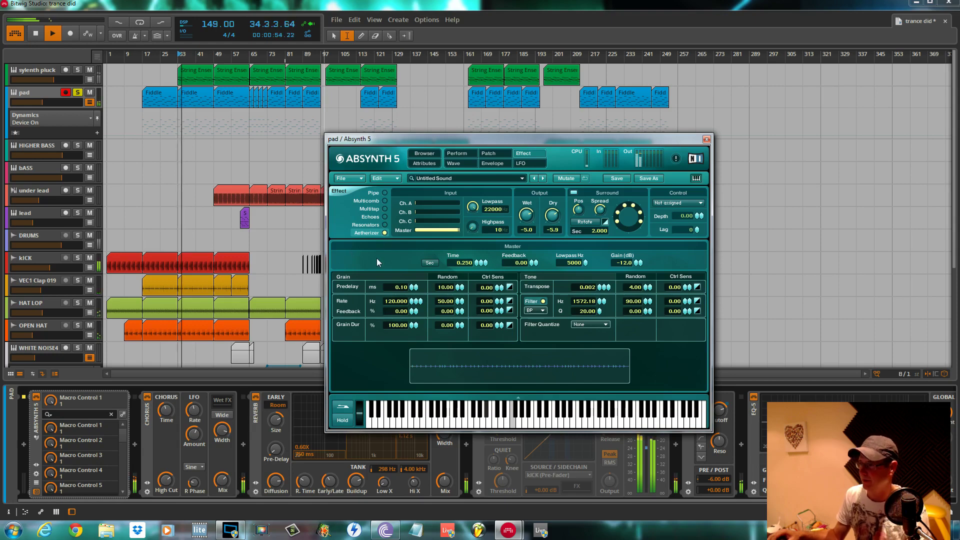
pyautogui.click(491, 154)
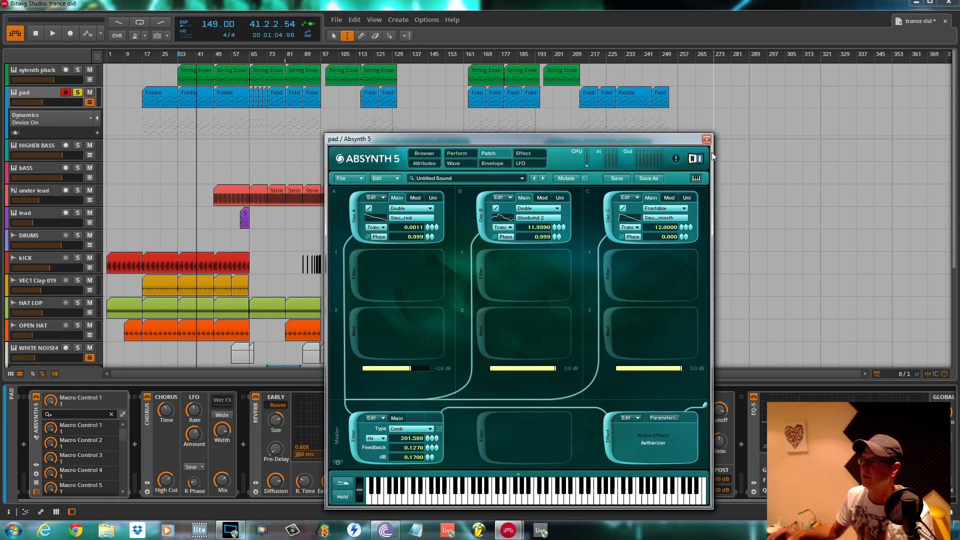
pyautogui.press('space')
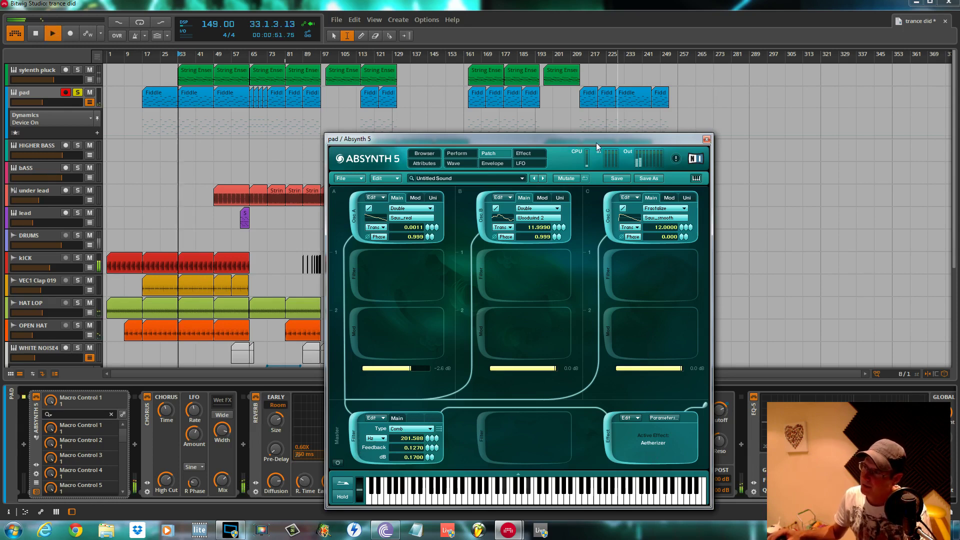
pyautogui.click(615, 123)
pyautogui.press('space')
pyautogui.press('space')
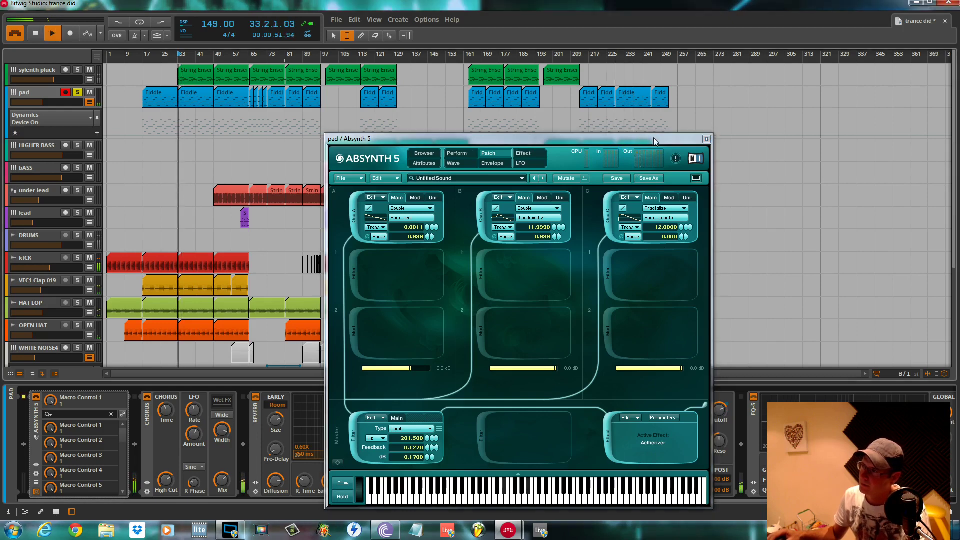
pyautogui.click(620, 114)
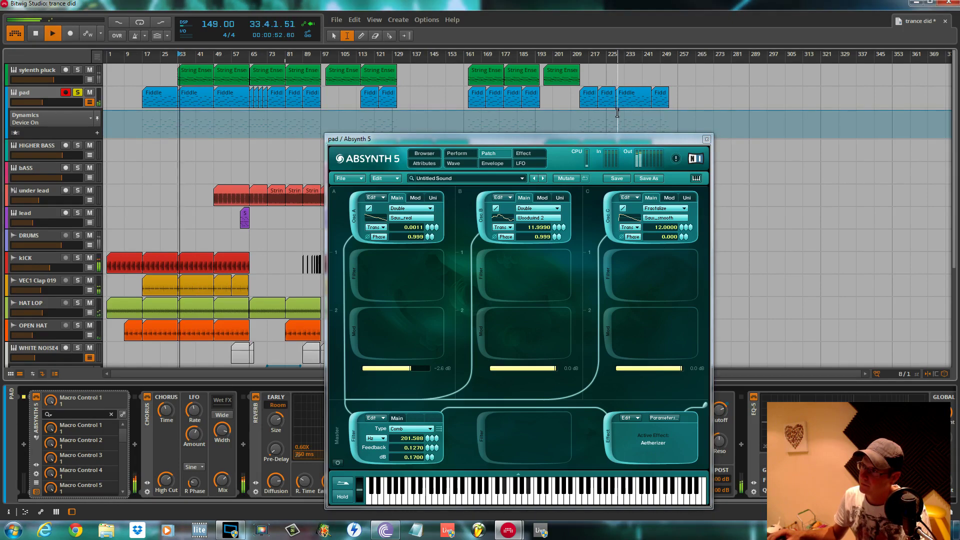
# Close the pad's synth window, unsolo and collapse the pad track, and show the under lead track's devices and automation lanes
pyautogui.click(706, 140)
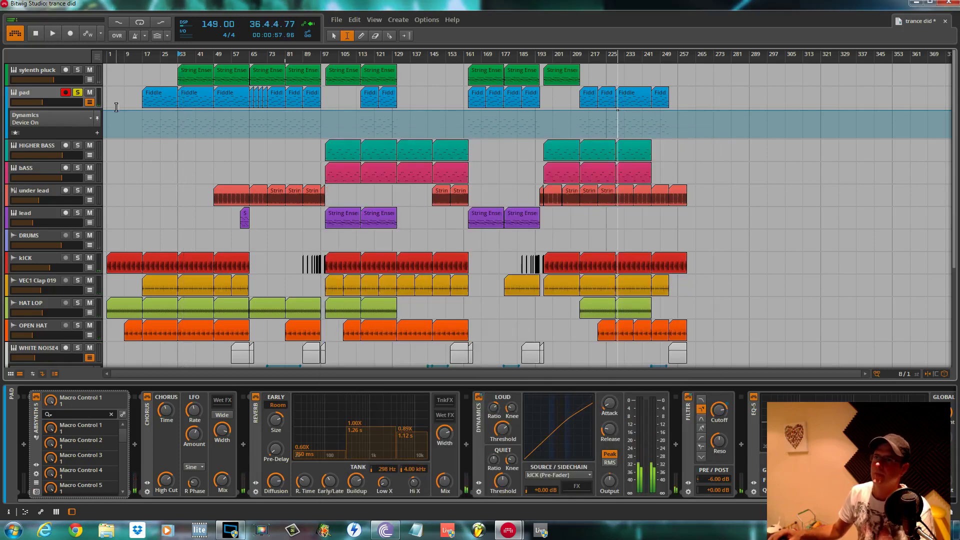
pyautogui.click(90, 102)
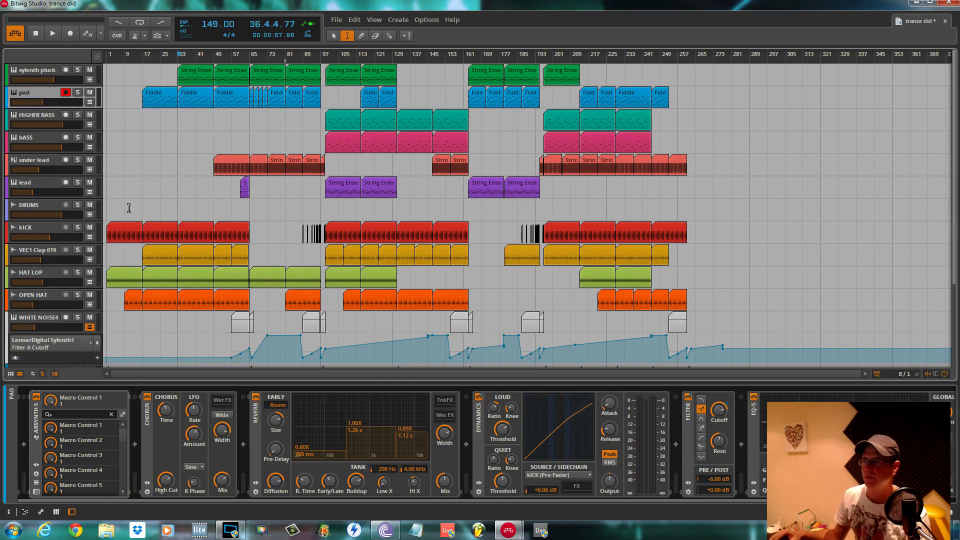
pyautogui.click(50, 161)
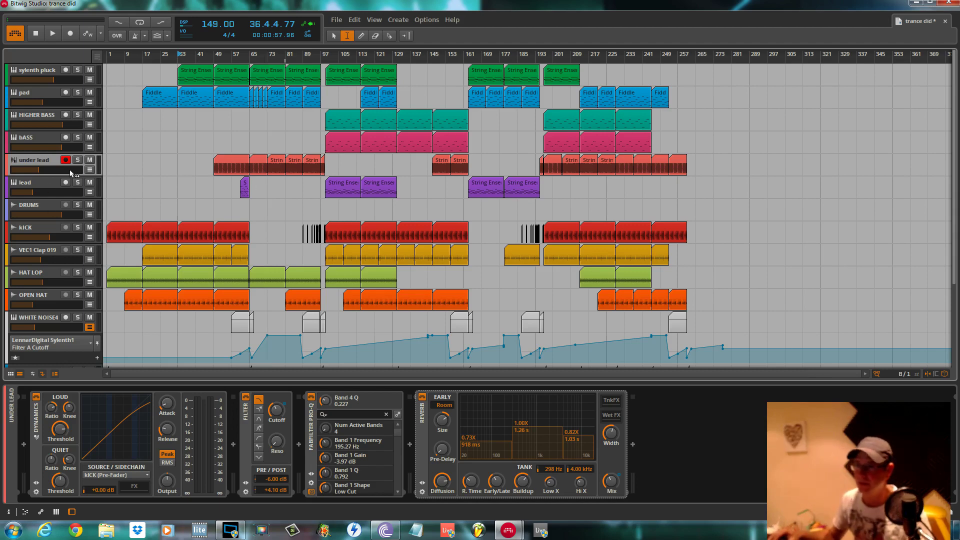
pyautogui.click(92, 170)
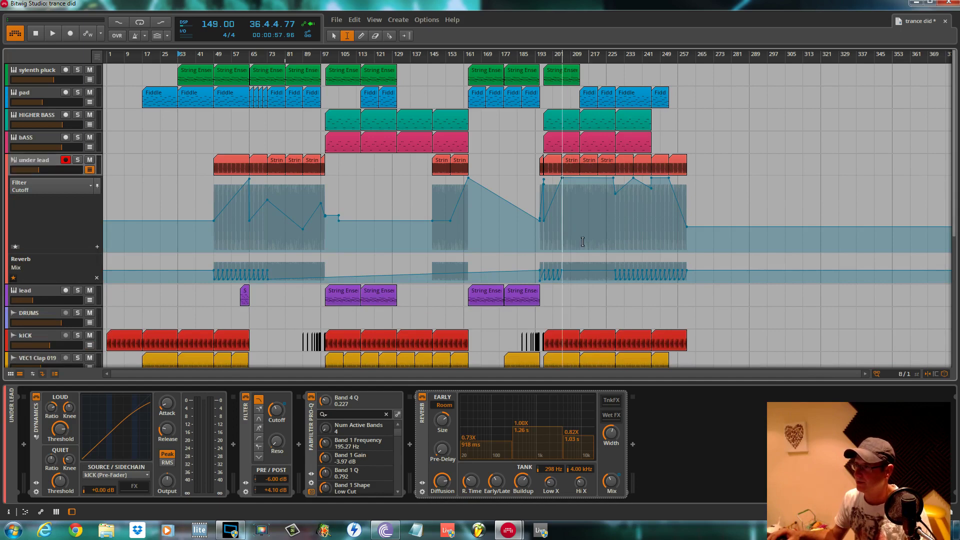
# Solo the under lead track, start and stop playback from bar 33, and unsolo it
pyautogui.press('space')
pyautogui.click(77, 160)
pyautogui.press('space')
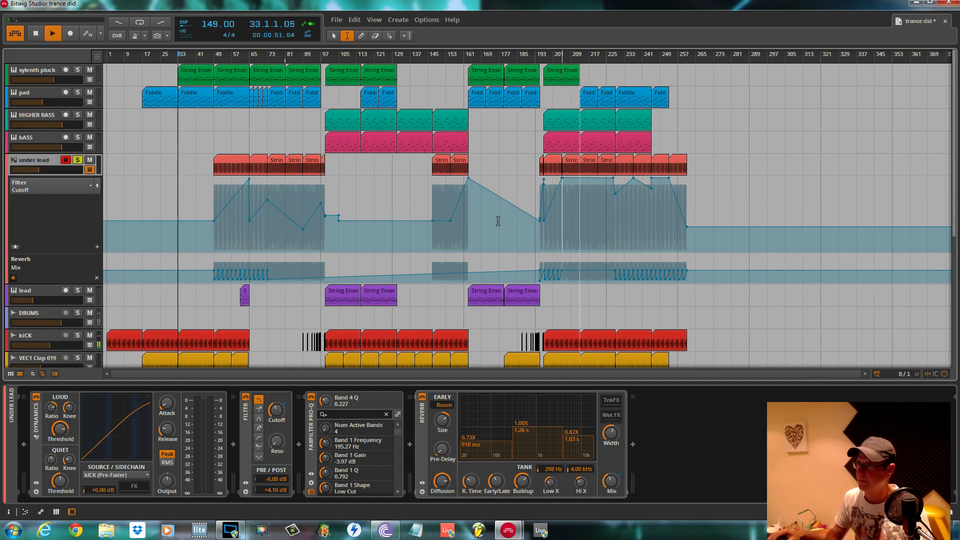
pyautogui.press('space')
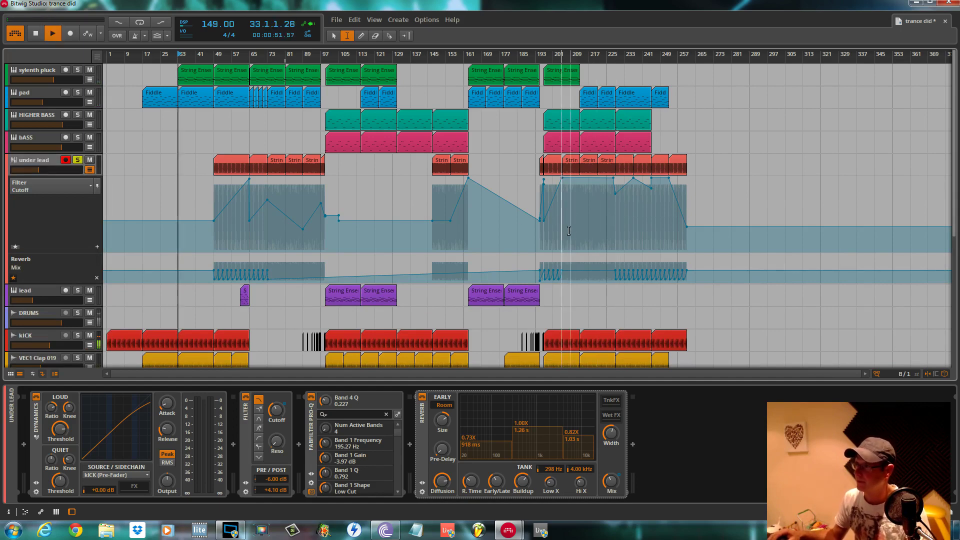
pyautogui.press('space')
pyautogui.press('space')
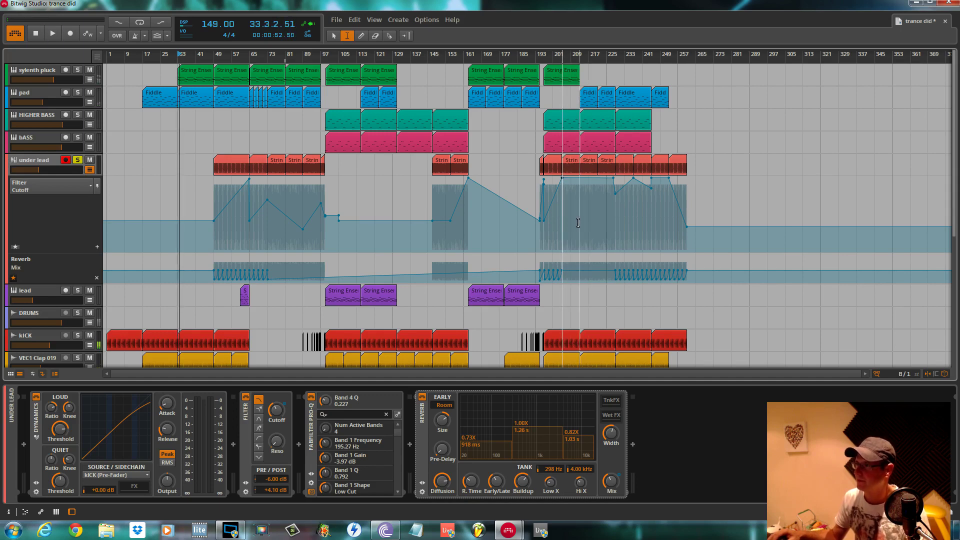
pyautogui.click(580, 225)
pyautogui.press('space')
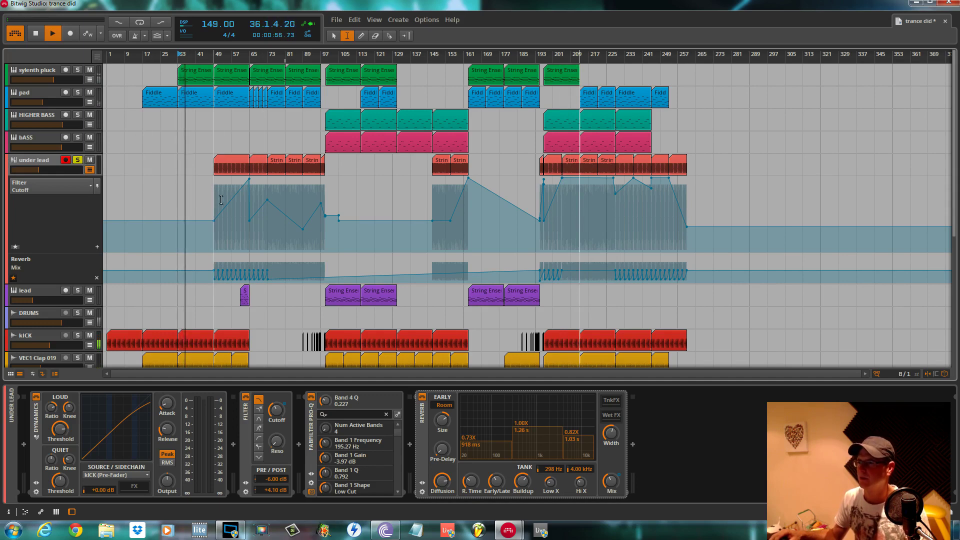
pyautogui.click(78, 160)
pyautogui.press('space')
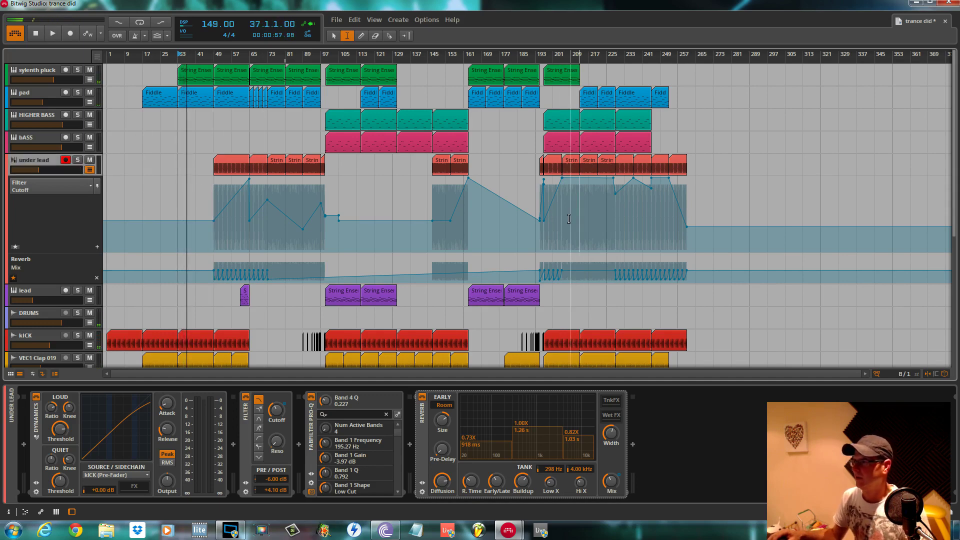
# Try adding a Filter Cutoff automation point on the under lead track near bar 217, undo it and retry playback
pyautogui.click(589, 222)
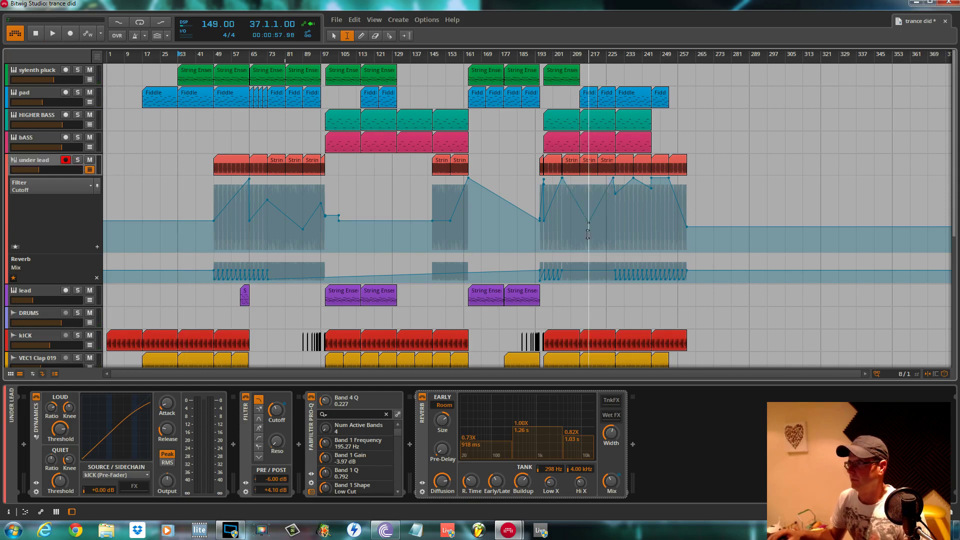
pyautogui.hotkey('ctrl', 'z')
pyautogui.press('space')
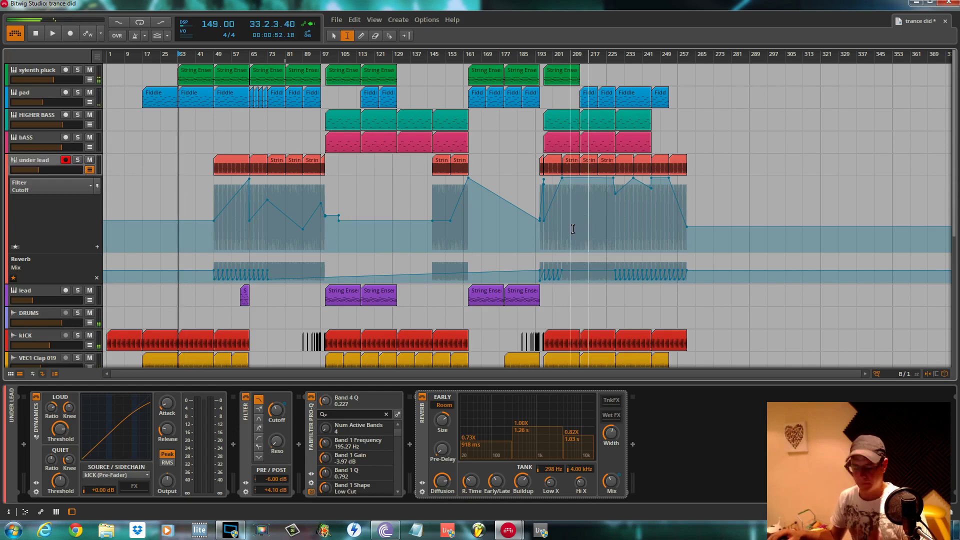
pyautogui.press('space')
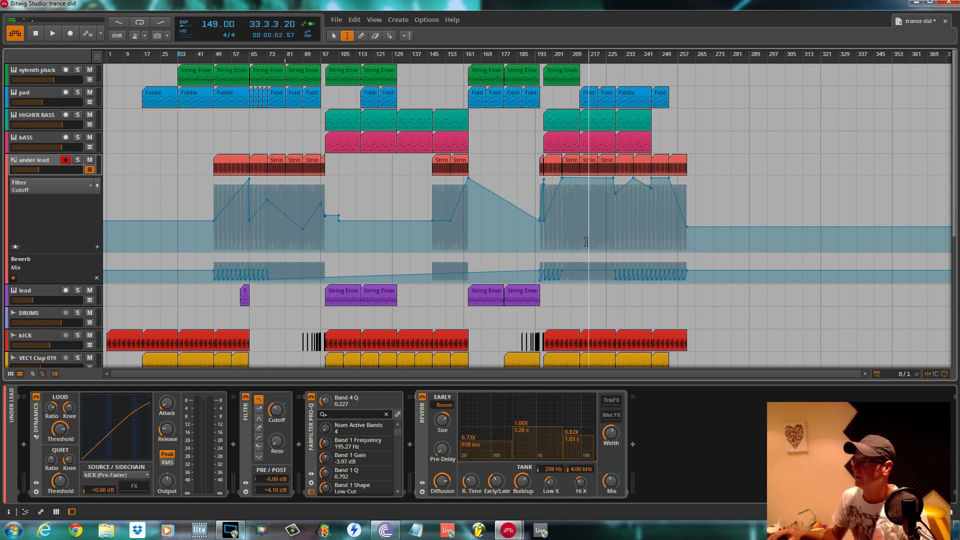
pyautogui.press('2')
pyautogui.press('space')
pyautogui.press('space')
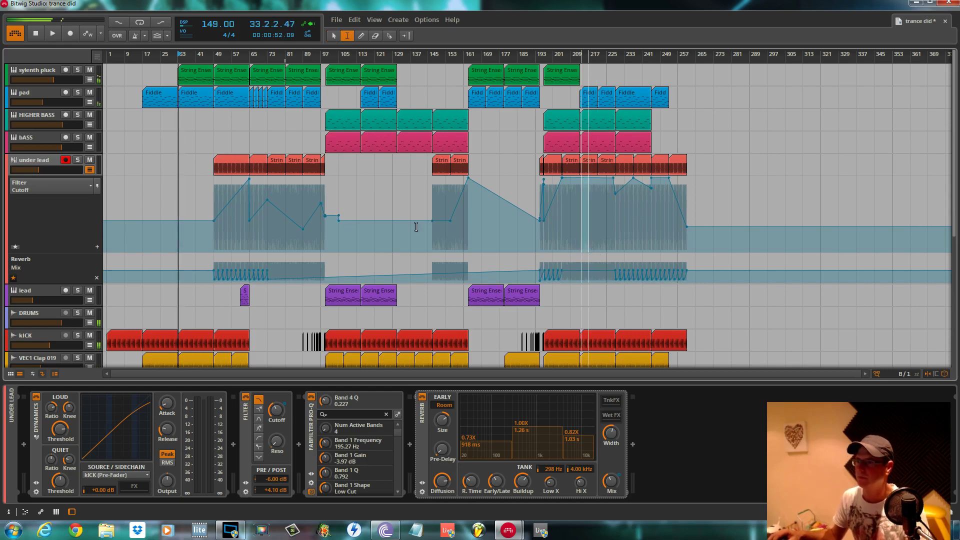
# Use the pointer tool to move the play start to bar 217, and hide the under lead track's automation lanes
pyautogui.press('1')
pyautogui.click(178, 187)
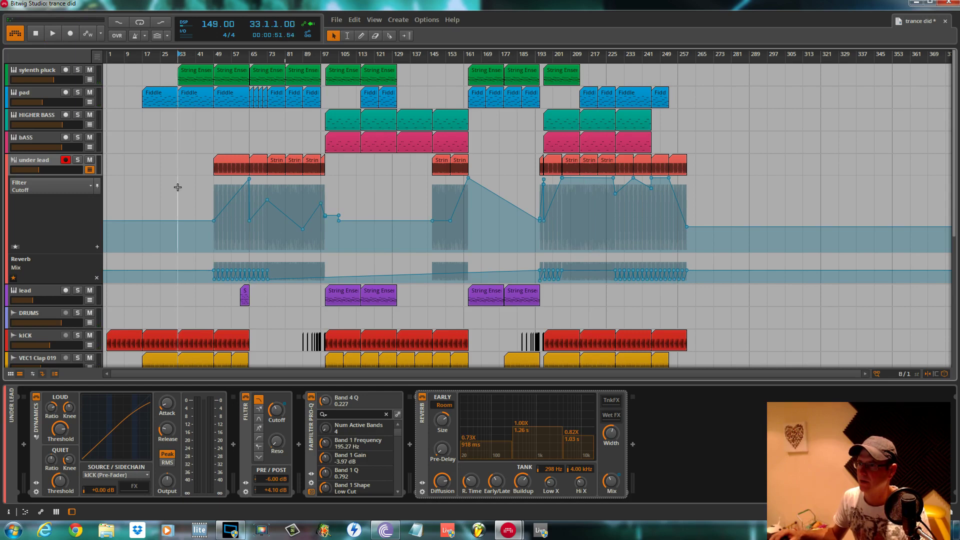
pyautogui.click(192, 187)
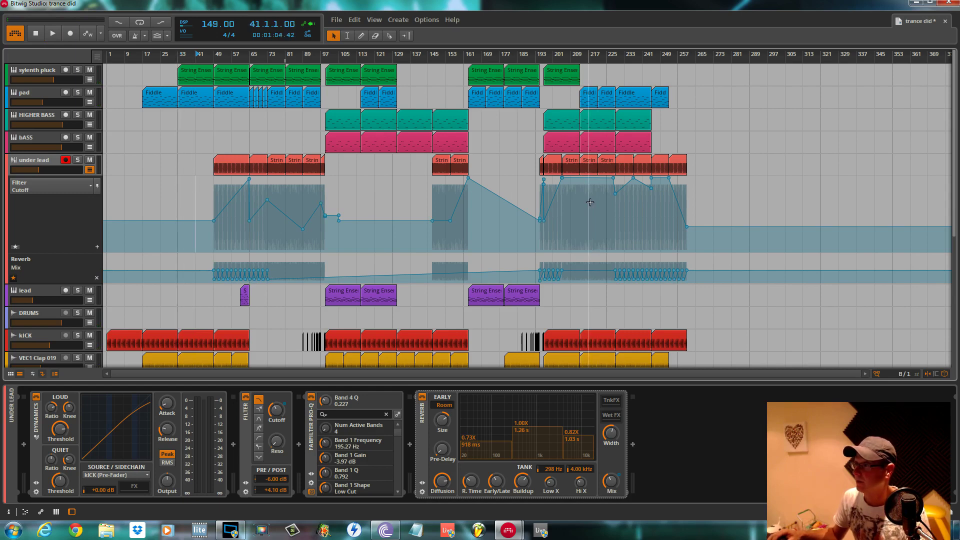
pyautogui.click(588, 202)
pyautogui.doubleClick(589, 203)
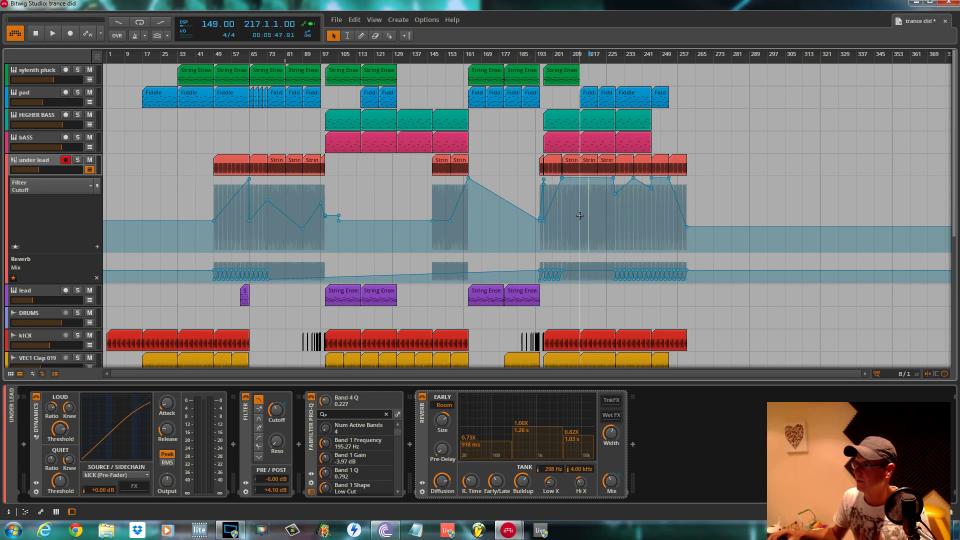
pyautogui.click(90, 170)
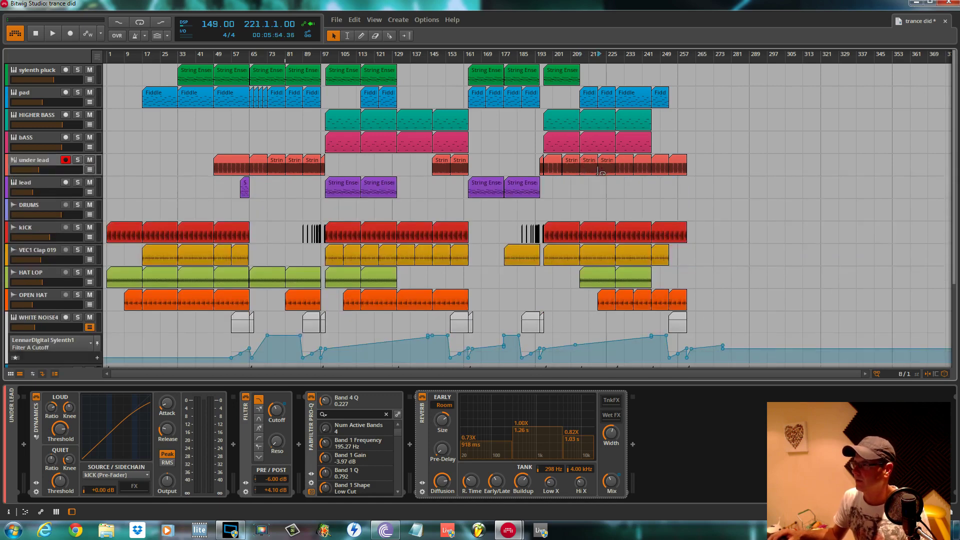
# Play the arrangement from bar 221, solo the under lead track while listening, and stop playback
pyautogui.press('space')
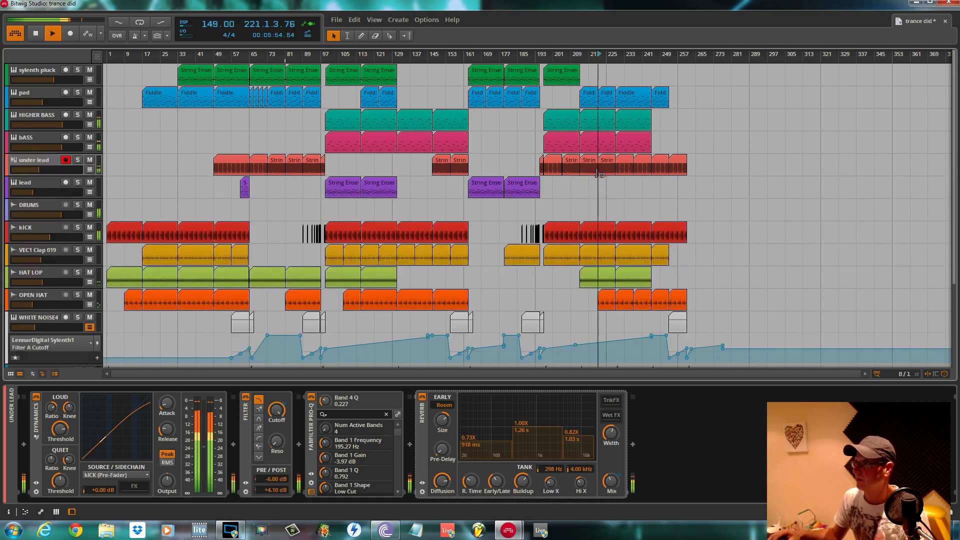
pyautogui.click(78, 160)
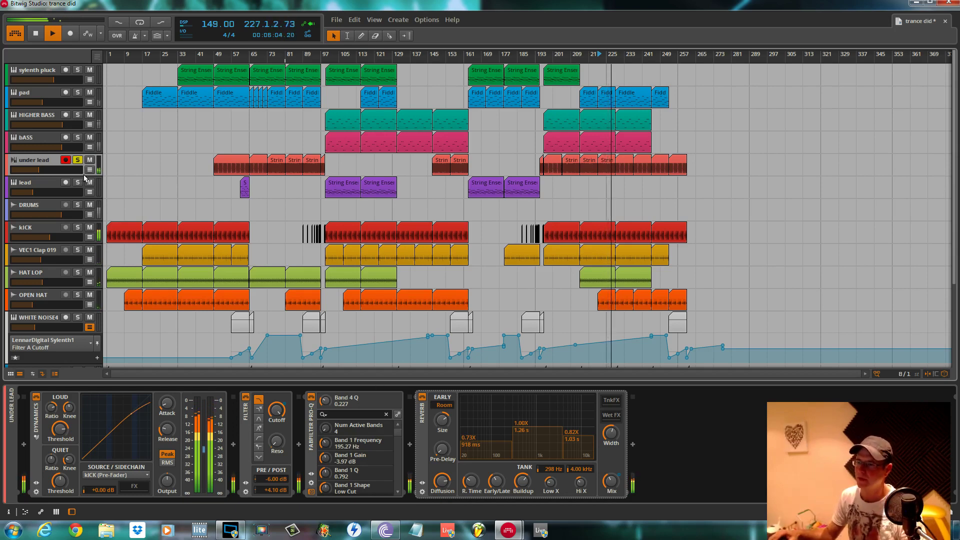
pyautogui.press('space')
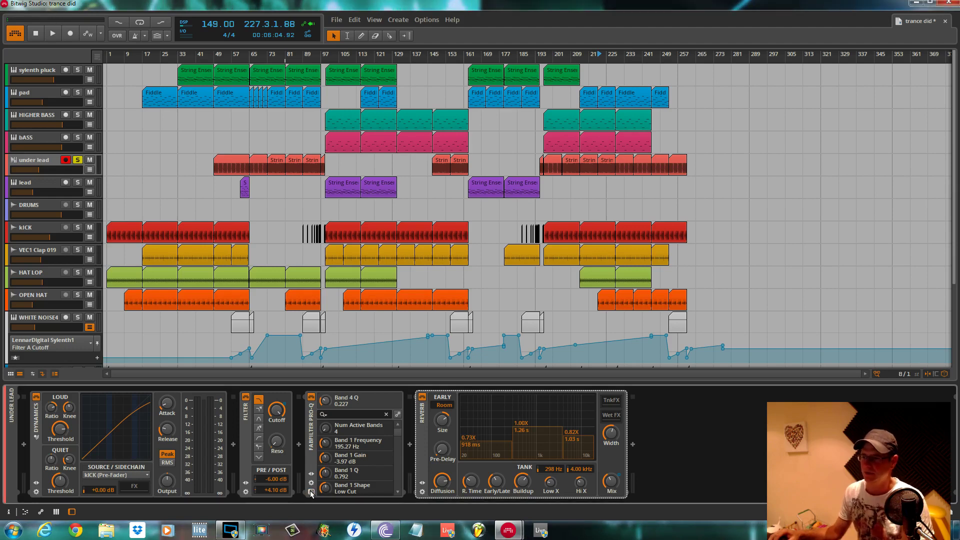
# Open the under lead track's FabFilter Pro-Q window, move it fully into view, and play the track to watch its spectrum
pyautogui.rightClick(310, 494)
pyautogui.click(311, 493)
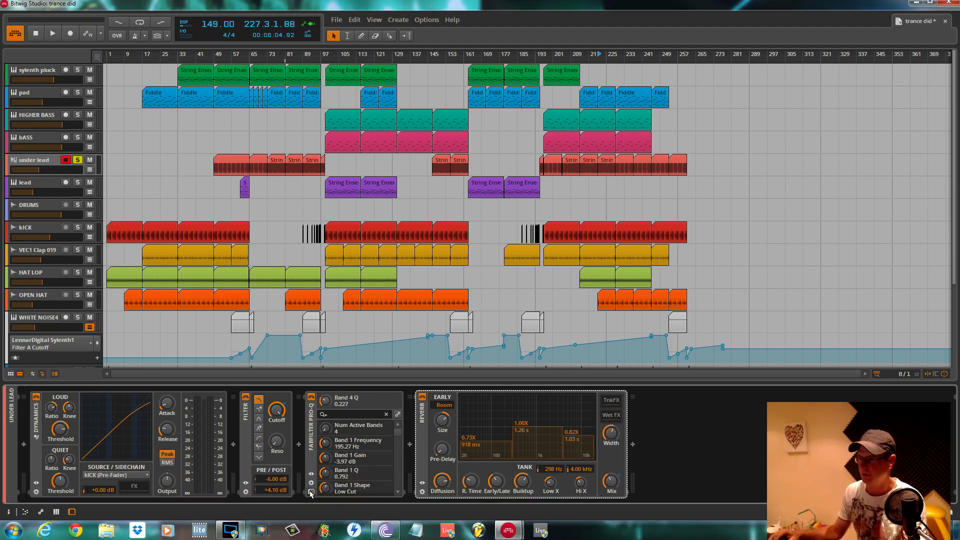
pyautogui.click(910, 3)
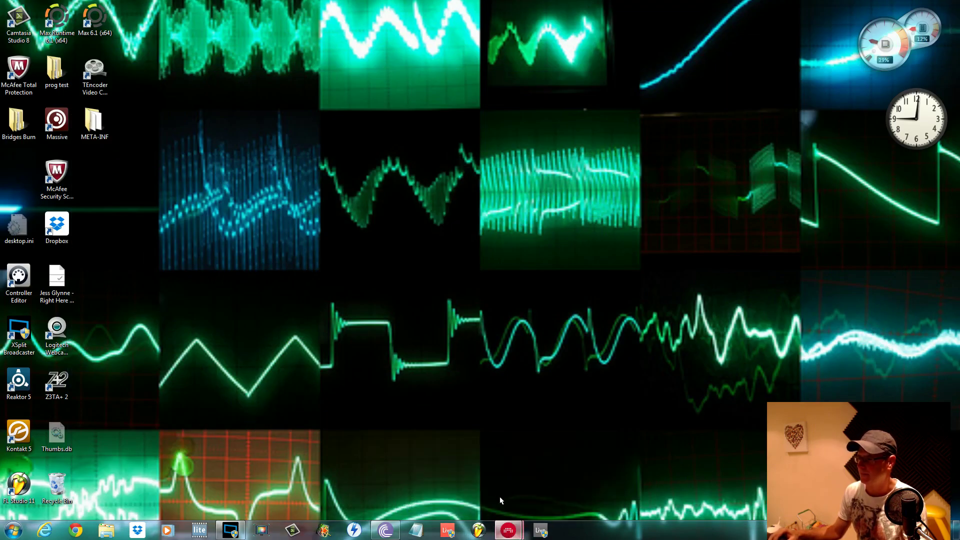
pyautogui.click(501, 531)
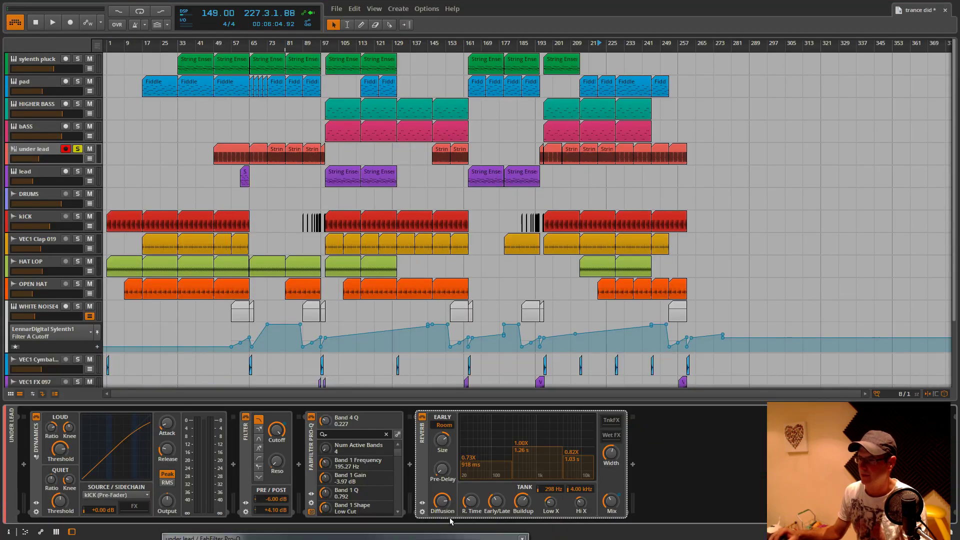
pyautogui.moveTo(435, 539); pyautogui.dragTo(625, 139)
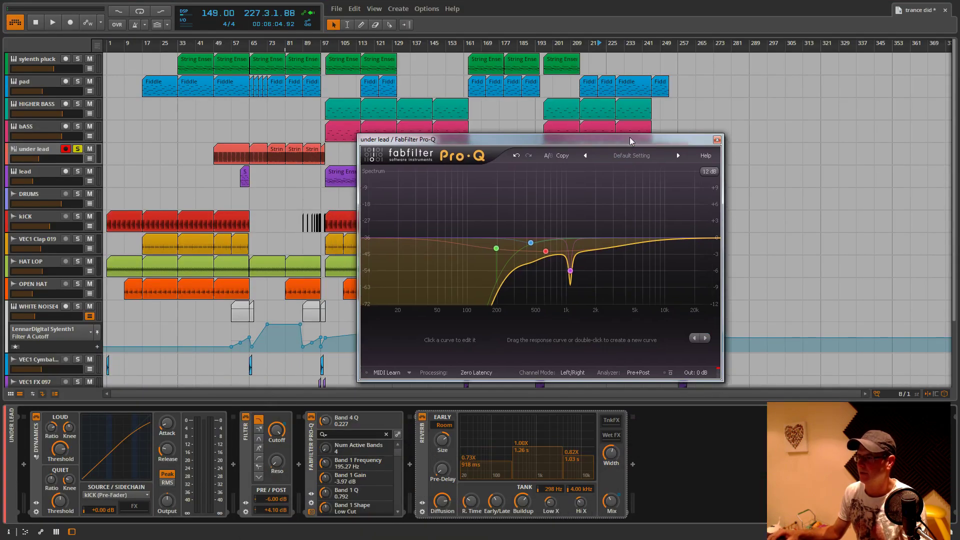
pyautogui.press('space')
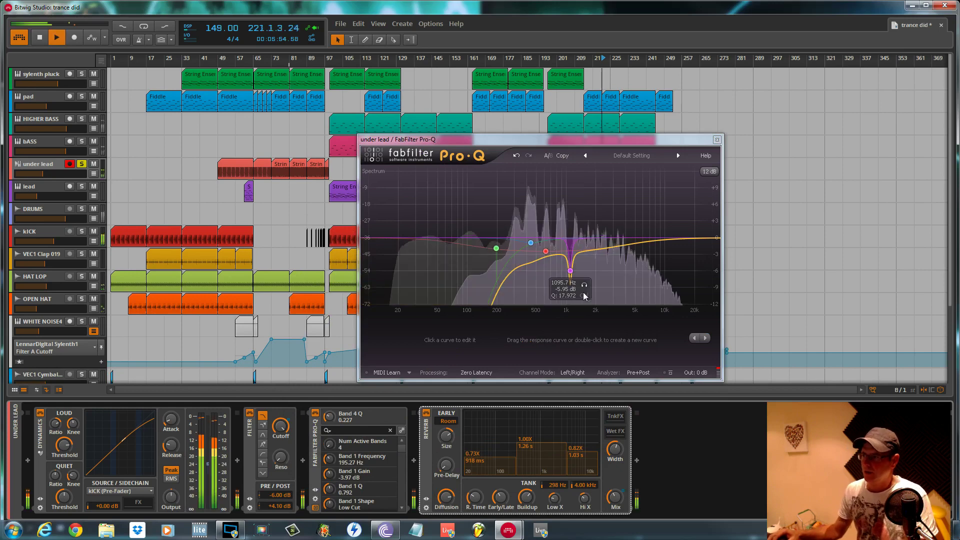
# Play the under lead track with Pro-Q bypassed and re-enabled to compare the sound, and inspect its EQ bands on the live spectrum
pyautogui.press('space')
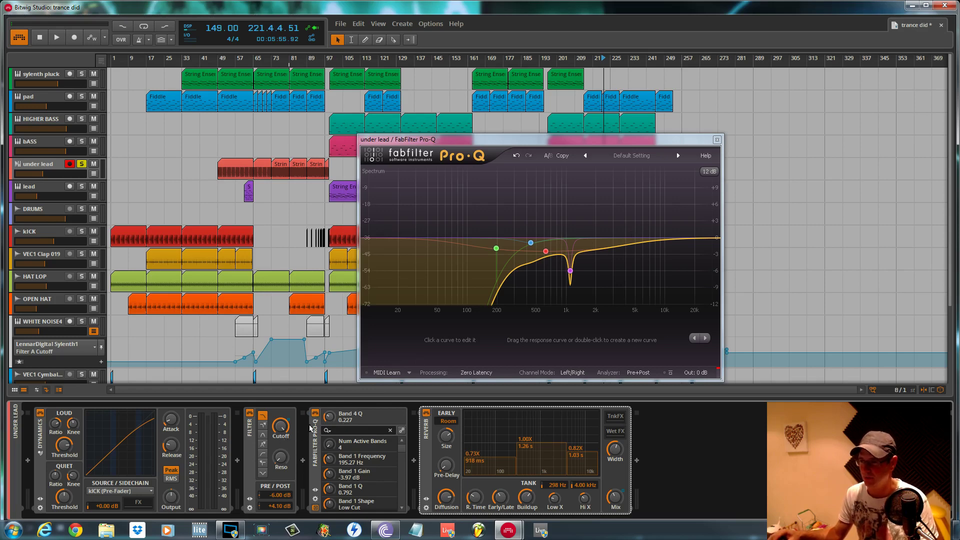
pyautogui.press('space')
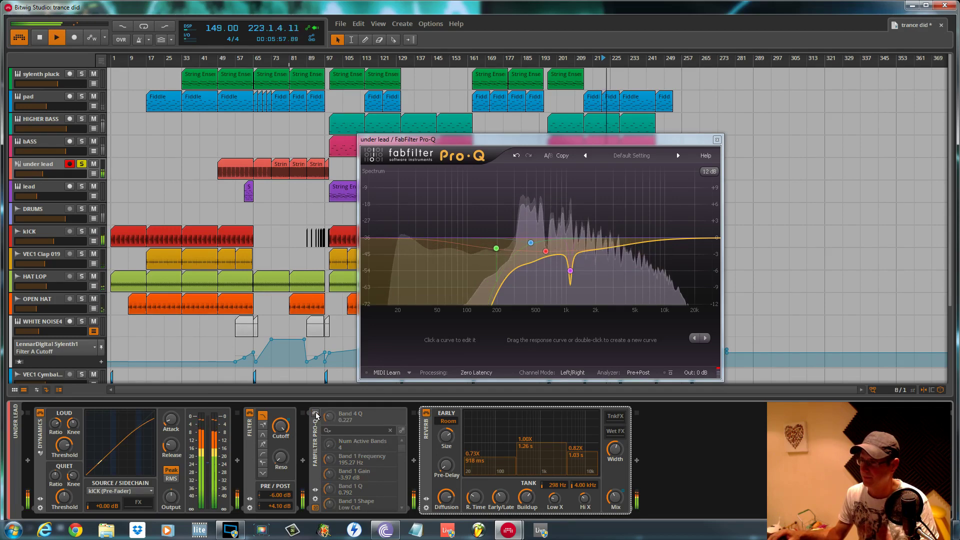
pyautogui.click(585, 286)
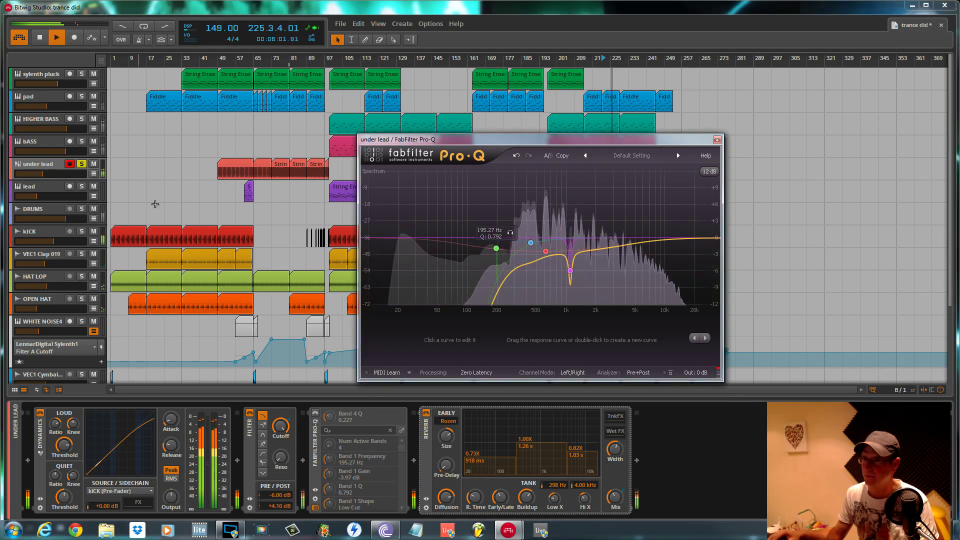
pyautogui.click(70, 164)
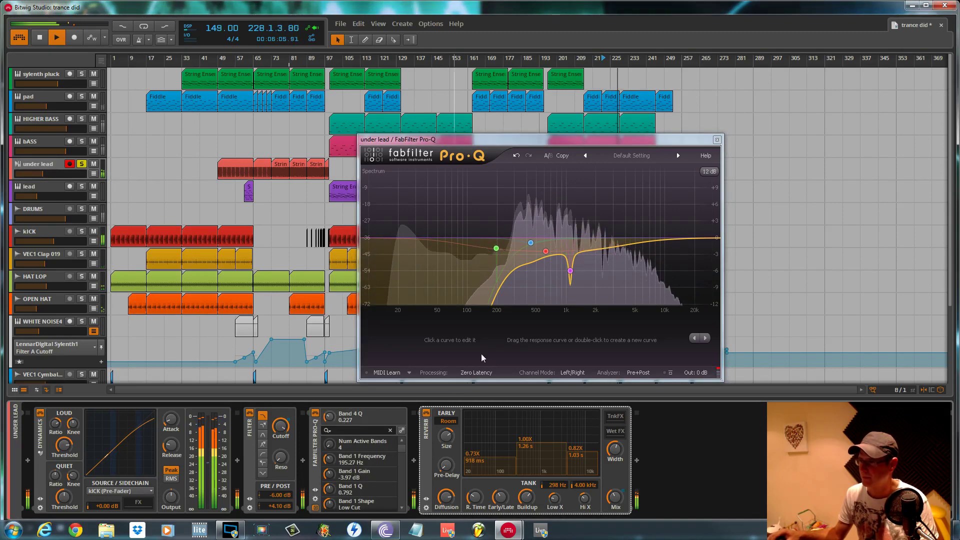
pyautogui.click(584, 286)
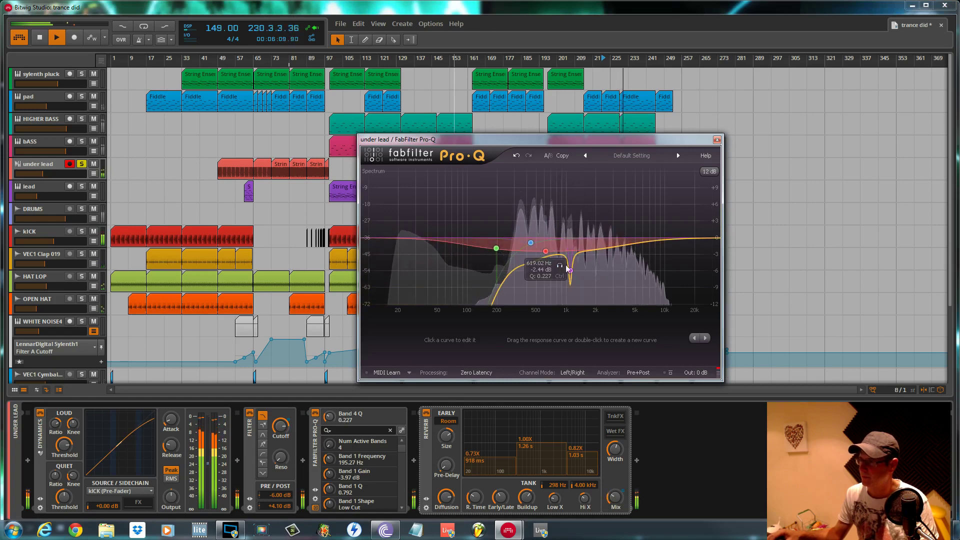
pyautogui.click(560, 265)
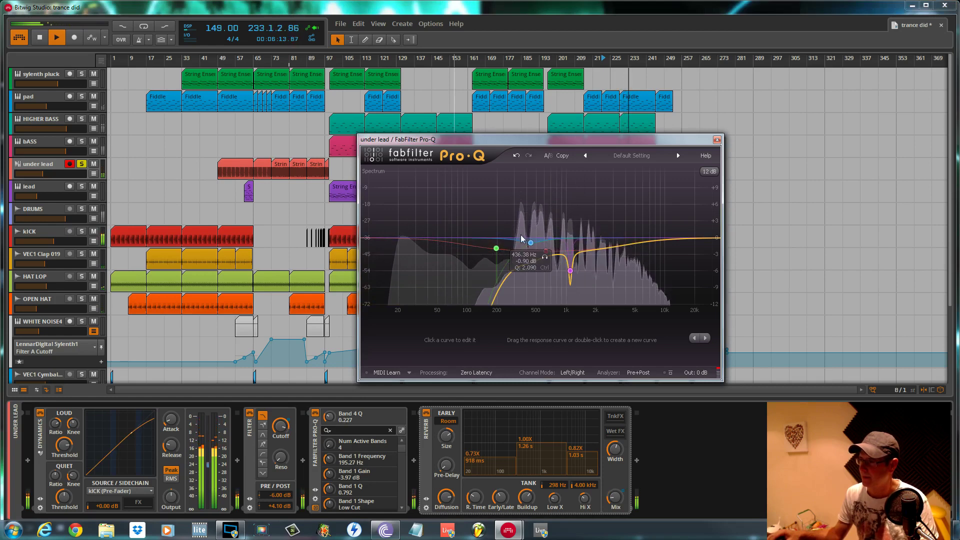
pyautogui.press('space')
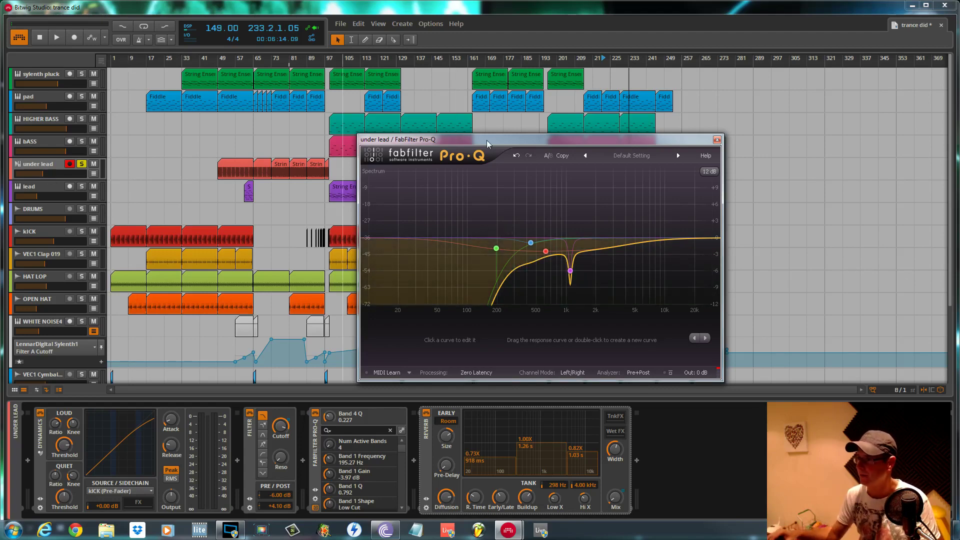
# Move the Pro-Q window clear of the arrangement clips and replay the under lead track, bypassing the EQ while listening
pyautogui.moveTo(487, 143); pyautogui.dragTo(736, 246)
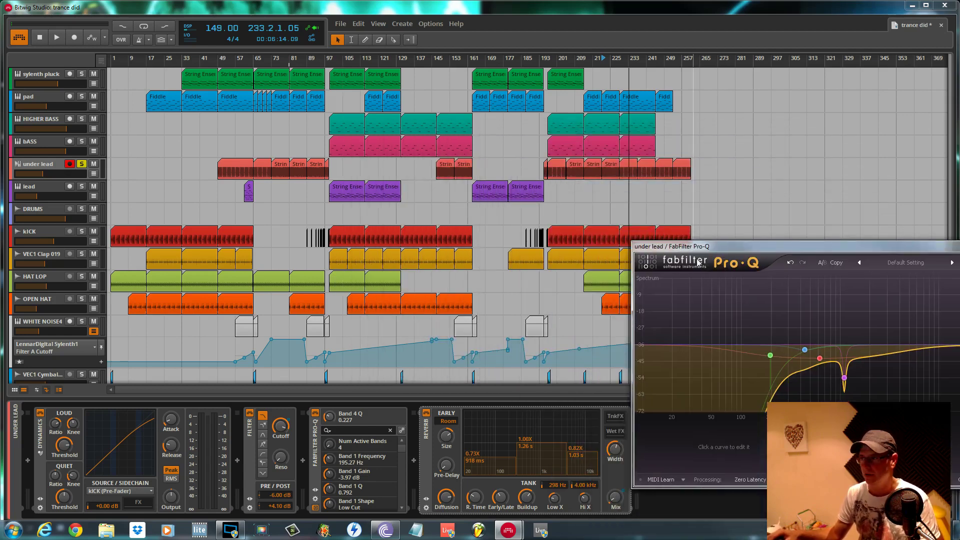
pyautogui.press('space')
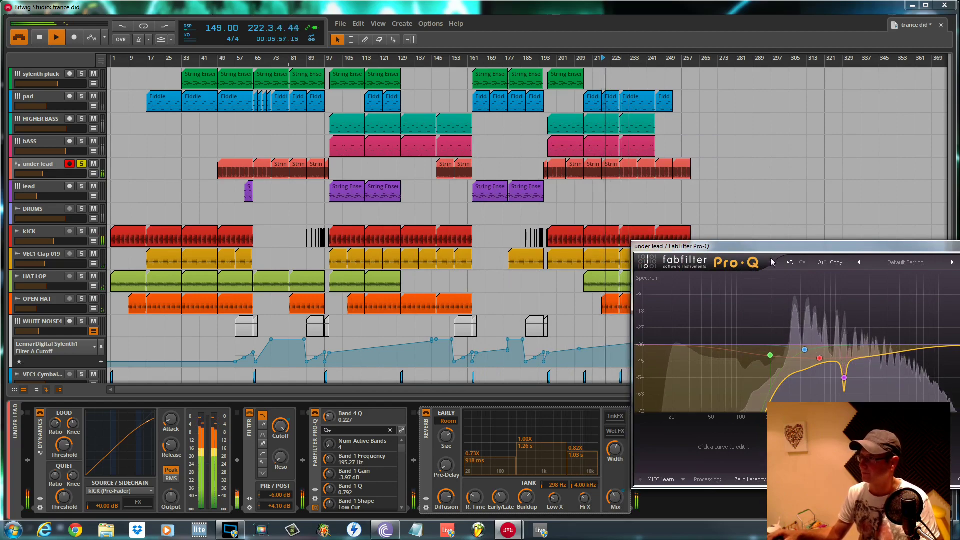
pyautogui.moveTo(772, 251); pyautogui.dragTo(754, 180)
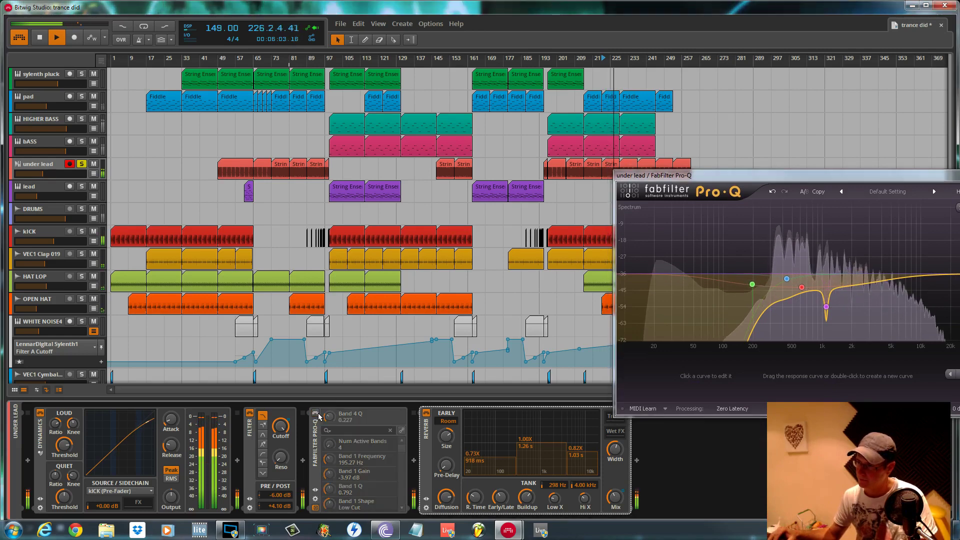
pyautogui.press('space')
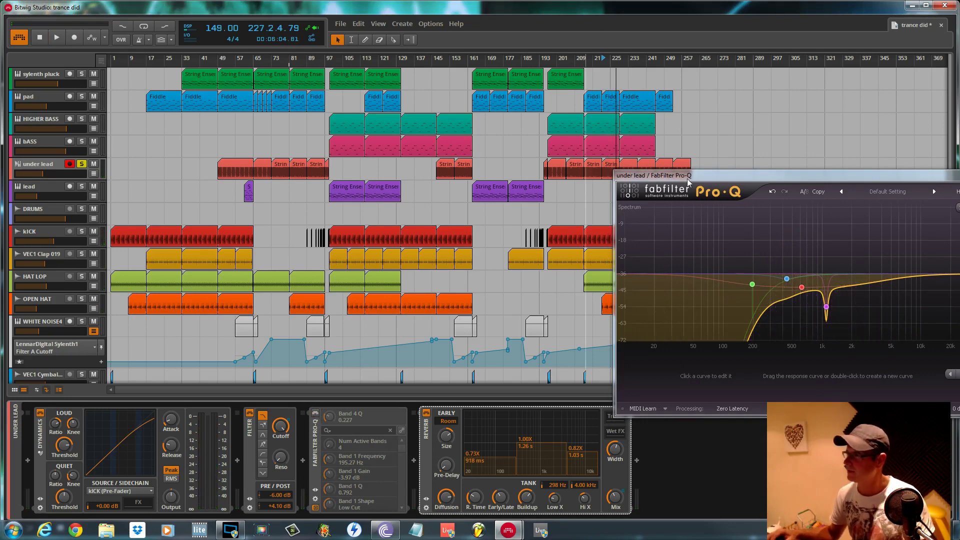
# Replay the under lead track from bar 221 with Pro-Q re-enabled, then close the Pro-Q window and stop playback
pyautogui.moveTo(688, 176); pyautogui.dragTo(723, 171)
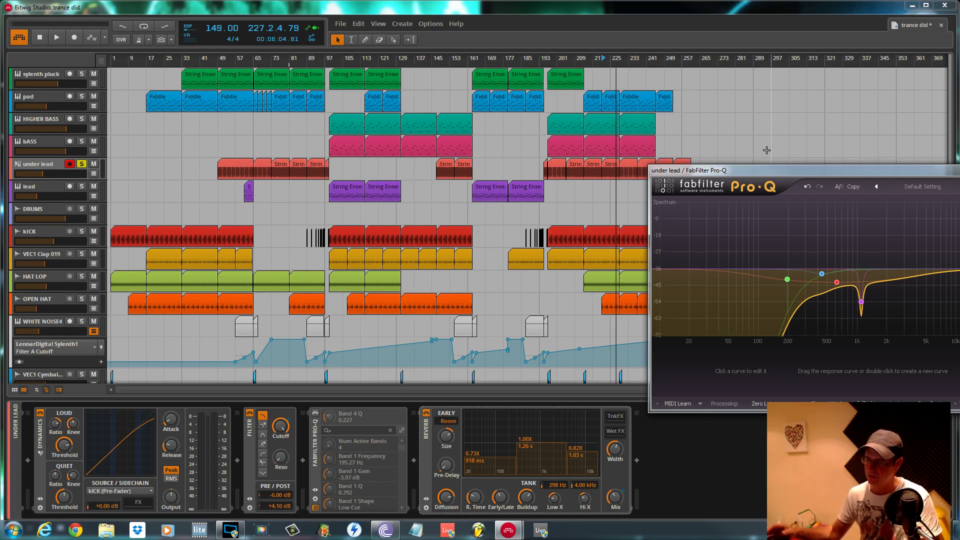
pyautogui.press('space')
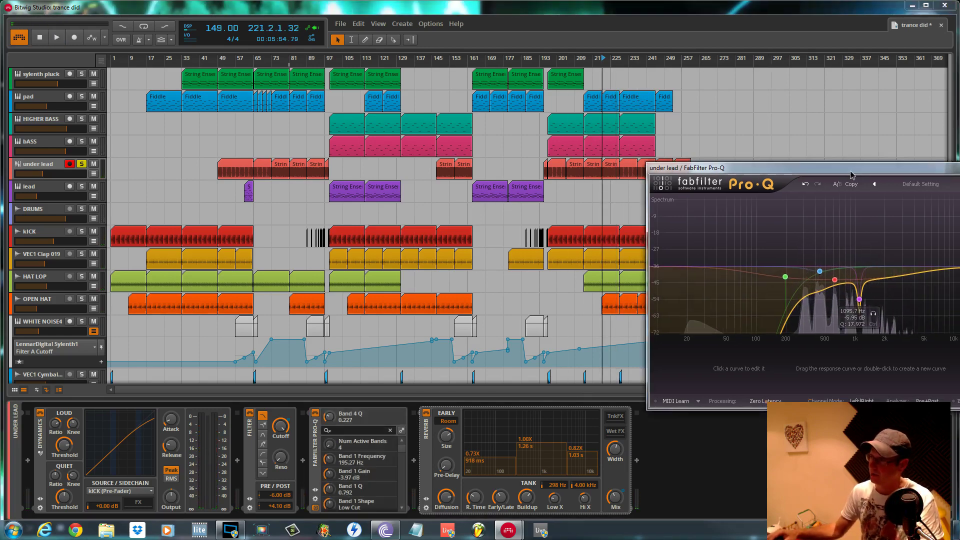
pyautogui.moveTo(820, 171); pyautogui.dragTo(718, 158)
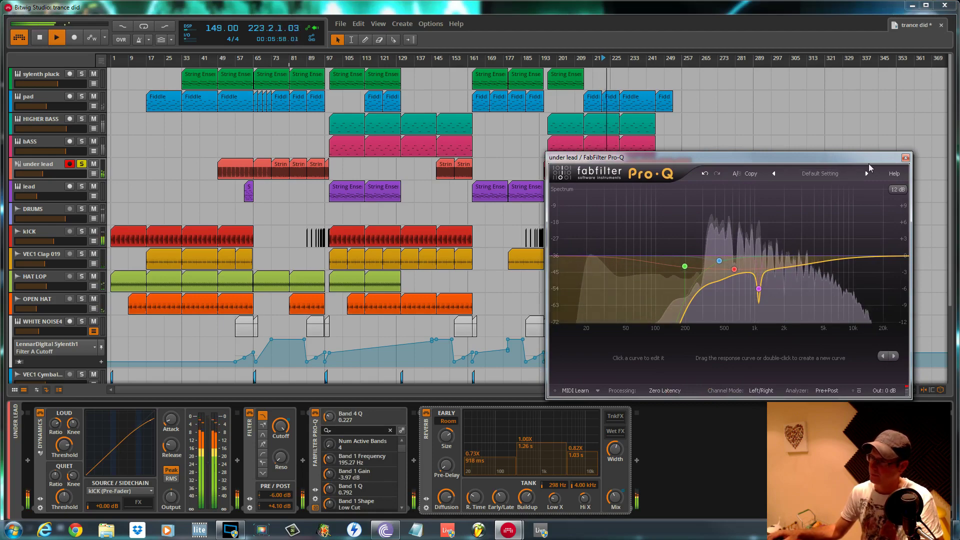
pyautogui.click(905, 158)
pyautogui.press('space')
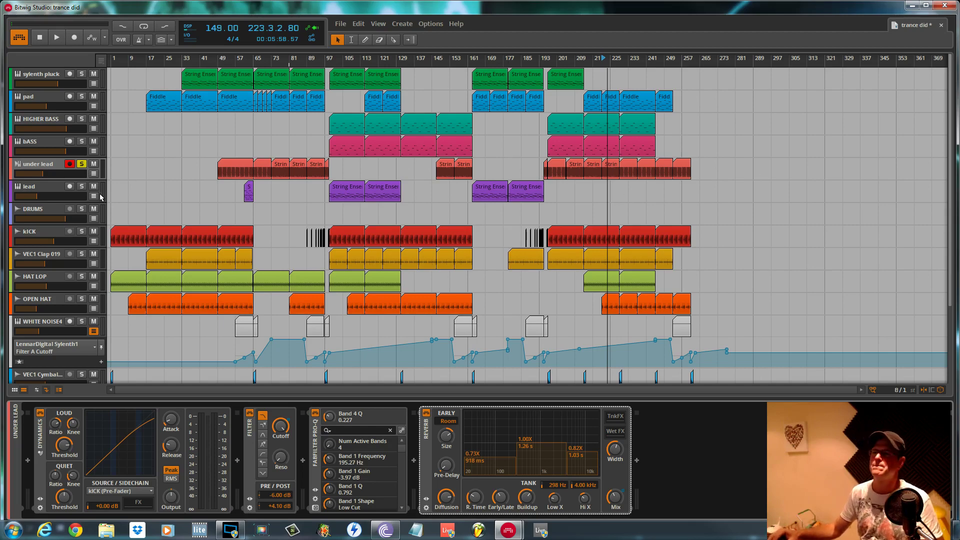
# Show the lead track's SynthMaster filter cutoff automation lane and play the arrangement from bar 161
pyautogui.click(58, 186)
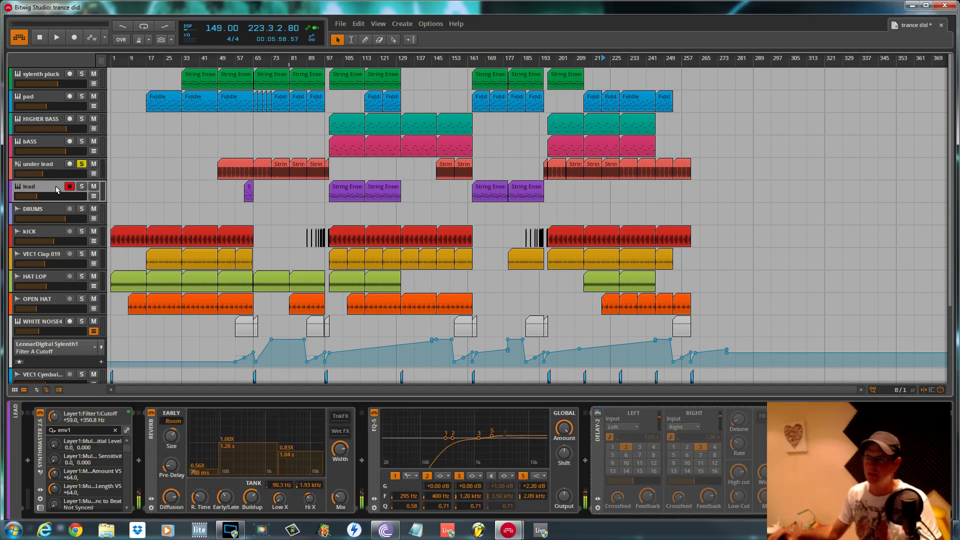
pyautogui.click(93, 196)
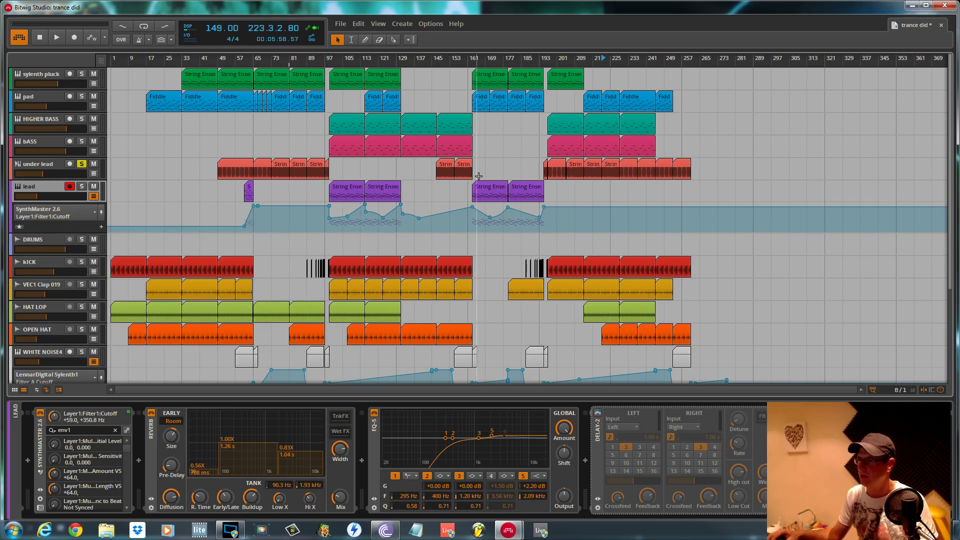
pyautogui.click(472, 226)
pyautogui.press('space')
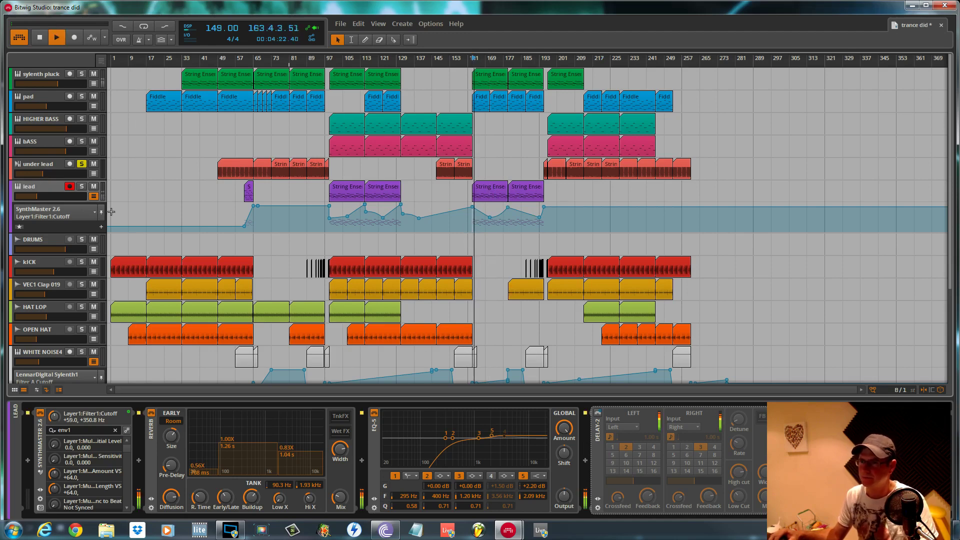
# Solo the lead track during playback and collapse its SynthMaster 2.6 device in the device chain
pyautogui.click(82, 187)
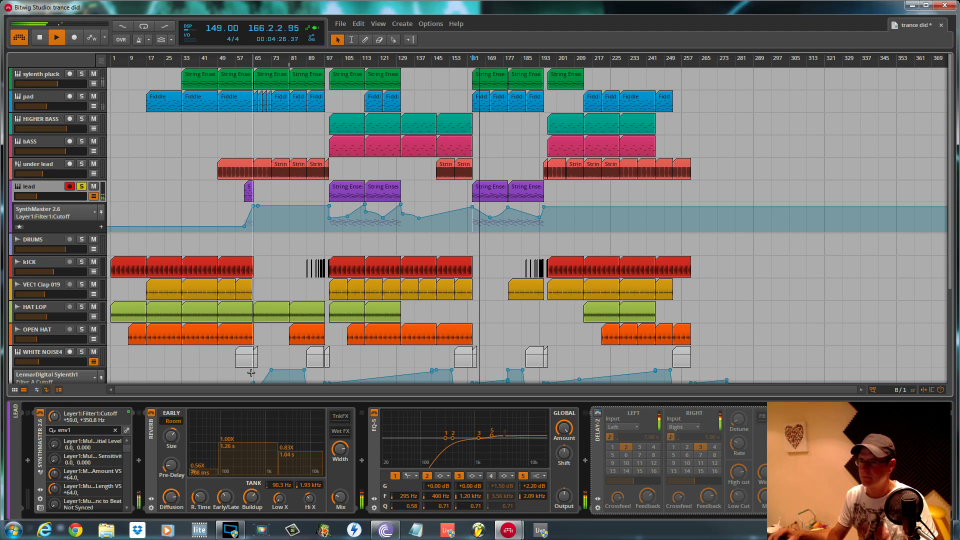
pyautogui.doubleClick(39, 452)
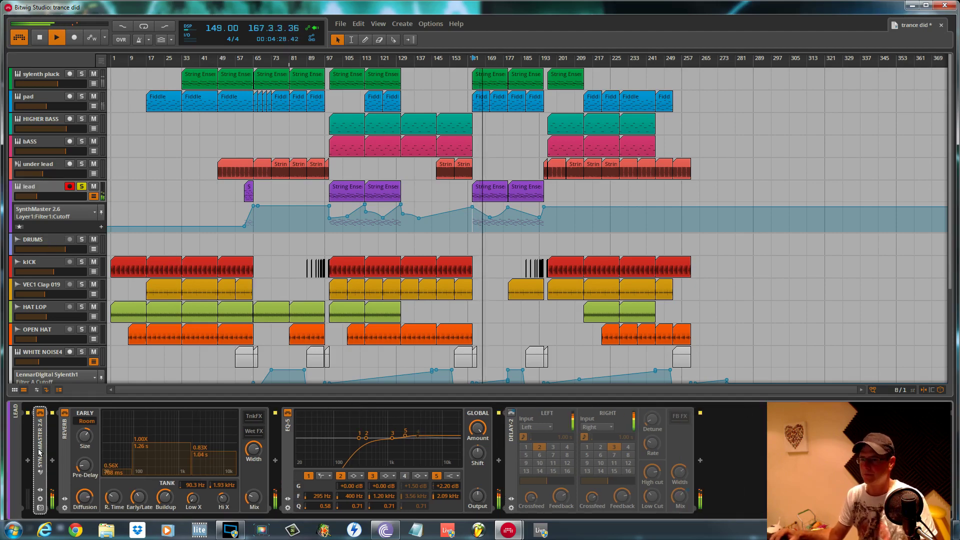
# Open the lead track's SynthMaster 2.6 plugin and place its window clear of the track headers
pyautogui.doubleClick(39, 453)
pyautogui.click(40, 508)
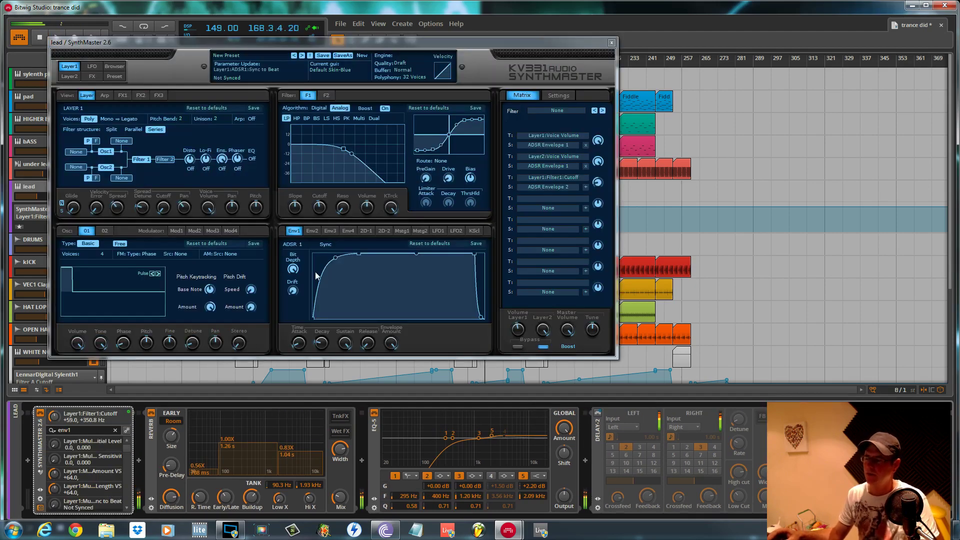
pyautogui.moveTo(353, 48); pyautogui.dragTo(557, 120)
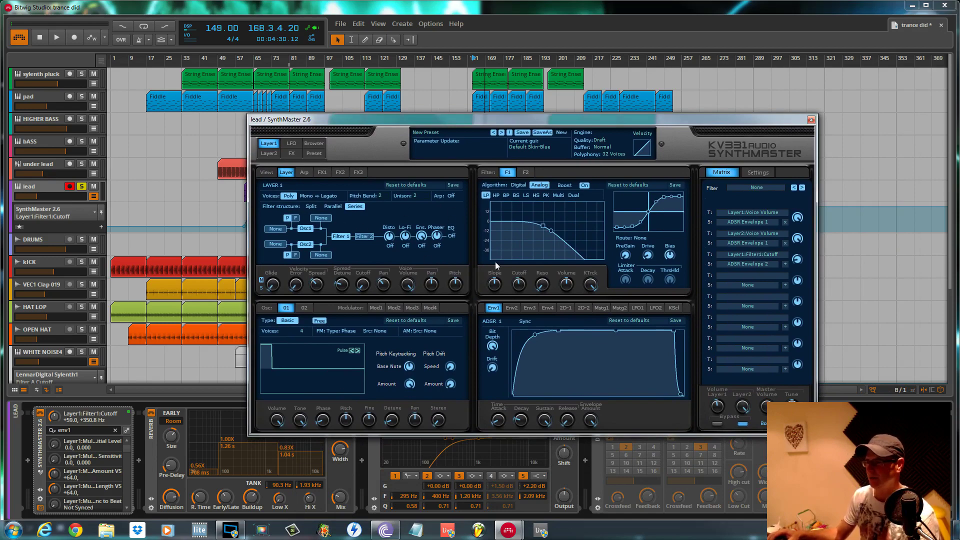
pyautogui.moveTo(579, 124)
pyautogui.mouseDown()
pyautogui.moveTo(680, 138)
pyautogui.moveTo(577, 141)
pyautogui.mouseUp()
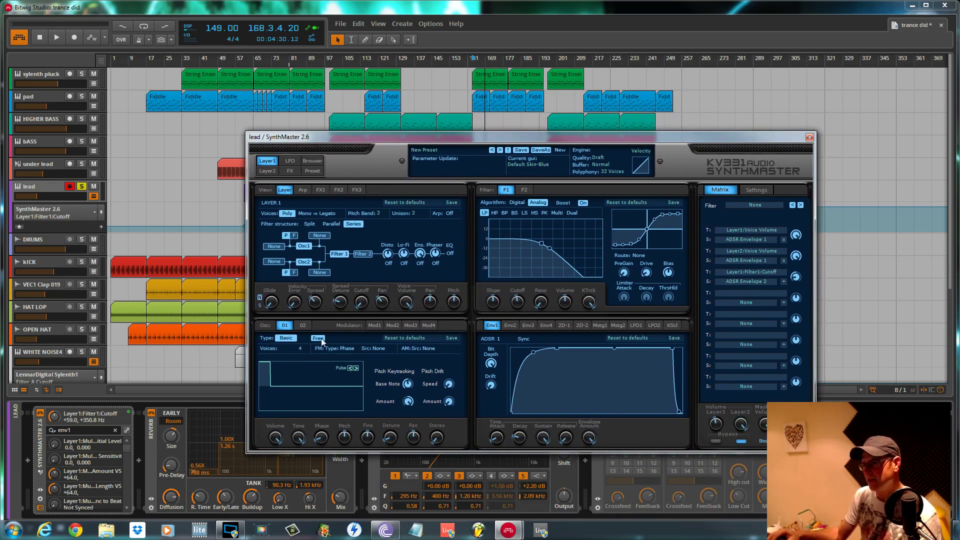
# Compare the lead's sound during playback with free running on oscillator 1 switched off and back on
pyautogui.press('space')
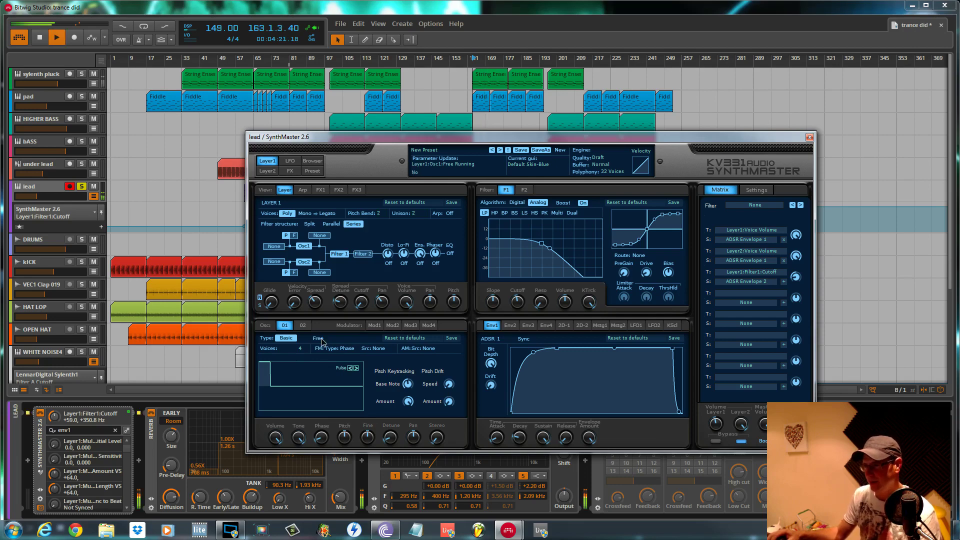
pyautogui.click(322, 342)
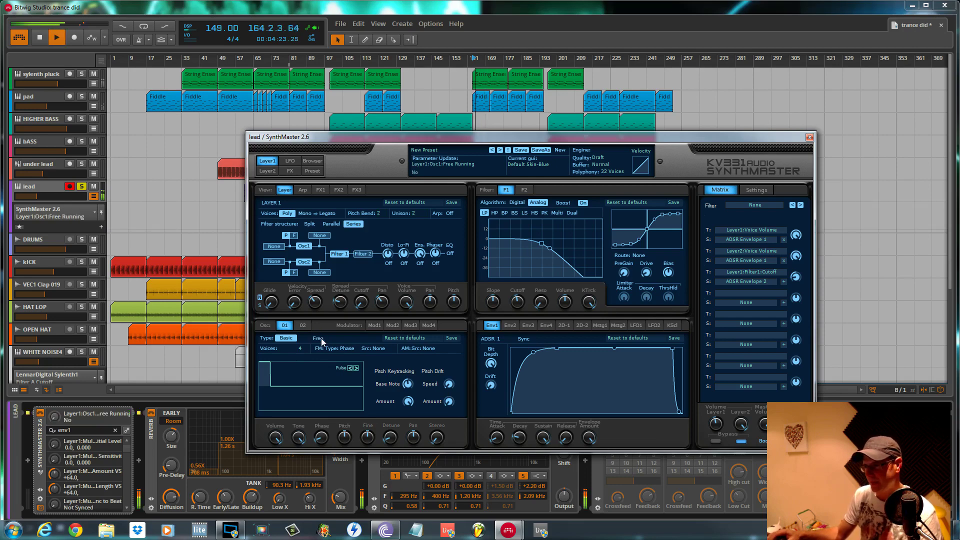
pyautogui.click(322, 341)
pyautogui.press('space')
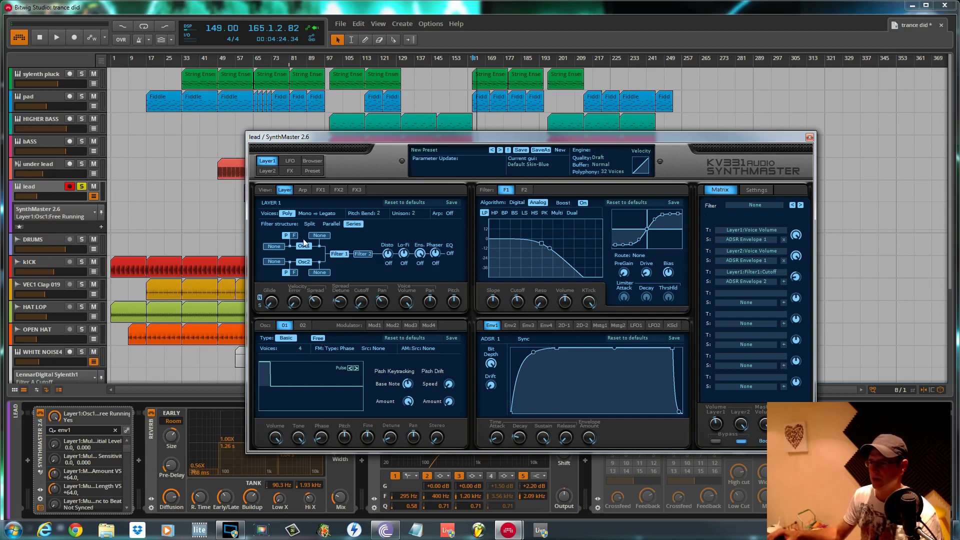
# Examine SynthMaster's oscillator 2, the Layer 1 distortion settings and the global synth FX page
pyautogui.click(307, 326)
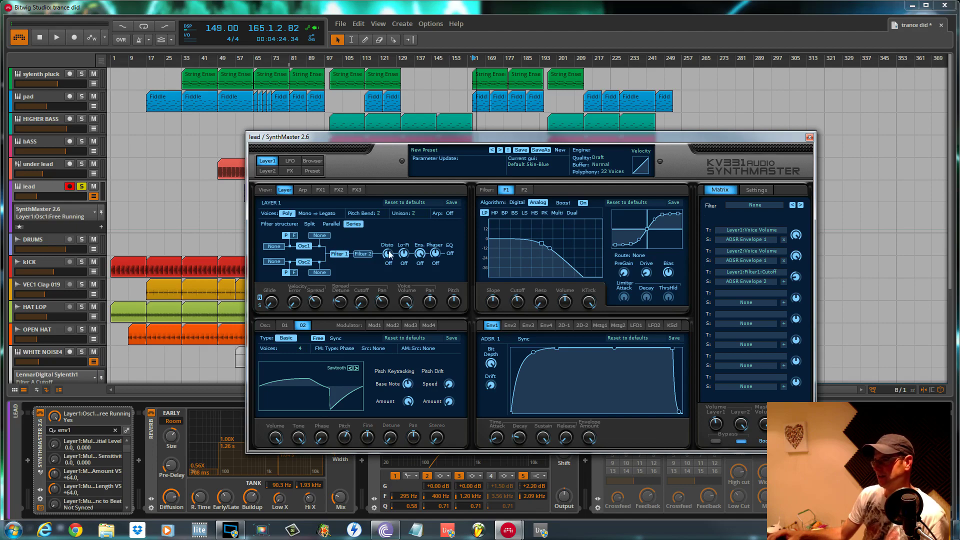
pyautogui.click(320, 190)
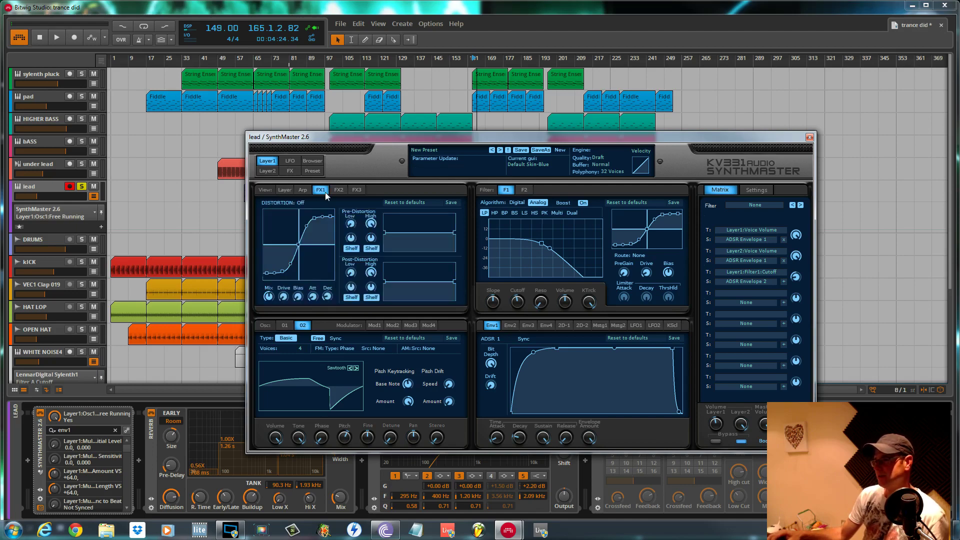
pyautogui.click(290, 171)
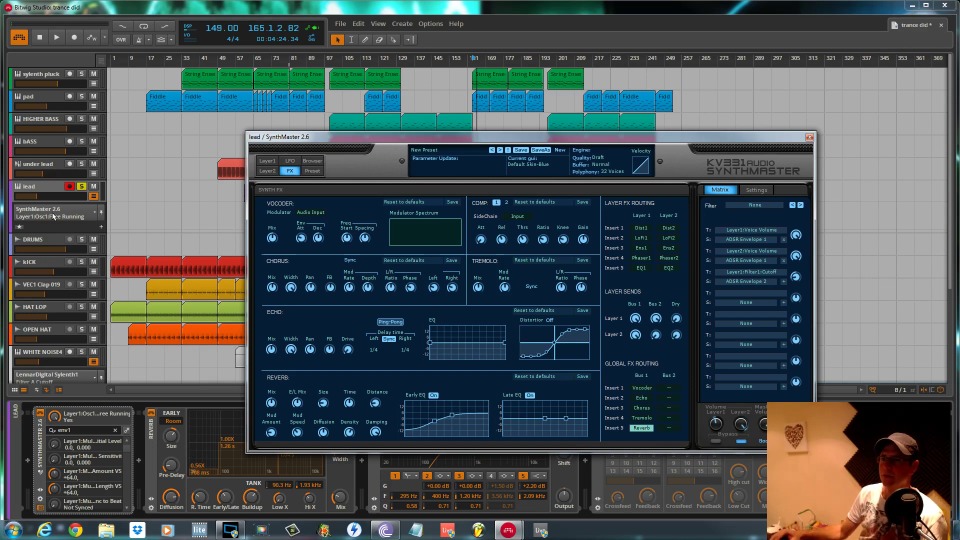
# Move the plugin window off the arrangement, start playback and show the Layer1:Filter1:Cutoff automation in the lead track's lane
pyautogui.moveTo(339, 139); pyautogui.dragTo(749, 264)
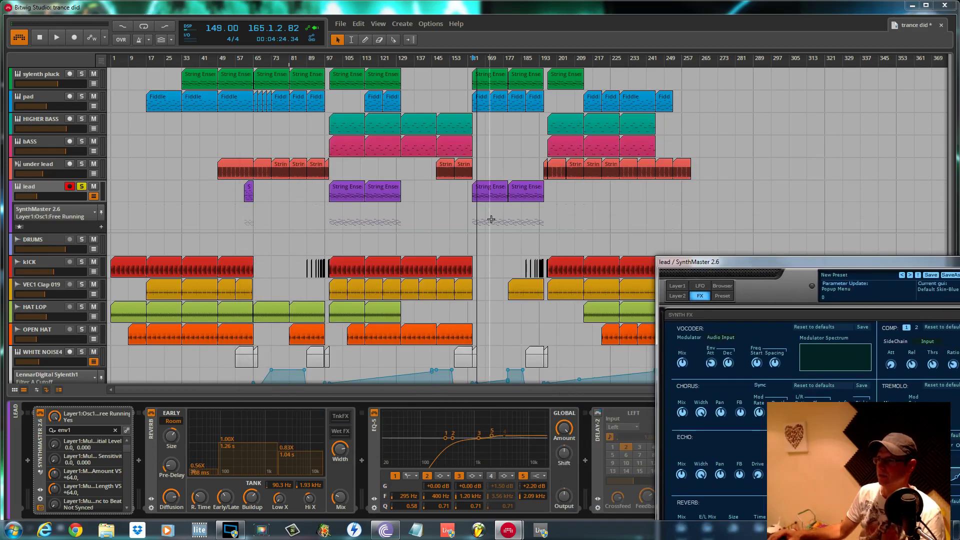
pyautogui.press('space')
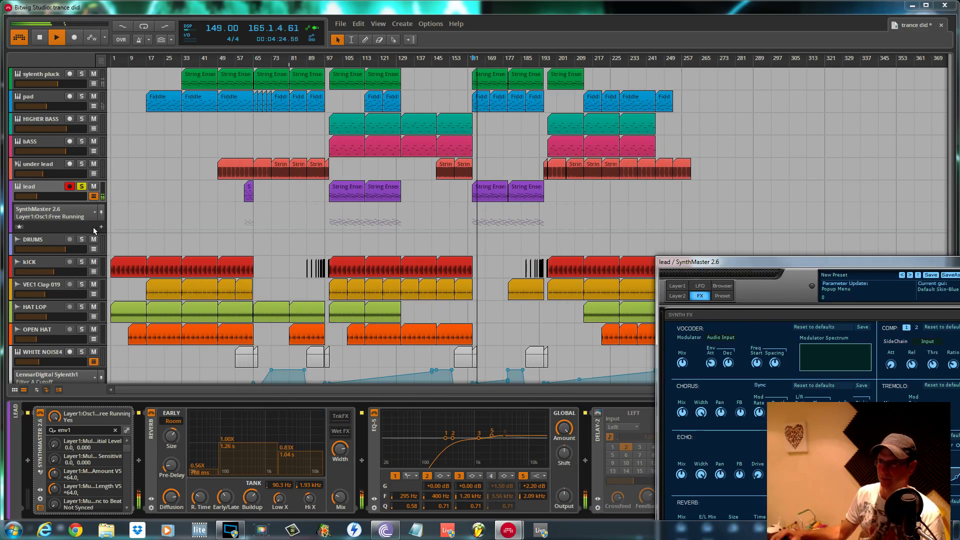
pyautogui.click(93, 197)
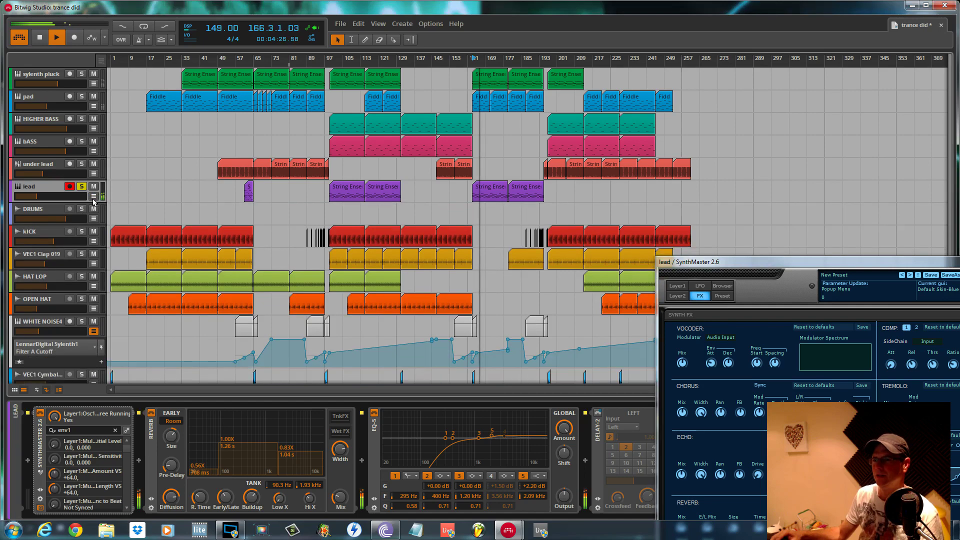
pyautogui.click(93, 197)
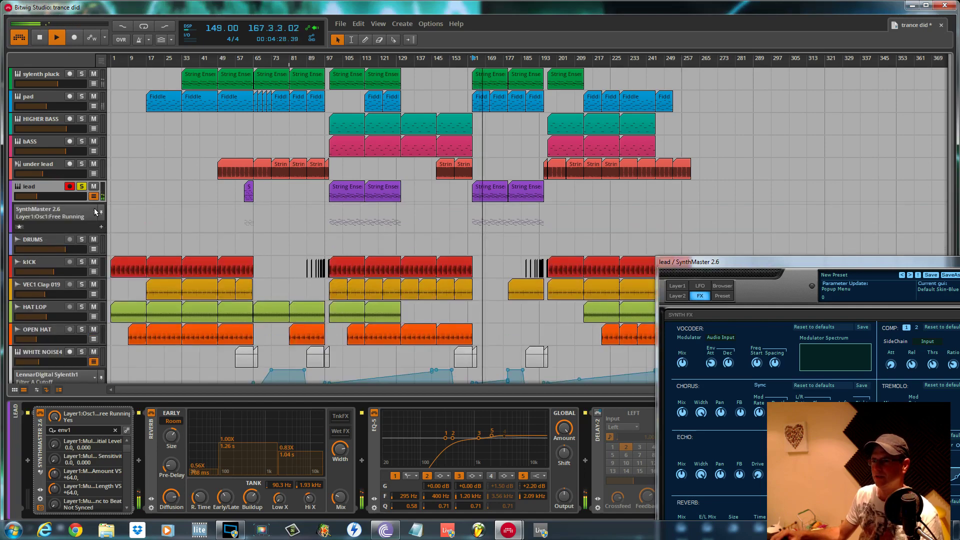
pyautogui.click(94, 209)
pyautogui.click(56, 238)
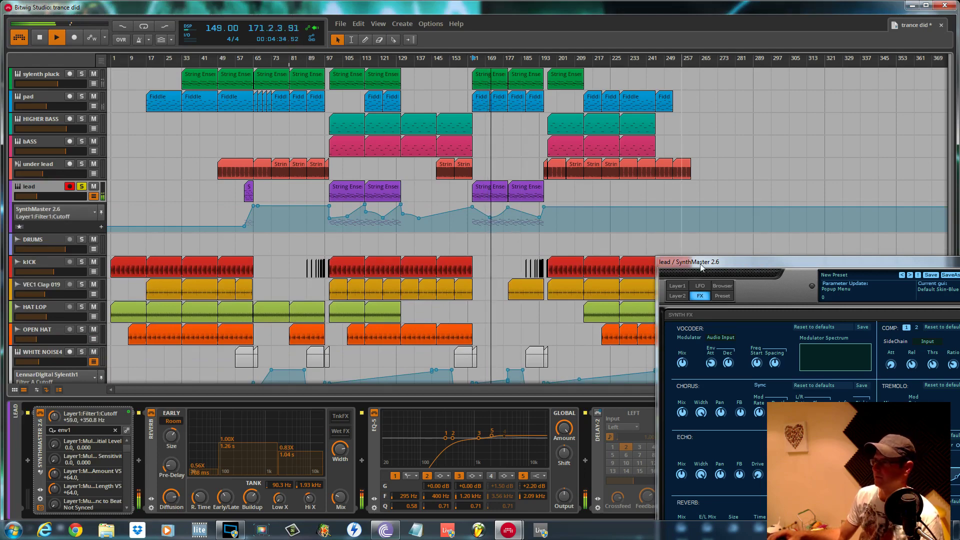
# Play back the lead section to follow its filter cutoff automation alongside the SynthMaster window
pyautogui.moveTo(704, 263); pyautogui.dragTo(620, 95)
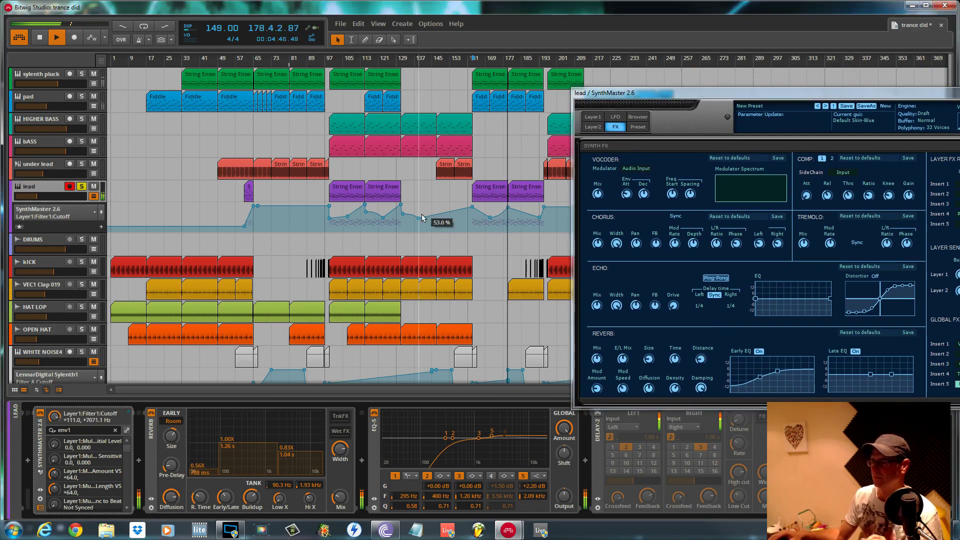
pyautogui.press('space')
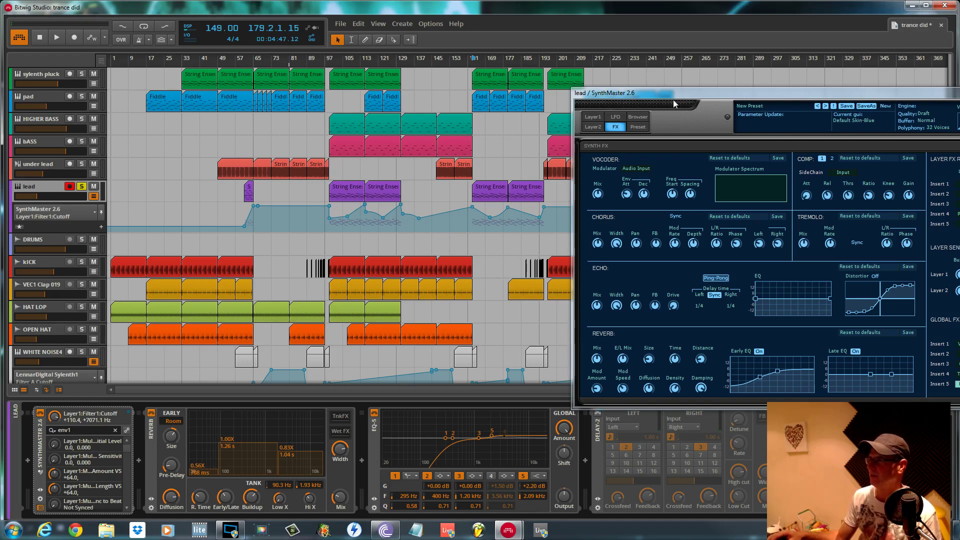
pyautogui.press('space')
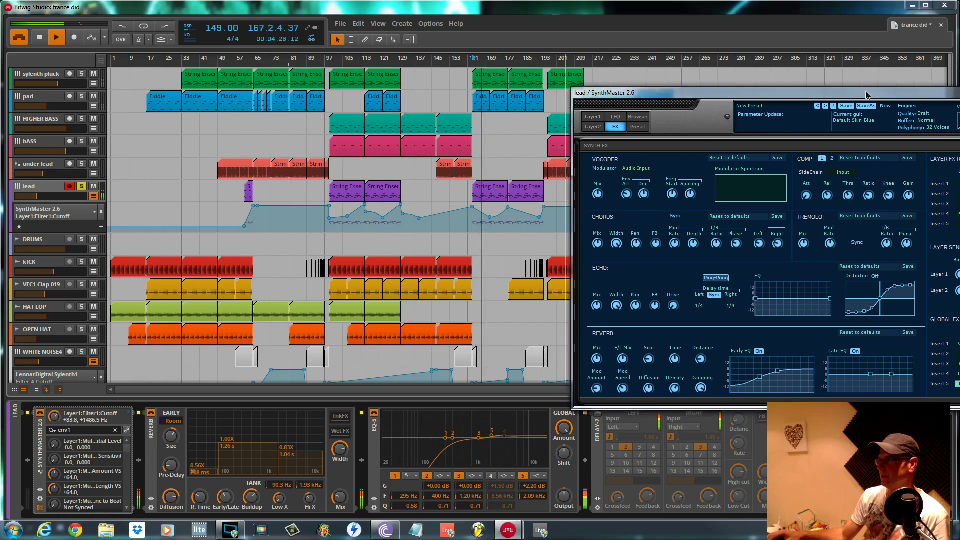
pyautogui.moveTo(867, 95); pyautogui.dragTo(606, 207)
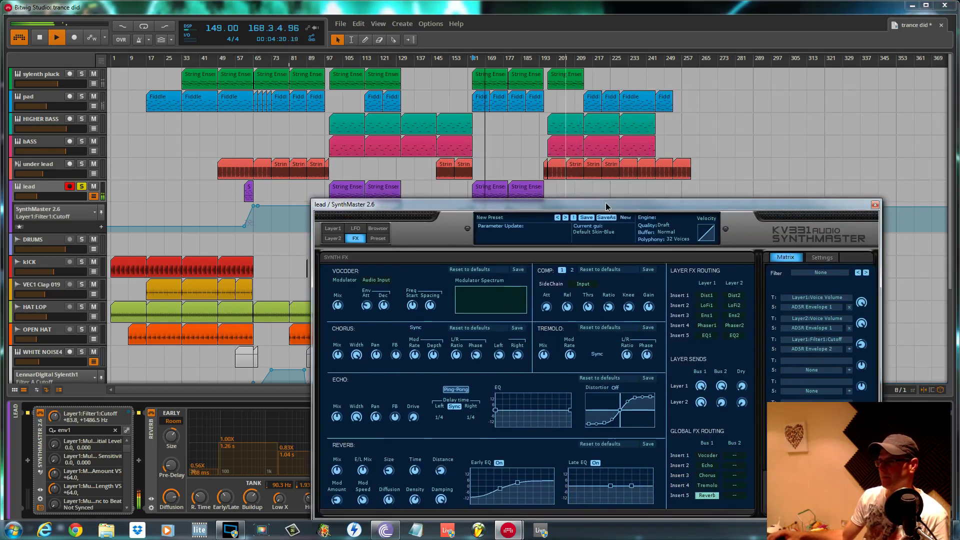
pyautogui.moveTo(606, 206); pyautogui.dragTo(808, 65)
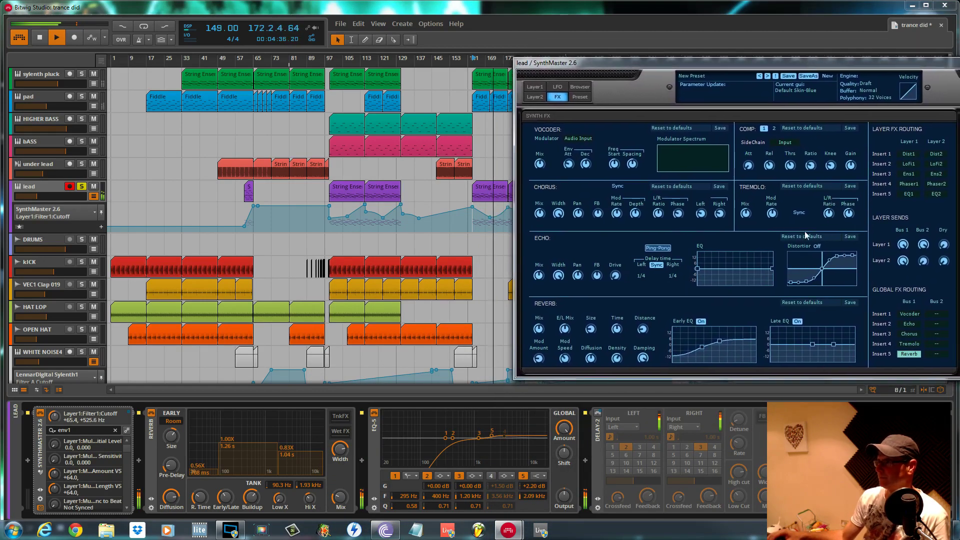
# Touch Layer 1's Filter 1 cutoff to bring its automation back into the lead lane, move the plugin window aside and stop playback
pyautogui.click(828, 216)
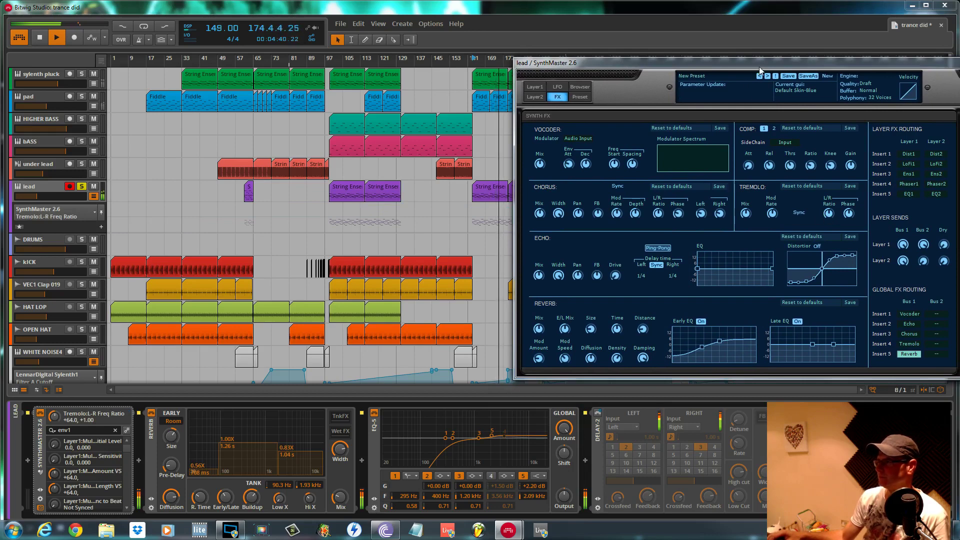
pyautogui.moveTo(759, 65); pyautogui.dragTo(709, 101)
pyautogui.click(485, 121)
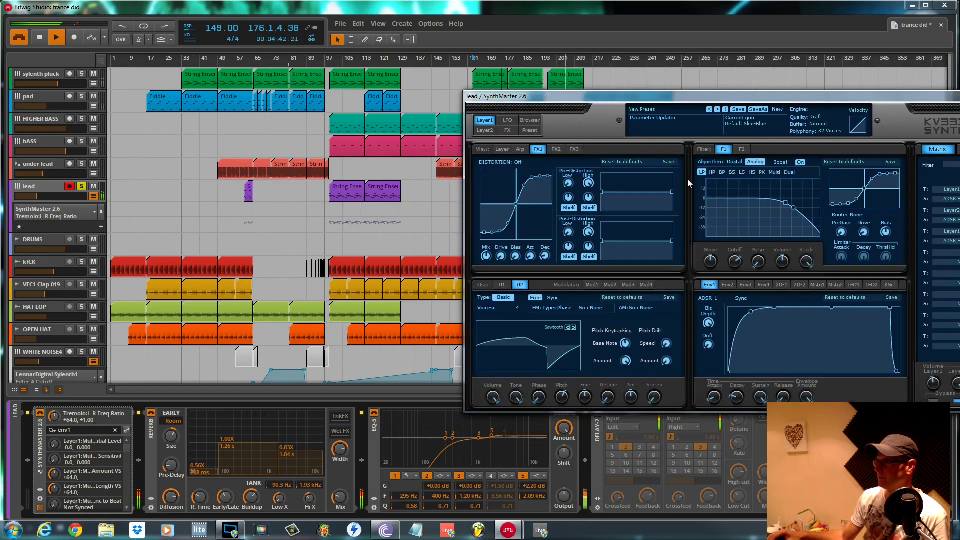
pyautogui.click(739, 260)
pyautogui.moveTo(747, 100); pyautogui.dragTo(717, 444)
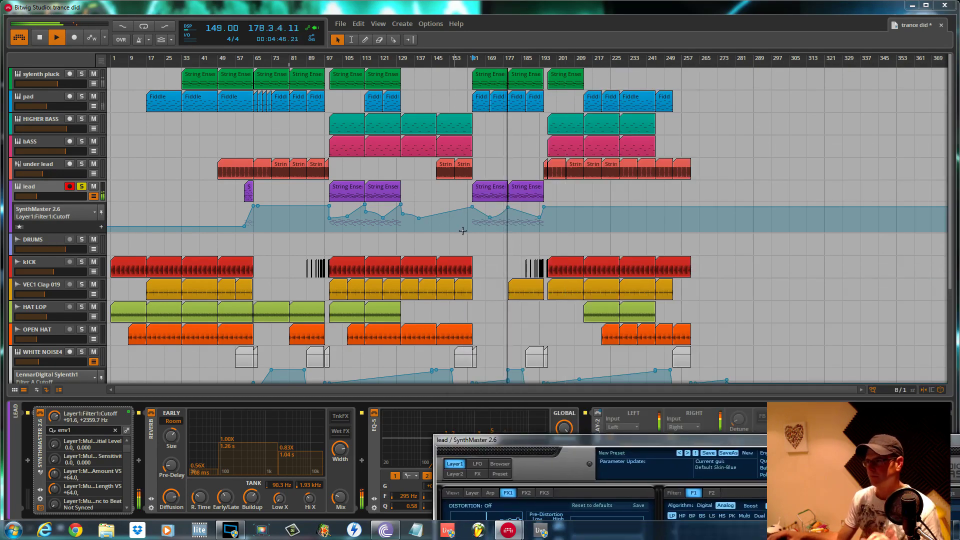
pyautogui.press('space')
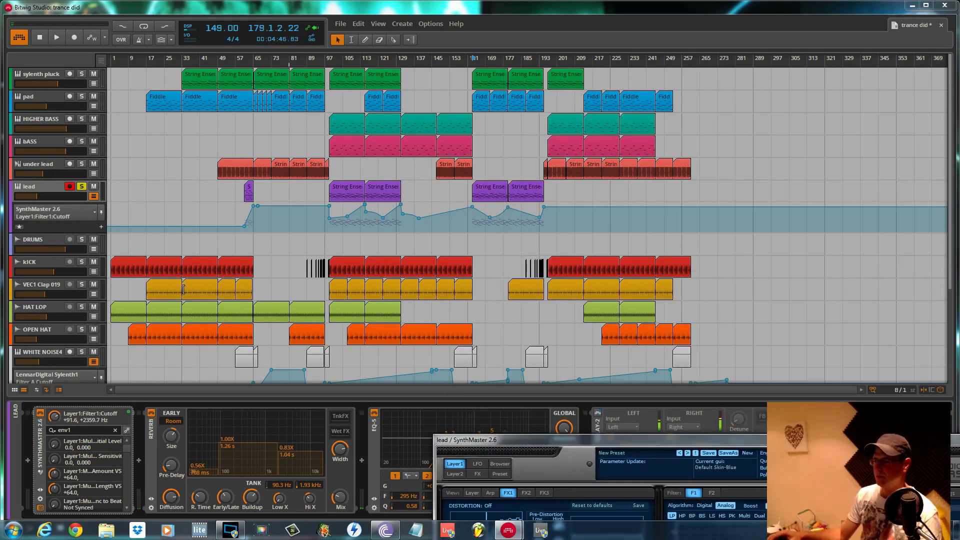
# Bring the SynthMaster window back into view to review Layer 1 against the cutoff automation, and close it
pyautogui.moveTo(575, 439); pyautogui.dragTo(494, 83)
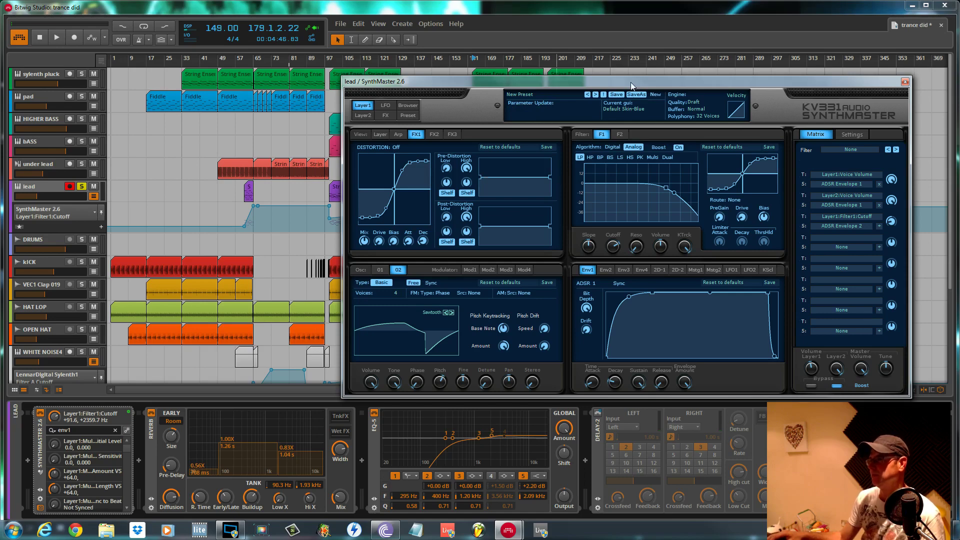
pyautogui.moveTo(631, 85); pyautogui.dragTo(629, 201)
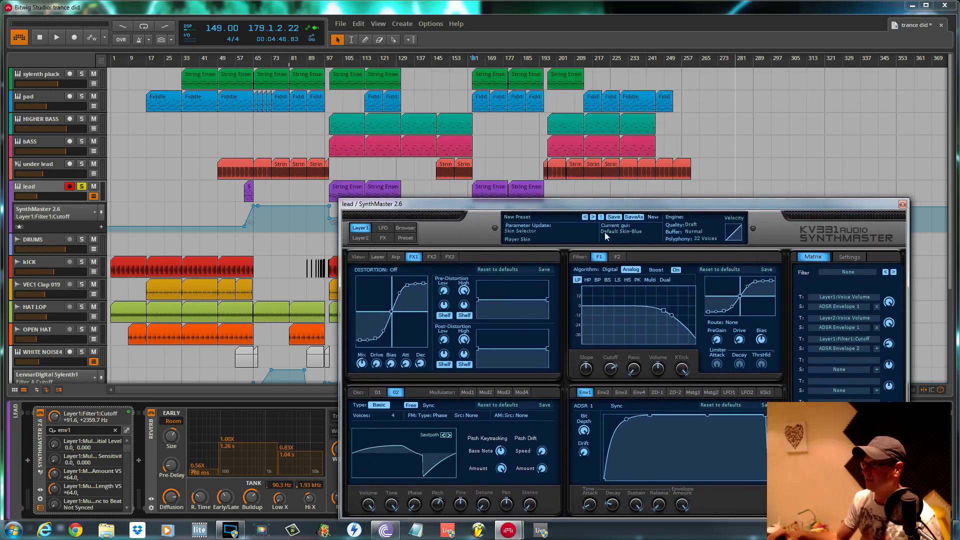
pyautogui.moveTo(632, 208); pyautogui.dragTo(638, 118)
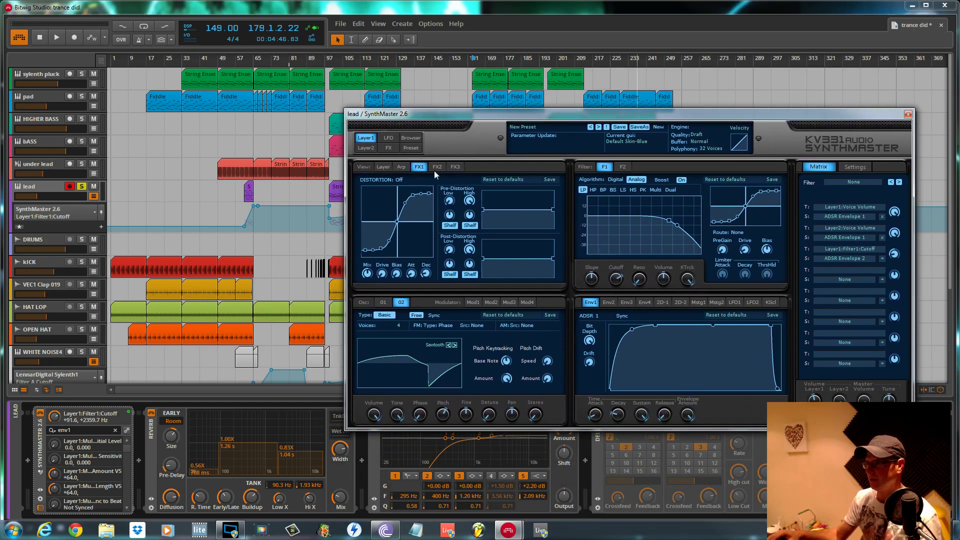
pyautogui.moveTo(626, 119); pyautogui.dragTo(587, 292)
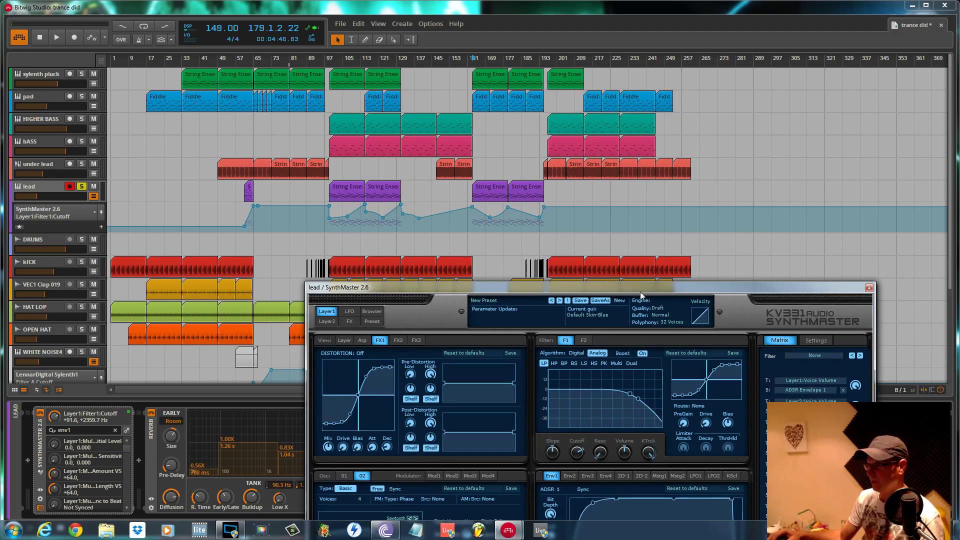
pyautogui.moveTo(637, 294); pyautogui.dragTo(688, 230)
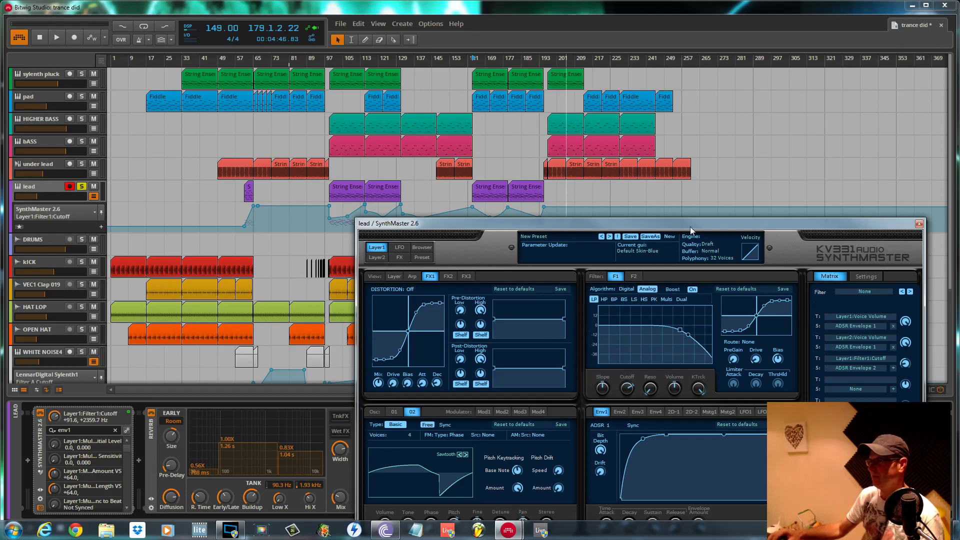
pyautogui.moveTo(691, 230); pyautogui.dragTo(549, 320)
pyautogui.click(738, 321)
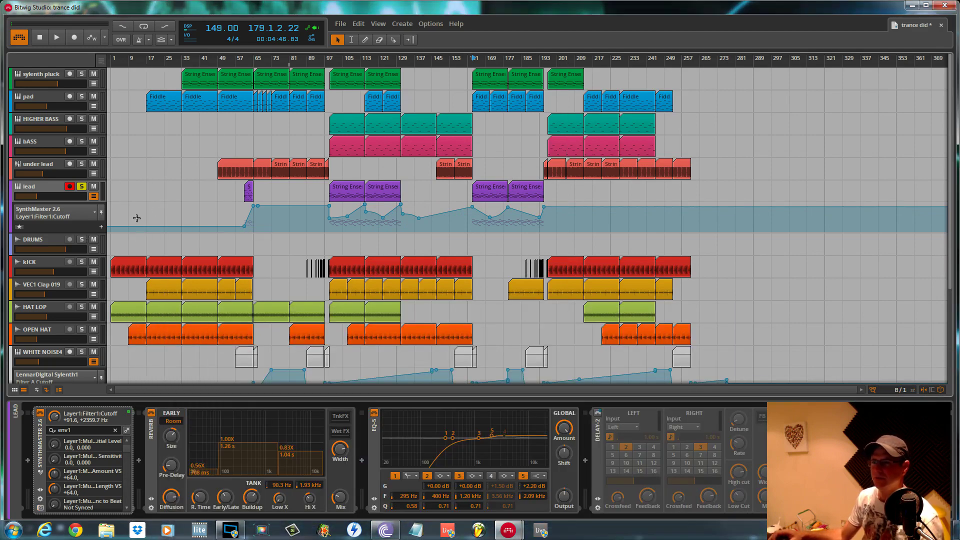
# Open the HIGHER BASS track's Reaktor5 plugin and place the whole Razor interface in view
pyautogui.click(56, 126)
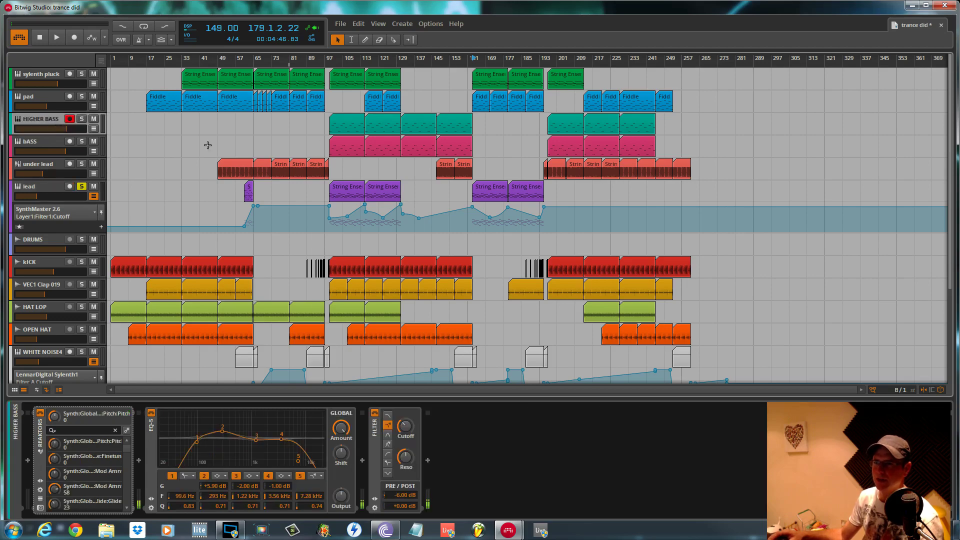
pyautogui.click(42, 507)
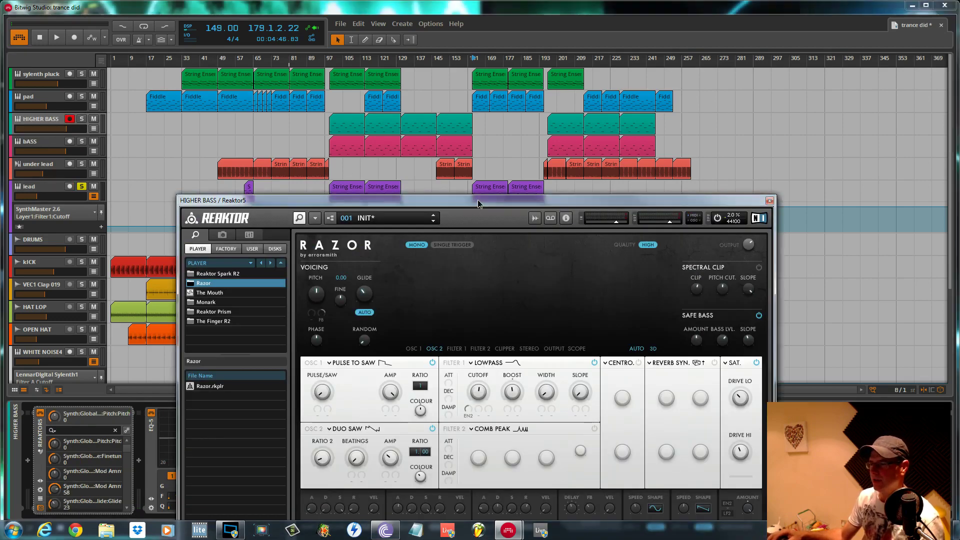
pyautogui.moveTo(478, 203); pyautogui.dragTo(528, 89)
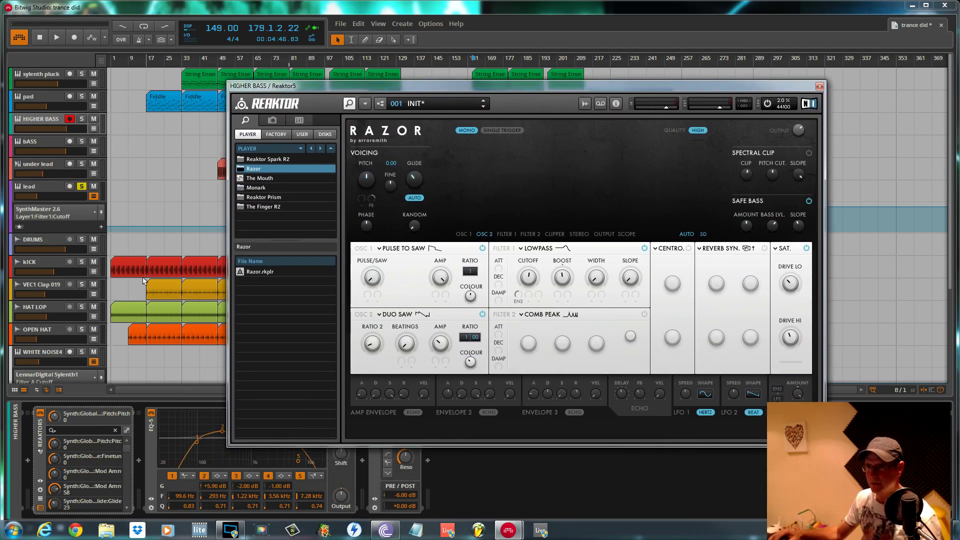
# Solo the bASS track, unsolo the lead track and move the Reaktor window clear of the bass clips
pyautogui.click(81, 141)
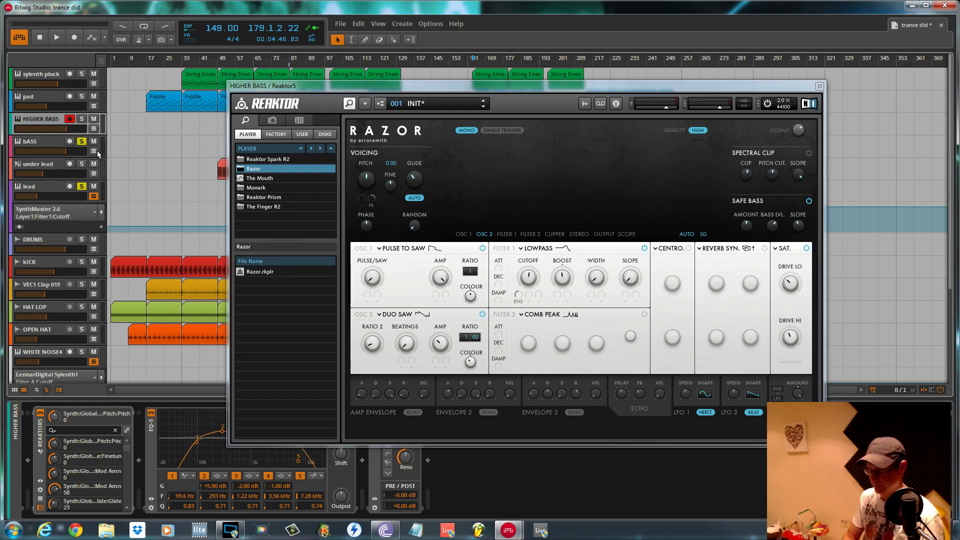
pyautogui.click(81, 186)
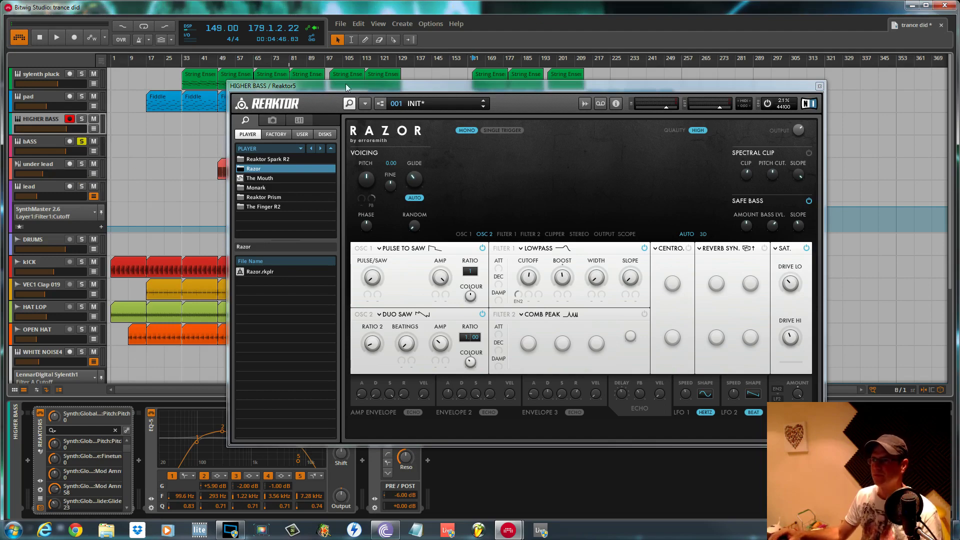
pyautogui.moveTo(400, 84); pyautogui.dragTo(720, 192)
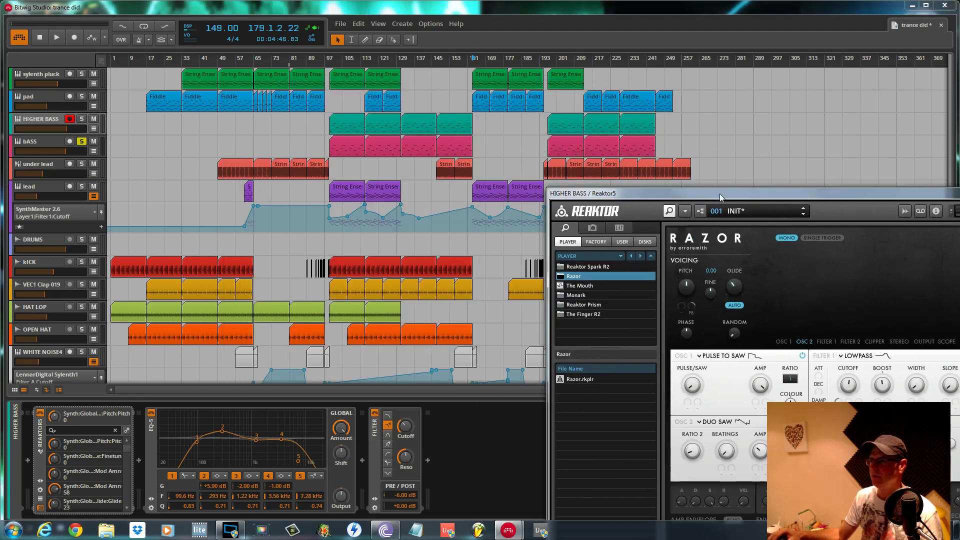
# Play from bar 99, compare Razor with oscillator 2 off and on, and raise oscillator 2's Amp to 0.555
pyautogui.click(329, 125)
pyautogui.press('space')
pyautogui.moveTo(678, 198); pyautogui.dragTo(464, 88)
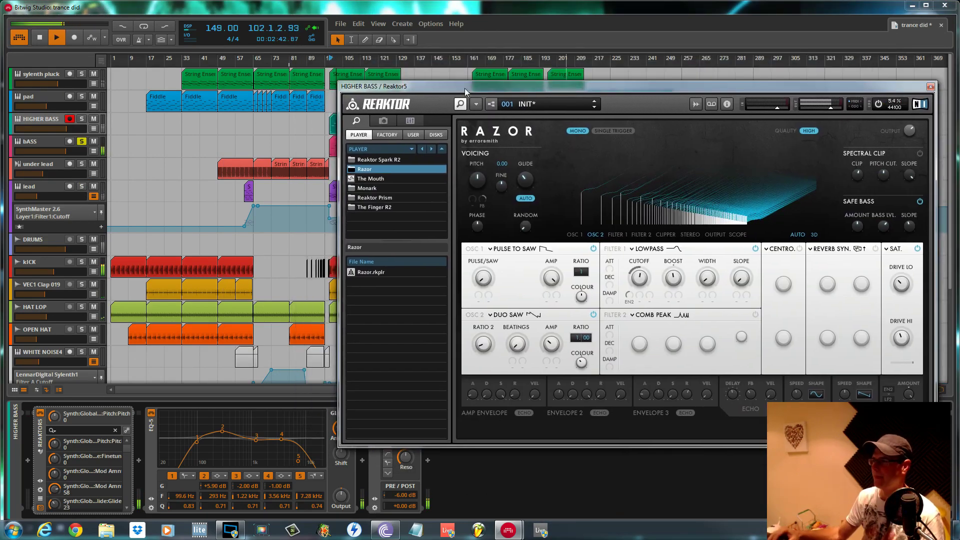
pyautogui.click(592, 314)
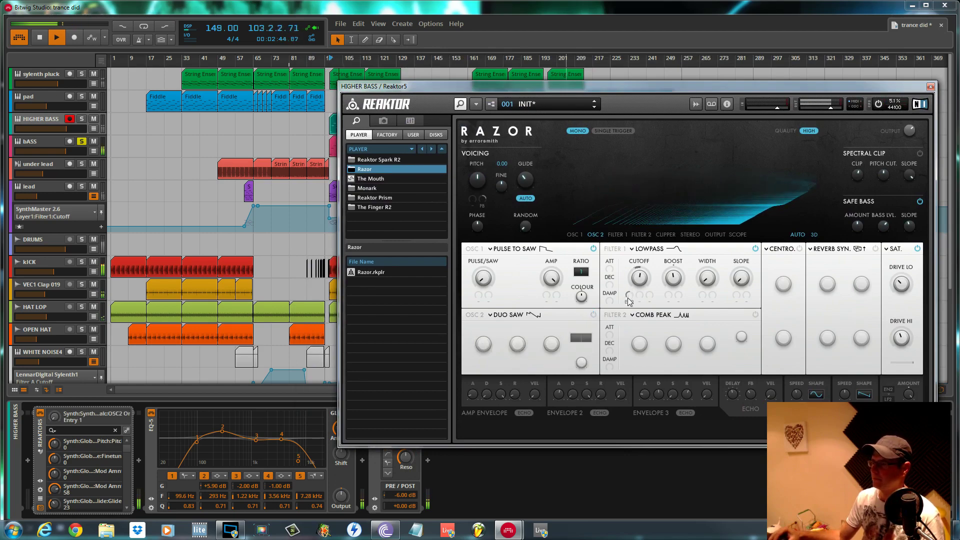
pyautogui.click(593, 314)
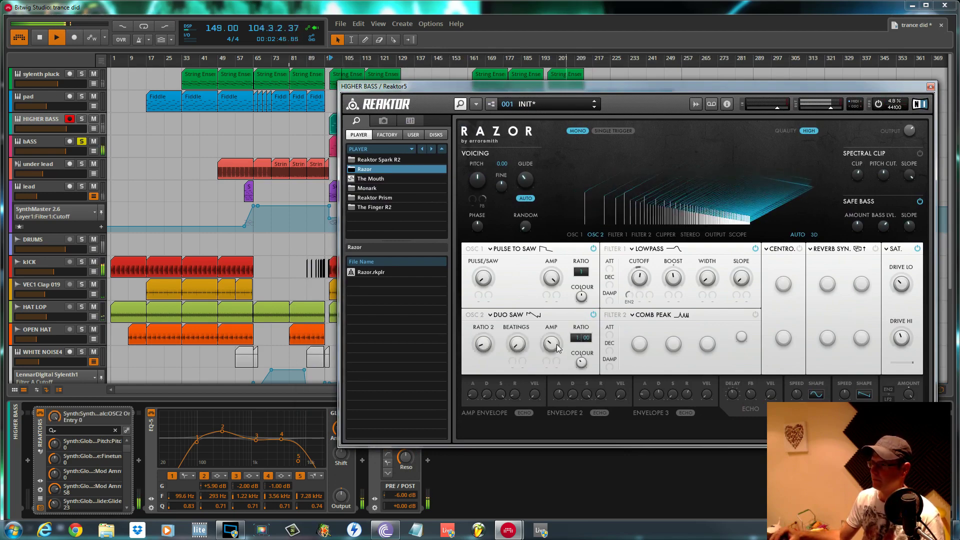
pyautogui.moveTo(559, 348); pyautogui.dragTo(563, 313)
pyautogui.press('space')
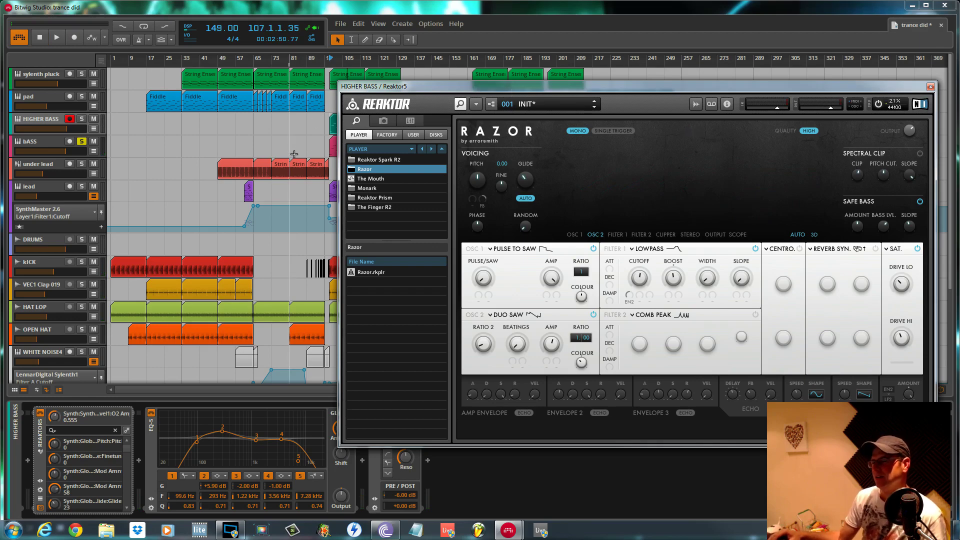
# Open the first HIGHER BASS clip's notes for editing and play the section with the whole Razor interface in view
pyautogui.moveTo(387, 88); pyautogui.dragTo(456, 165)
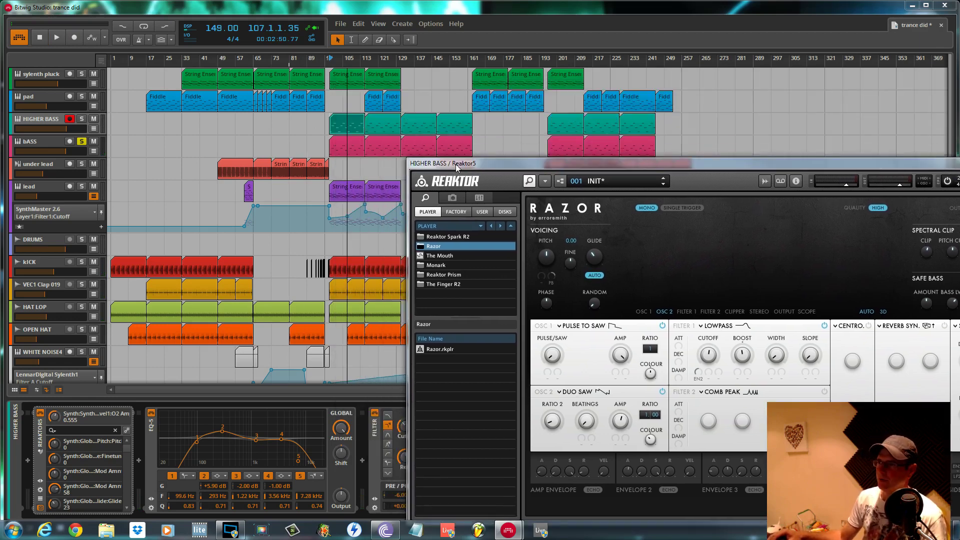
pyautogui.doubleClick(360, 125)
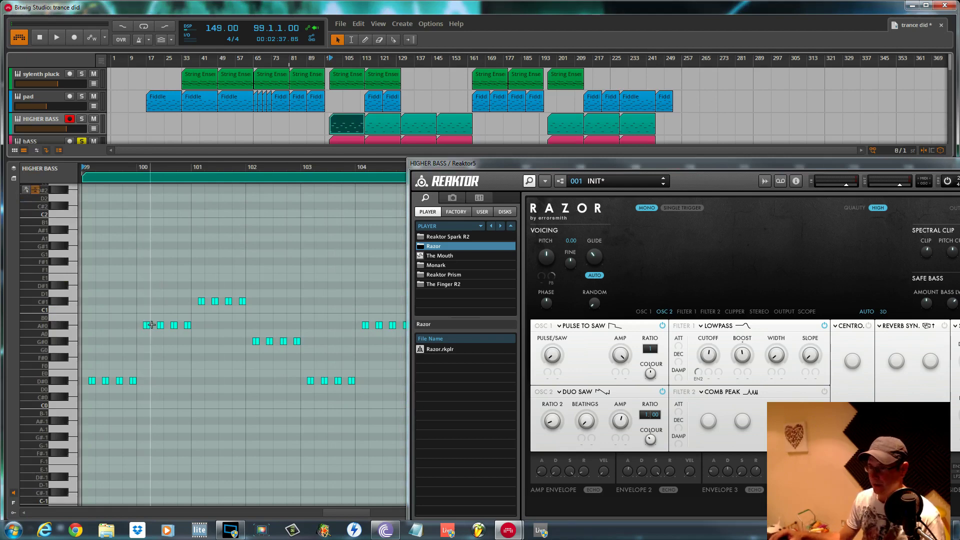
pyautogui.moveTo(487, 166); pyautogui.dragTo(470, 177)
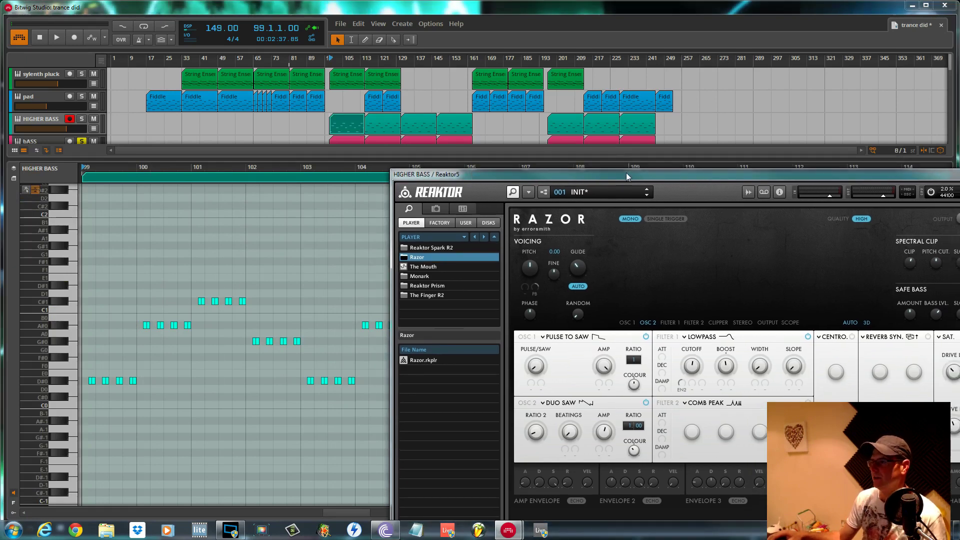
pyautogui.press('space')
pyautogui.moveTo(620, 178); pyautogui.dragTo(590, 132)
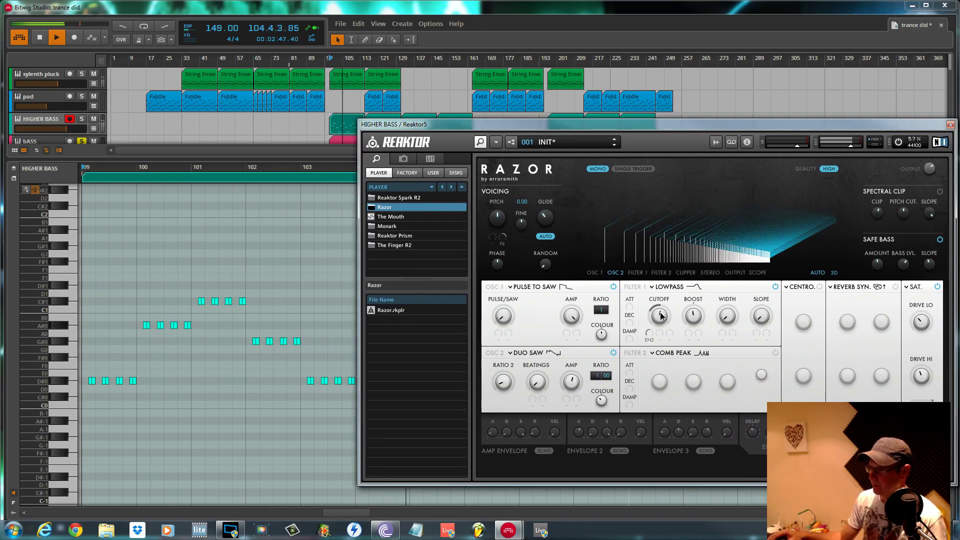
# View Razor's dynamics and shaping choices, and adjust Filter 1's Cutoff with its Envelope 2 amount at -36
pyautogui.moveTo(660, 315)
pyautogui.mouseDown()
pyautogui.moveTo(670, 268)
pyautogui.moveTo(670, 301)
pyautogui.mouseUp()
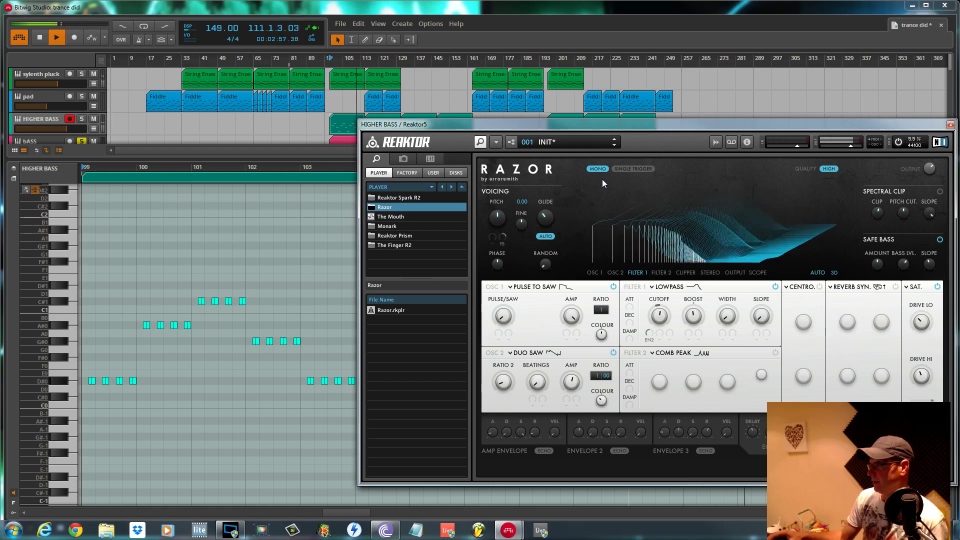
pyautogui.click(916, 287)
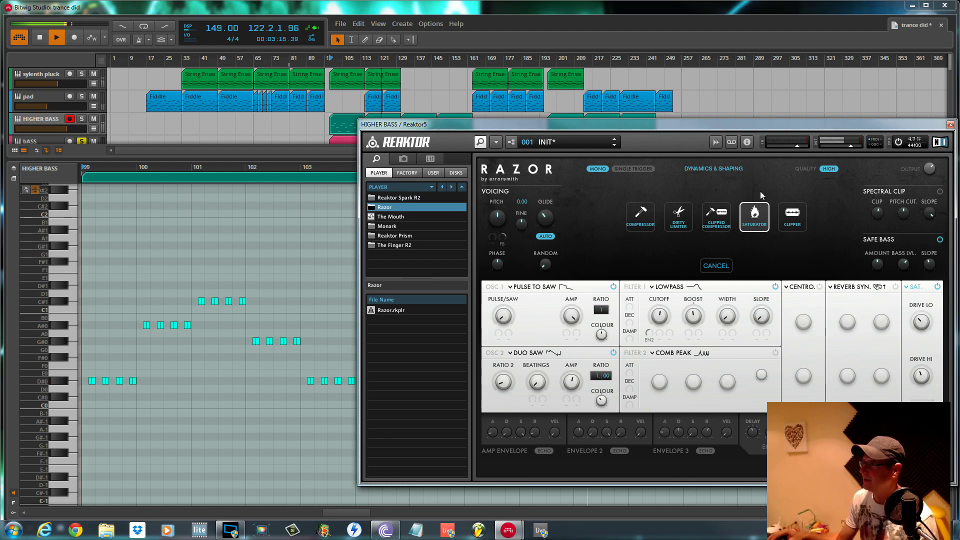
pyautogui.moveTo(652, 334); pyautogui.dragTo(664, 284)
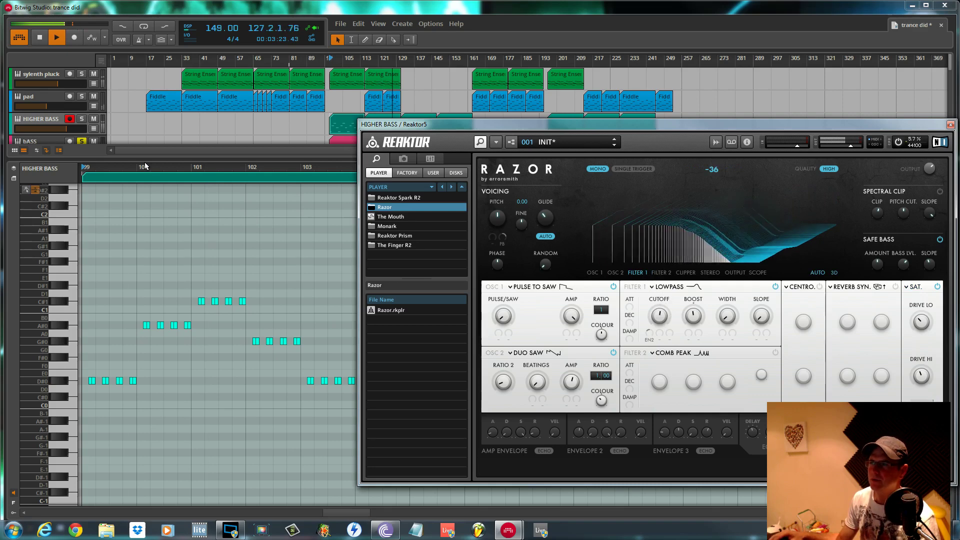
# Solo HIGHER BASS in place of bASS, and vary Razor's Filter 1 Cutoff settings and oscillator 2's Ratio 2
pyautogui.click(82, 119)
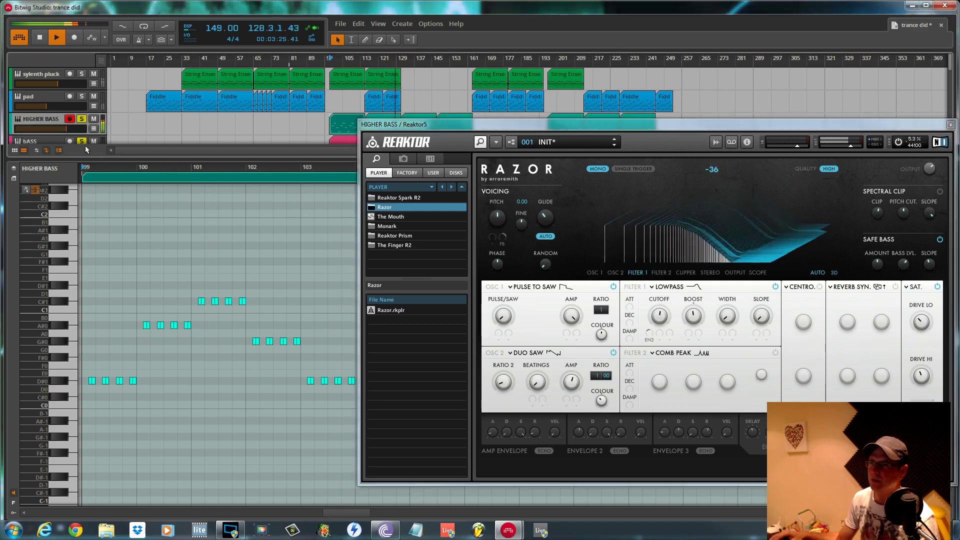
pyautogui.moveTo(661, 322); pyautogui.dragTo(656, 355)
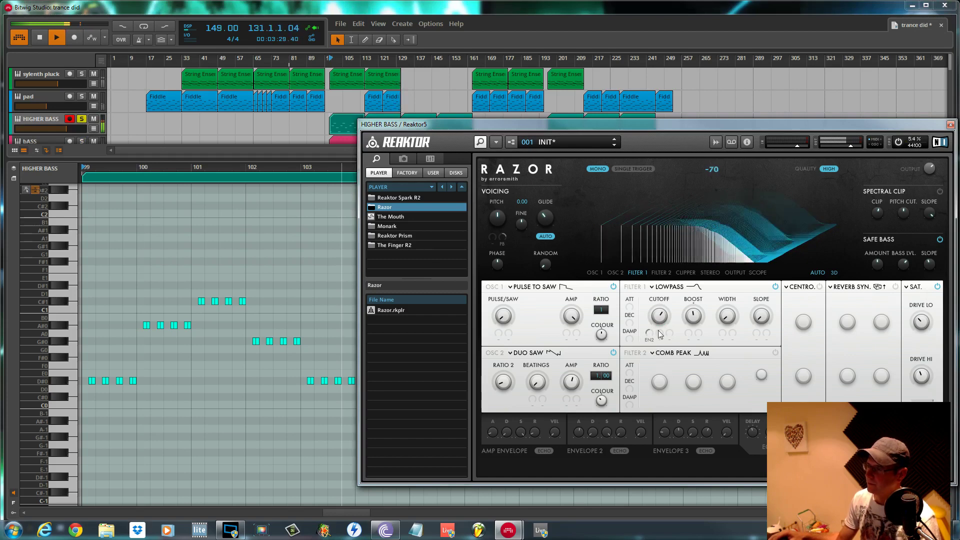
pyautogui.moveTo(663, 316); pyautogui.dragTo(665, 332)
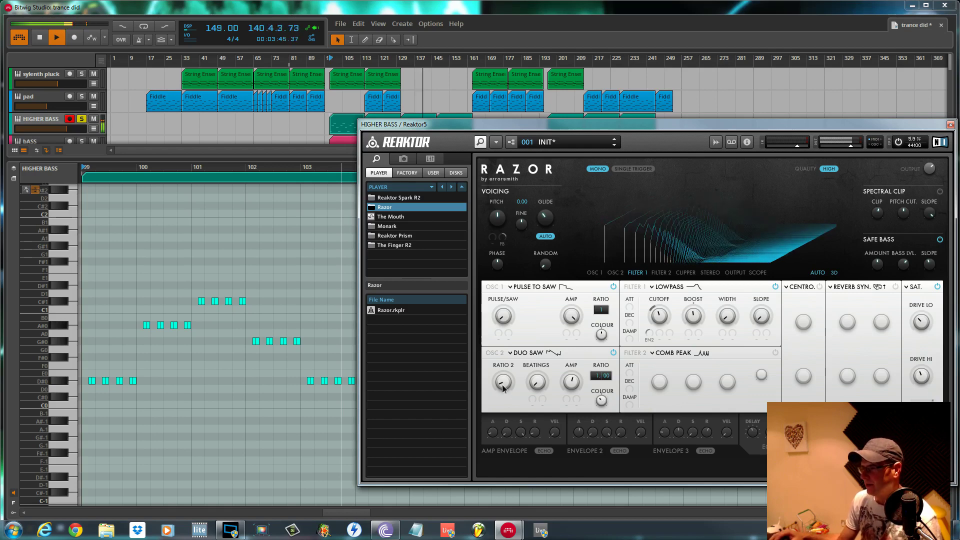
pyautogui.moveTo(502, 384)
pyautogui.mouseDown()
pyautogui.moveTo(501, 315)
pyautogui.moveTo(503, 393)
pyautogui.mouseUp()
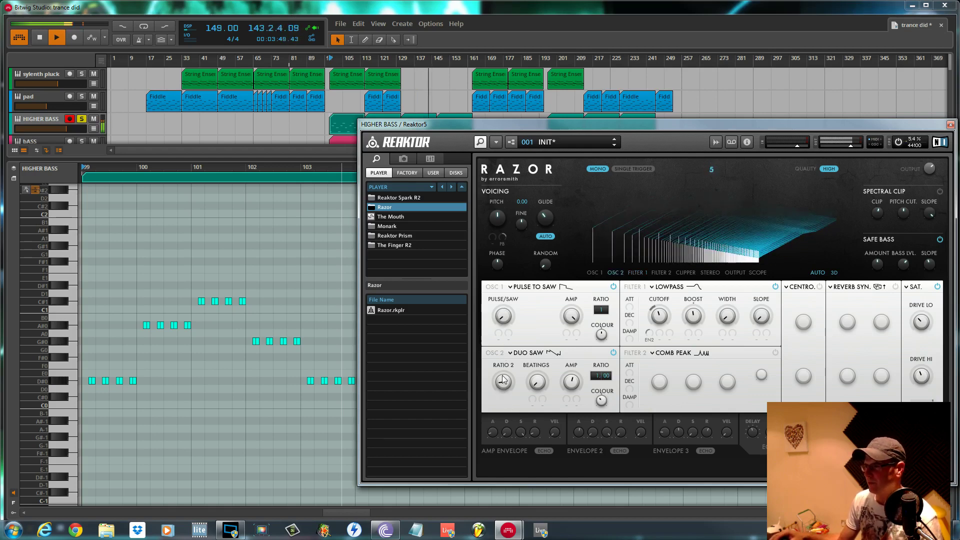
# Look through Razor's oscillator 1, dissonance effect and stereo effect choices, and close the Reaktor window
pyautogui.click(535, 288)
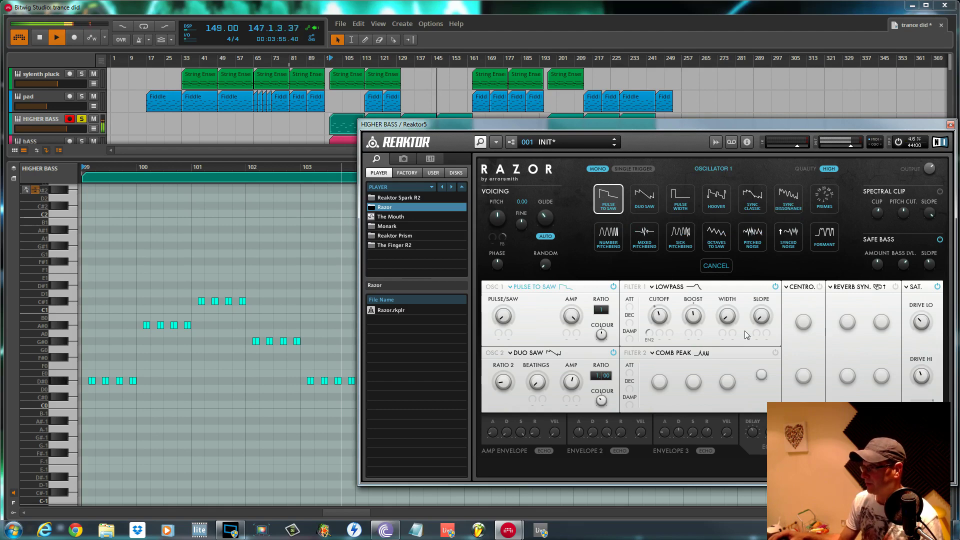
pyautogui.click(801, 287)
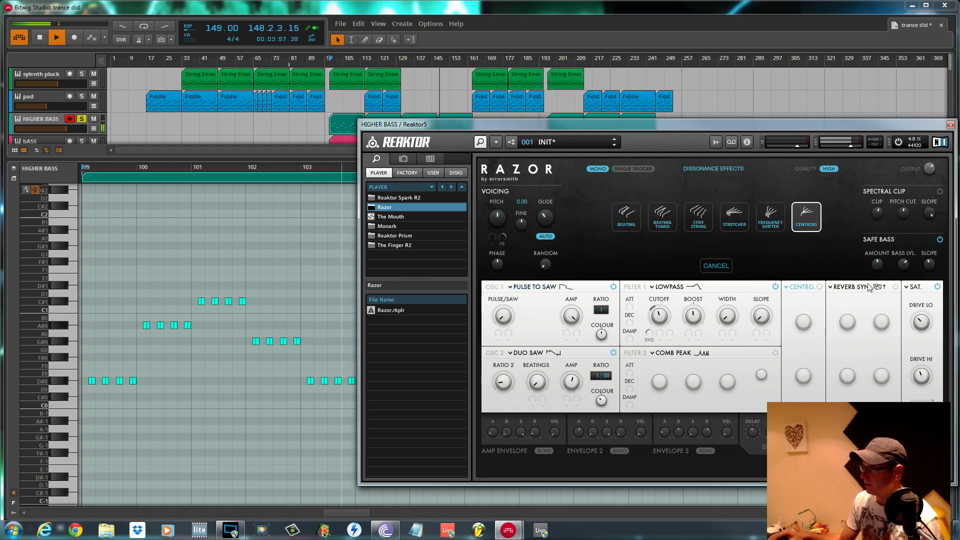
pyautogui.click(851, 287)
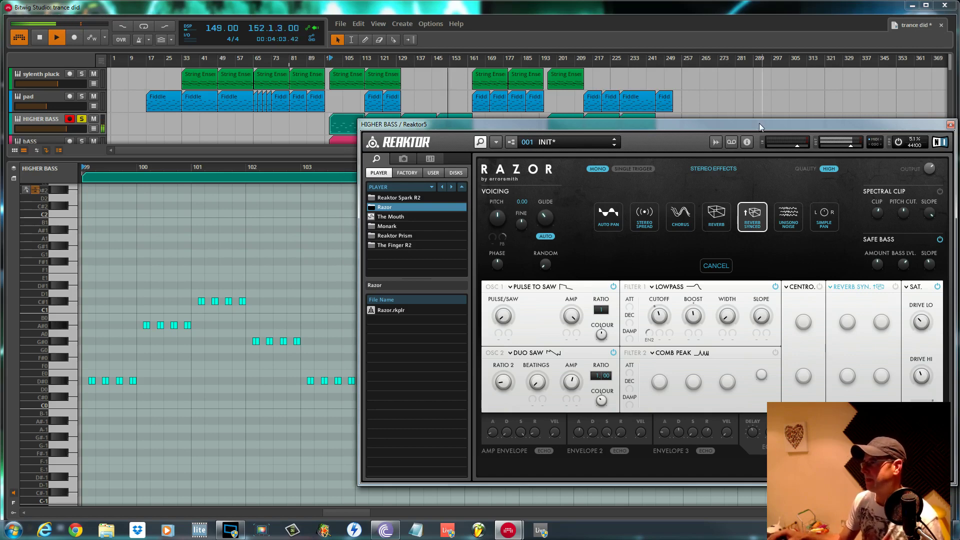
pyautogui.moveTo(759, 124); pyautogui.dragTo(650, 171)
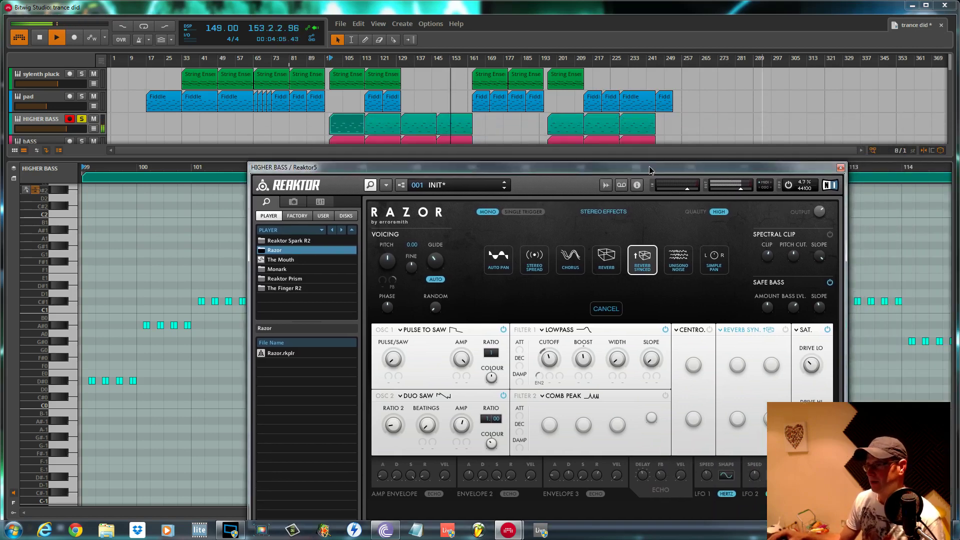
pyautogui.click(840, 169)
# Unsolo HIGHER BASS, stop playback, and show the bASS track's device chain below the full arrangement
pyautogui.click(82, 120)
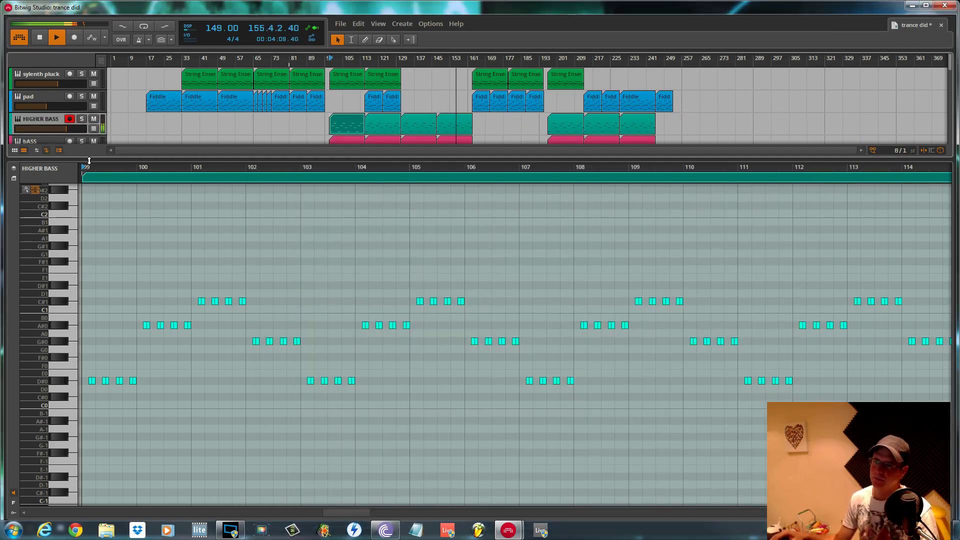
pyautogui.press('space')
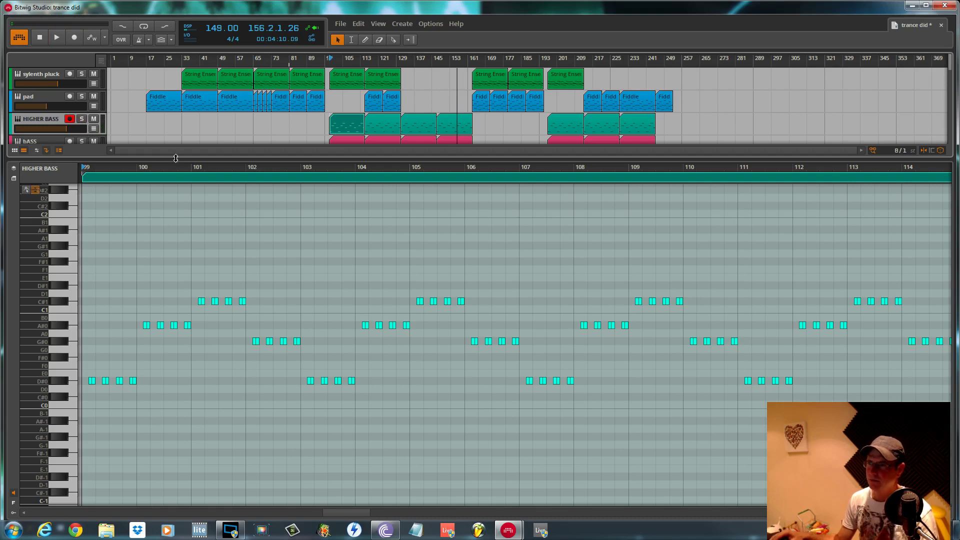
pyautogui.moveTo(176, 159); pyautogui.dragTo(169, 330)
pyautogui.click(48, 145)
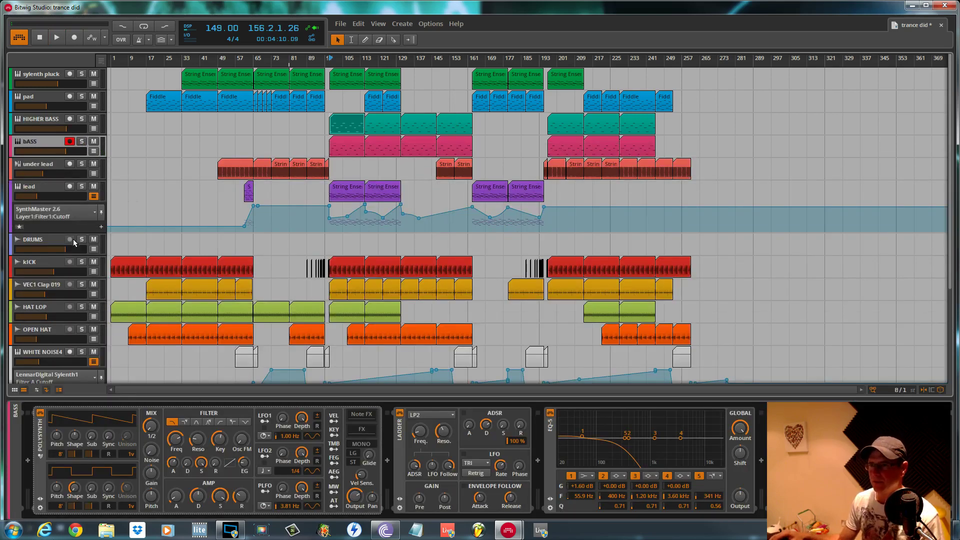
pyautogui.click(81, 164)
pyautogui.press('space')
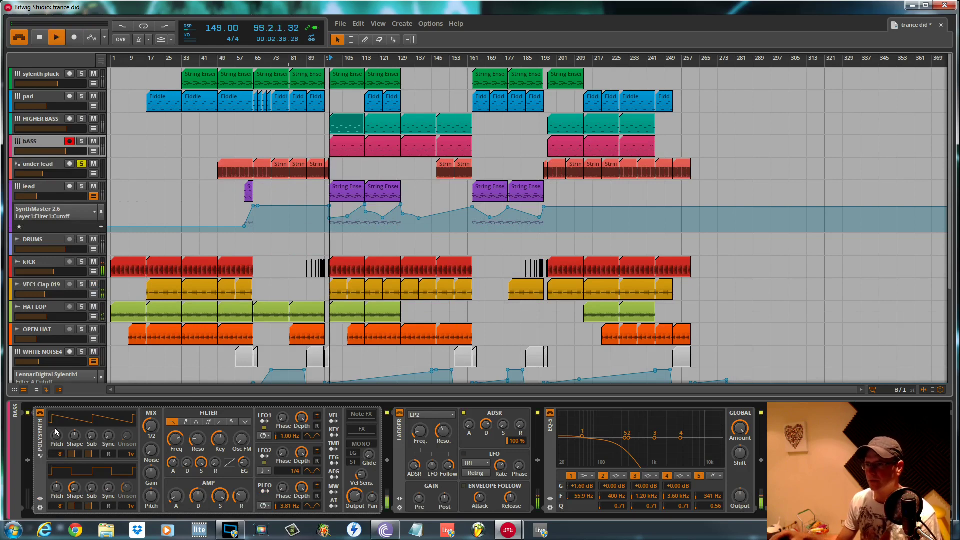
pyautogui.click(82, 164)
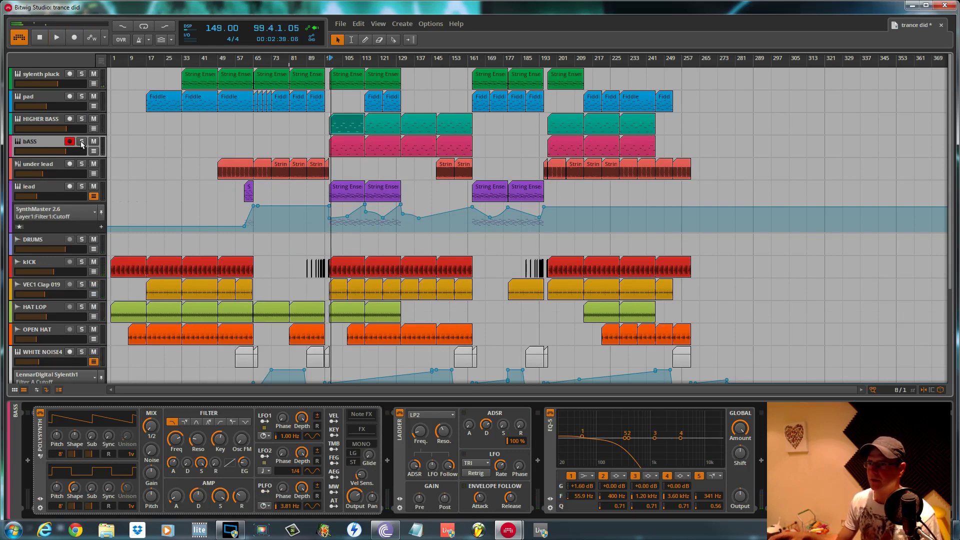
# Solo the bASS track, play it, and adjust the Polysynth filter's EG amount and Freq
pyautogui.click(82, 142)
pyautogui.press('space')
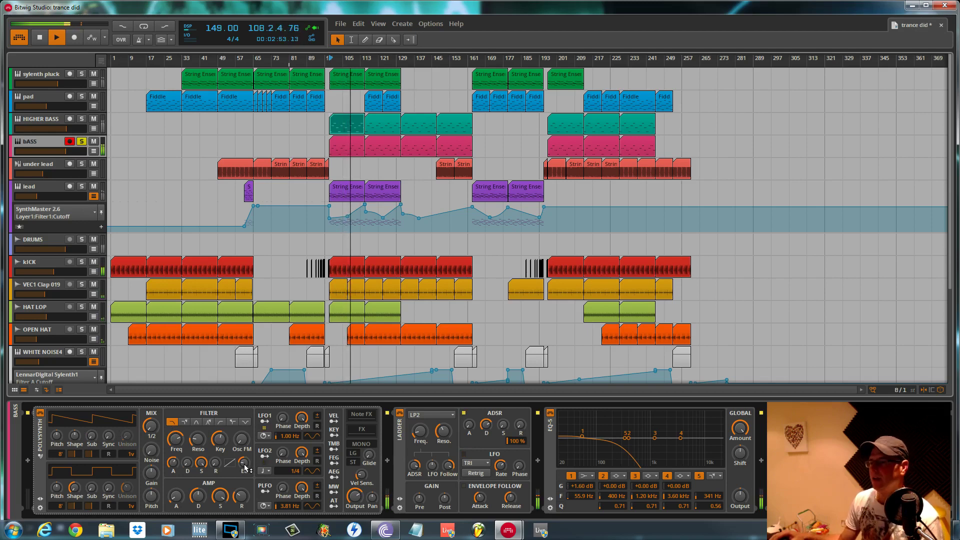
pyautogui.moveTo(244, 466)
pyautogui.mouseDown()
pyautogui.moveTo(245, 450)
pyautogui.moveTo(245, 463)
pyautogui.mouseUp()
pyautogui.moveTo(175, 440); pyautogui.dragTo(175, 438)
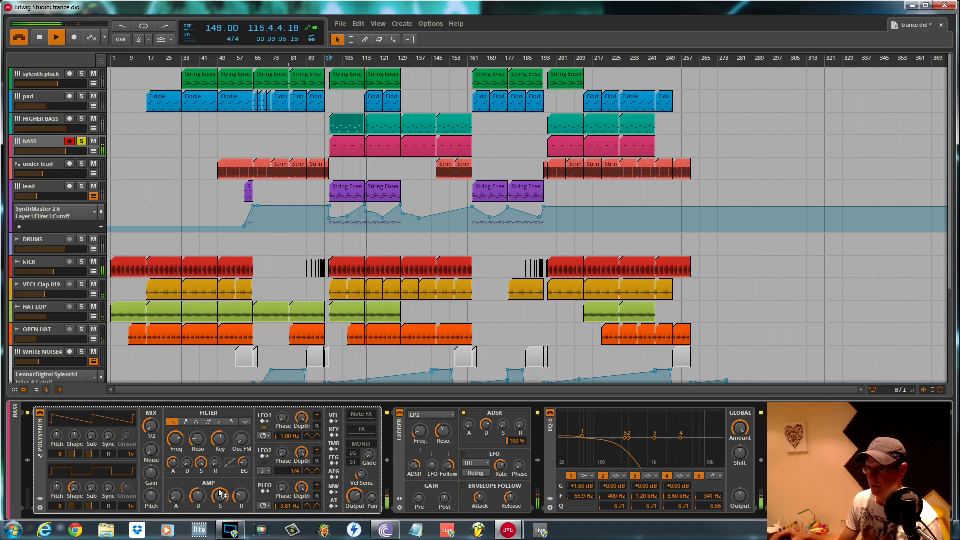
# Audition the bASS track's Ladder filter off, on and with its Freq varied, and move EQ-5's band 5 to 238 Hz
pyautogui.click(403, 412)
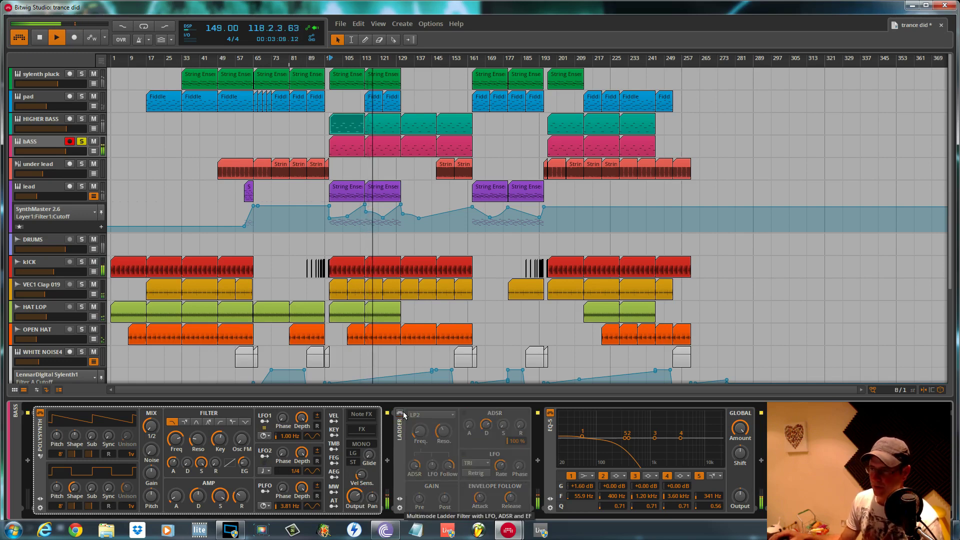
pyautogui.click(403, 412)
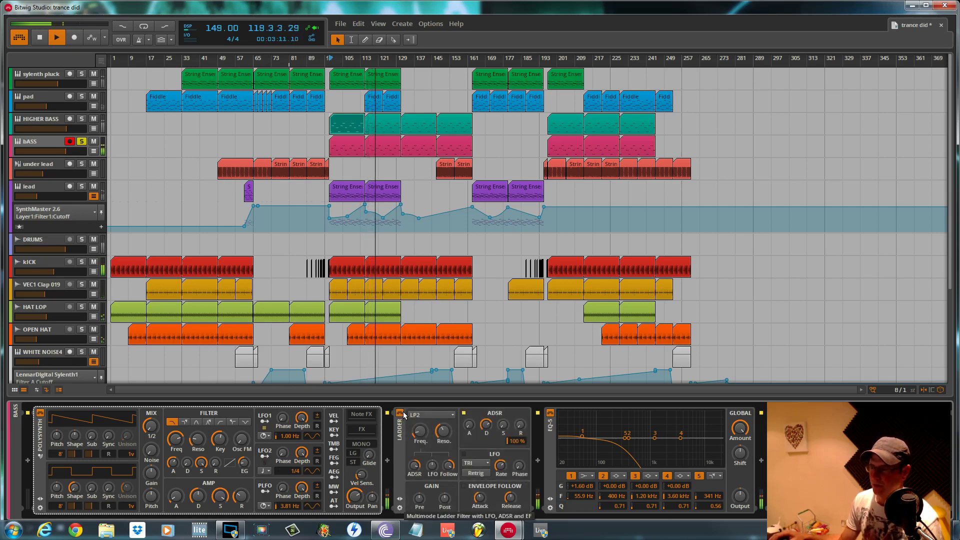
pyautogui.moveTo(423, 433); pyautogui.dragTo(421, 442)
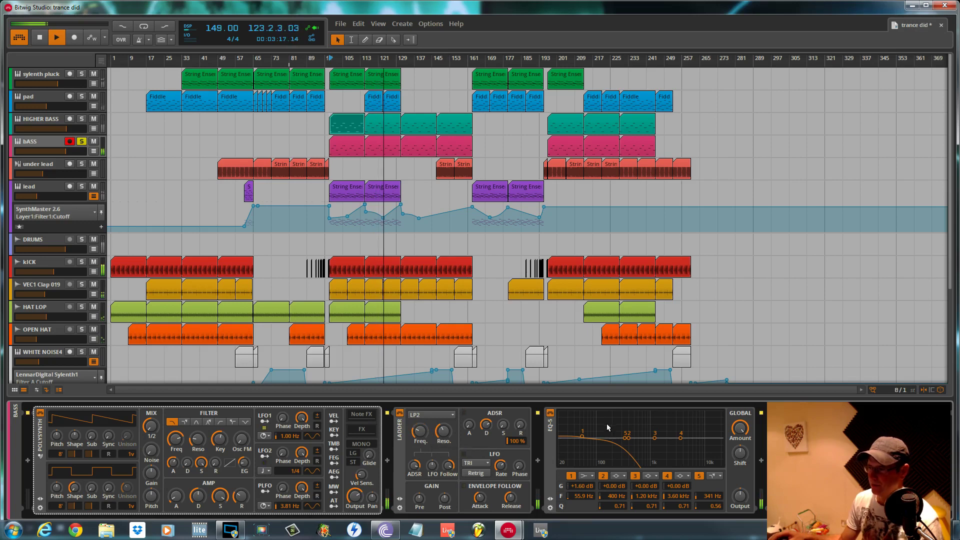
pyautogui.moveTo(626, 439)
pyautogui.mouseDown()
pyautogui.moveTo(668, 436)
pyautogui.moveTo(616, 438)
pyautogui.mouseUp()
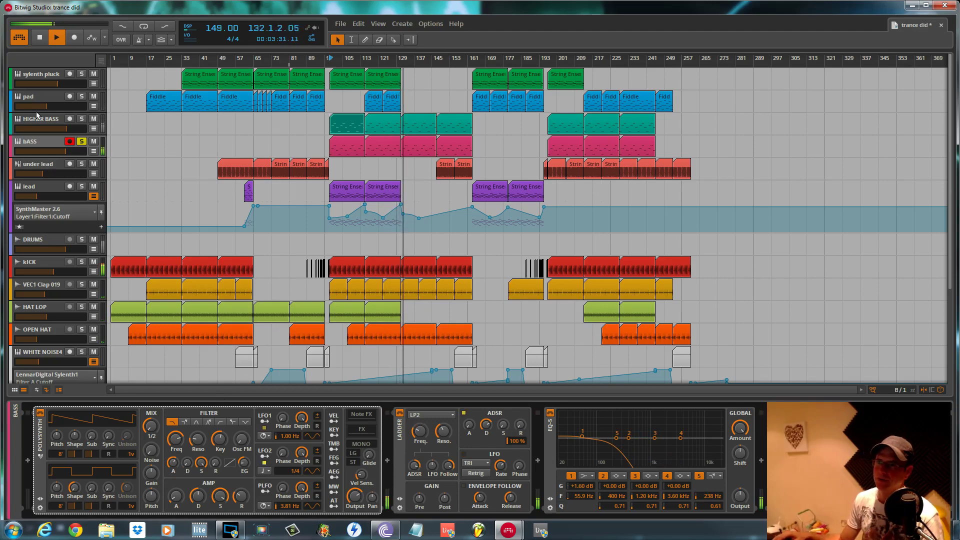
# Select the HIGHER BASS track, move its EQ-5 band 2 to 296 Hz, and stop playback
pyautogui.click(57, 118)
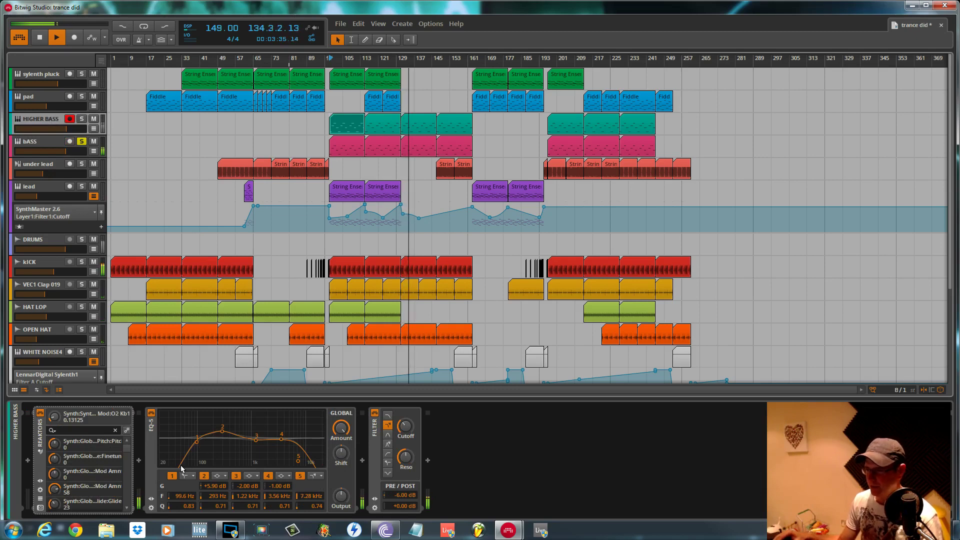
pyautogui.moveTo(222, 431); pyautogui.dragTo(223, 430)
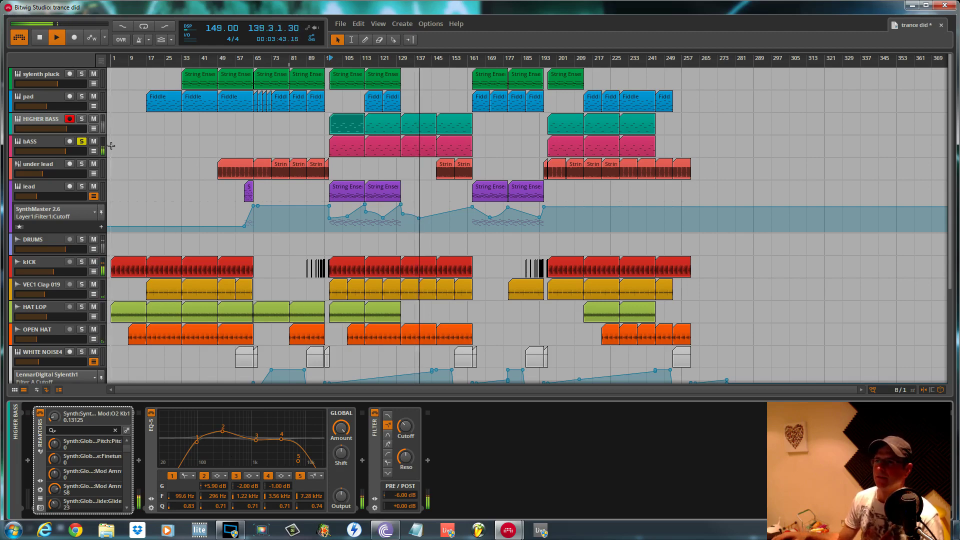
pyautogui.scroll(-2, 215, 188)
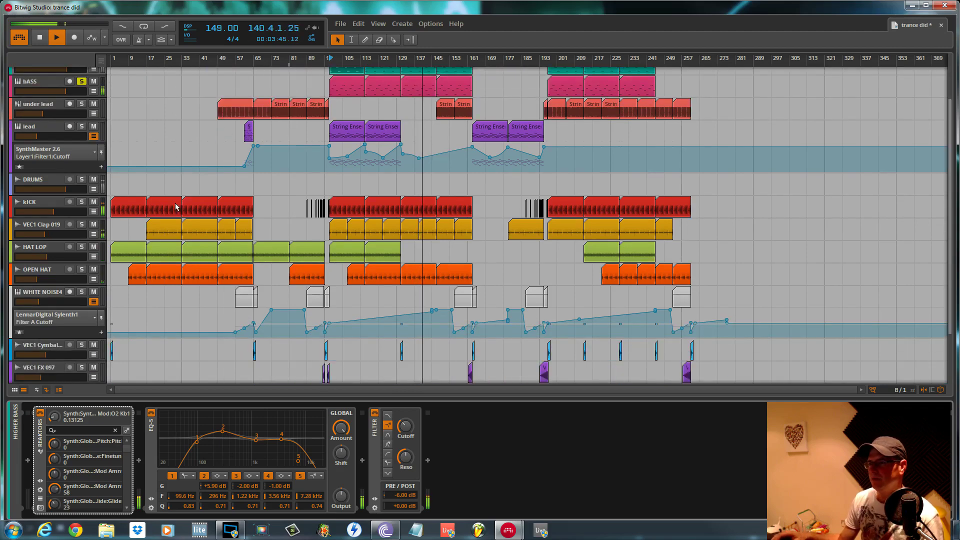
pyautogui.scroll(2, 178, 206)
pyautogui.press('space')
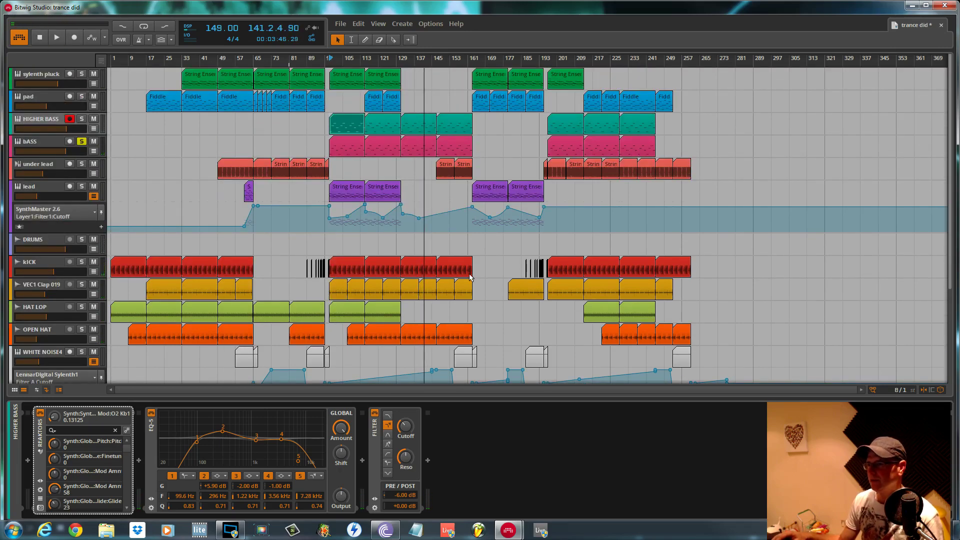
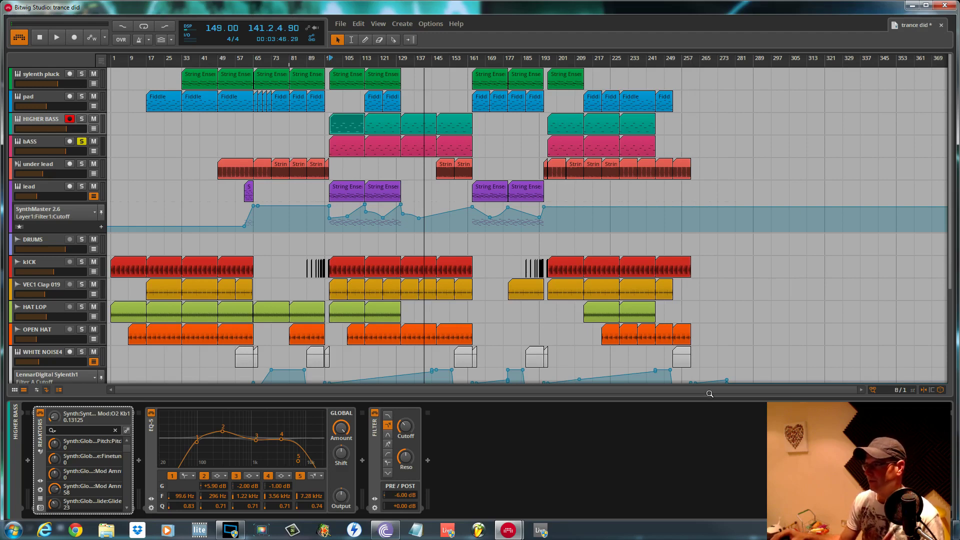
# Select the Master track, expand SSLComp Stereo in its device chain and open the compressor's plug-in window to examine its settings
pyautogui.click(699, 360)
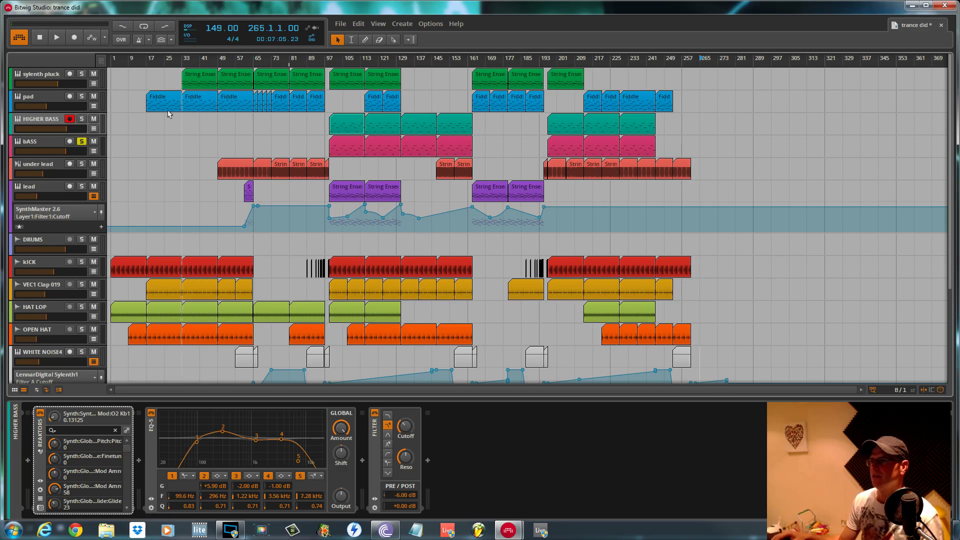
pyautogui.click(397, 60)
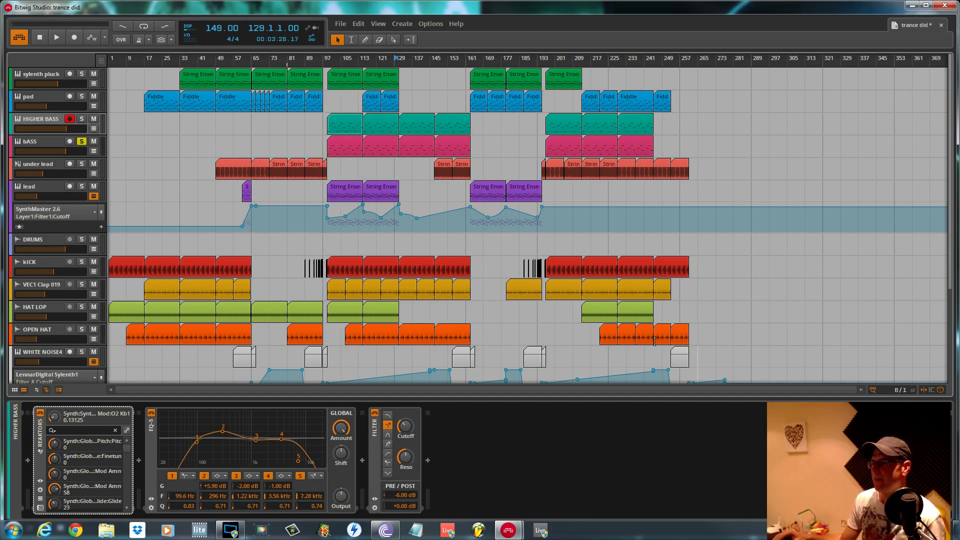
pyautogui.scroll(-5, 300, 337)
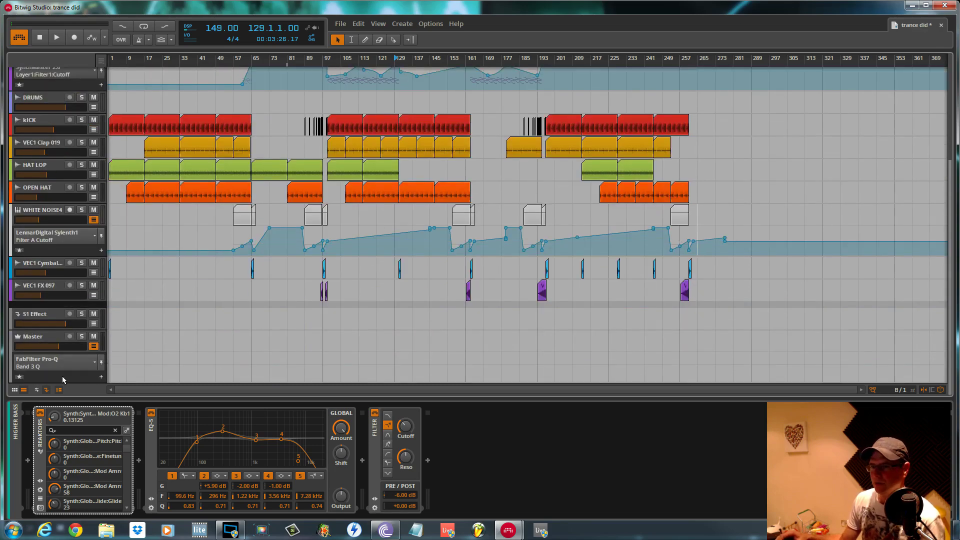
pyautogui.click(50, 342)
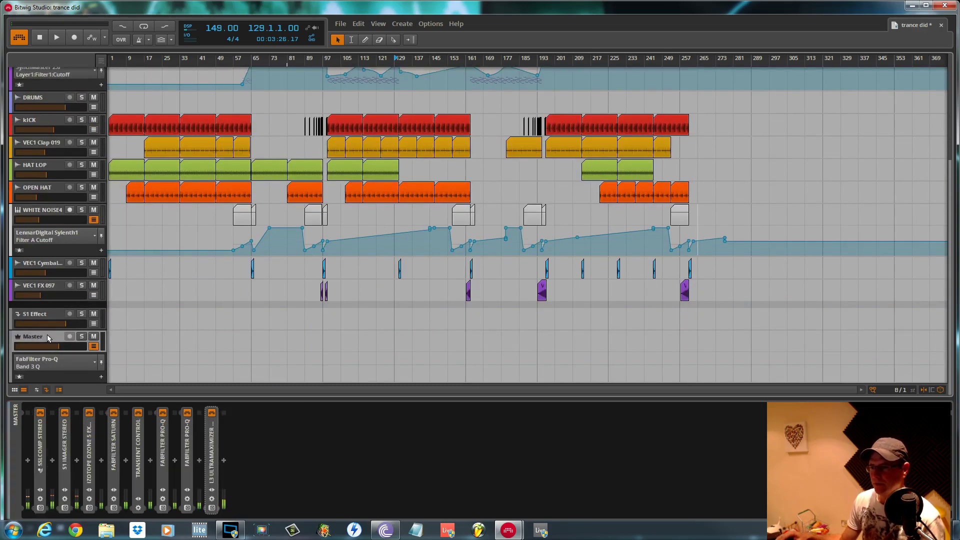
pyautogui.click(44, 444)
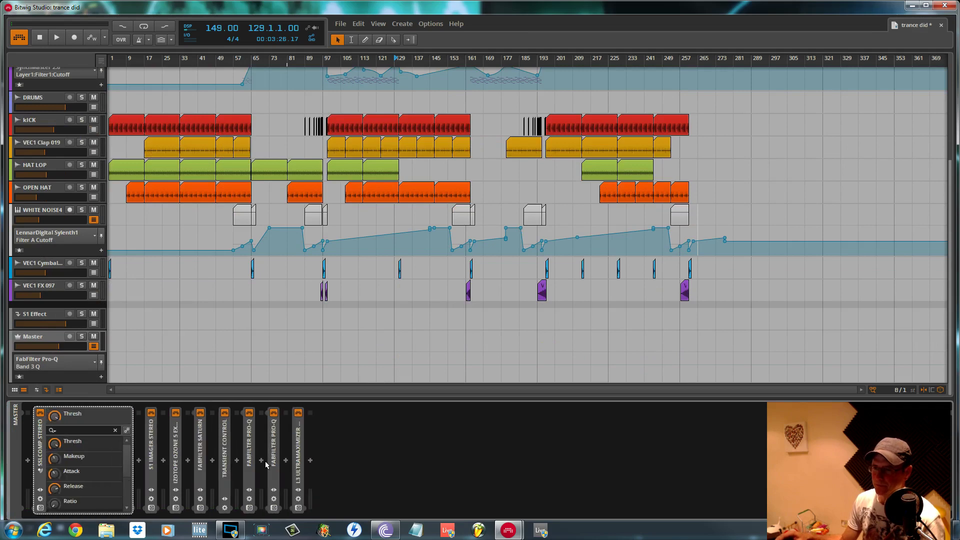
pyautogui.click(40, 508)
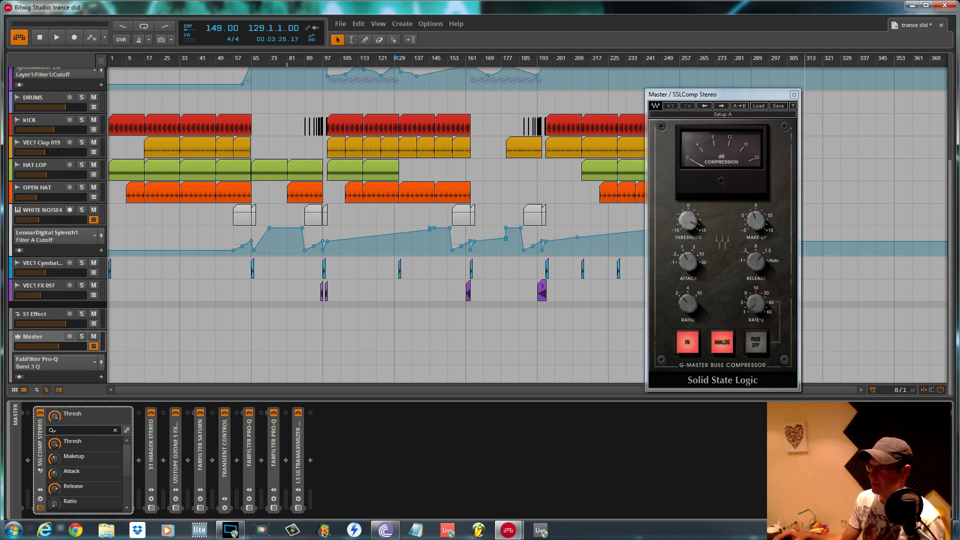
pyautogui.moveTo(756, 220)
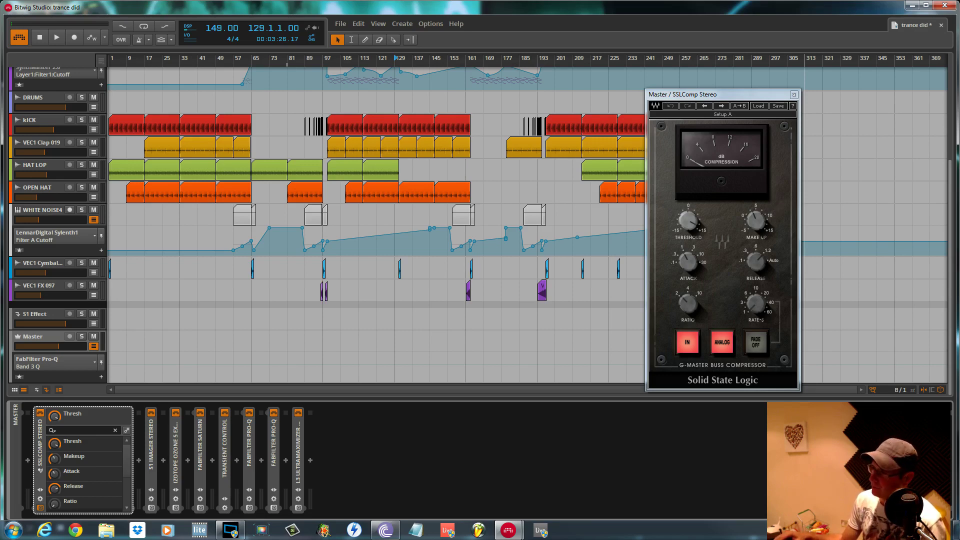
pyautogui.moveTo(688, 221)
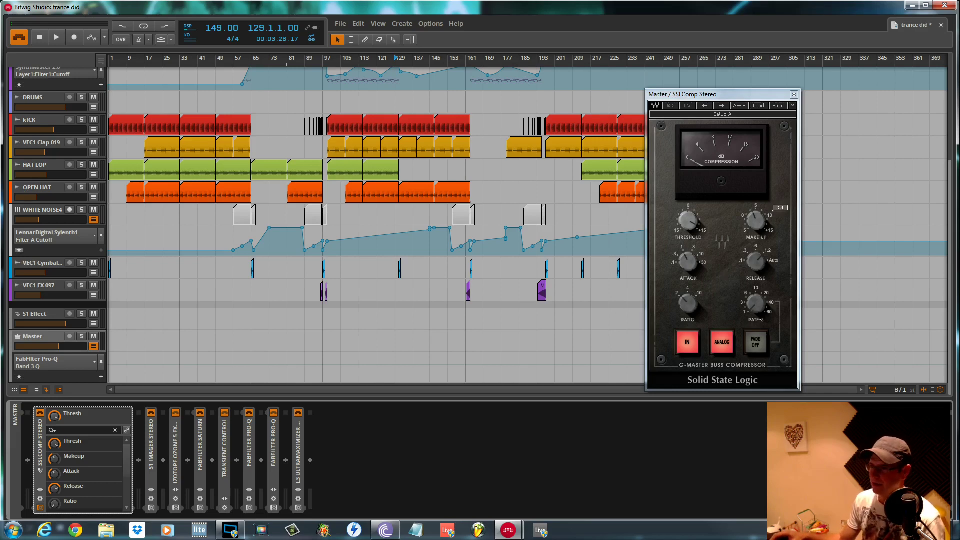
# Expand S1 Imager Stereo in place of SSLComp on the Master, unsolo bASS and play the full mix from around bar 99
pyautogui.click(42, 435)
pyautogui.click(65, 445)
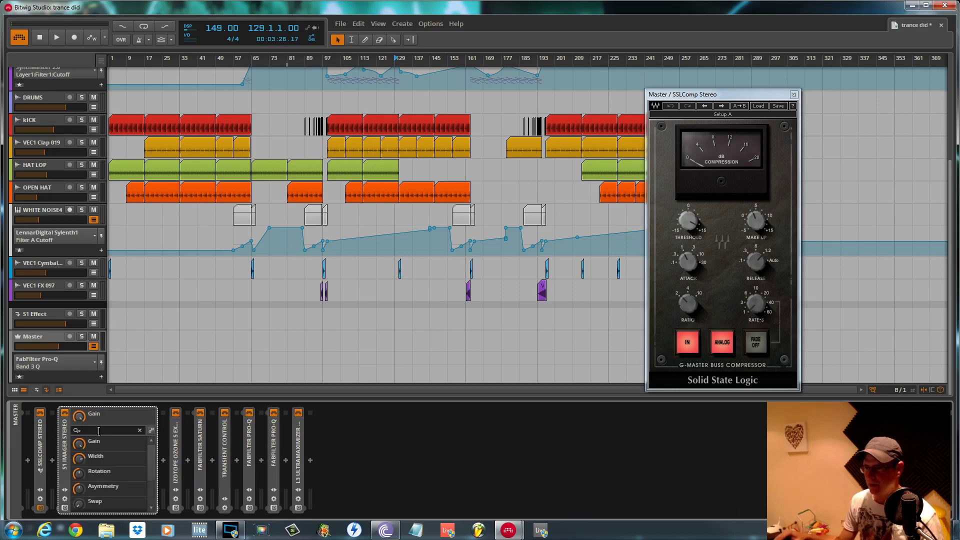
pyautogui.click(332, 220)
pyautogui.press('space')
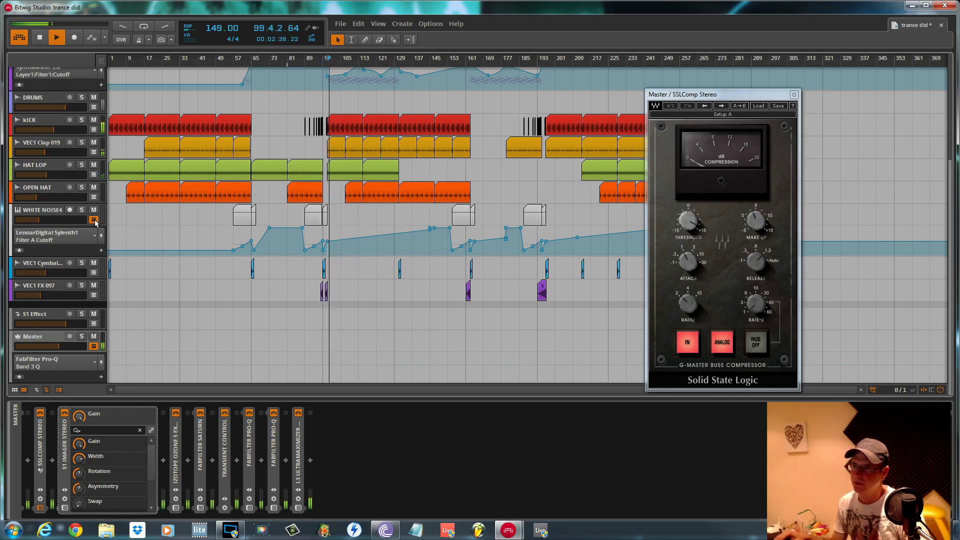
pyautogui.scroll(5, 85, 150)
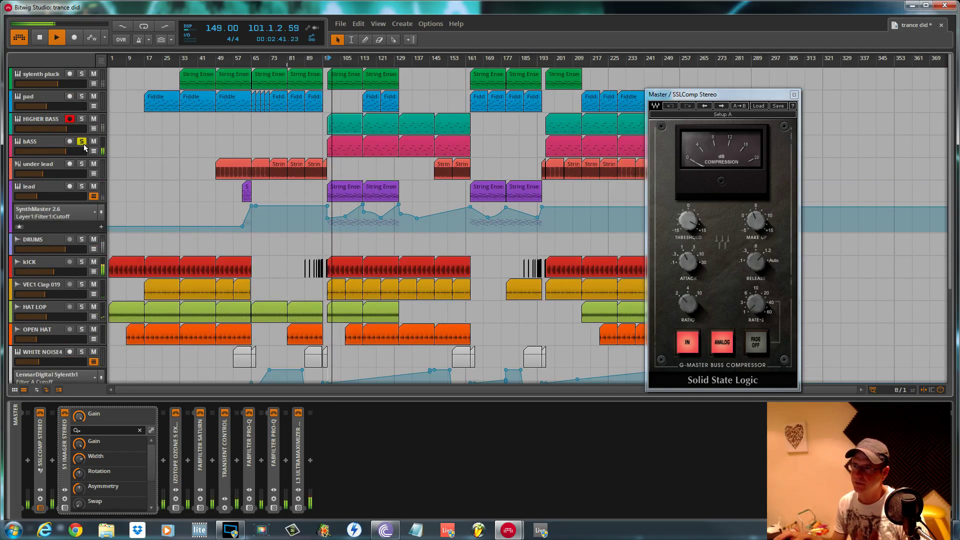
pyautogui.scroll(-5, 263, 302)
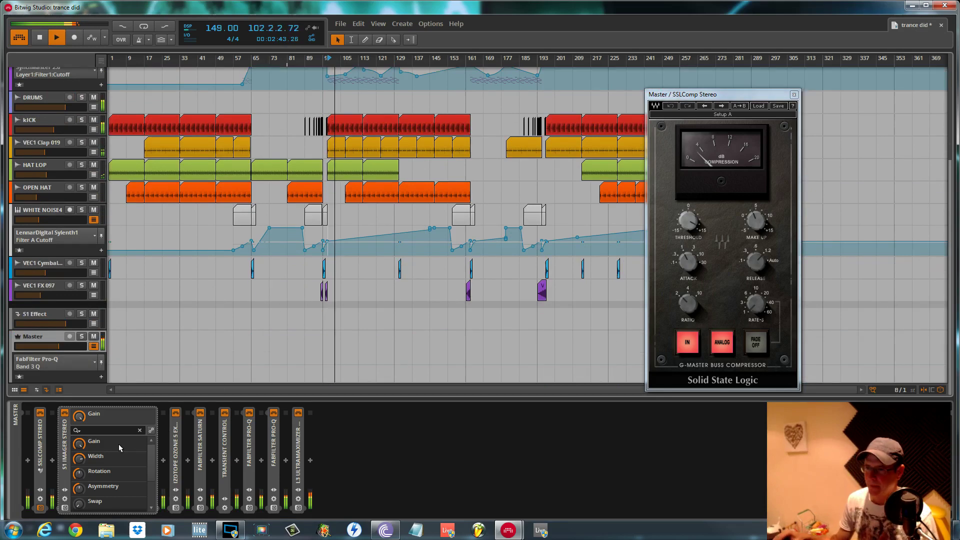
# Open the S1 Imager's plug-in window, compare the playing mix with the imager off and on, and stop playback
pyautogui.click(64, 443)
pyautogui.click(65, 507)
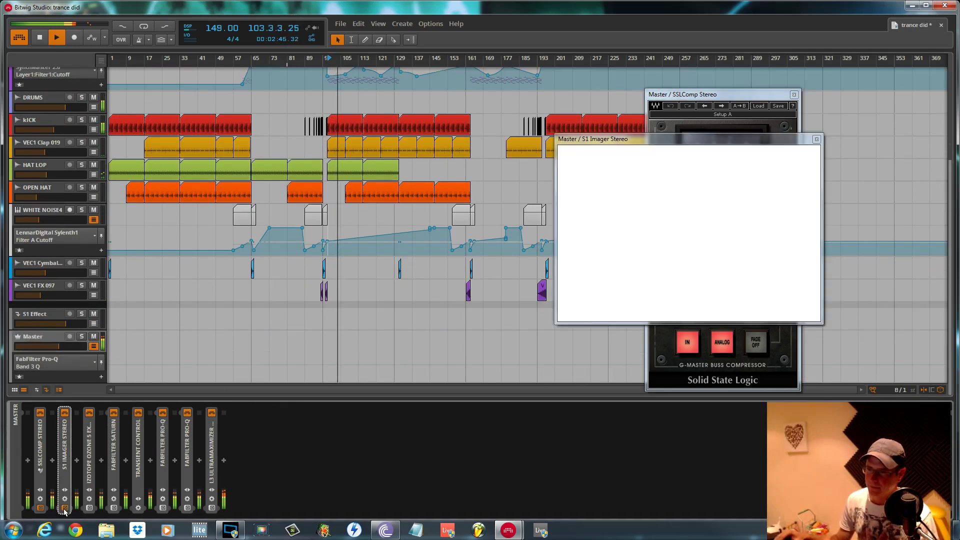
pyautogui.click(65, 413)
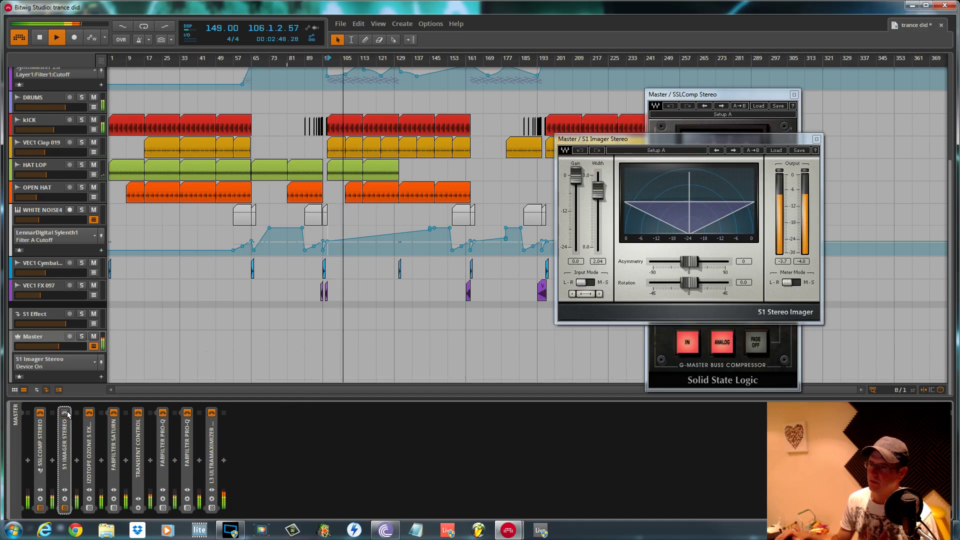
pyautogui.click(65, 413)
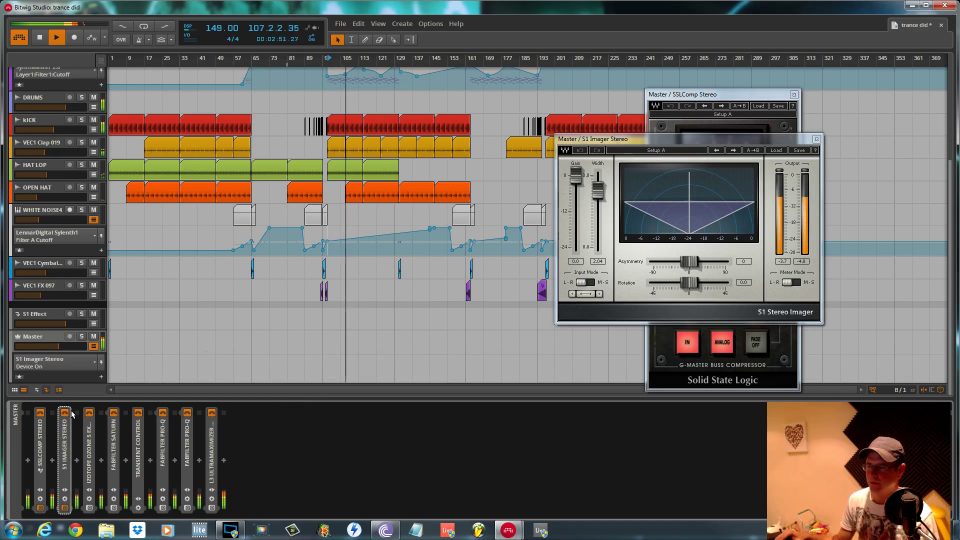
pyautogui.click(68, 414)
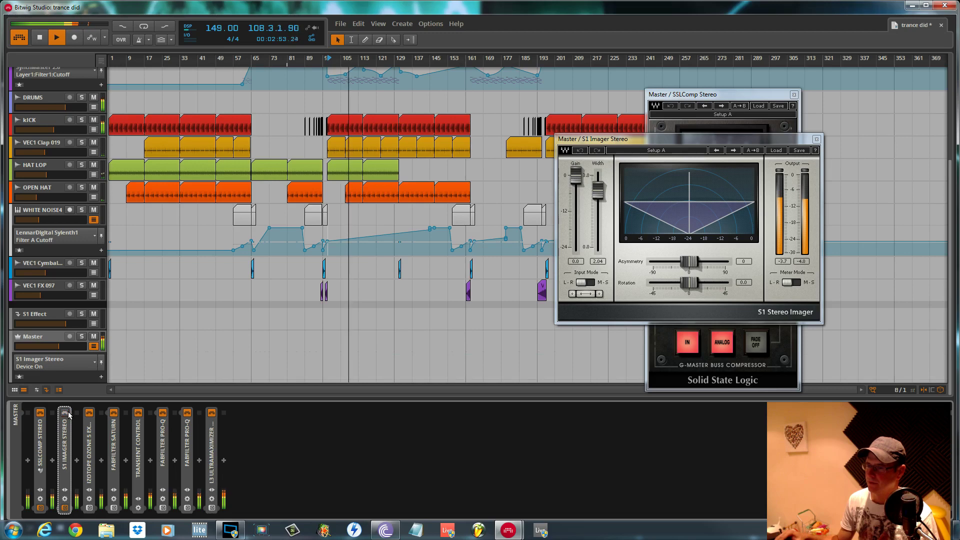
pyautogui.click(68, 414)
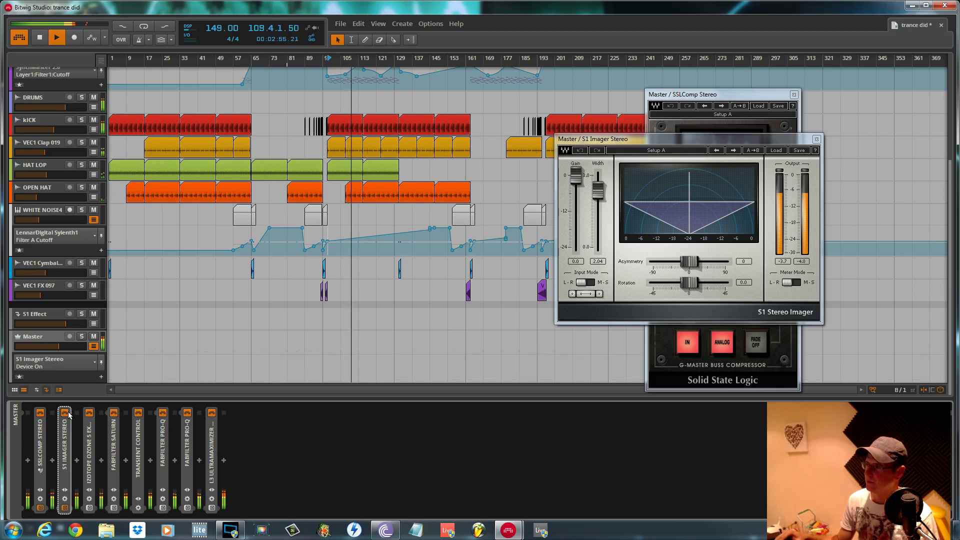
pyautogui.press('space')
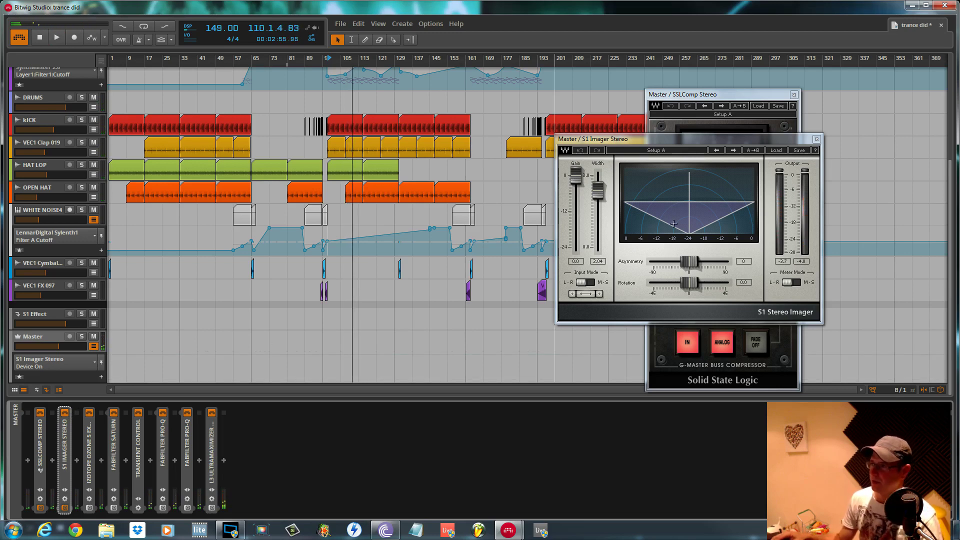
# Set the S1 Imager's Width to 2.09 and audition the mix briefly
pyautogui.moveTo(597, 190)
pyautogui.mouseDown()
pyautogui.moveTo(597, 247)
pyautogui.moveTo(597, 190)
pyautogui.mouseUp()
pyautogui.press('space')
pyautogui.press('space')
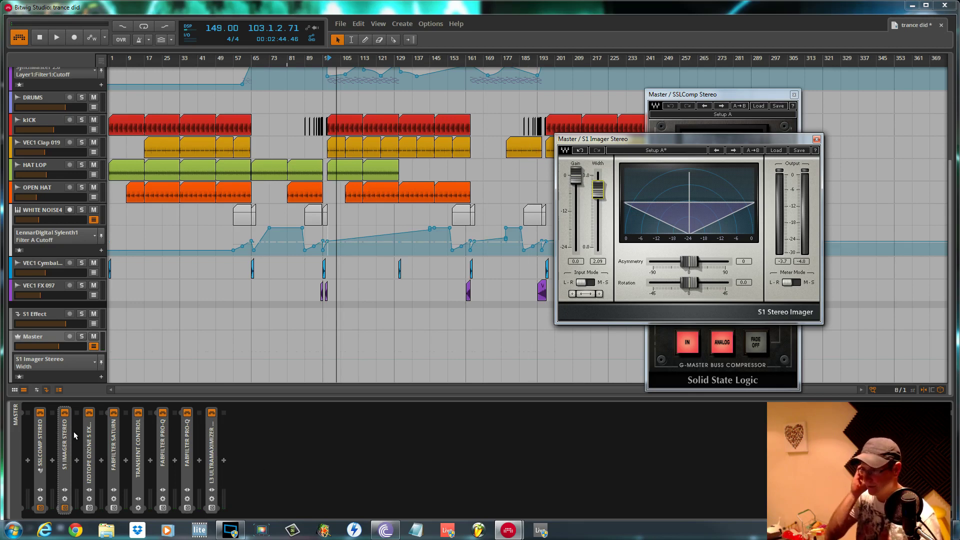
# Expand iZotope Ozone 5 Exciter on the Master and open its window, placing it clear for examining the four bands' exciter amounts
pyautogui.doubleClick(90, 446)
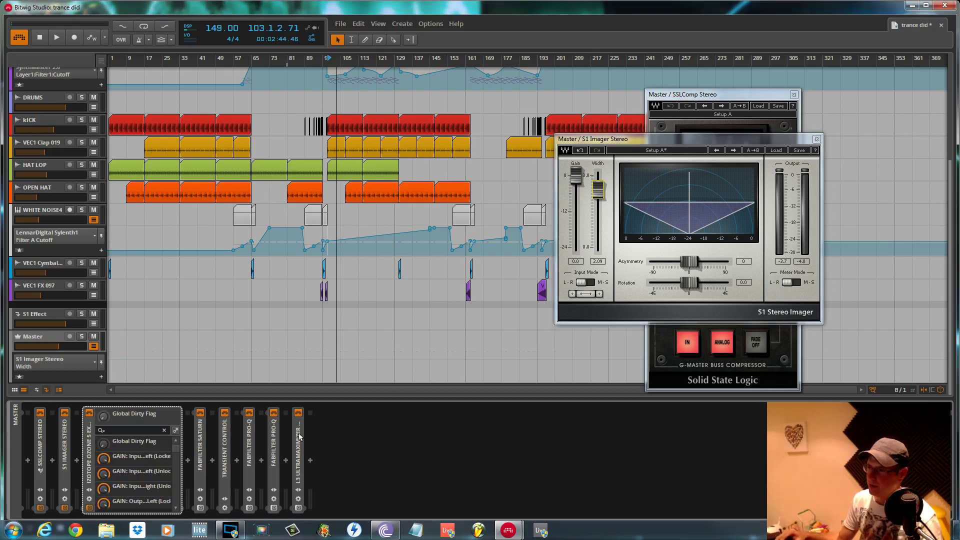
pyautogui.click(90, 508)
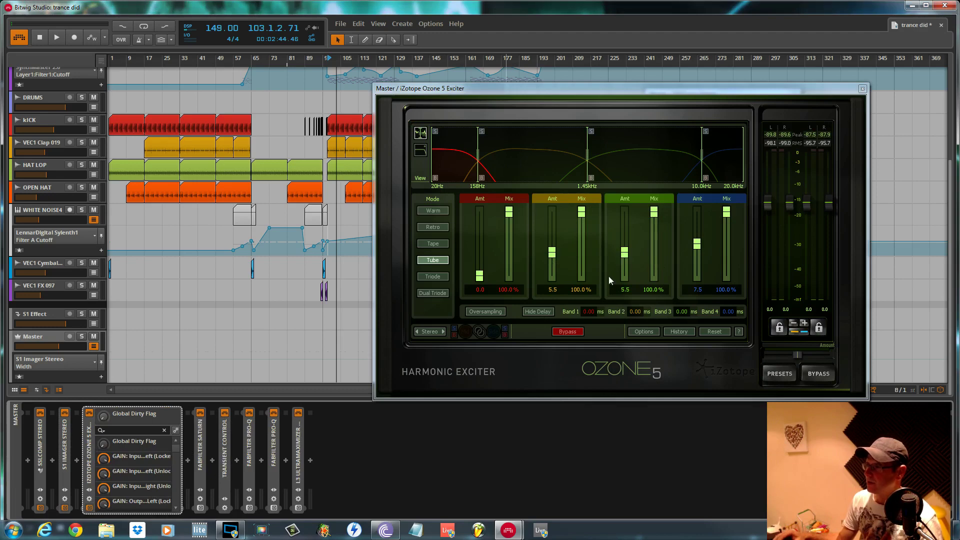
pyautogui.click(503, 95)
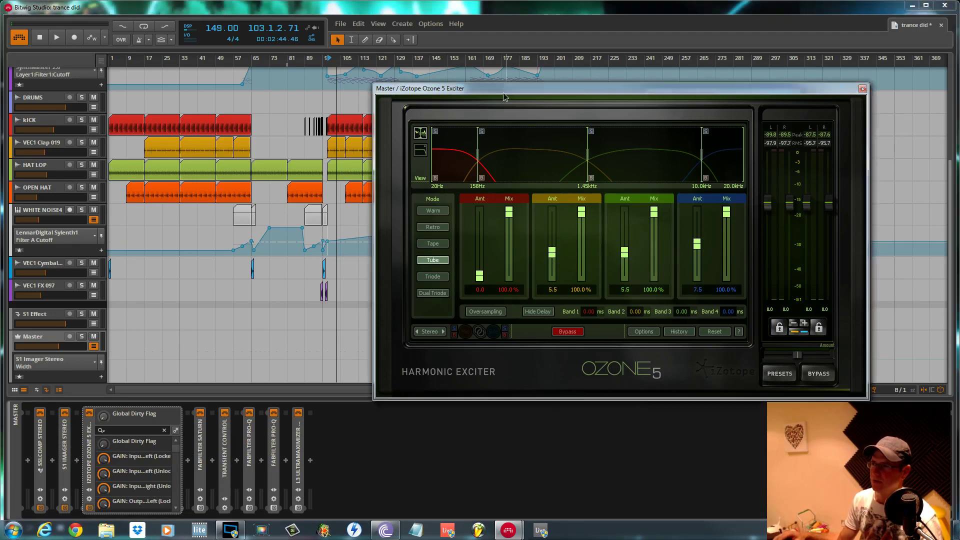
pyautogui.moveTo(503, 96); pyautogui.dragTo(588, 163)
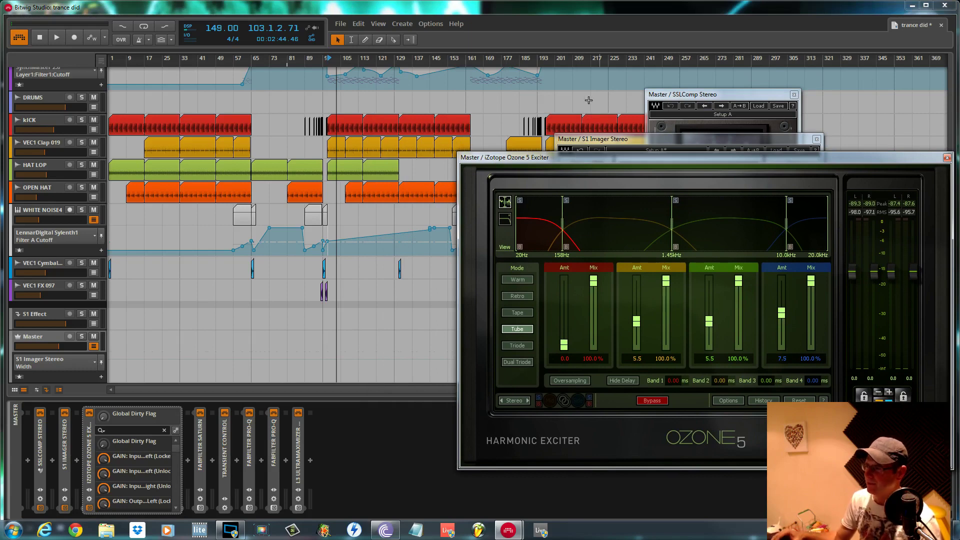
pyautogui.moveTo(701, 160); pyautogui.dragTo(609, 142)
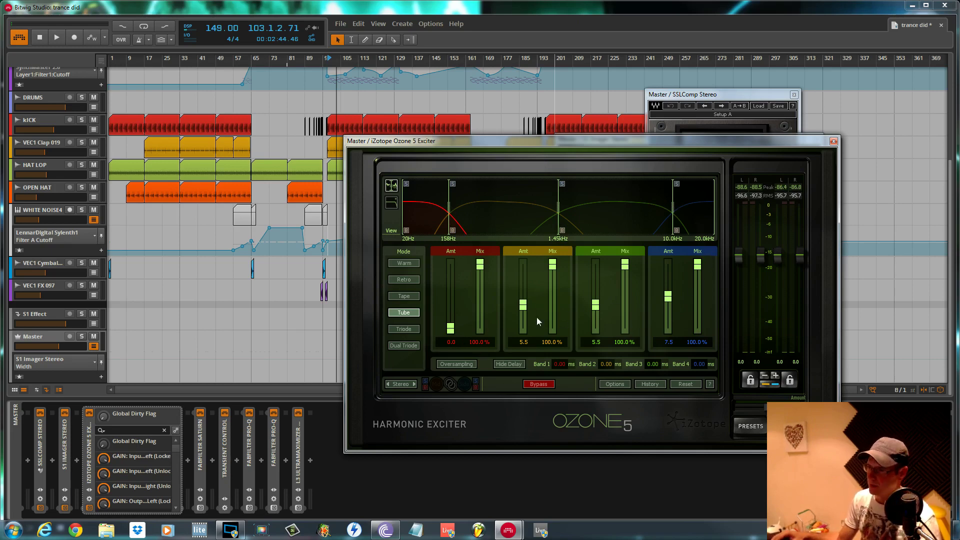
# Play the mix with the Ozone 5 Exciter off and on to compare, and close the exciter's window
pyautogui.press('space')
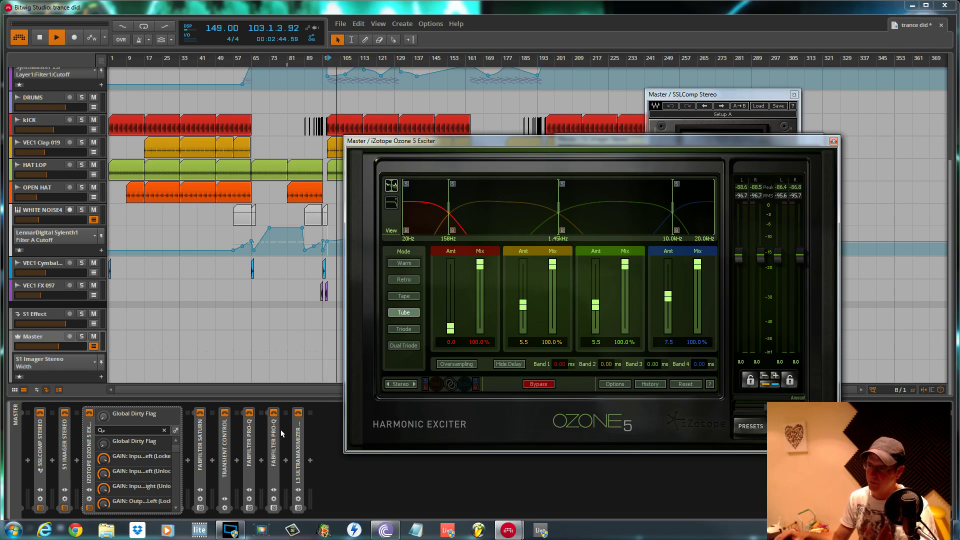
pyautogui.click(90, 413)
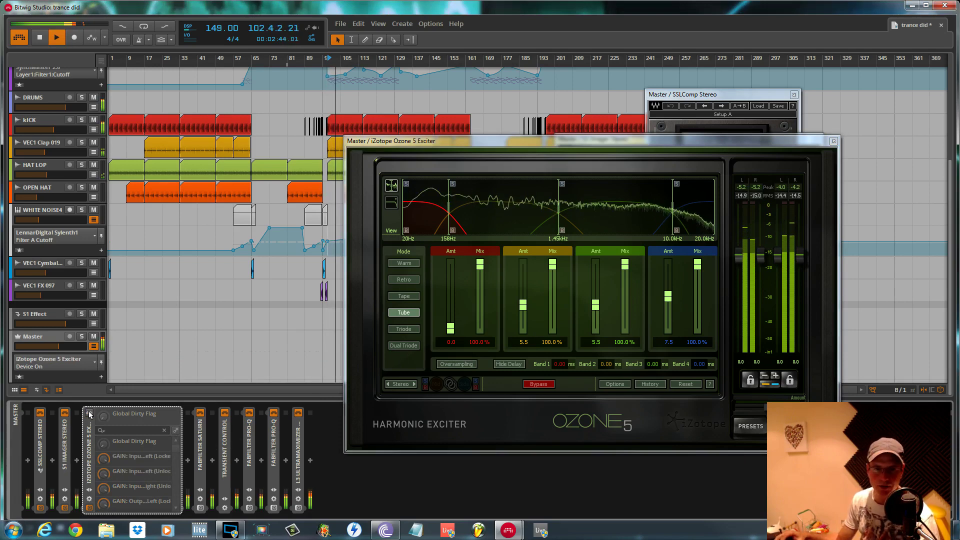
pyautogui.click(89, 413)
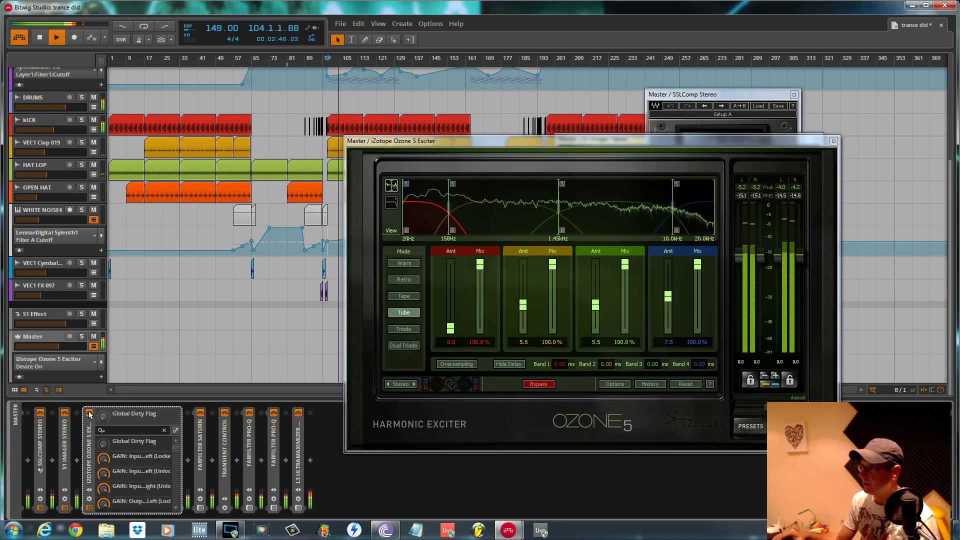
pyautogui.click(833, 142)
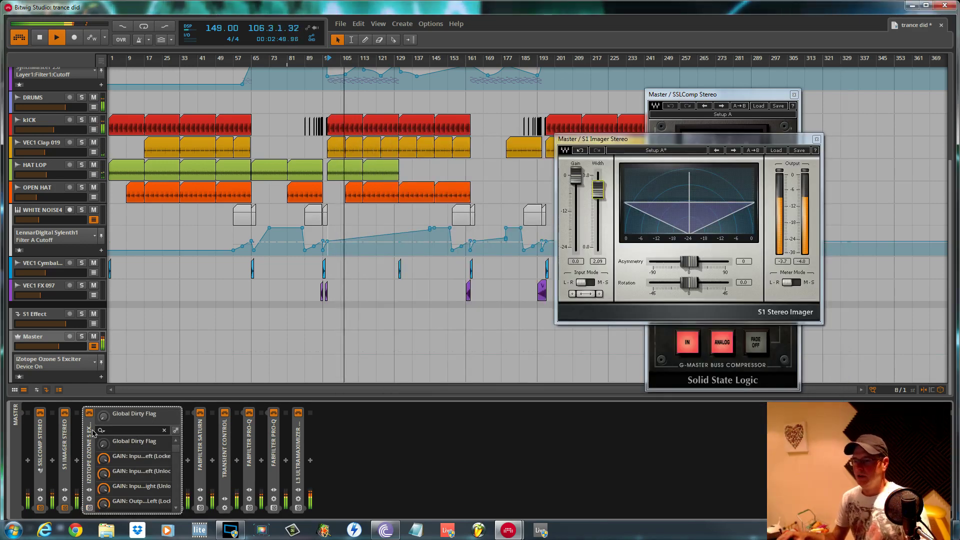
# Stop playback, expand FabFilter Saturn on the Master and open its plug-in window to examine the saturation settings
pyautogui.click(115, 441)
pyautogui.press('space')
pyautogui.click(113, 447)
pyautogui.doubleClick(113, 449)
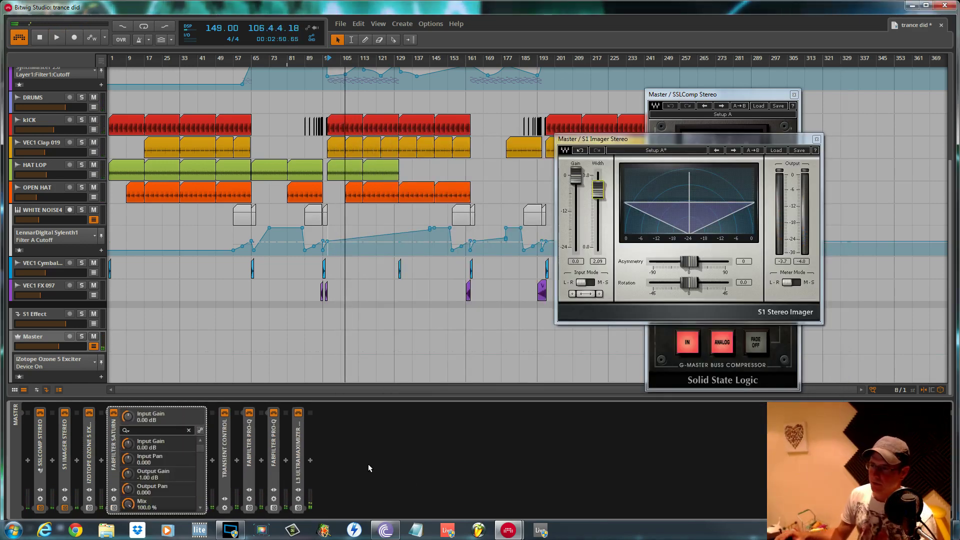
pyautogui.click(115, 508)
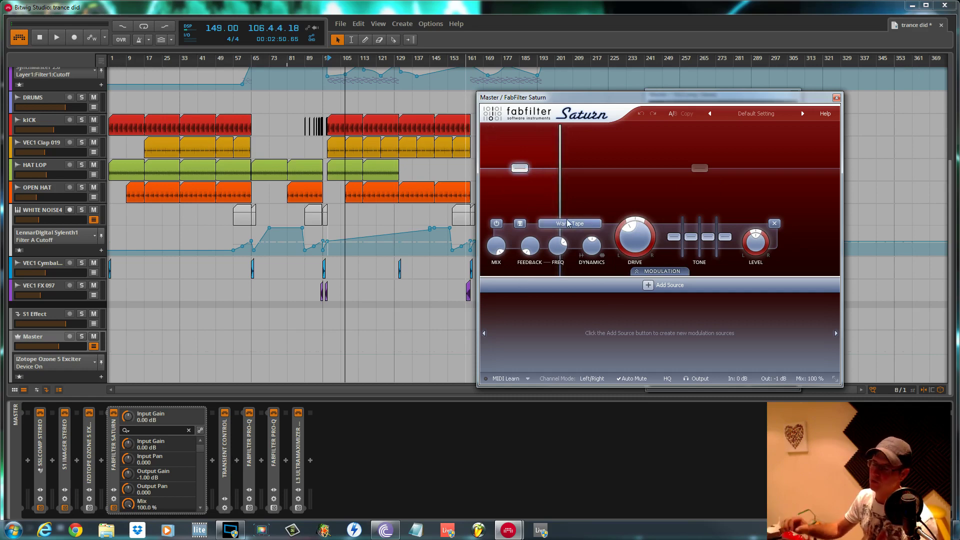
# Close the FabFilter Saturn, S1 Imager and SSLComp plug-in windows
pyautogui.click(835, 98)
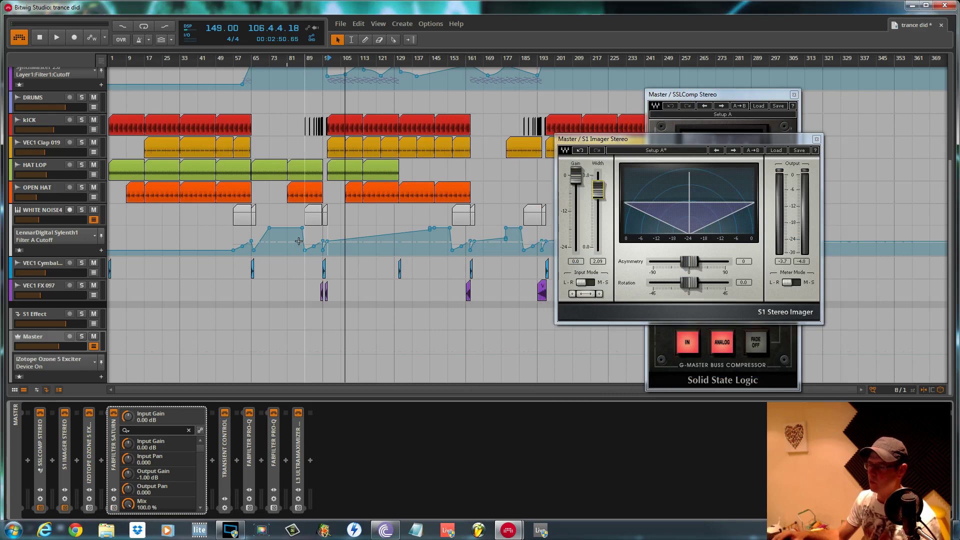
pyautogui.click(816, 139)
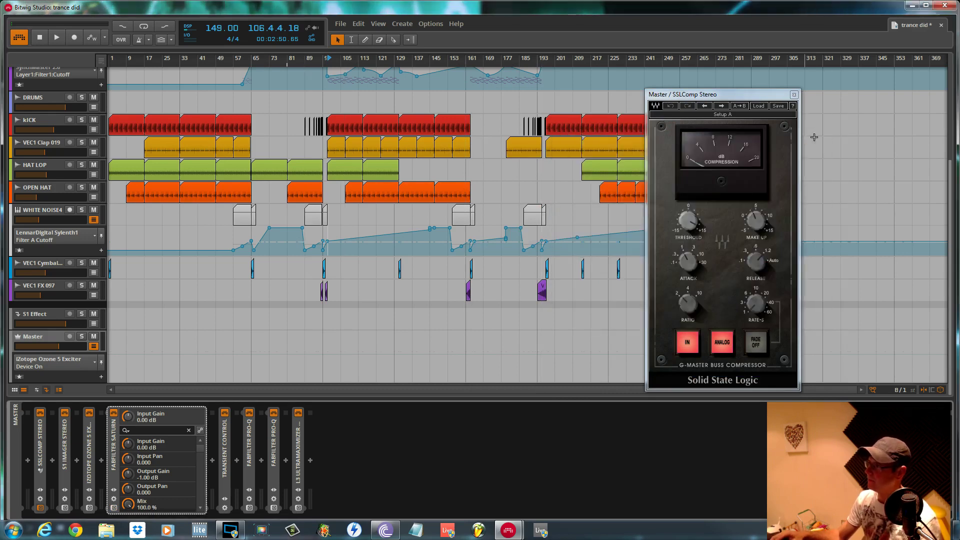
pyautogui.click(794, 94)
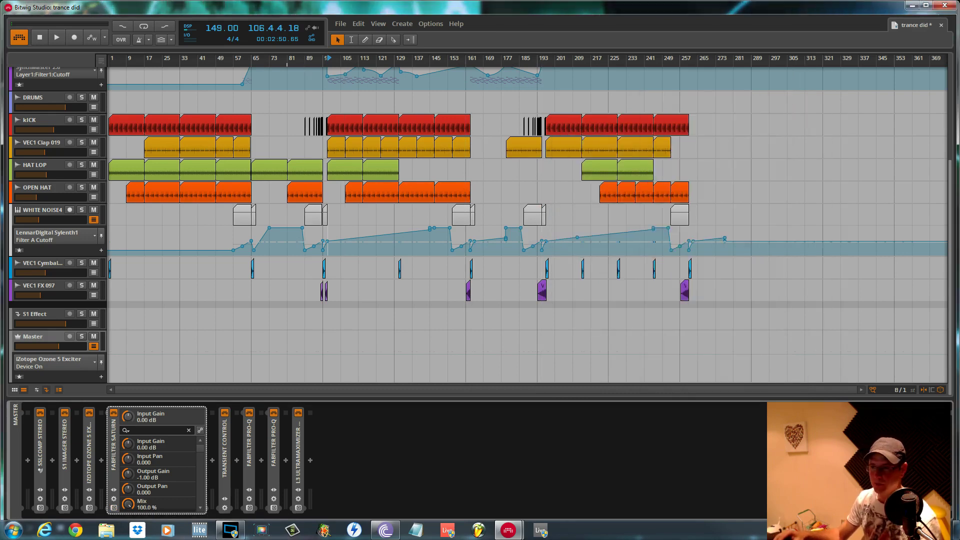
# Collapse FabFilter Saturn, expand Transient Control on the Master, and play the mix with Transient Control bypassed
pyautogui.click(114, 449)
pyautogui.click(138, 447)
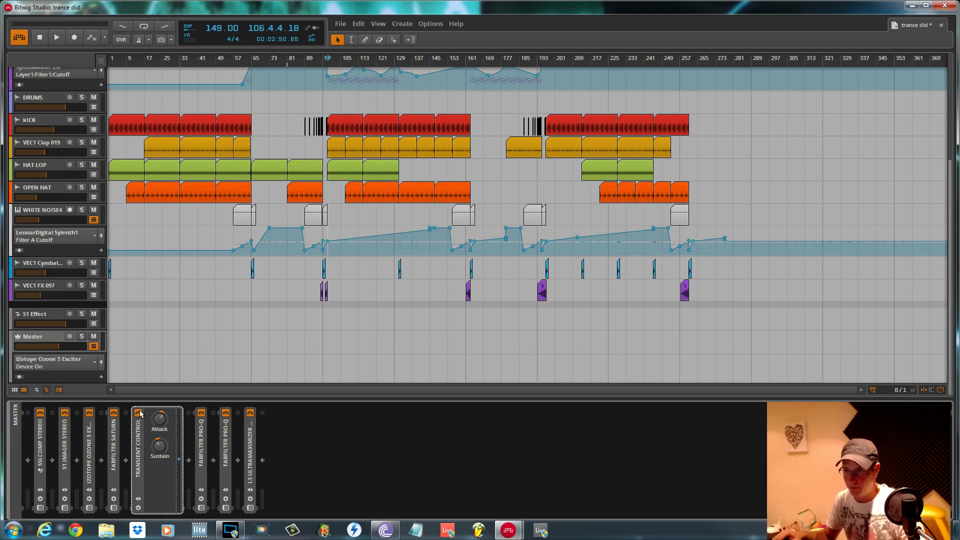
pyautogui.press('space')
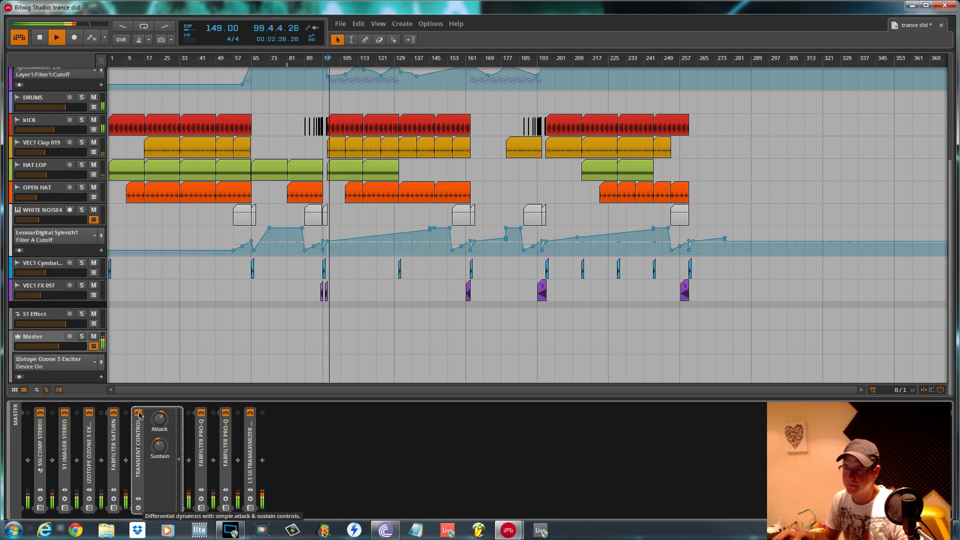
pyautogui.click(138, 413)
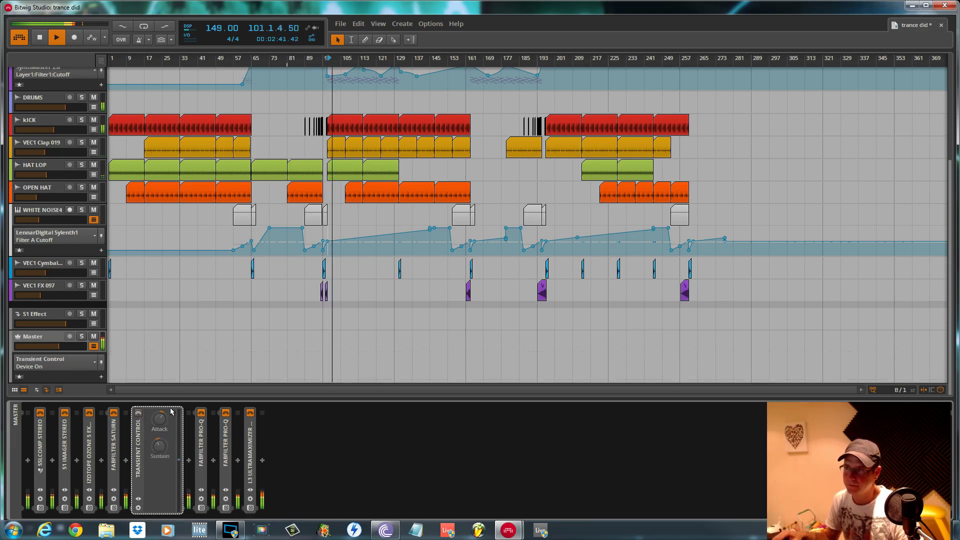
# Restart playback from bar 113, compare the mix with Transient Control on and off, and stop with it enabled
pyautogui.click(363, 235)
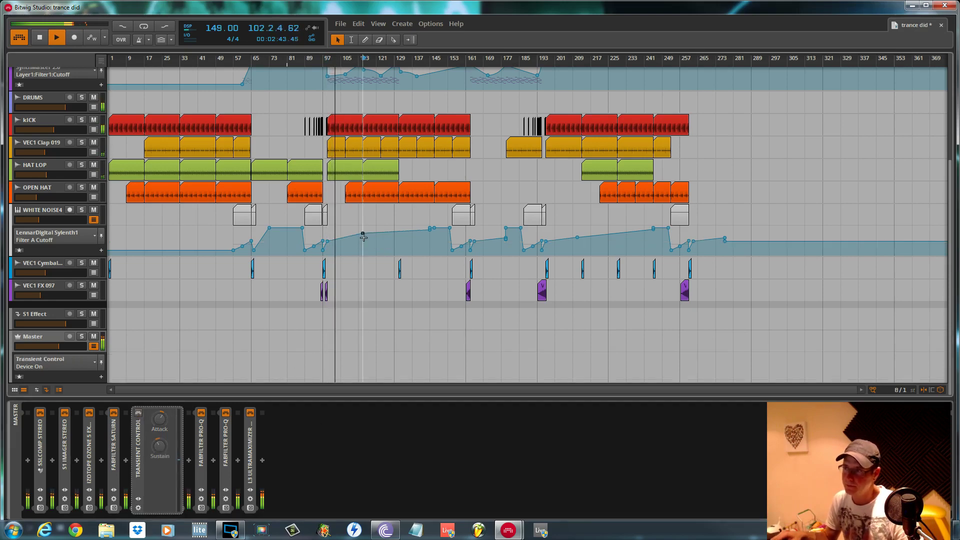
pyautogui.doubleClick(363, 234)
pyautogui.press('space')
pyautogui.press('space')
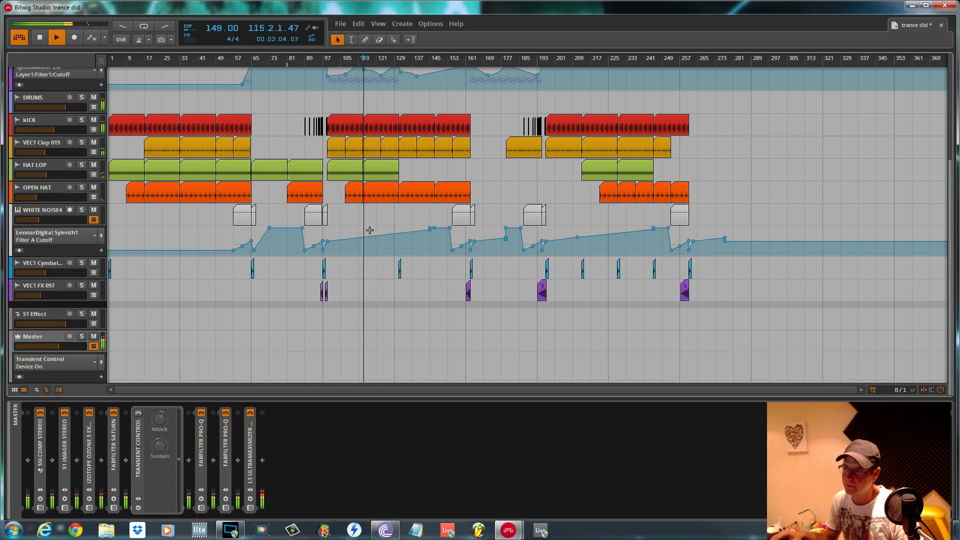
pyautogui.click(138, 413)
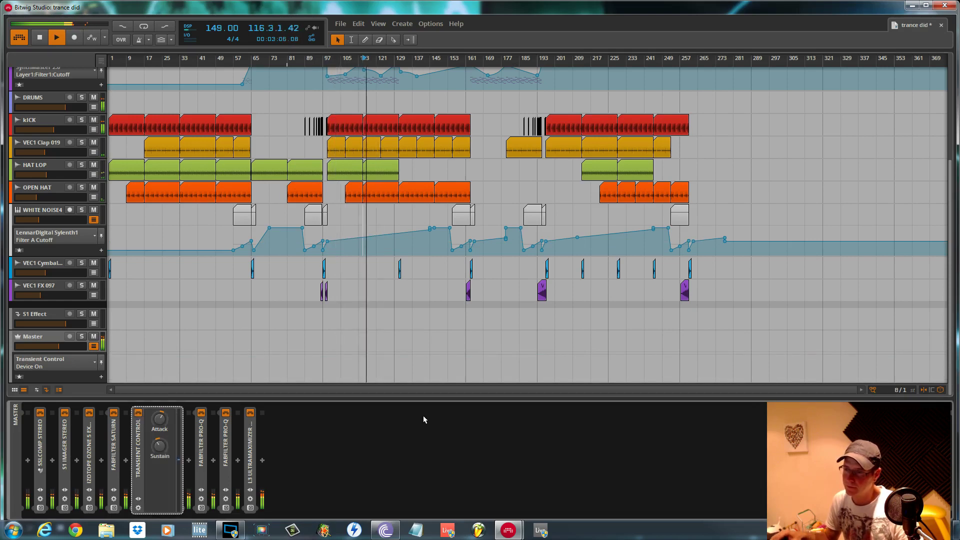
pyautogui.click(139, 413)
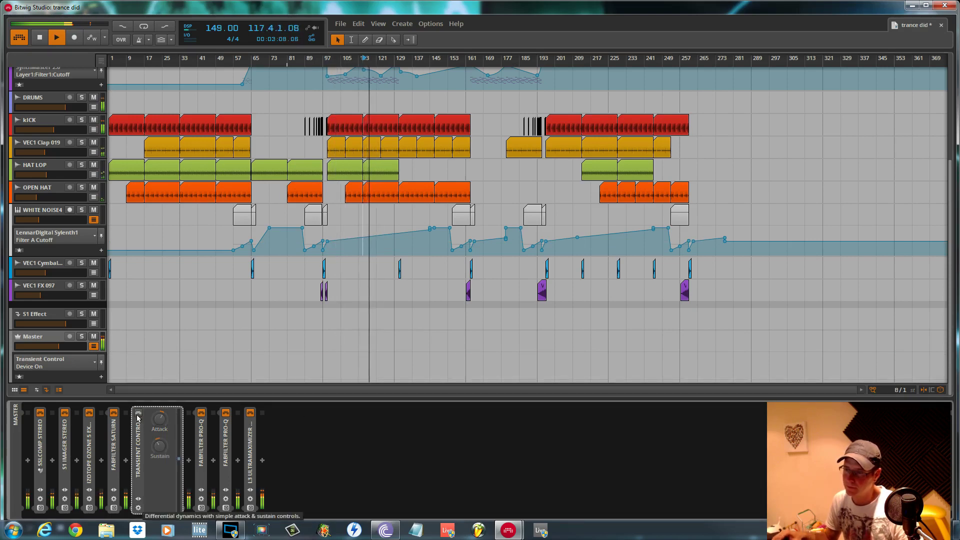
pyautogui.click(138, 413)
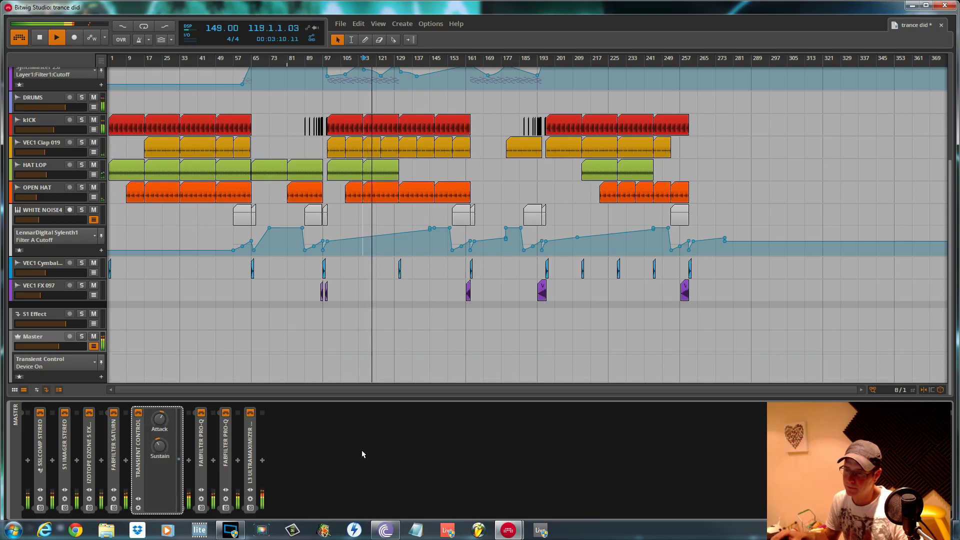
pyautogui.press('space')
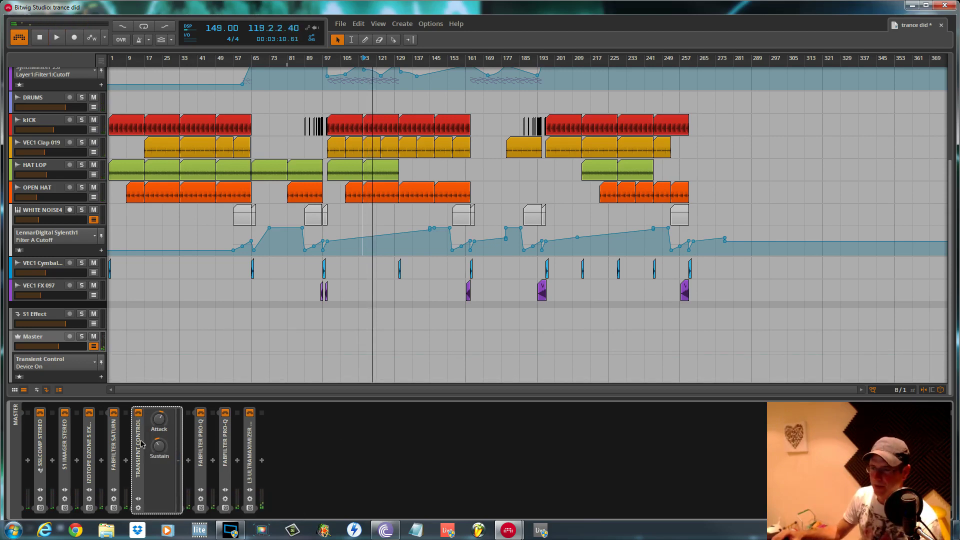
# Collapse Transient Control, expand the first FabFilter Pro-Q on the Master, and place its plug-in window clear of the device chain
pyautogui.click(140, 442)
pyautogui.click(165, 443)
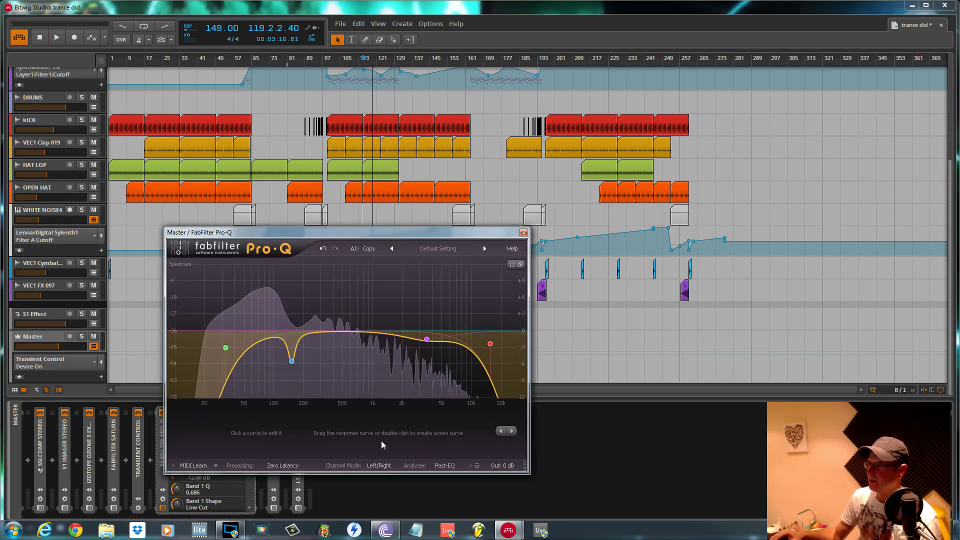
pyautogui.click(163, 508)
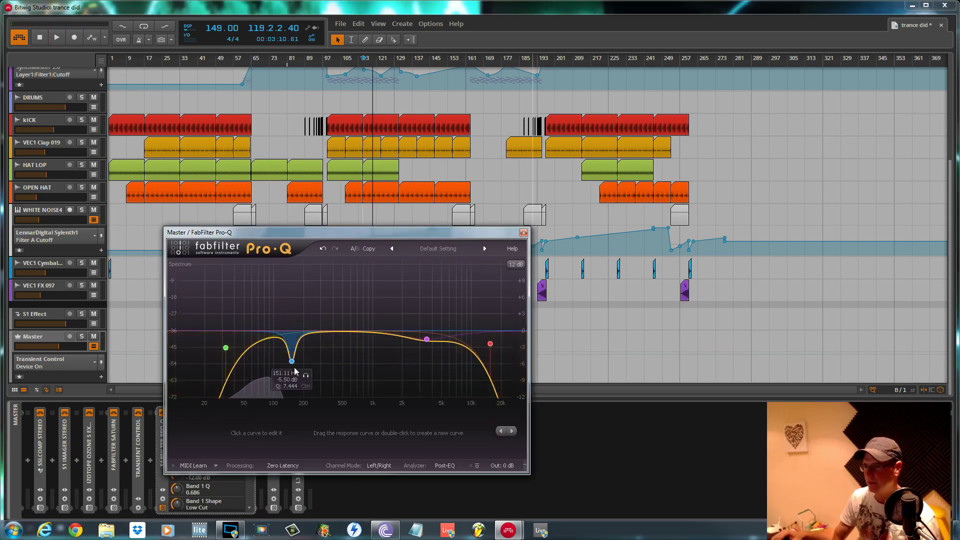
pyautogui.moveTo(302, 242); pyautogui.dragTo(471, 111)
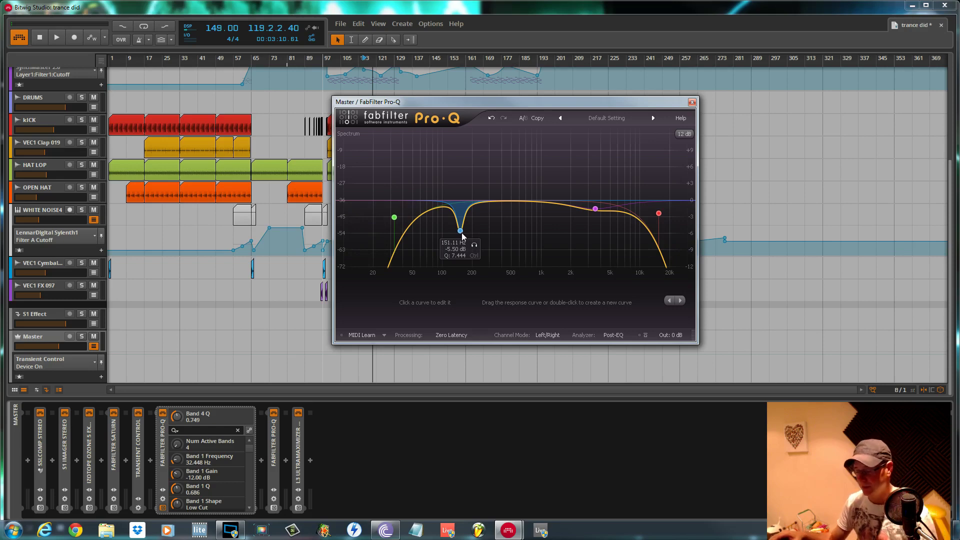
# Play the mix and audition the 151 Hz dip of the first Pro-Q in isolation, switch back to the full mix, and stop playback
pyautogui.click(474, 245)
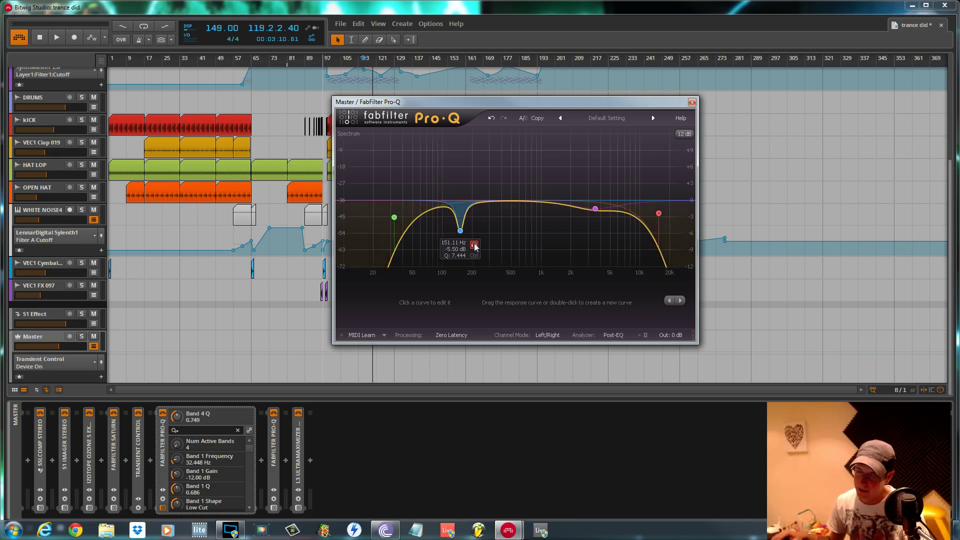
pyautogui.press('space')
pyautogui.click(474, 245)
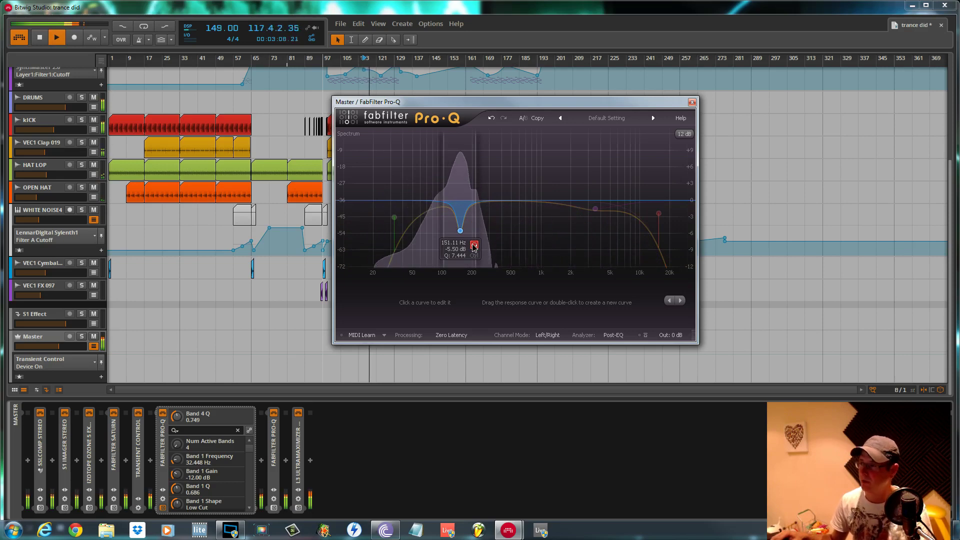
pyautogui.click(474, 245)
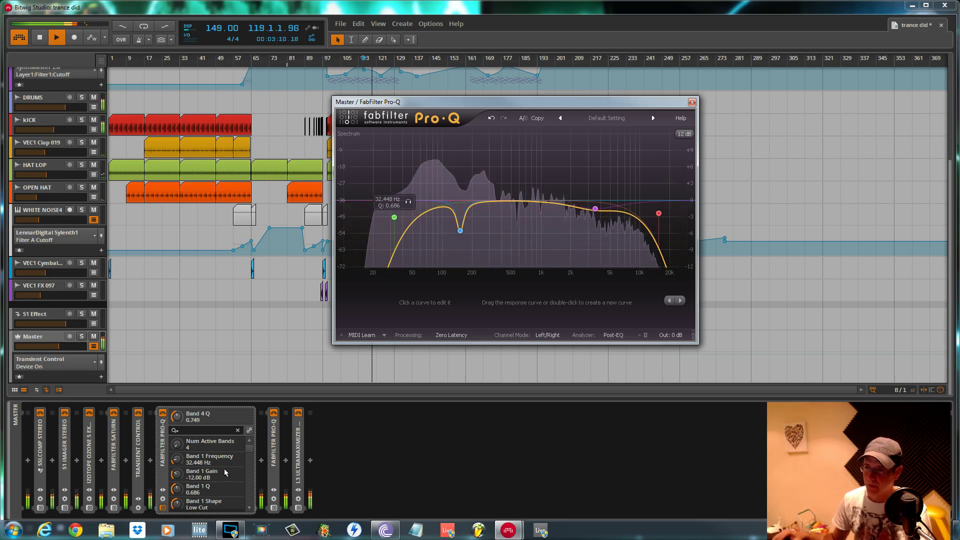
pyautogui.click(167, 412)
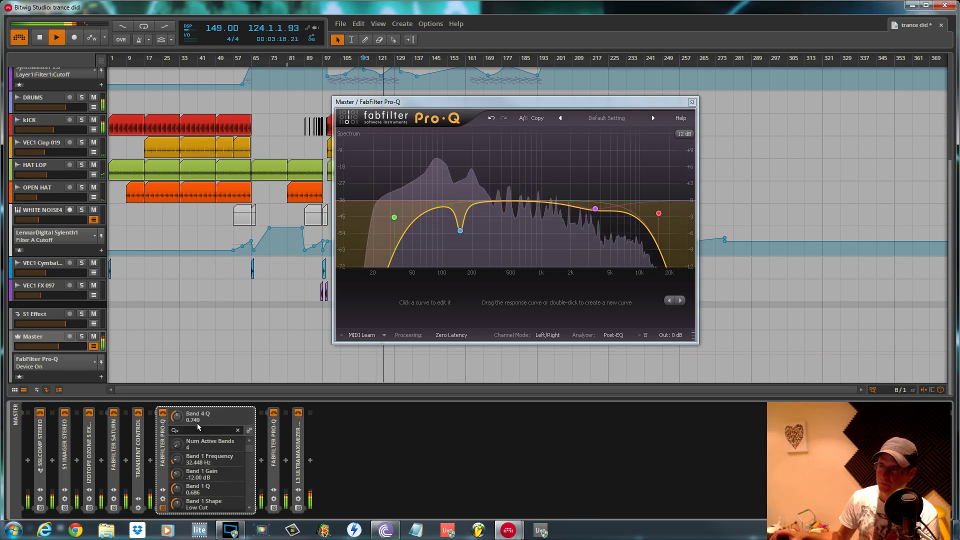
pyautogui.press('space')
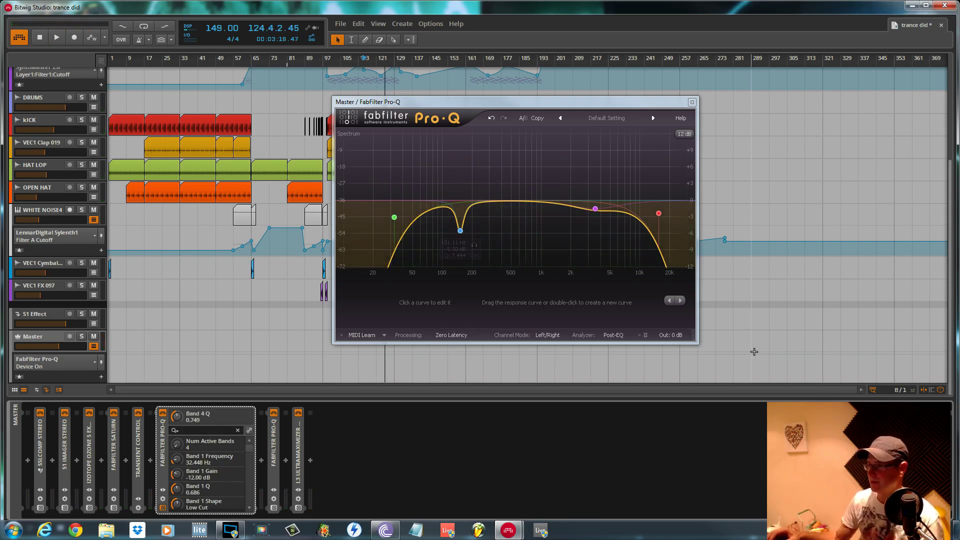
# Move the Pro-Q window down to reveal the drum tracks and select the HAT LOP track to show its EQ-5
pyautogui.moveTo(527, 110); pyautogui.dragTo(523, 218)
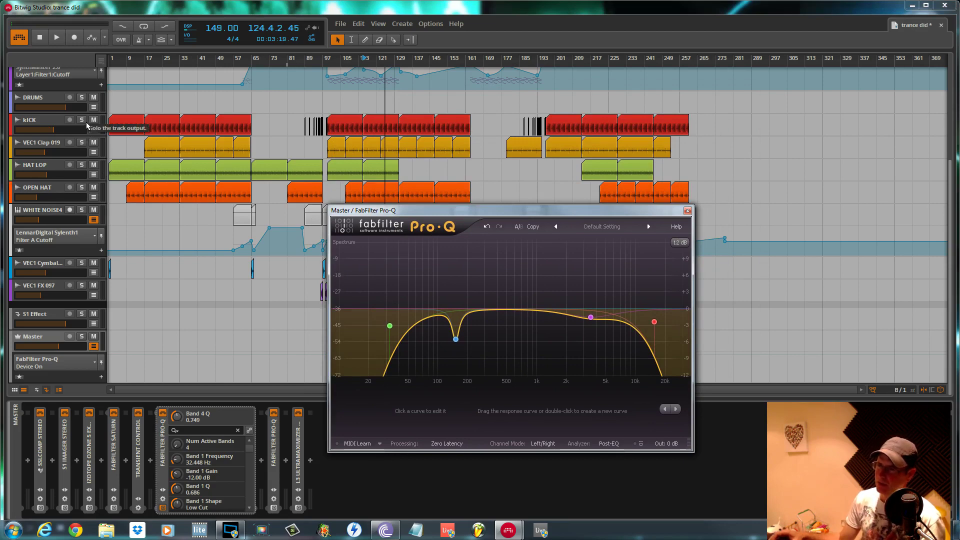
pyautogui.click(61, 173)
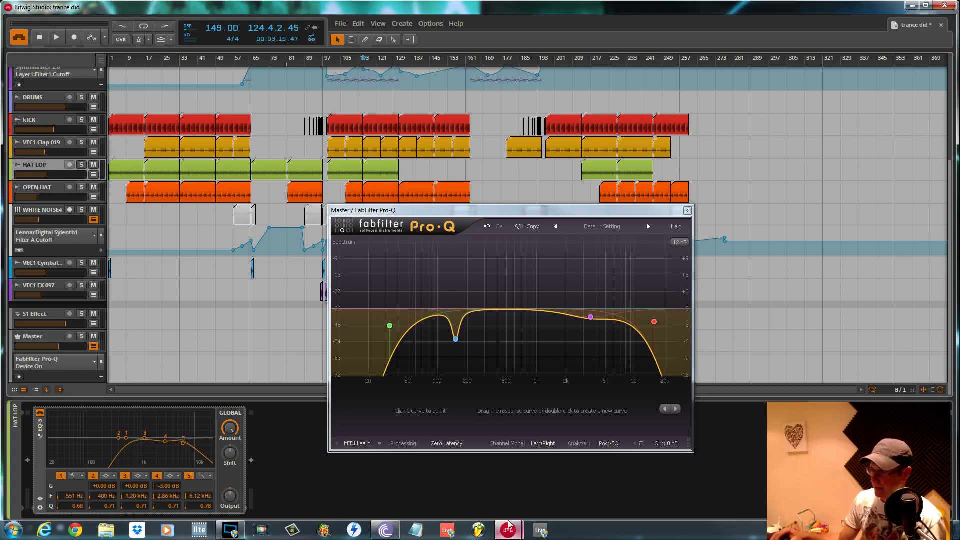
pyautogui.moveTo(509, 524)
pyautogui.click(519, 471)
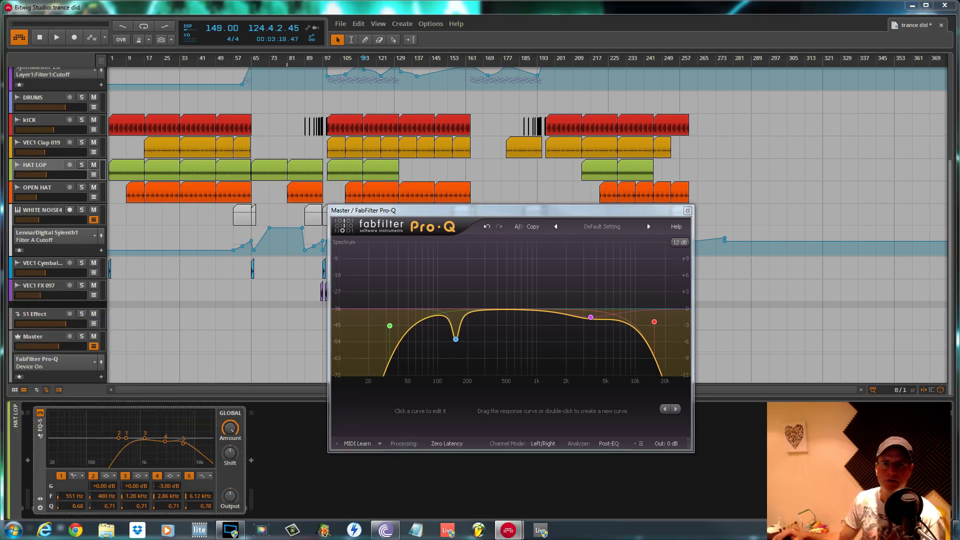
pyautogui.moveTo(0, 44); pyautogui.dragTo(512, 1)
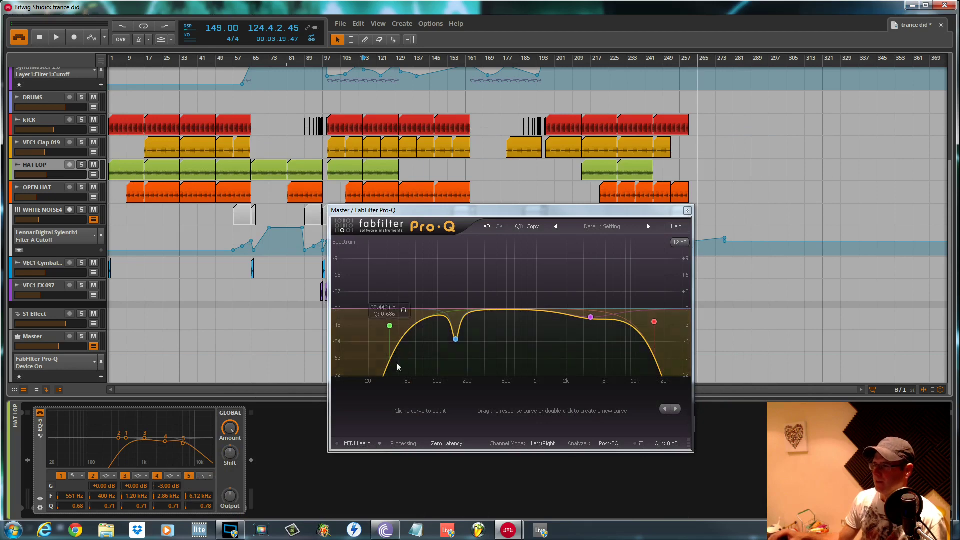
# Audition the high-cut band of the Master's Pro-Q in isolation during playback, return to the full mix, and stop
pyautogui.click(670, 307)
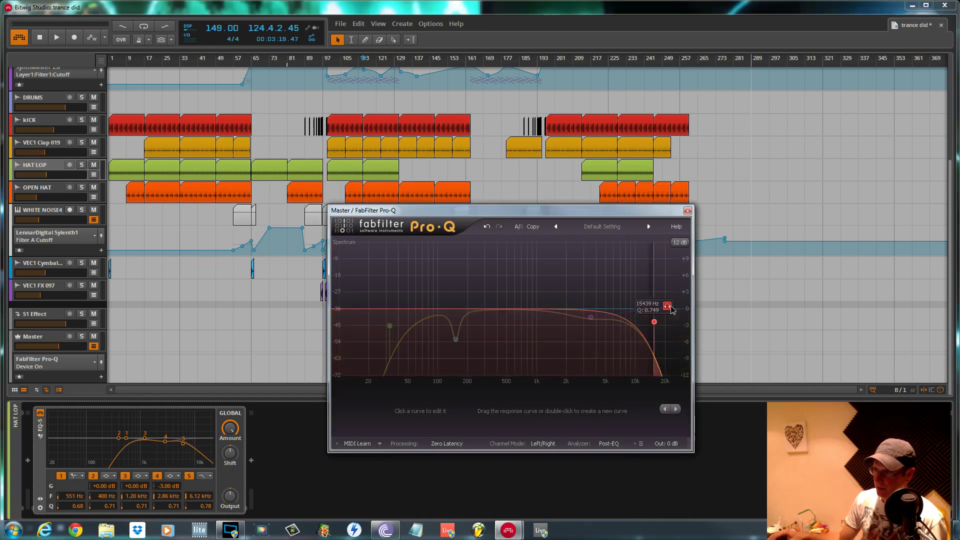
pyautogui.press('space')
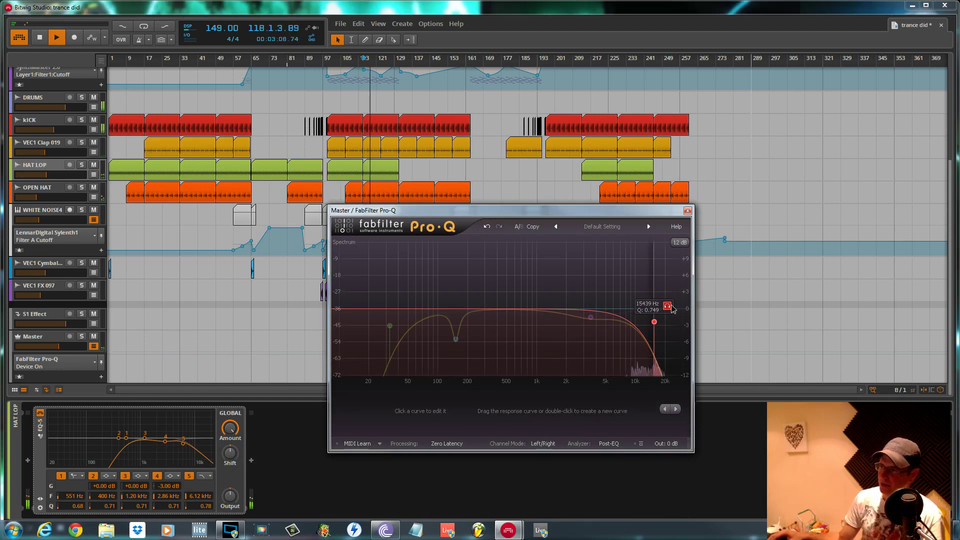
pyautogui.moveTo(671, 308); pyautogui.dragTo(674, 309)
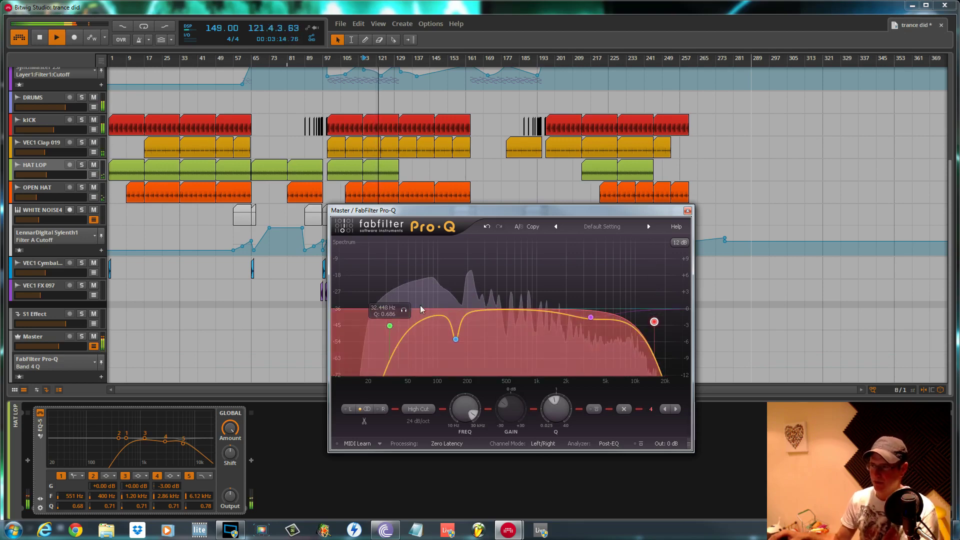
pyautogui.press('space')
# Audition the low-cut band of the Master's Pro-Q in isolation during playback and stop
pyautogui.click(403, 313)
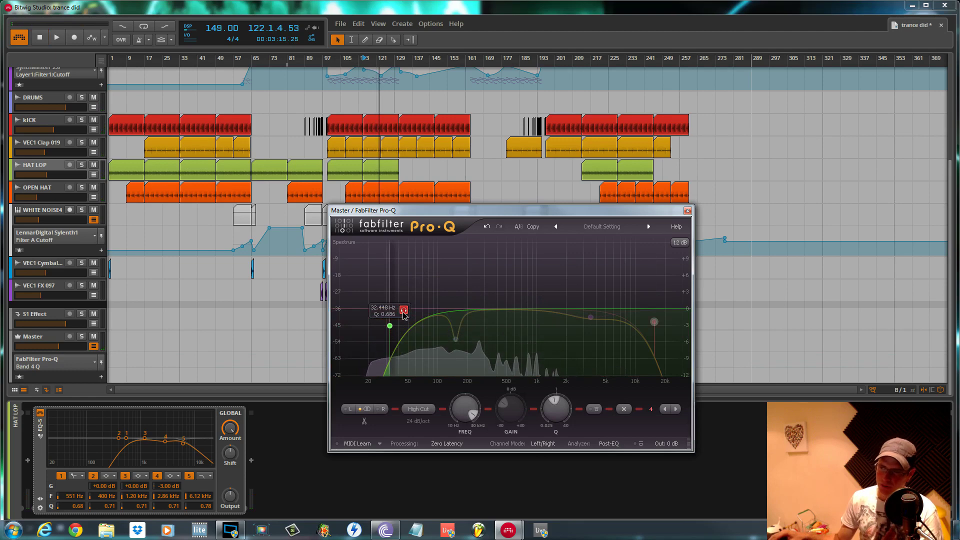
pyautogui.press('space')
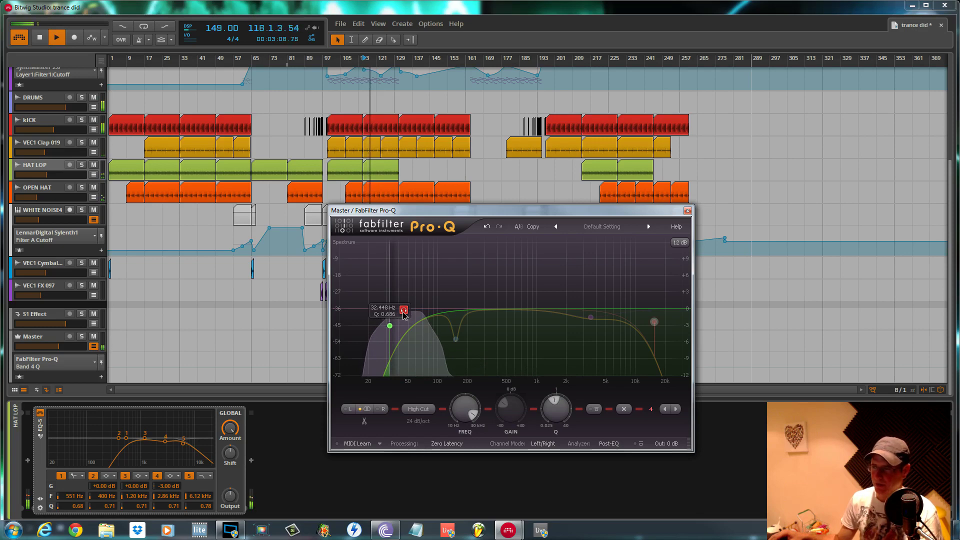
pyautogui.click(403, 311)
pyautogui.press('space')
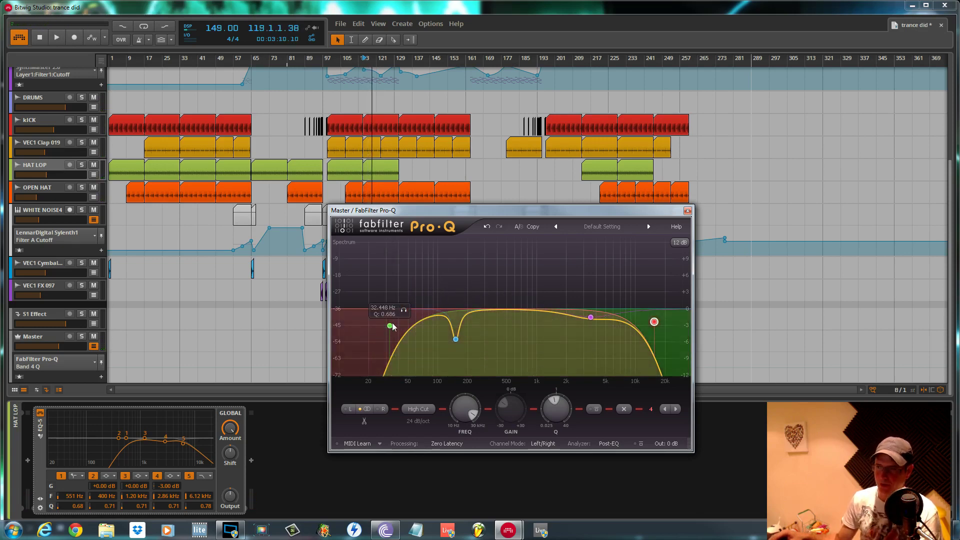
# Adjust the Pro-Q low cut to about 33 Hz with a Q of 0.847, auditioning it during playback
pyautogui.press('space')
pyautogui.moveTo(392, 326); pyautogui.dragTo(406, 312)
pyautogui.click(404, 301)
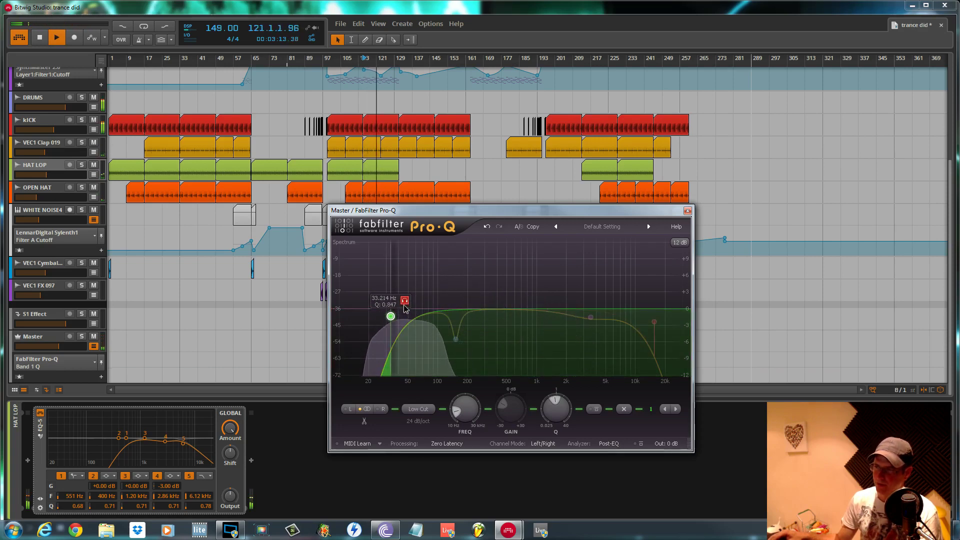
pyautogui.moveTo(406, 307); pyautogui.dragTo(405, 307)
pyautogui.press('space')
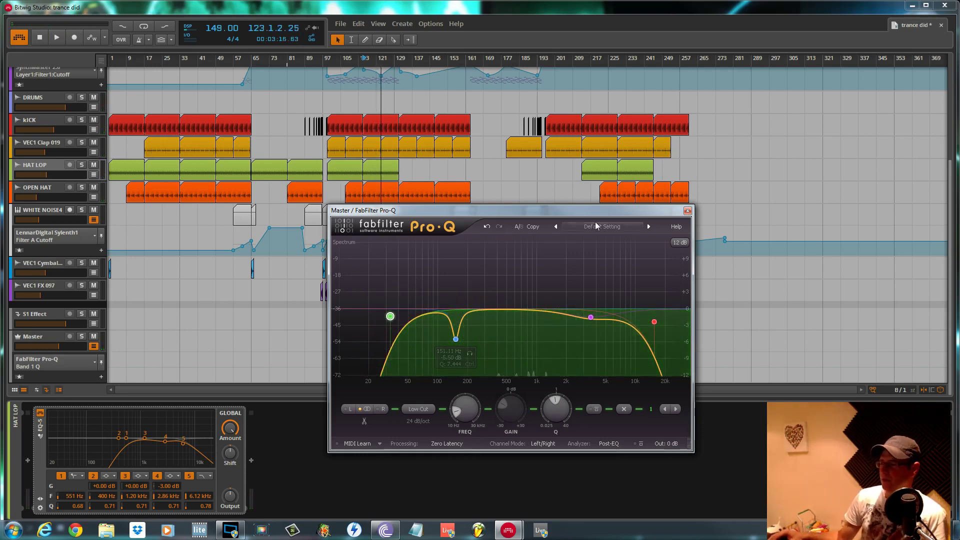
pyautogui.click(687, 211)
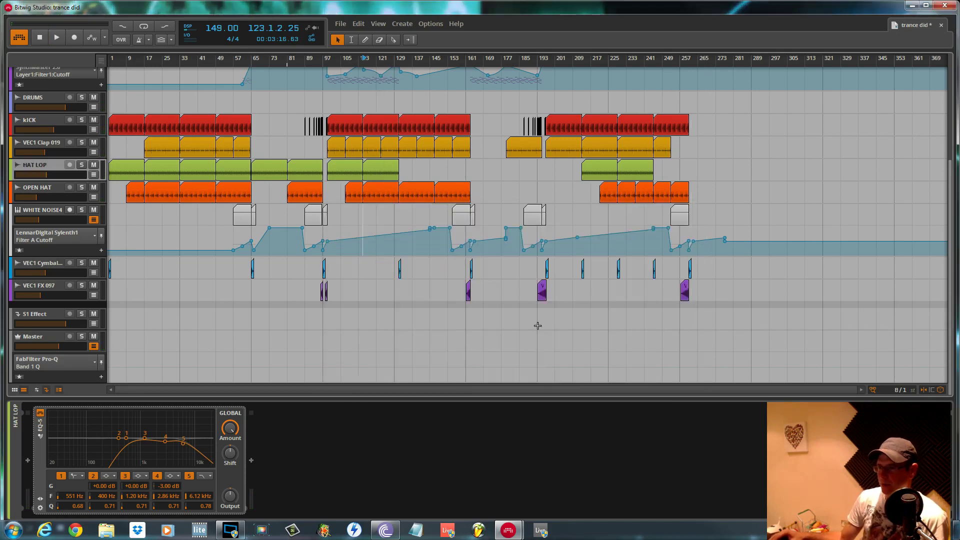
pyautogui.click(45, 334)
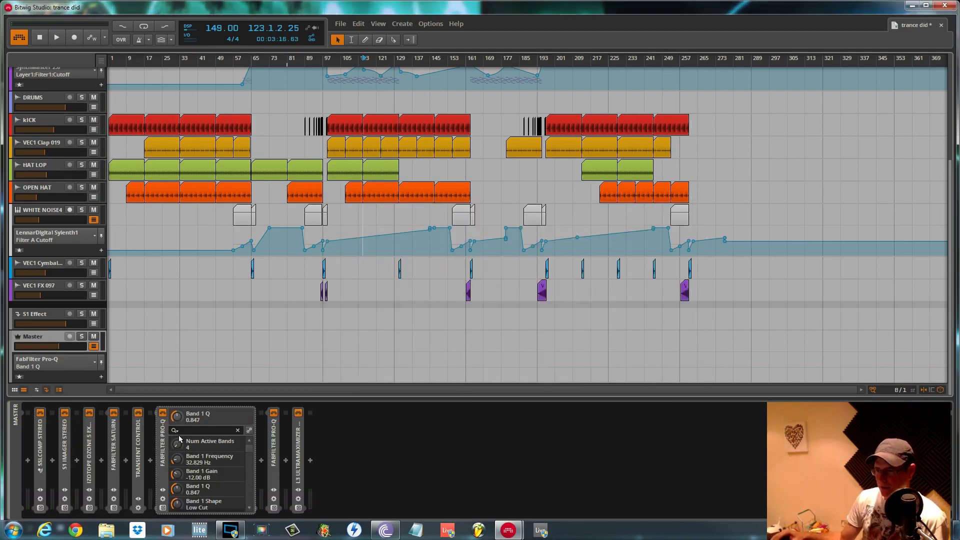
pyautogui.click(165, 442)
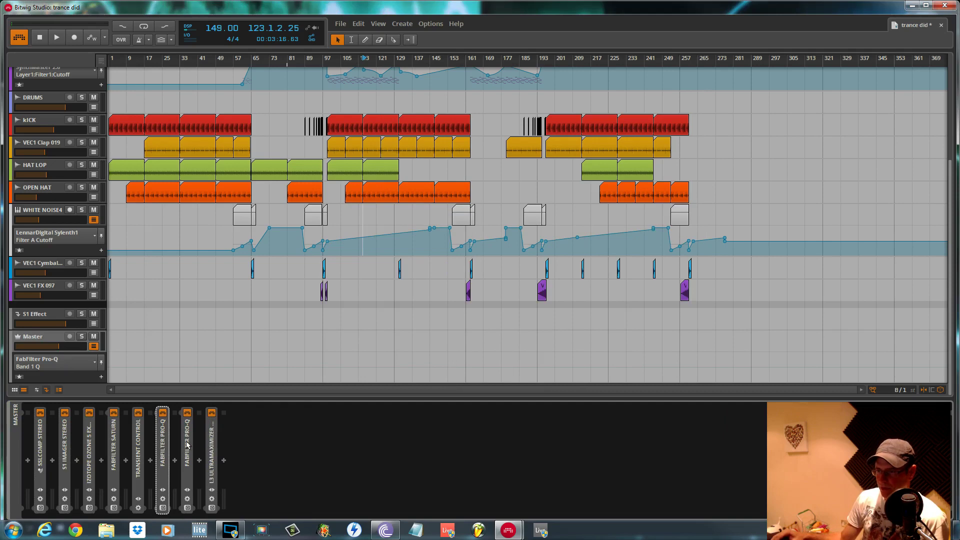
# Expand the second FabFilter Pro-Q on the Master, open its window clear of the device chain, and play the mix to examine its mid/side bands
pyautogui.click(187, 444)
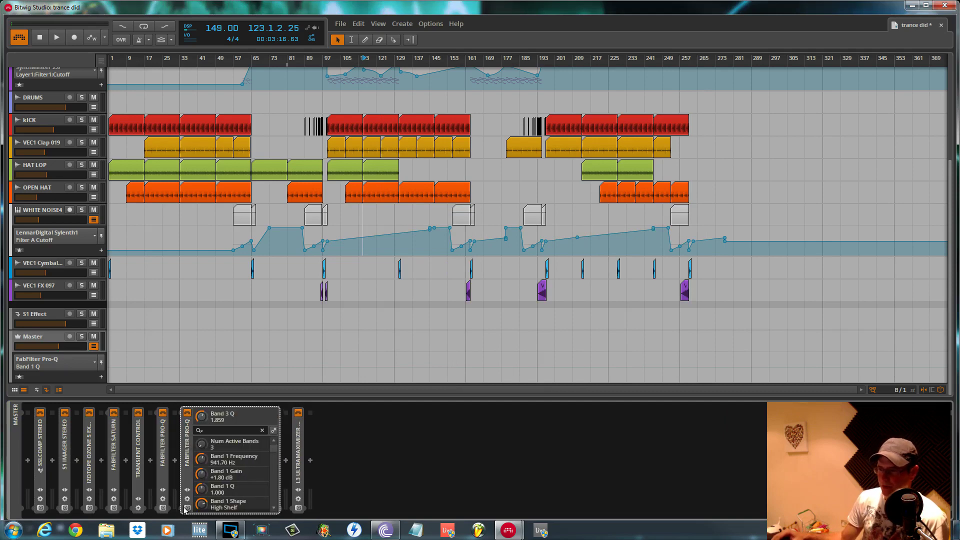
pyautogui.click(187, 508)
pyautogui.moveTo(734, 185); pyautogui.dragTo(522, 195)
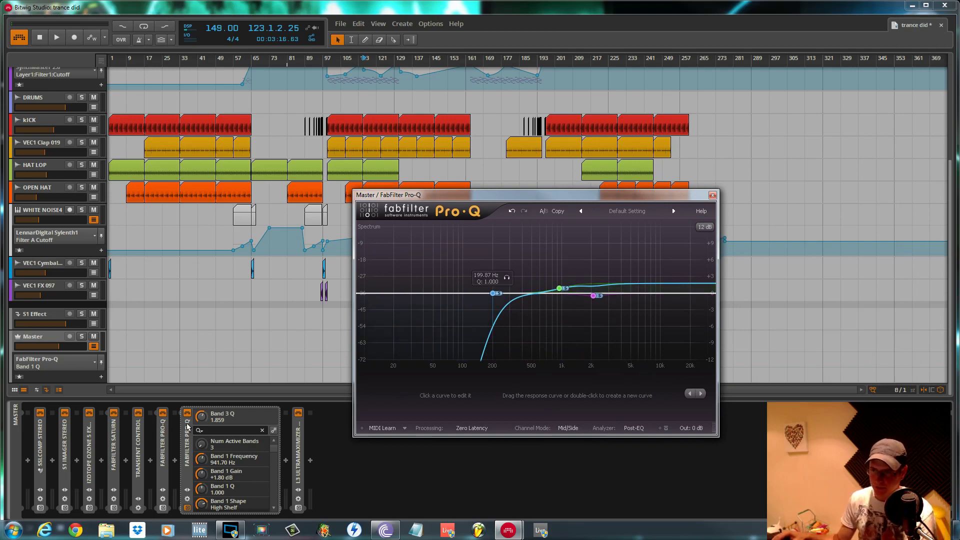
pyautogui.press('space')
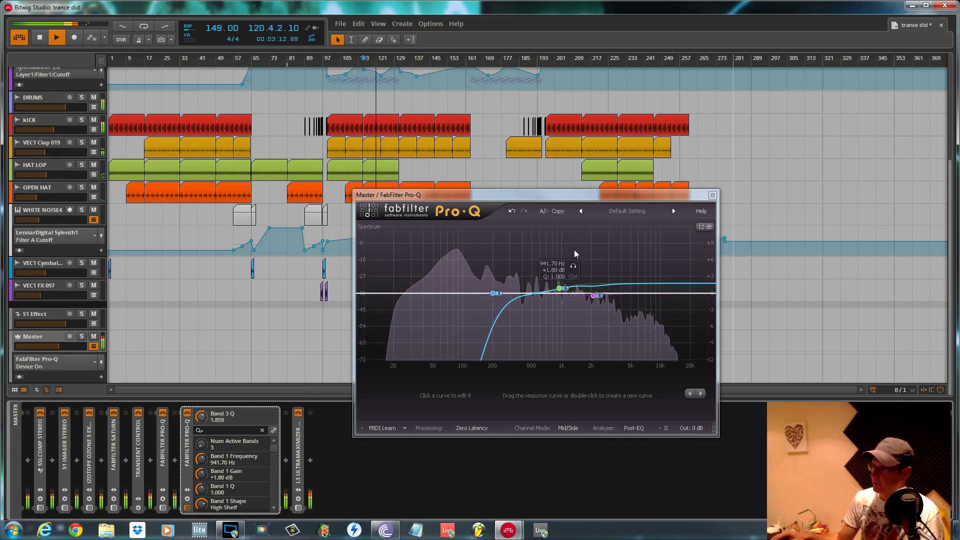
# Audition the second Pro-Q's 941.70 Hz high shelf in isolation, then stop playback
pyautogui.click(573, 266)
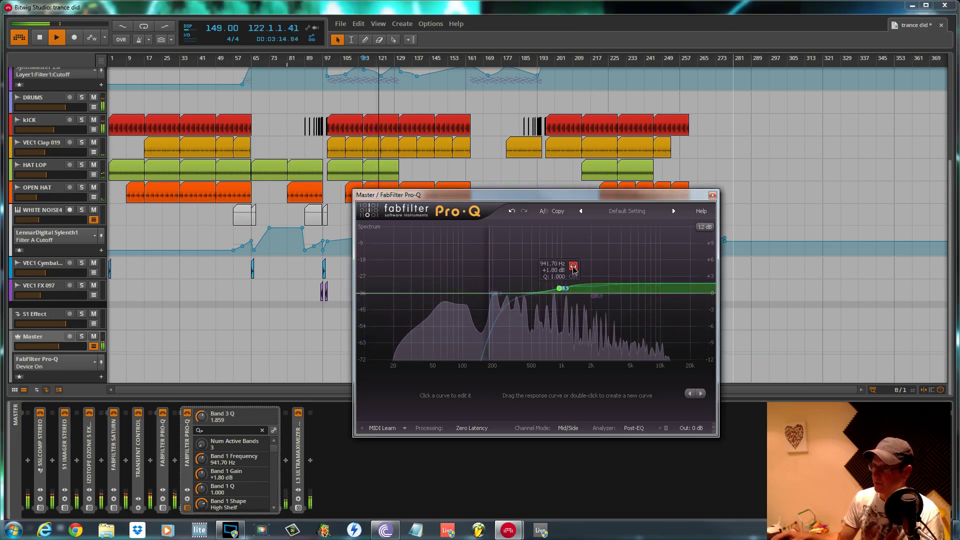
pyautogui.press('space')
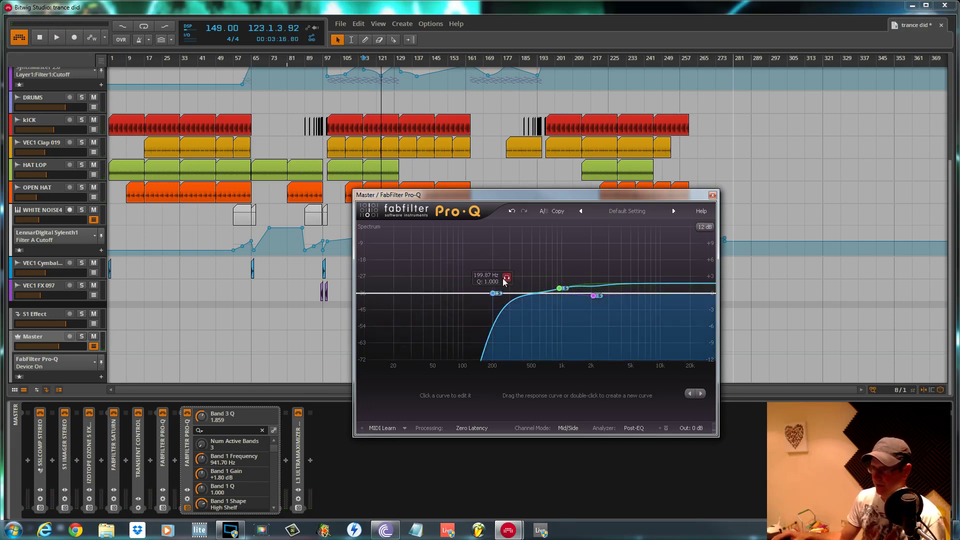
# Adjust the second Pro-Q's low cut to about 258 Hz with a Q of 0.946, auditioning it in isolation during playback
pyautogui.moveTo(503, 277); pyautogui.dragTo(515, 285)
pyautogui.press('space')
pyautogui.press('space')
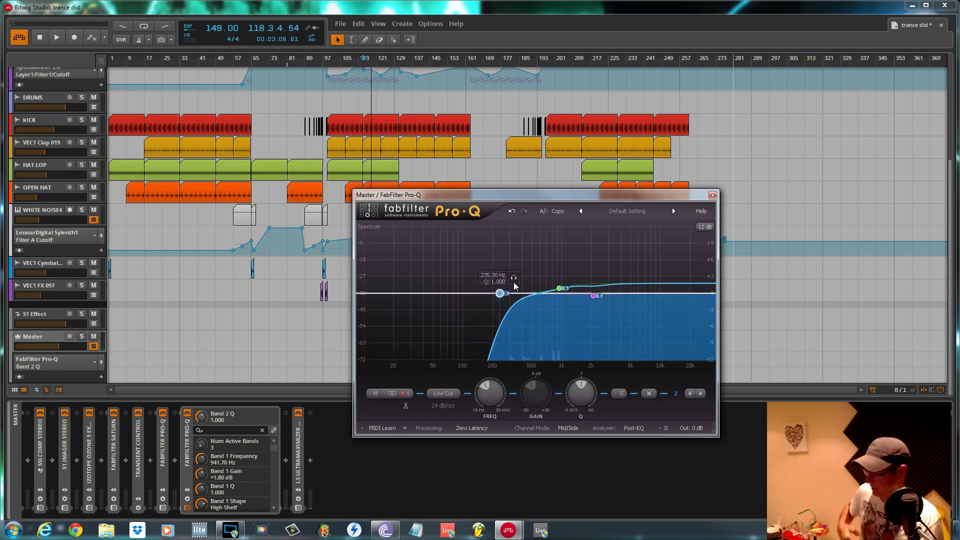
pyautogui.moveTo(505, 297); pyautogui.dragTo(517, 296)
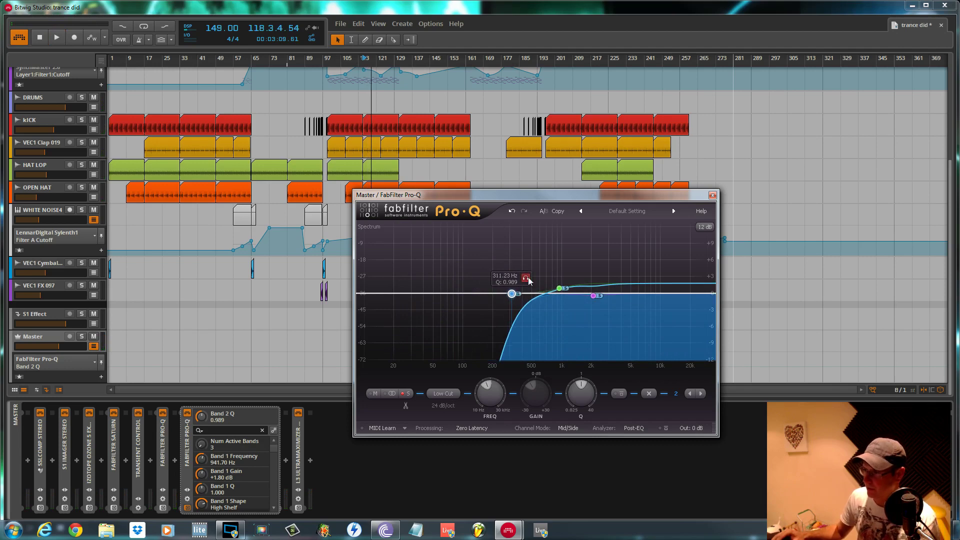
pyautogui.click(528, 280)
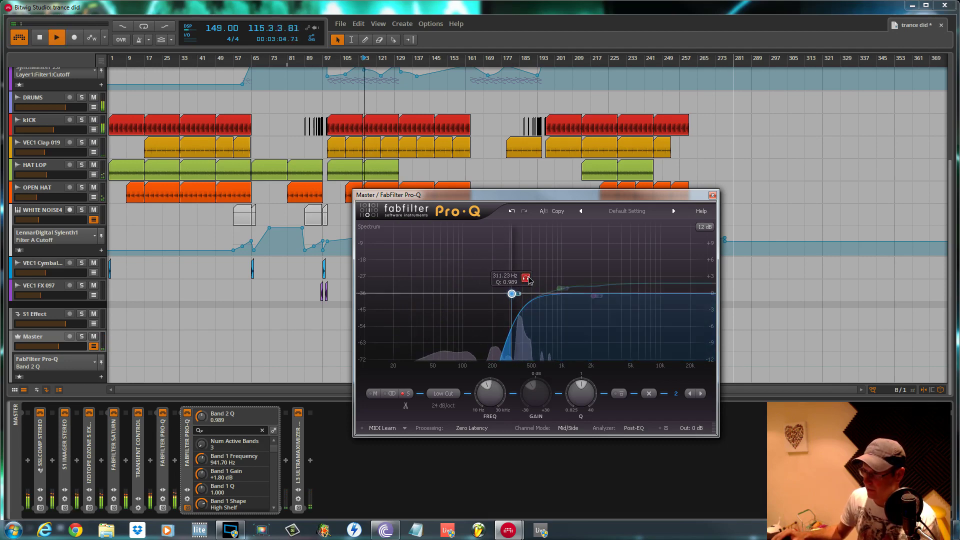
pyautogui.moveTo(529, 280); pyautogui.dragTo(506, 295)
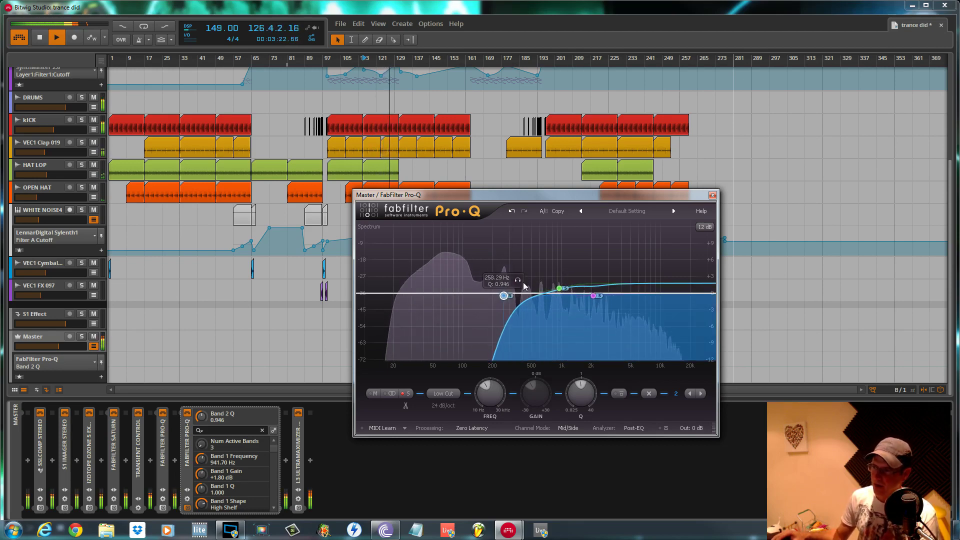
pyautogui.press('space')
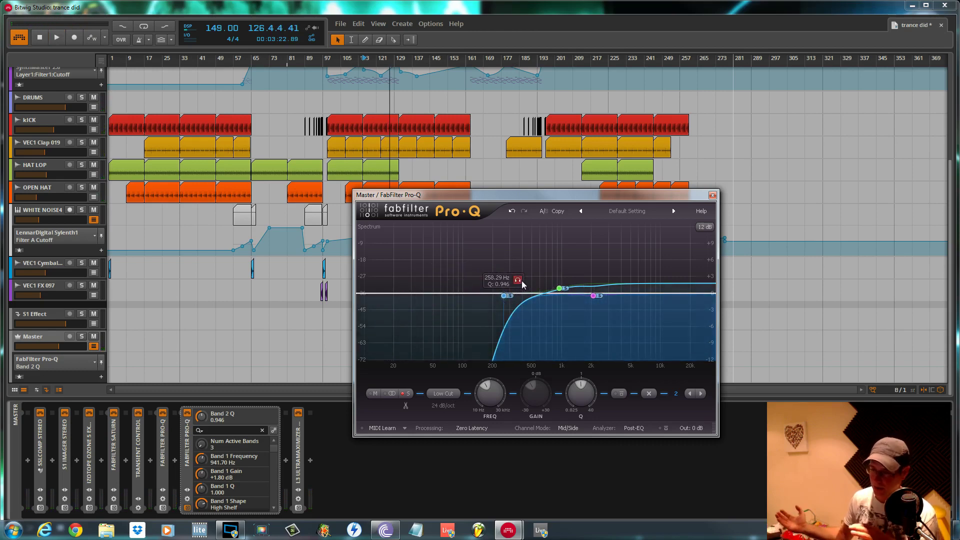
pyautogui.press('space')
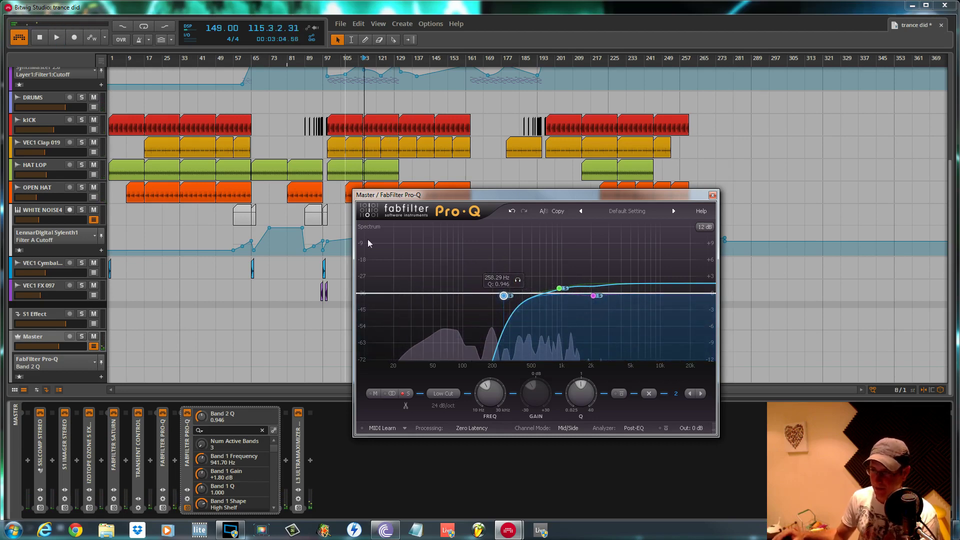
pyautogui.press('space')
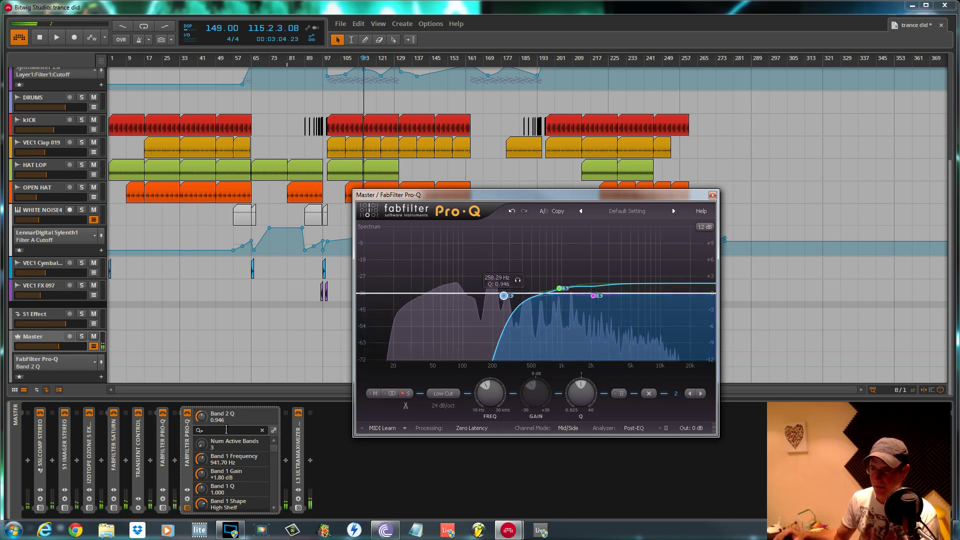
# Collapse the second Pro-Q in the Master's chain, expand the L3 UltraMaximizer and open its window, leaving the first Pro-Q's window closed
pyautogui.click(190, 457)
pyautogui.doubleClick(188, 456)
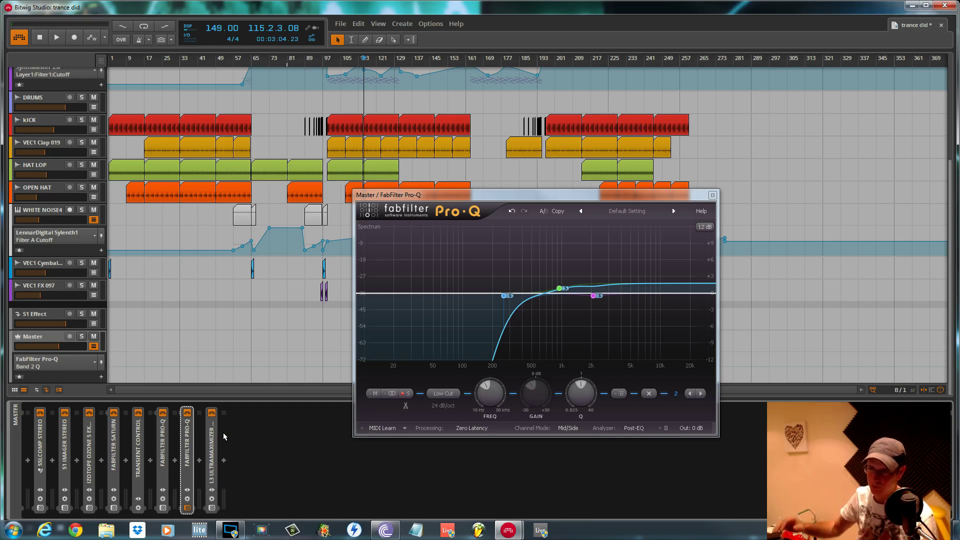
pyautogui.rightClick(216, 444)
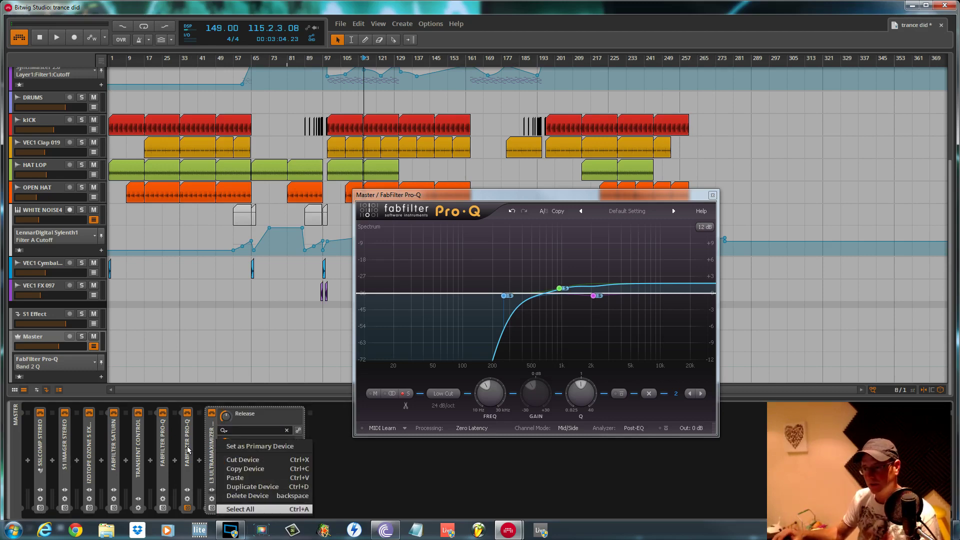
pyautogui.click(214, 436)
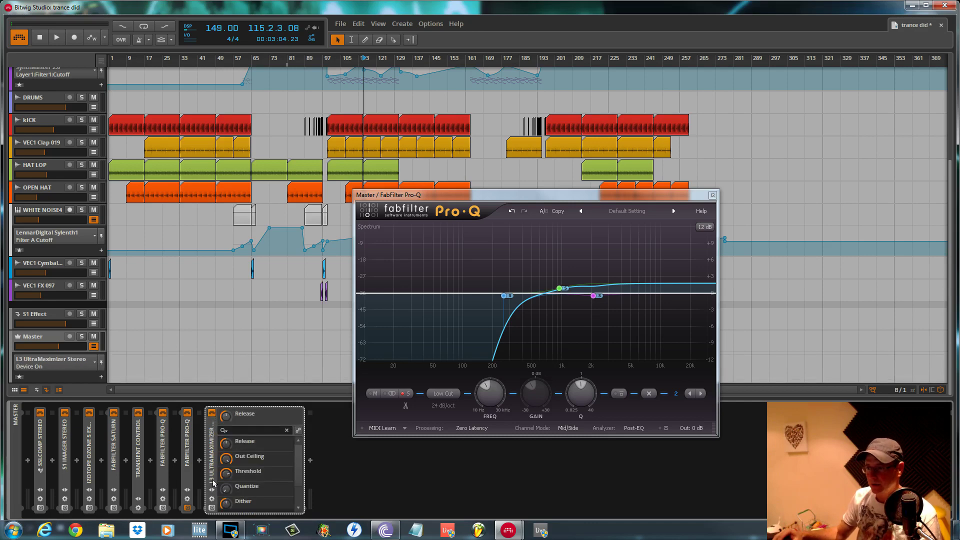
pyautogui.click(212, 508)
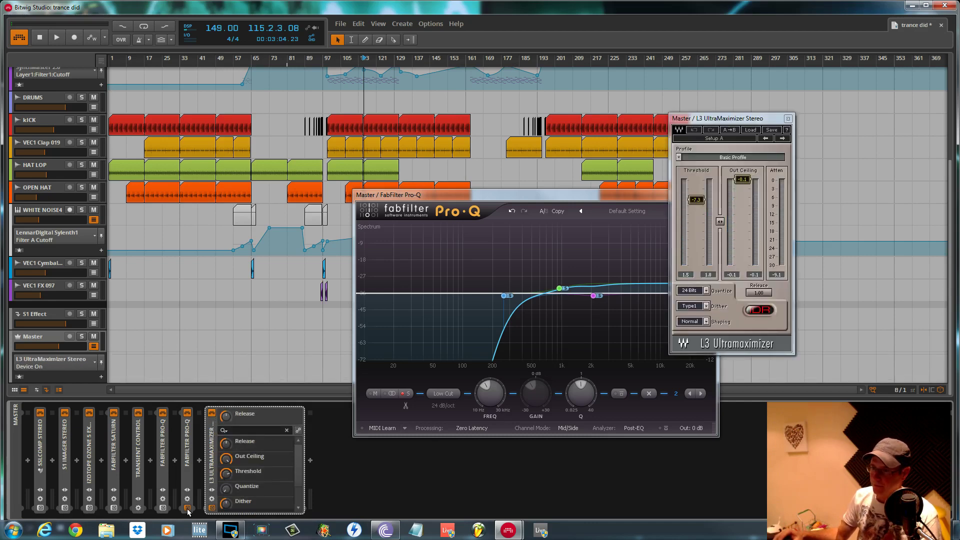
pyautogui.click(163, 508)
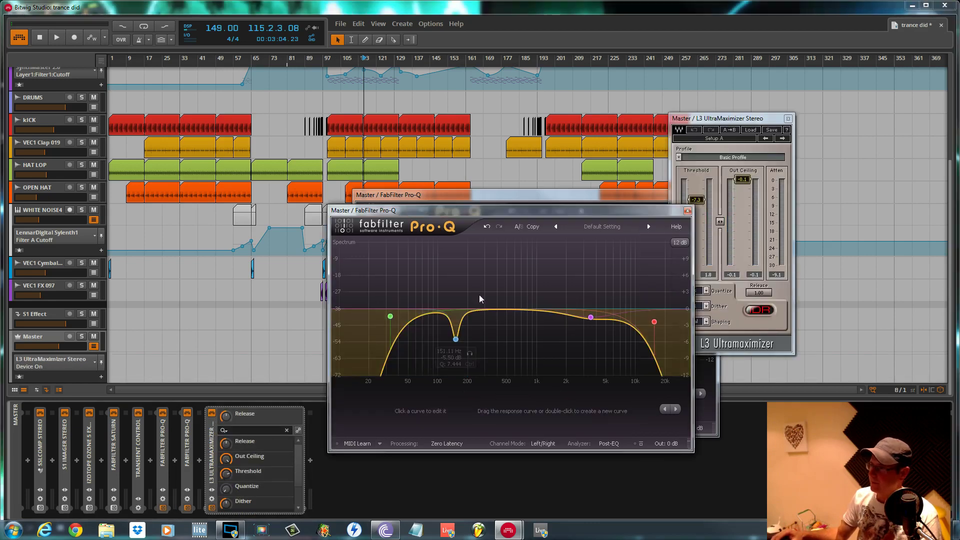
pyautogui.click(687, 211)
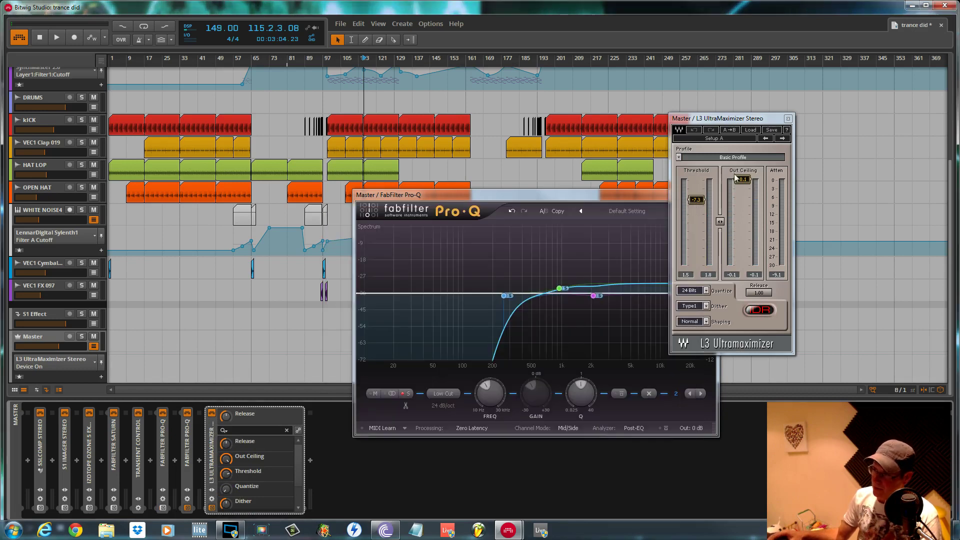
# Examine the L3 UltraMaximizer's out ceiling and its dither and shaping options, keeping the current settings
pyautogui.click(754, 179)
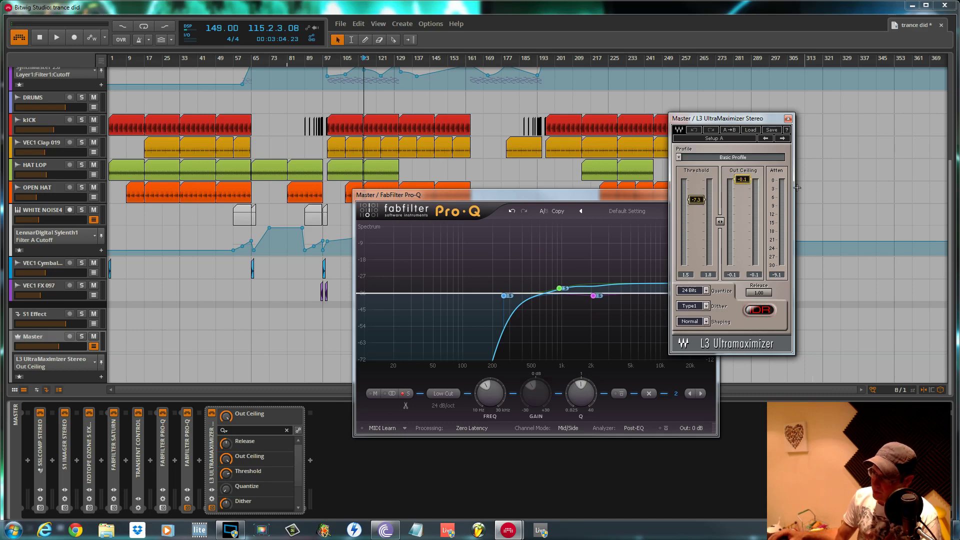
pyautogui.press('space')
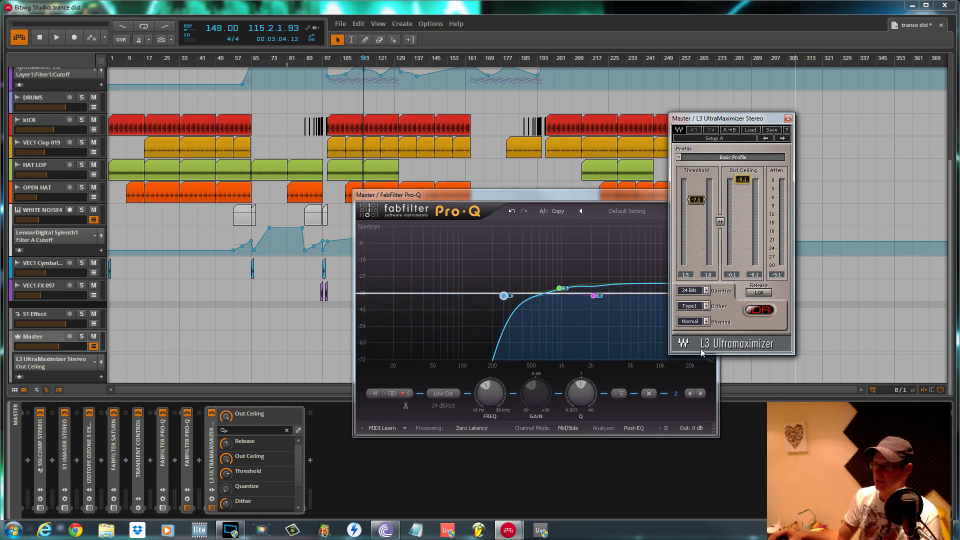
pyautogui.click(706, 321)
pyautogui.click(724, 317)
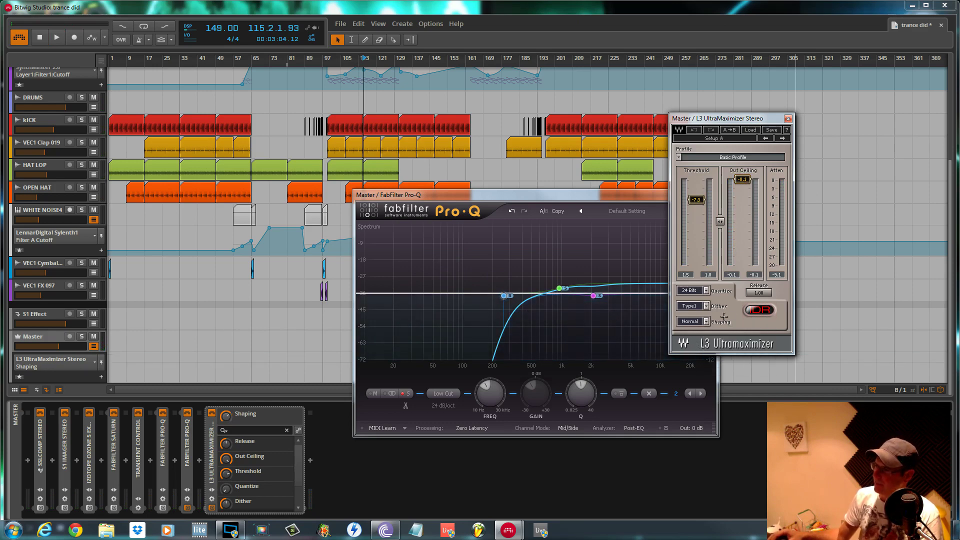
pyautogui.click(706, 306)
pyautogui.click(729, 308)
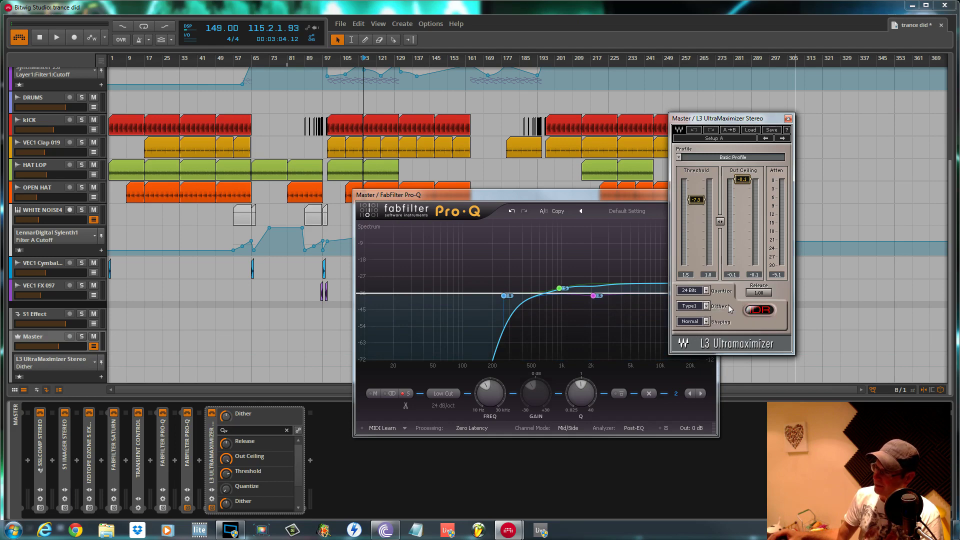
pyautogui.click(707, 306)
pyautogui.click(716, 321)
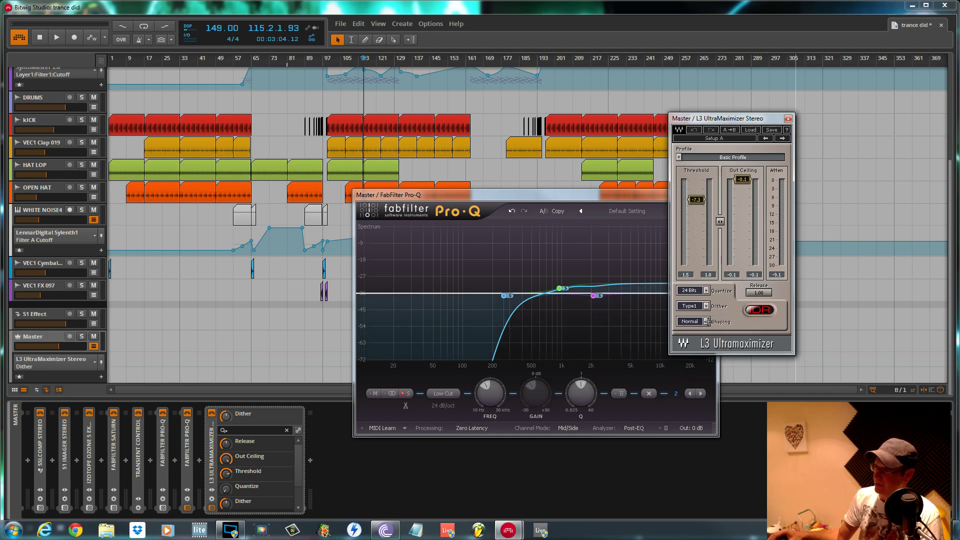
pyautogui.click(706, 321)
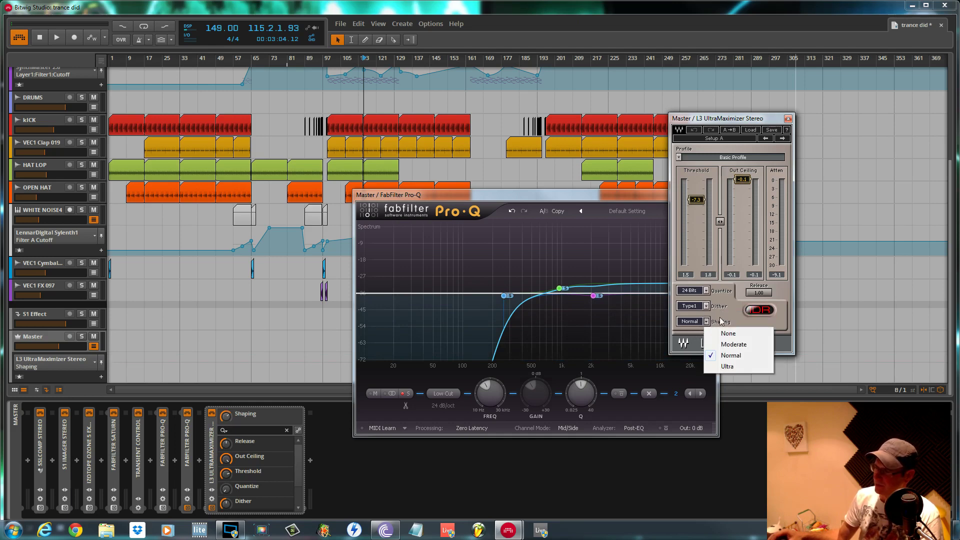
pyautogui.click(722, 319)
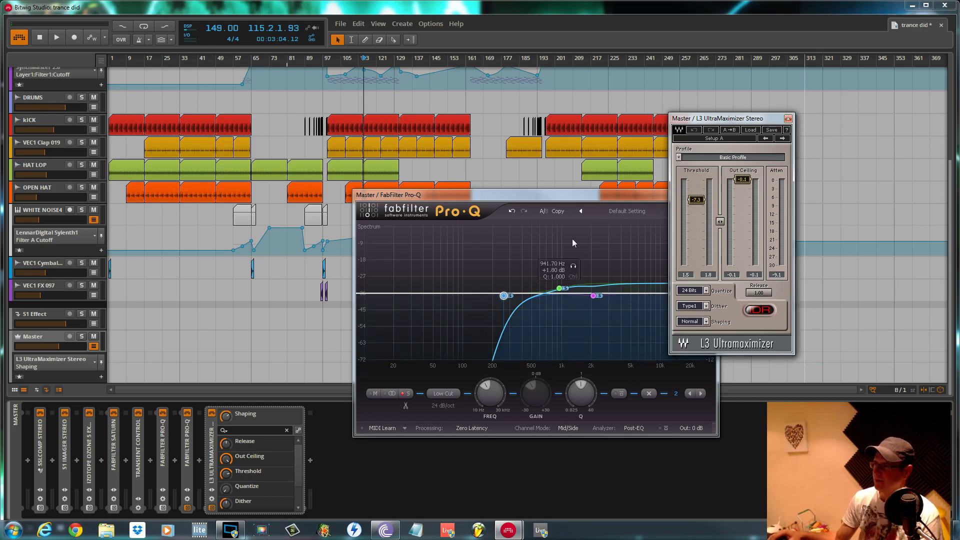
# Close the Pro-Q and L3 UltraMaximizer windows, reset the playhead to the start and return to the upper tracks
pyautogui.moveTo(640, 195); pyautogui.dragTo(533, 219)
pyautogui.click(604, 219)
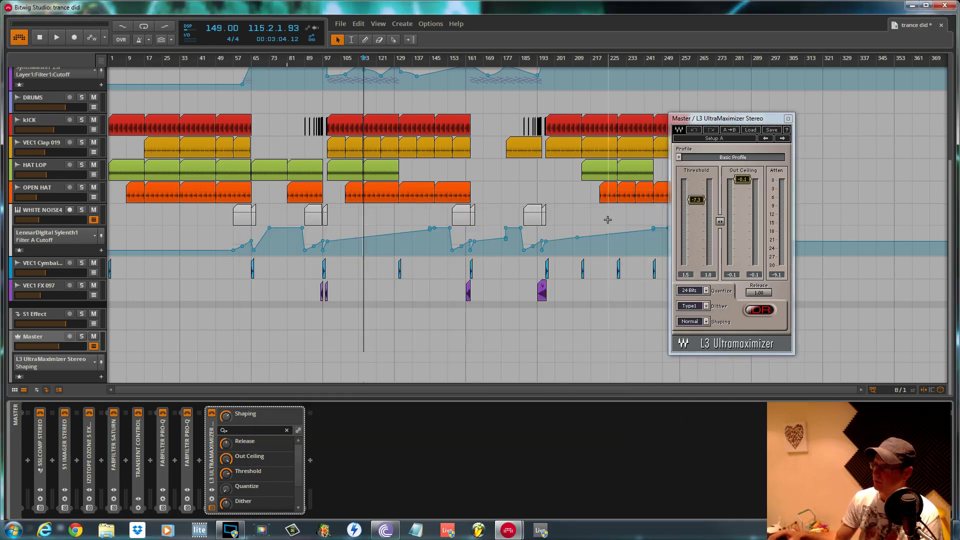
pyautogui.click(788, 119)
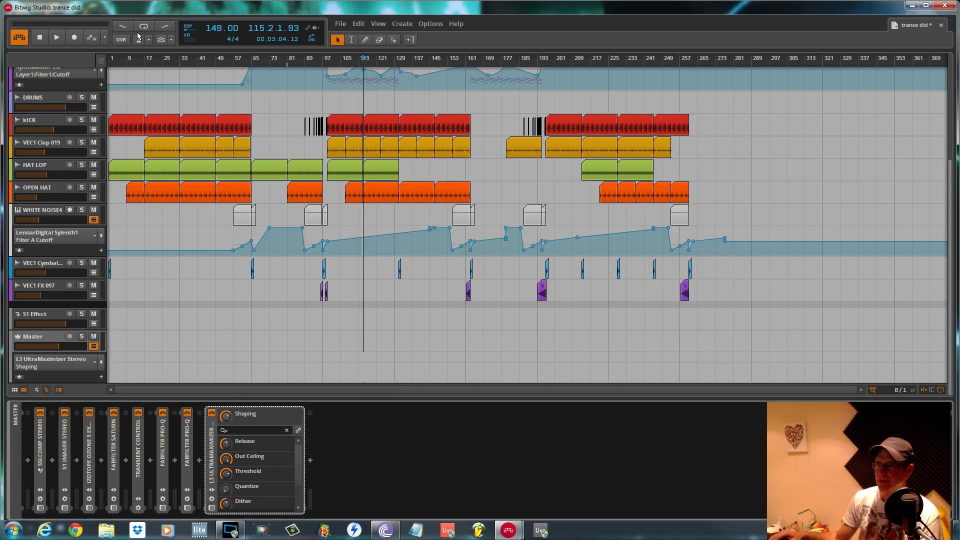
pyautogui.click(39, 38)
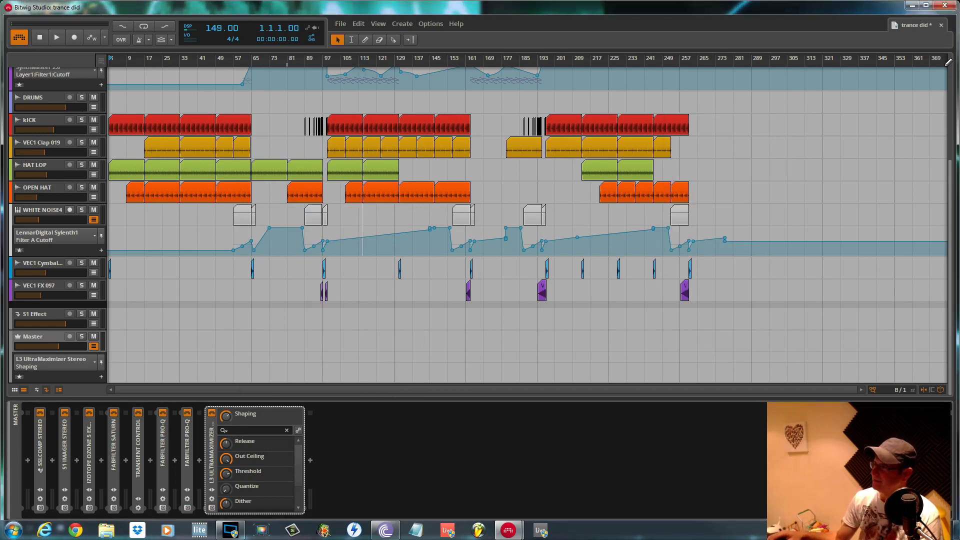
pyautogui.moveTo(951, 187); pyautogui.dragTo(951, 75)
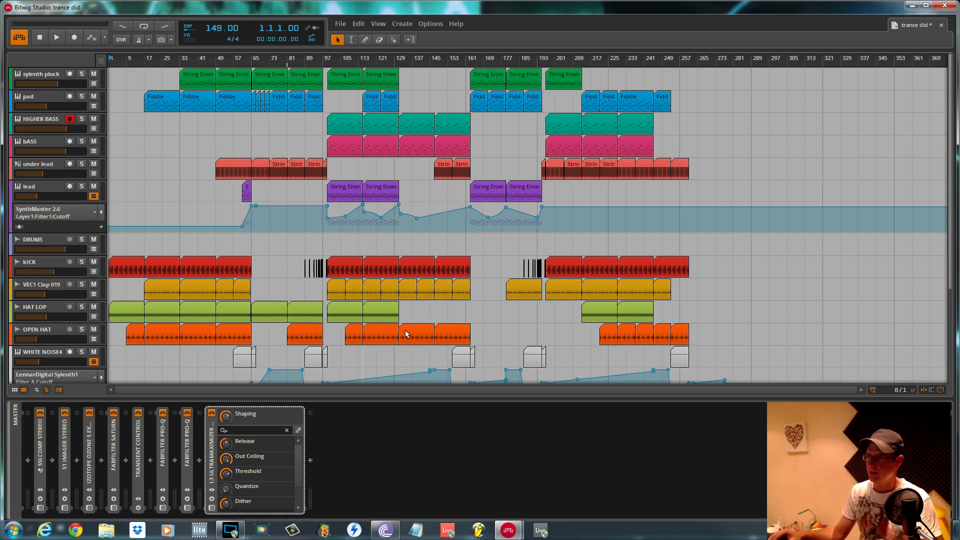
# Copy the OPEN HAT clip at bar 129 into the empty area at bar 289 and open the clip for editing
pyautogui.moveTo(410, 341); pyautogui.dragTo(760, 335)
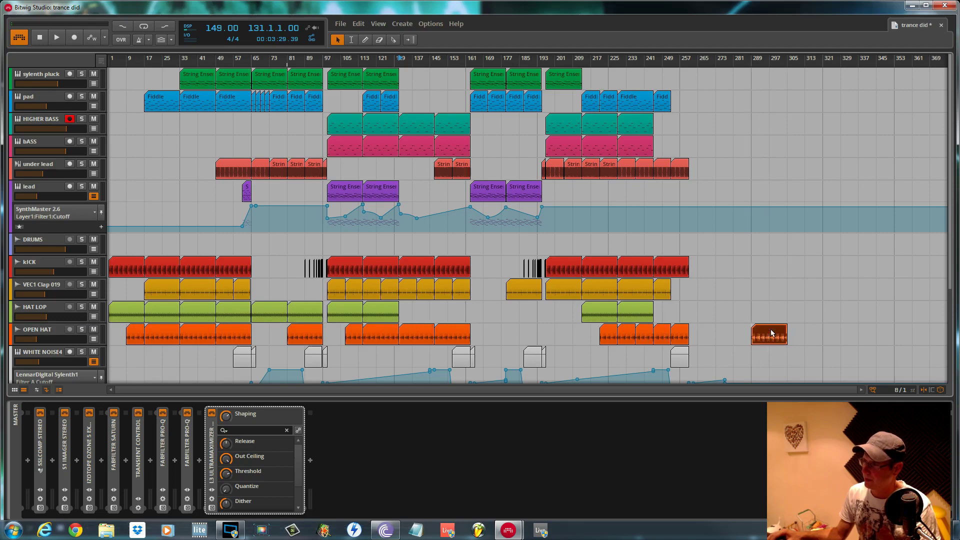
pyautogui.moveTo(760, 60); pyautogui.dragTo(668, 71)
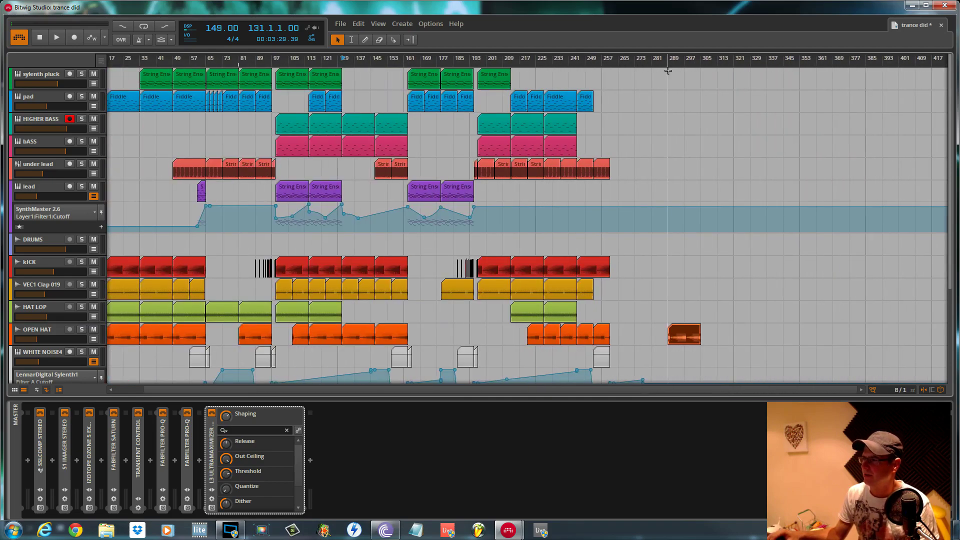
pyautogui.click(670, 353)
pyautogui.doubleClick(683, 336)
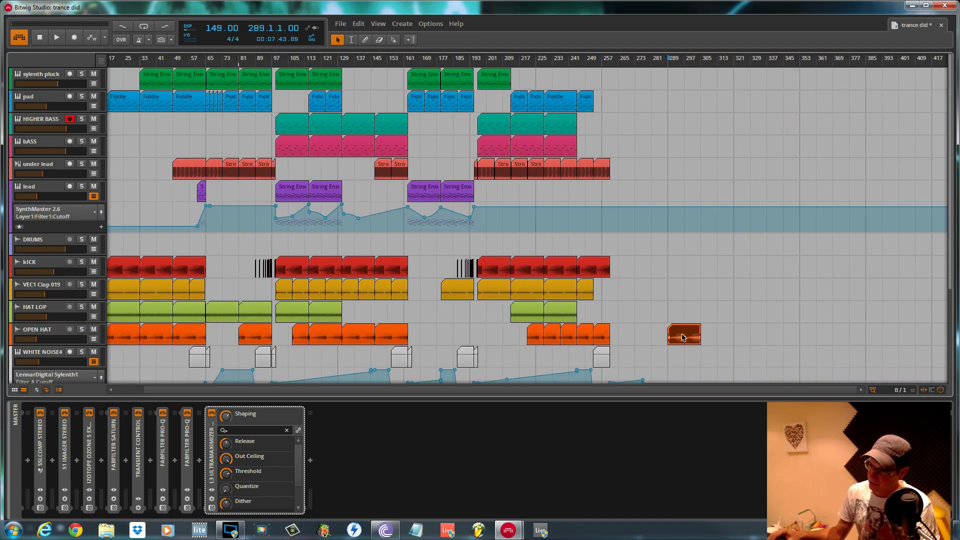
# Check the options available for the copied OPEN HAT clip at bar 289 and delete the clip
pyautogui.click(720, 264)
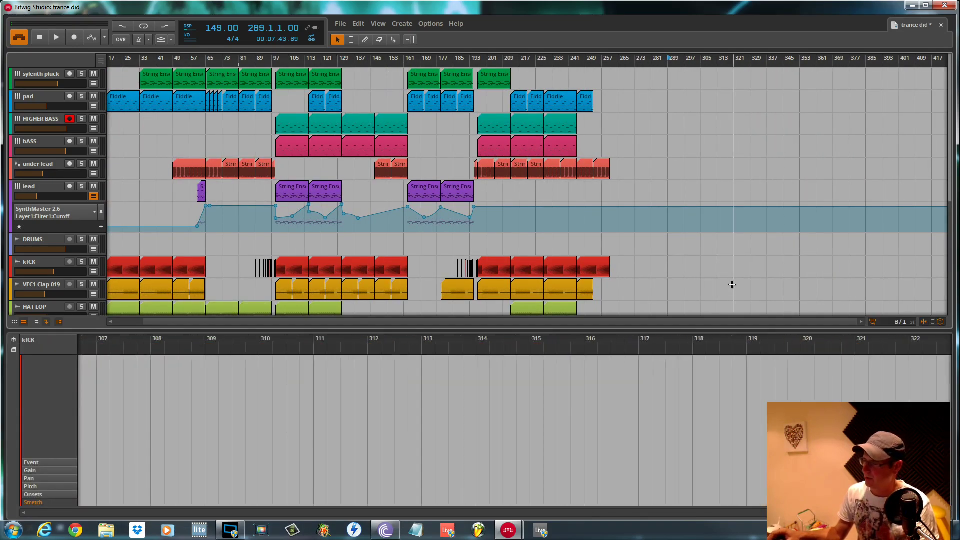
pyautogui.scroll(-3, 732, 284)
pyautogui.rightClick(691, 274)
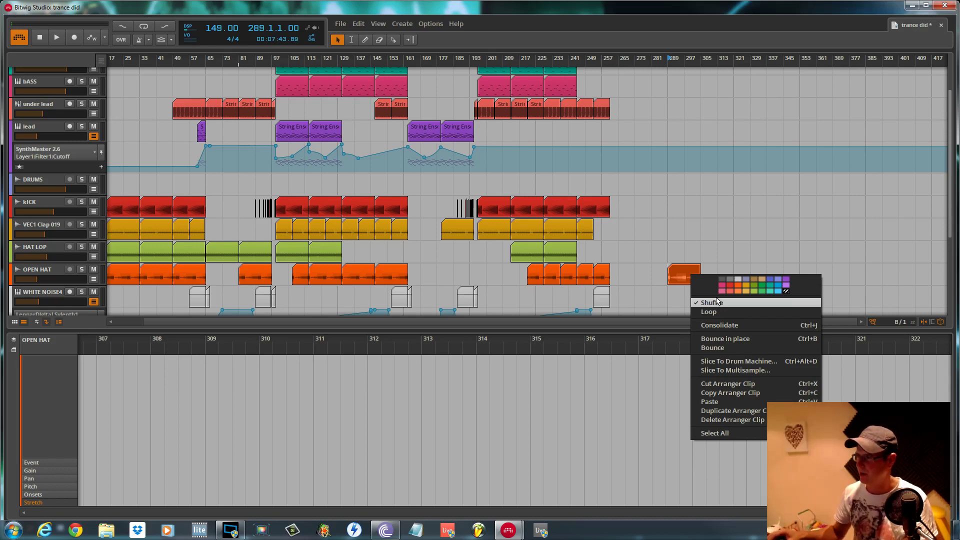
pyautogui.click(691, 254)
pyautogui.rightClick(678, 271)
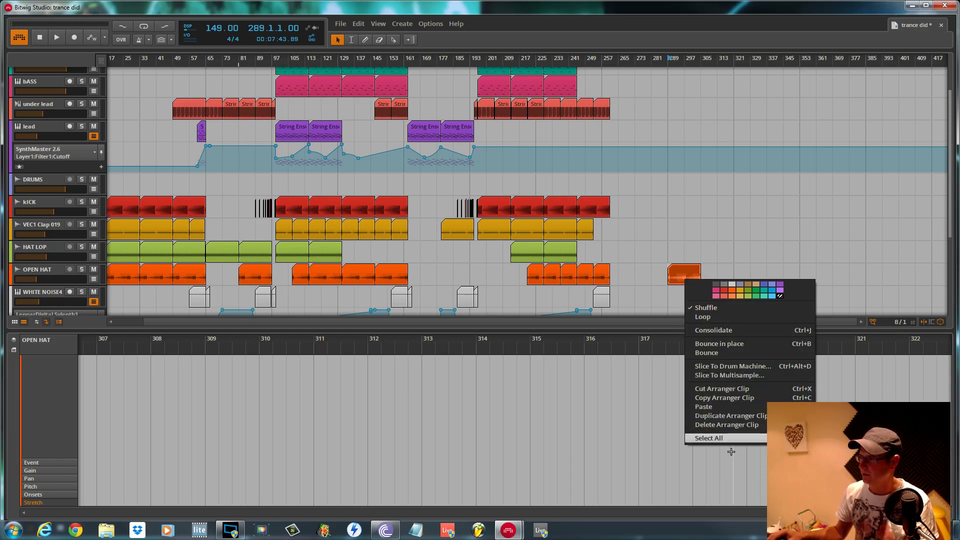
pyautogui.click(727, 425)
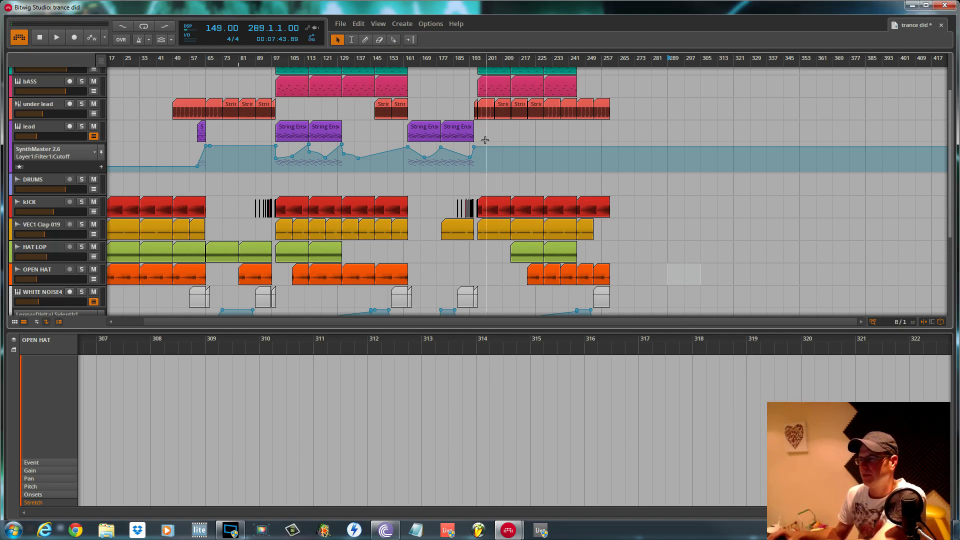
# Activate the Time Selection tool and mark about bars 197 to 225 in the lead track's Filter1:Cutoff automation lane
pyautogui.click(485, 162)
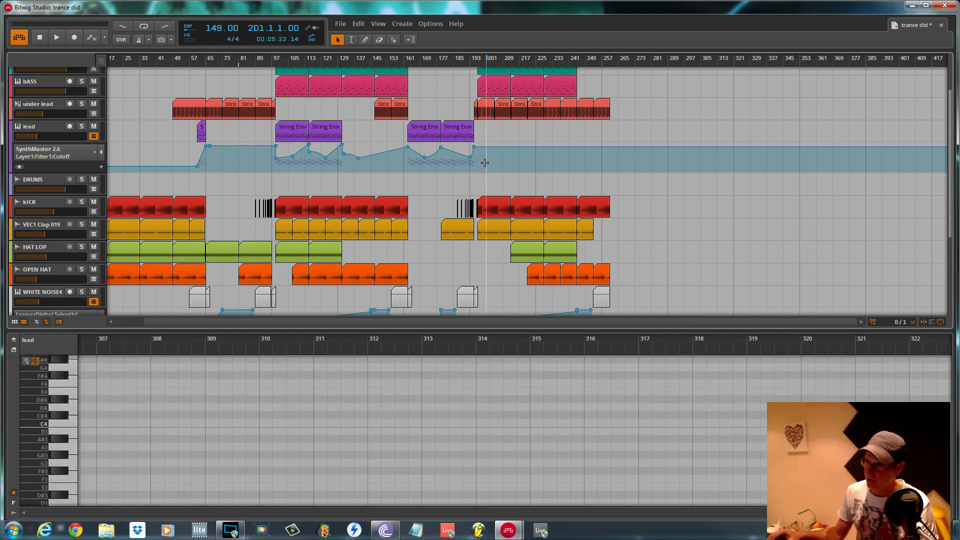
pyautogui.moveTo(492, 163); pyautogui.dragTo(537, 166)
pyautogui.press('2')
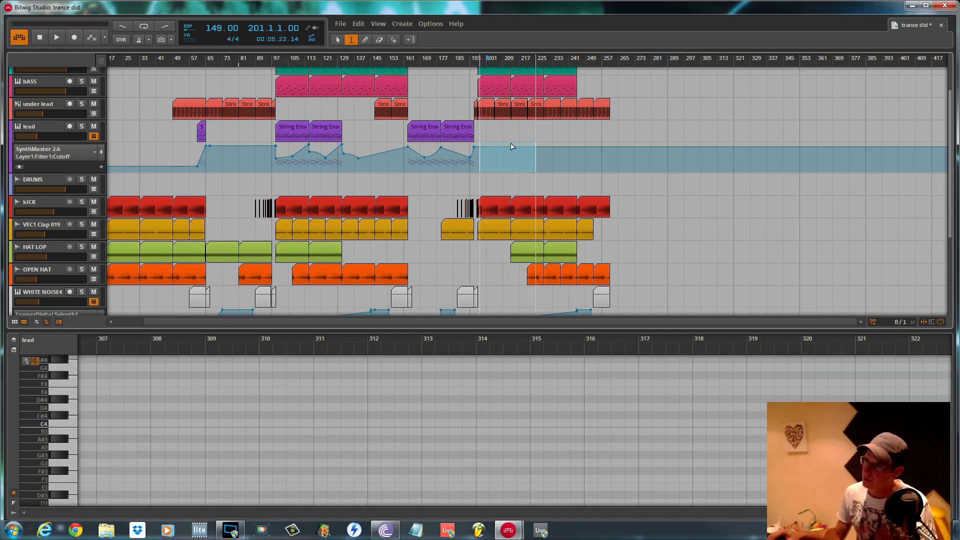
pyautogui.click(509, 156)
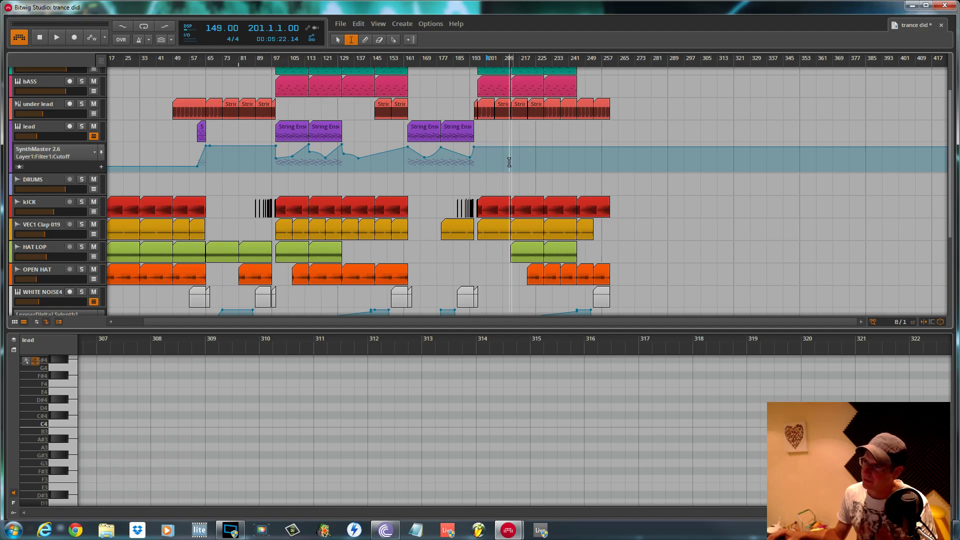
# Add descending points to the lead's Filter1:Cutoff automation at about bars 209, 213 and 221
pyautogui.click(519, 155)
pyautogui.doubleClick(519, 156)
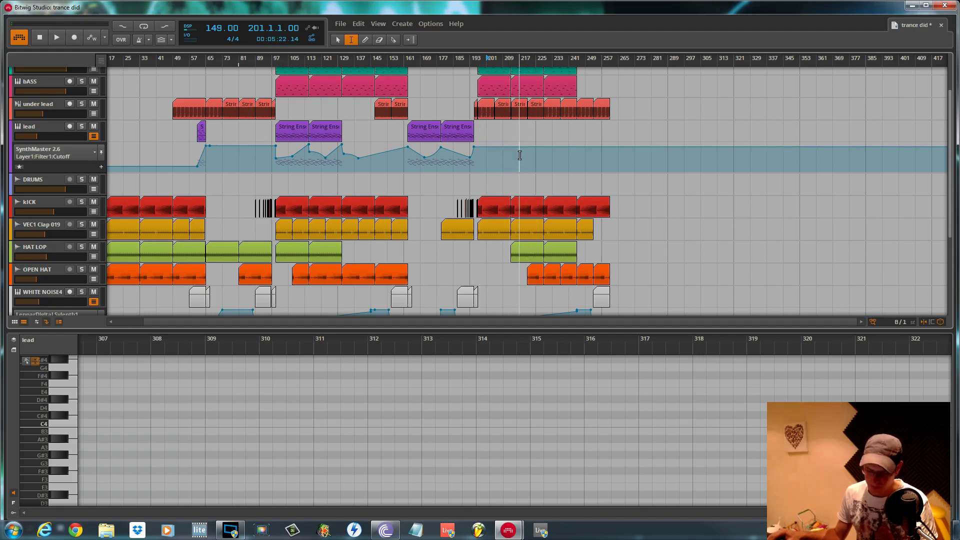
pyautogui.click(511, 159)
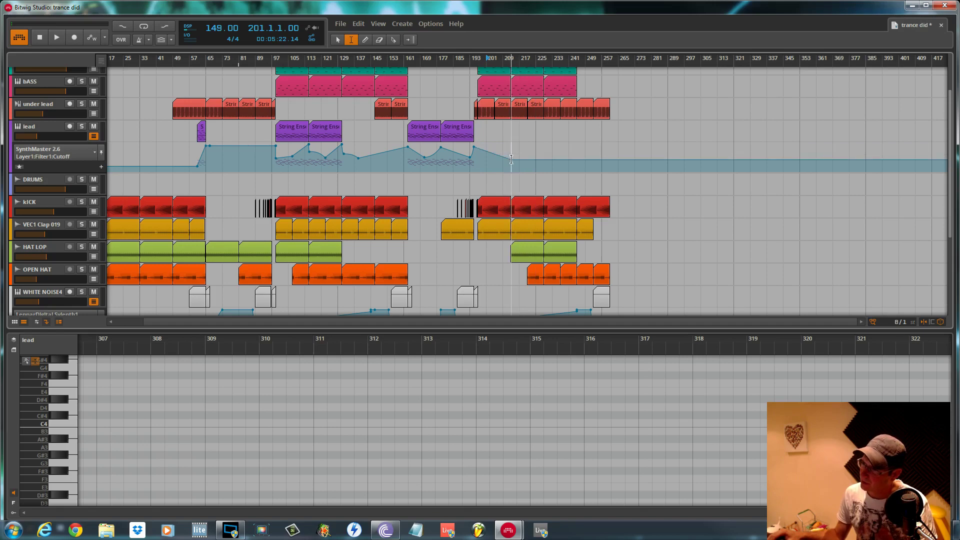
pyautogui.doubleClick(511, 160)
pyautogui.doubleClick(502, 159)
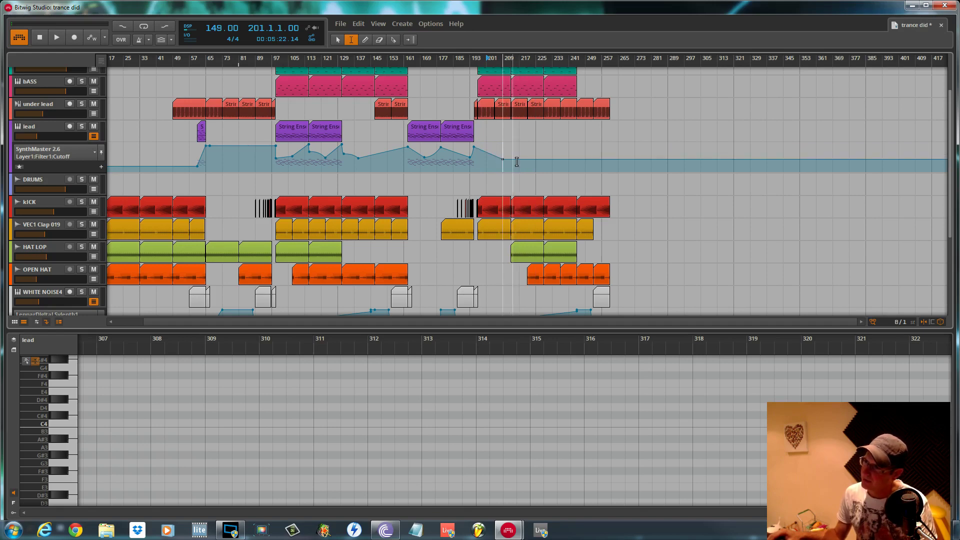
pyautogui.doubleClick(528, 166)
pyautogui.doubleClick(513, 166)
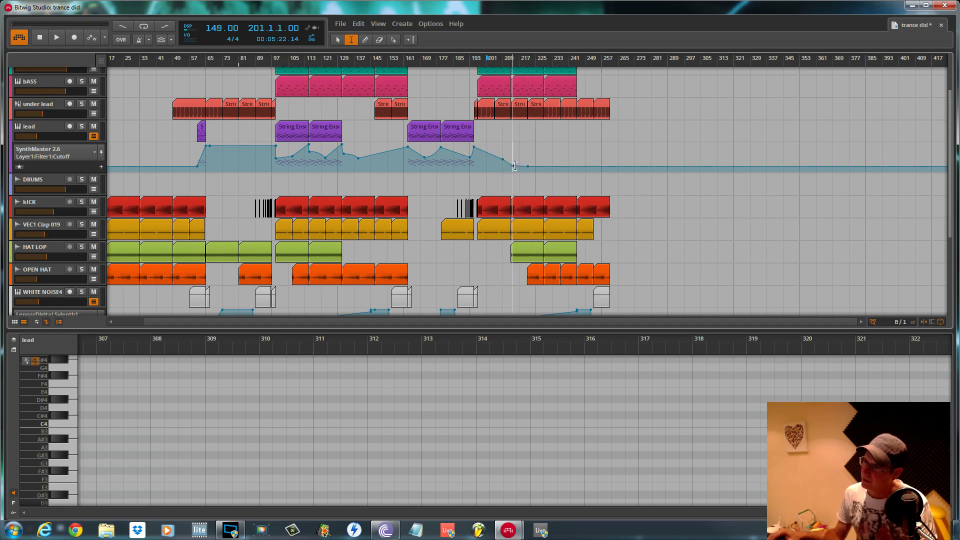
# Clear the lead's cutoff automation points from about bar 205 to 229, and again from bar 225 to 241
pyautogui.moveTo(495, 150); pyautogui.dragTo(545, 152)
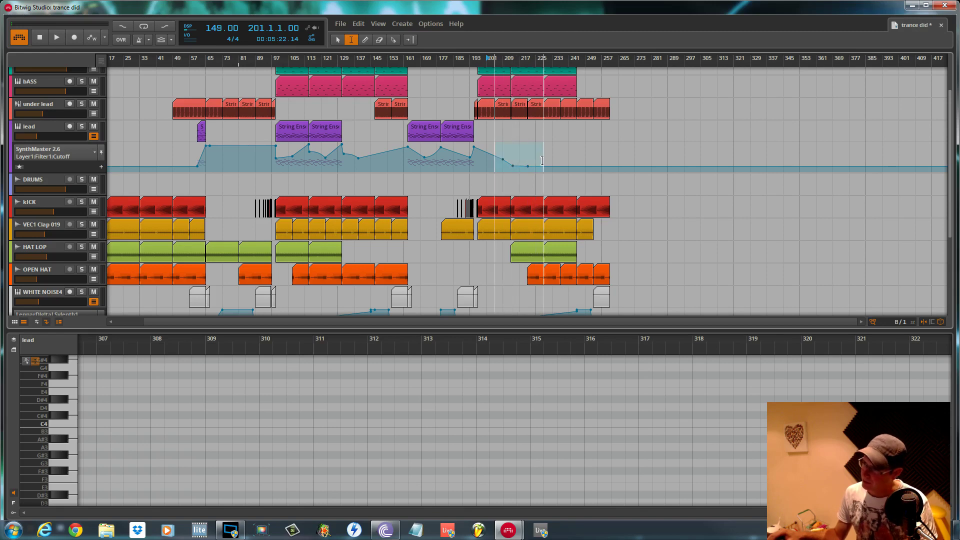
pyautogui.press('Delete')
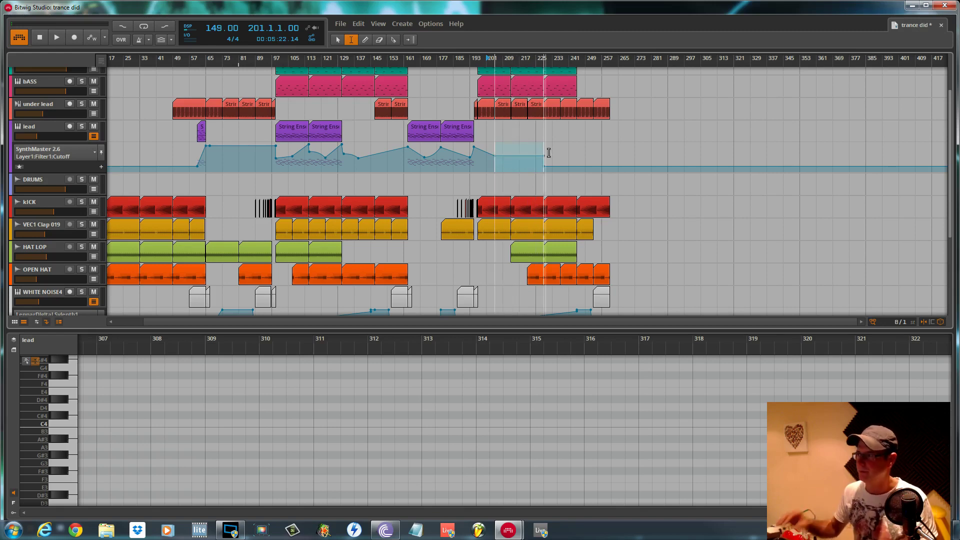
pyautogui.moveTo(543, 165); pyautogui.dragTo(568, 168)
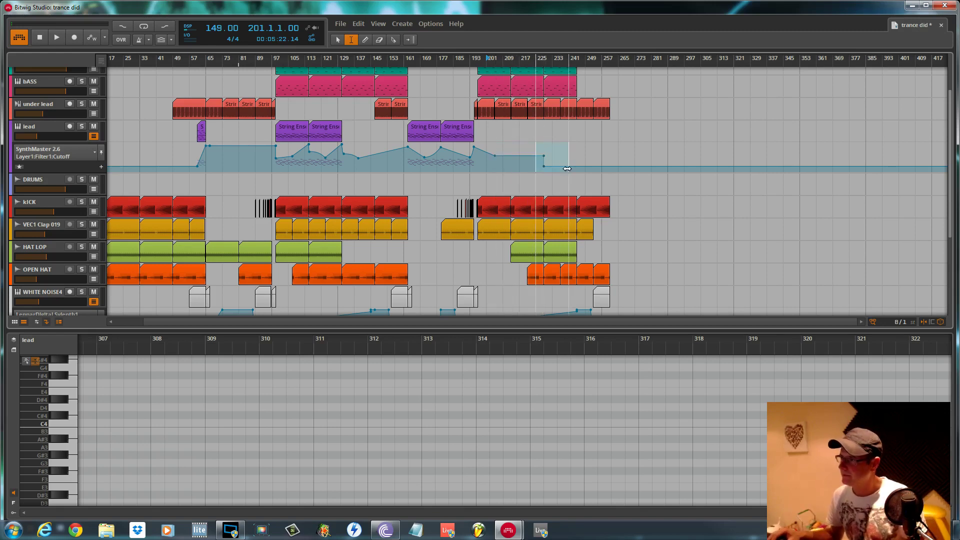
pyautogui.press('Delete')
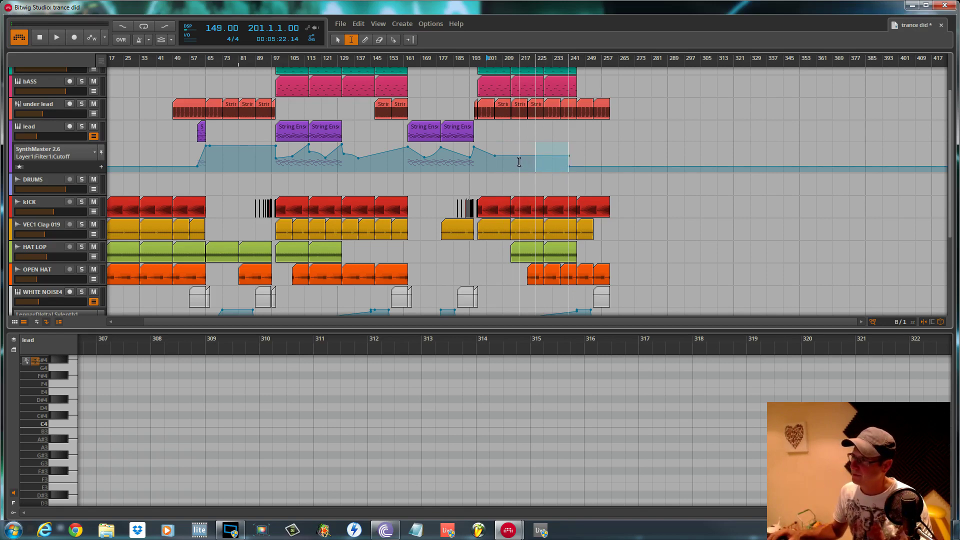
# Return to the Pointer tool and remove the low cutoff point at bar 241 on the lead track
pyautogui.moveTo(519, 162); pyautogui.dragTo(557, 166)
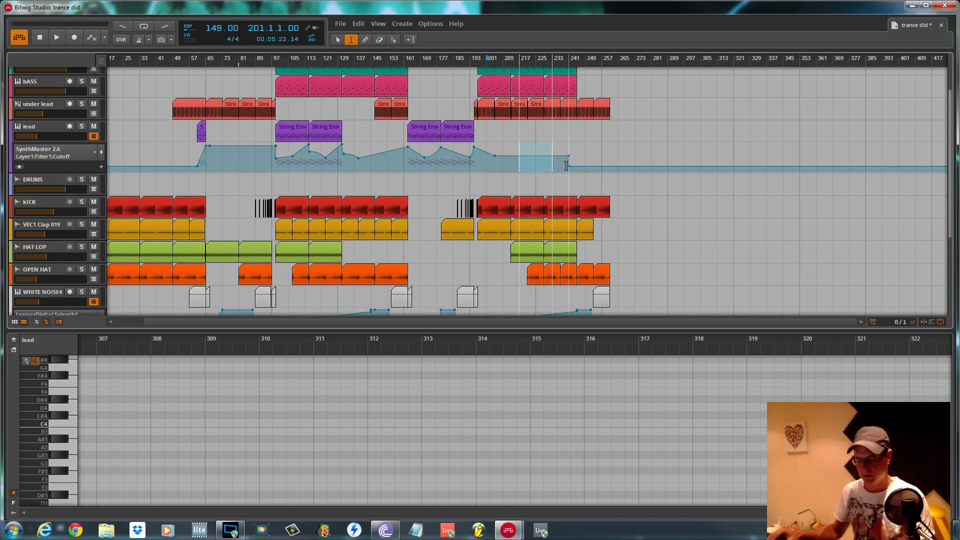
pyautogui.press('1')
pyautogui.click(569, 167)
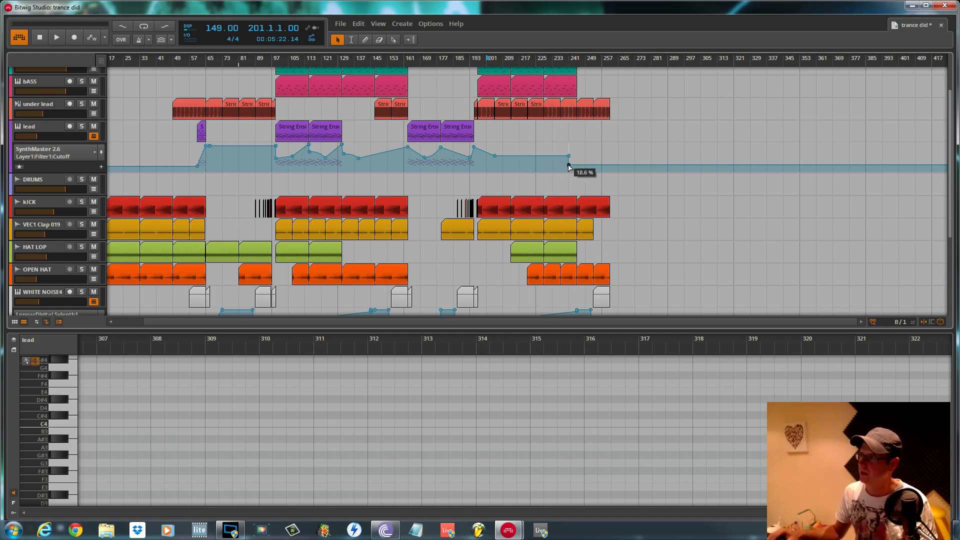
pyautogui.moveTo(568, 167); pyautogui.dragTo(570, 160)
pyautogui.click(569, 167)
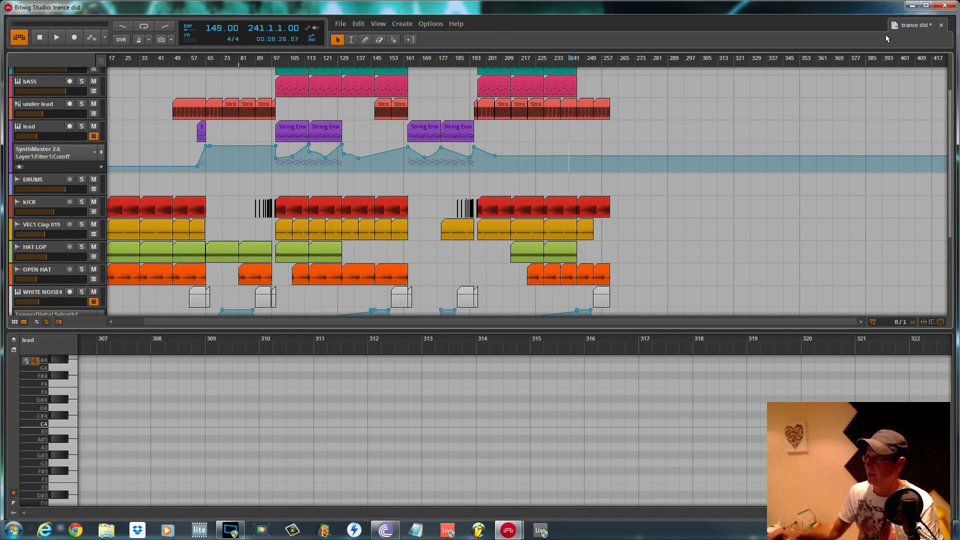
# Reset the playhead to the start of the arrangement and play the track
pyautogui.scroll(3, 170, 120)
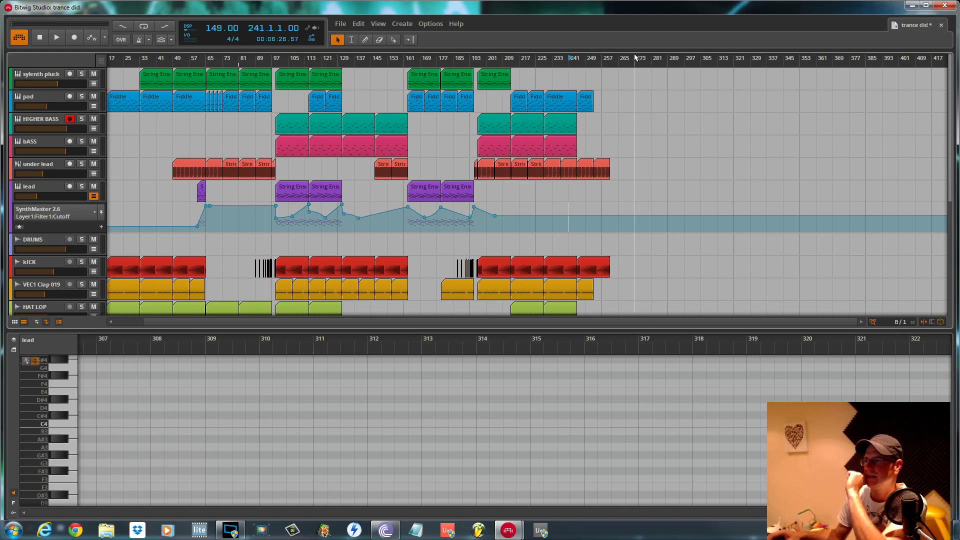
pyautogui.click(39, 40)
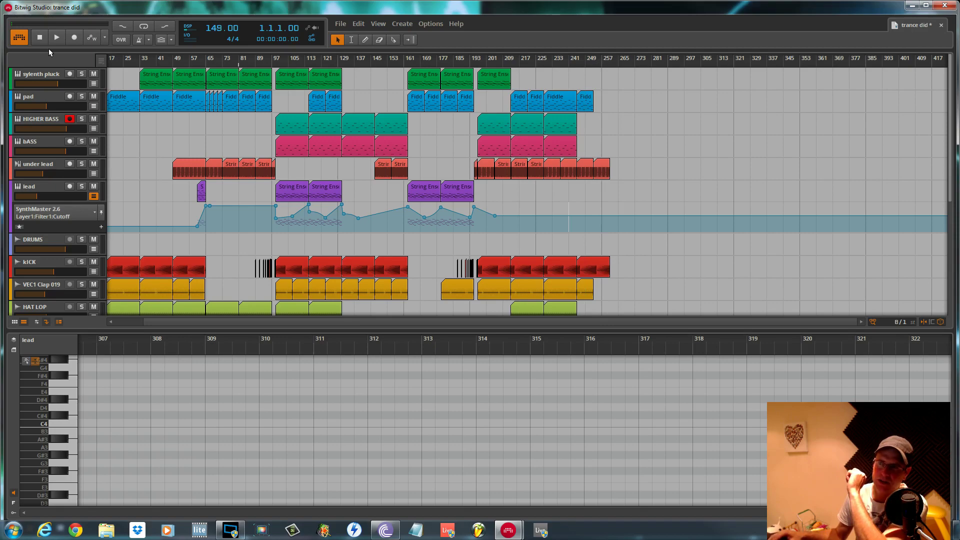
pyautogui.scroll(-3, 88, 168)
pyautogui.scroll(3, 61, 101)
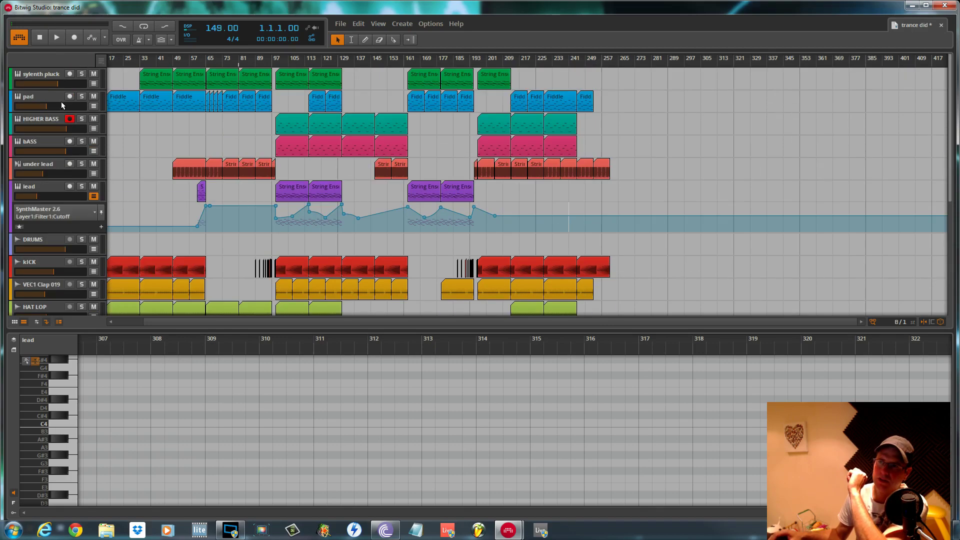
pyautogui.click(56, 43)
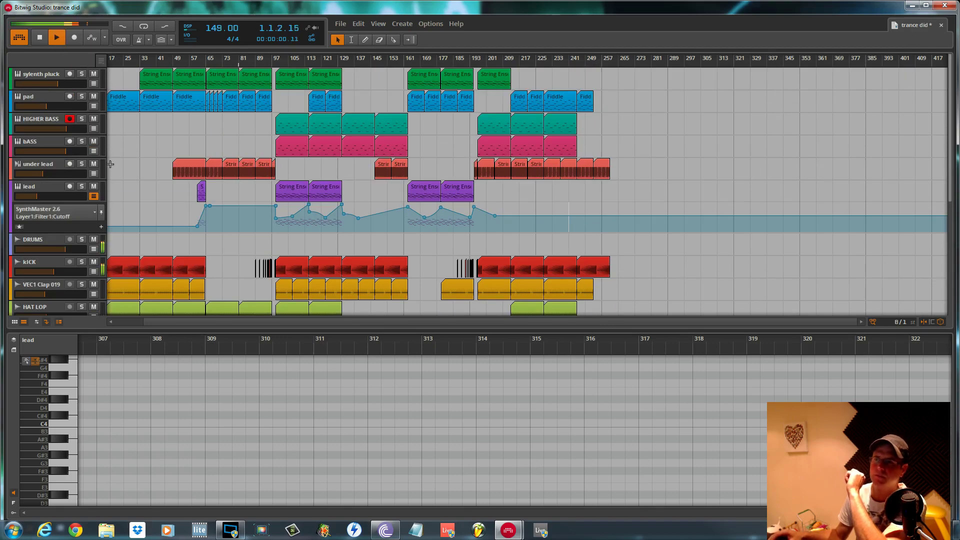
# Open the Windows Control Panel while the track plays
pyautogui.rightClick(12, 529)
pyautogui.click(12, 529)
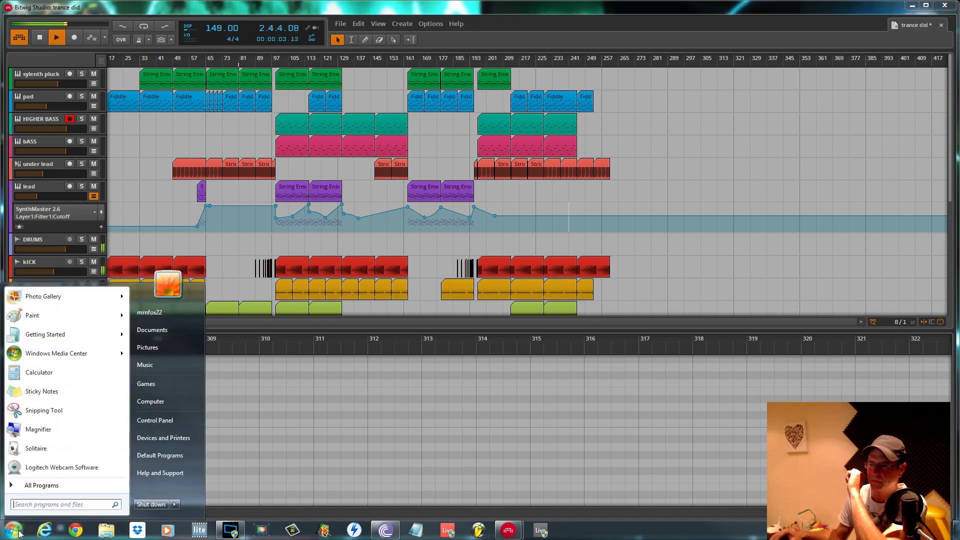
pyautogui.click(155, 420)
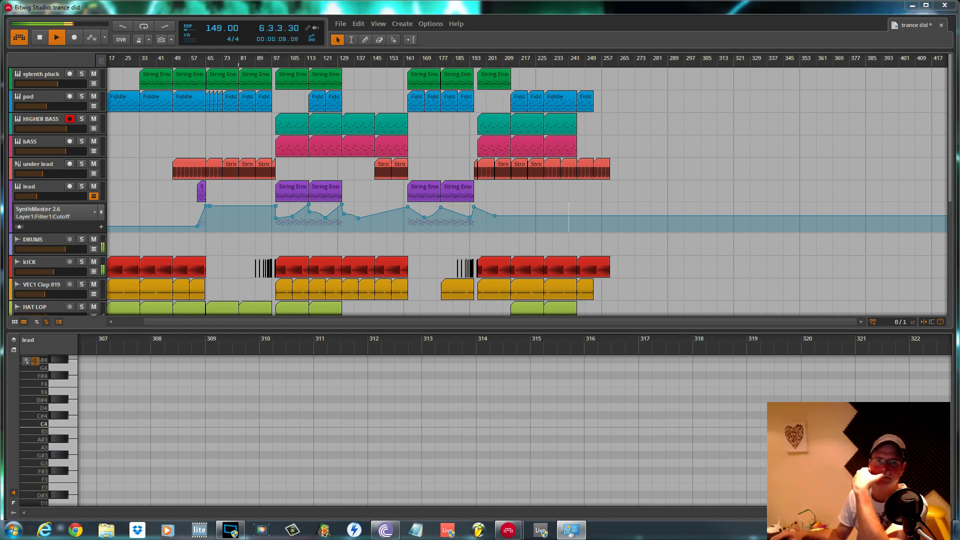
pyautogui.moveTo(255, 124); pyautogui.dragTo(0, 150)
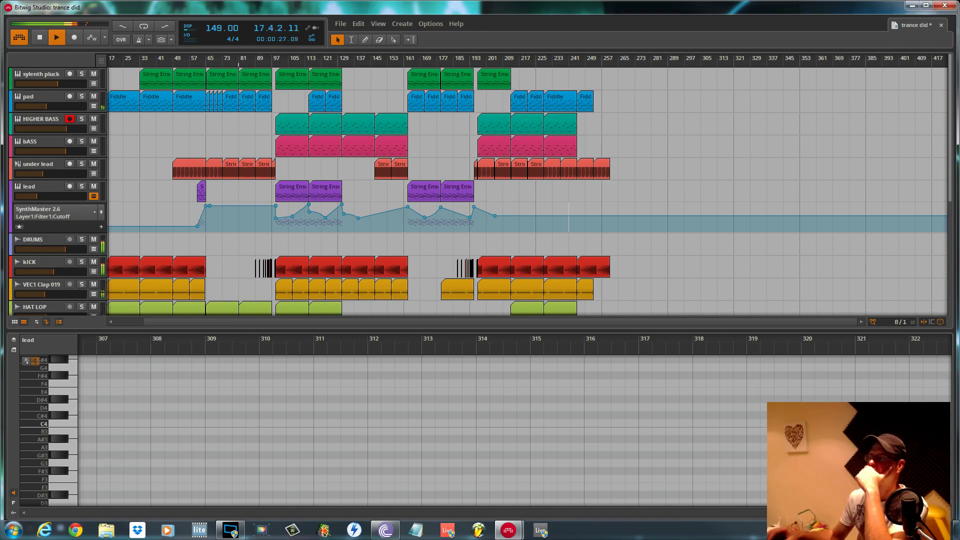
# Check the automation parameters available on the WHITE NOISE4 track and collapse its automation lane
pyautogui.moveTo(952, 134); pyautogui.dragTo(952, 241)
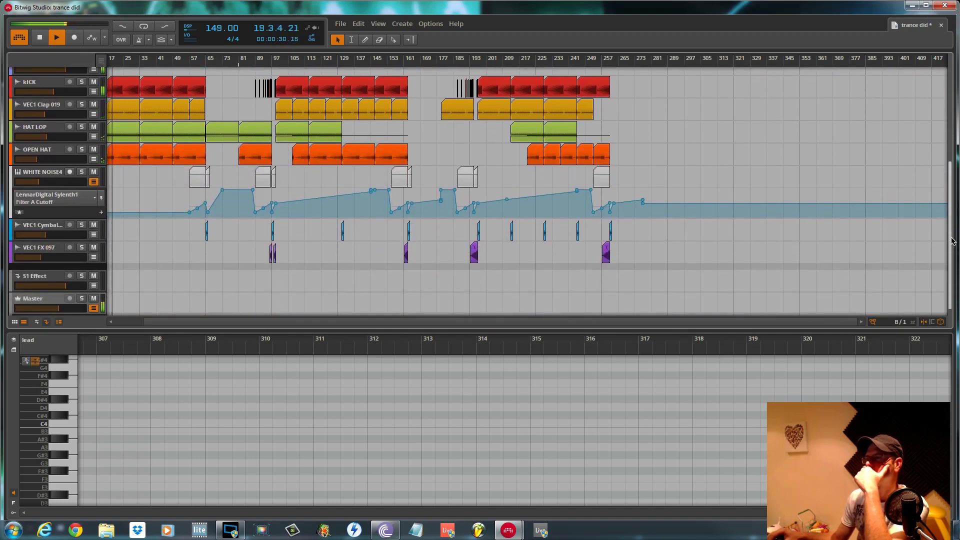
pyautogui.click(94, 200)
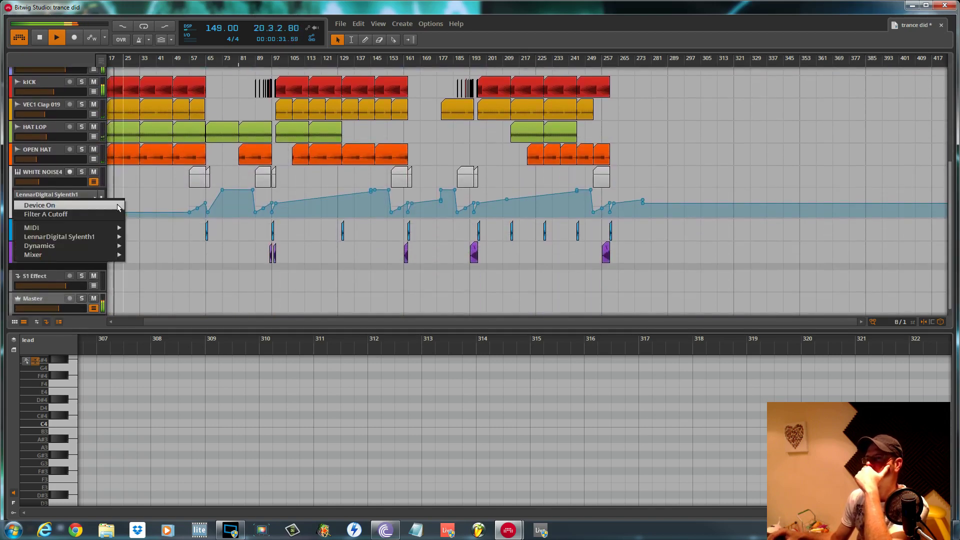
pyautogui.click(211, 305)
pyautogui.click(94, 183)
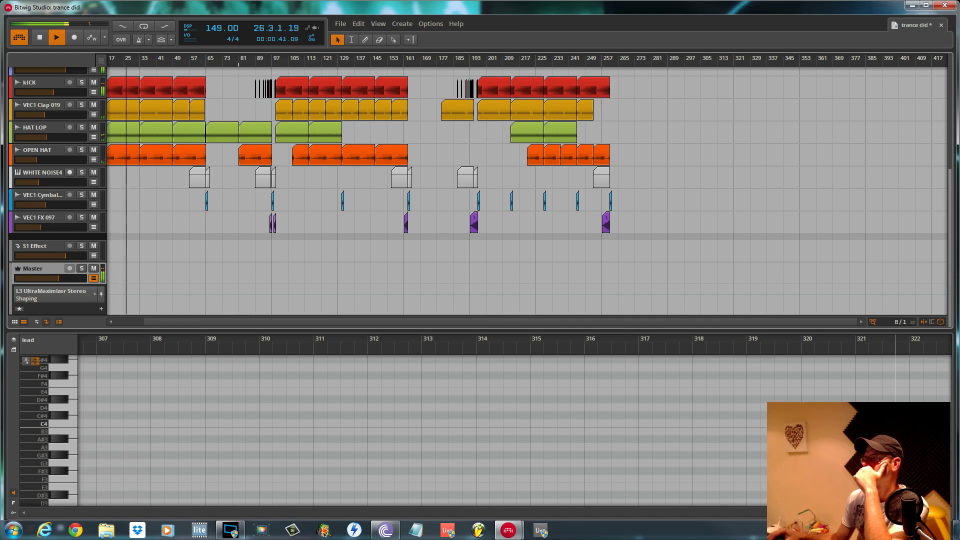
pyautogui.press('a')
pyautogui.press('d')
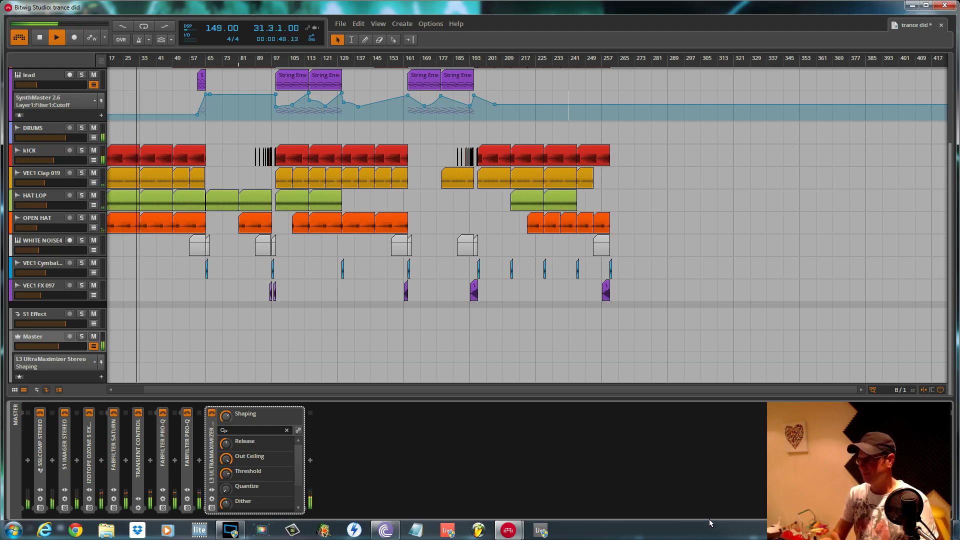
pyautogui.press('F11')
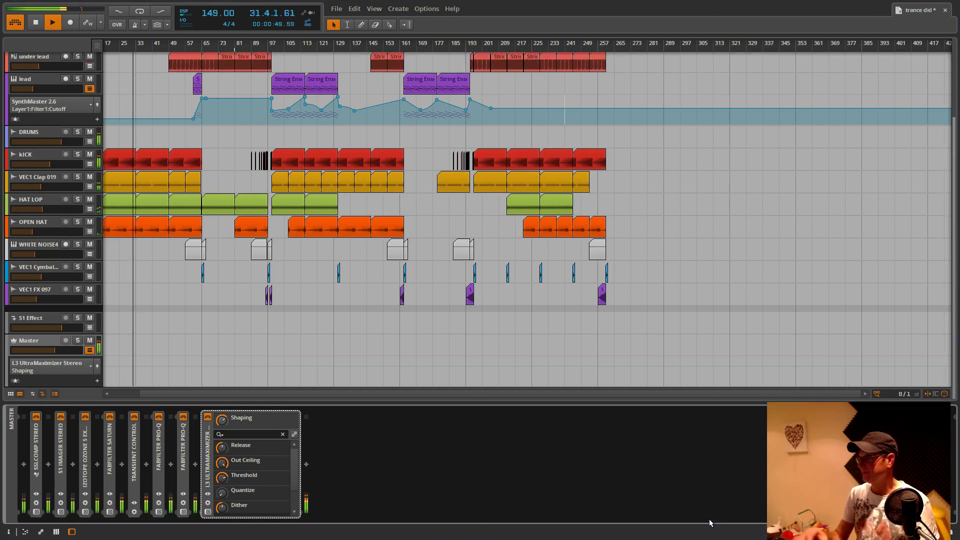
pyautogui.click(72, 532)
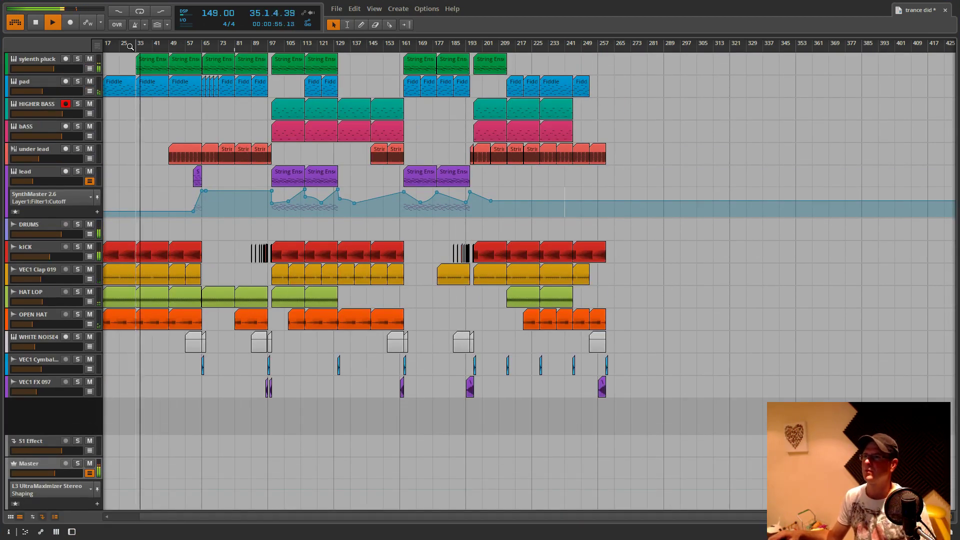
# Zoom the timeline in around bars 48 to 63 and enable Follow Playback
pyautogui.moveTo(125, 47); pyautogui.dragTo(145, 83)
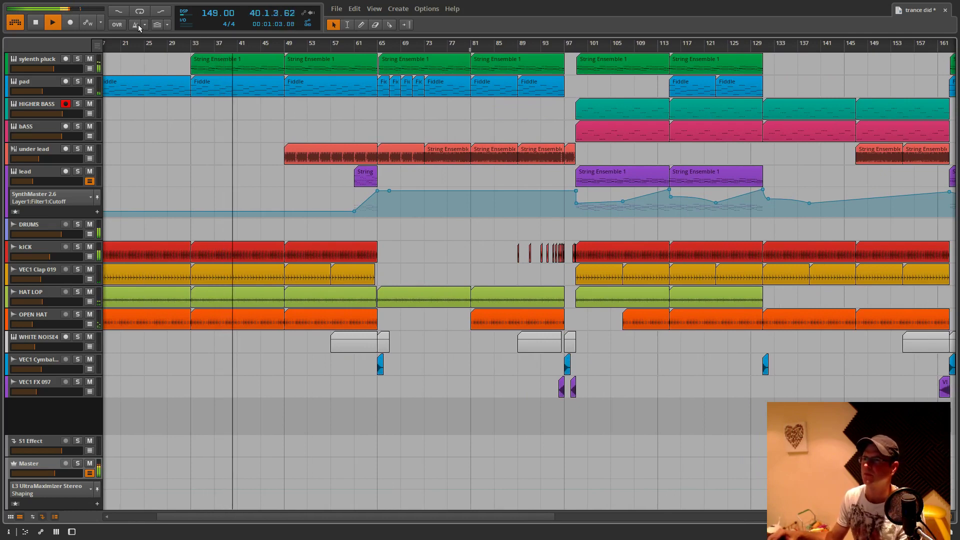
pyautogui.click(167, 26)
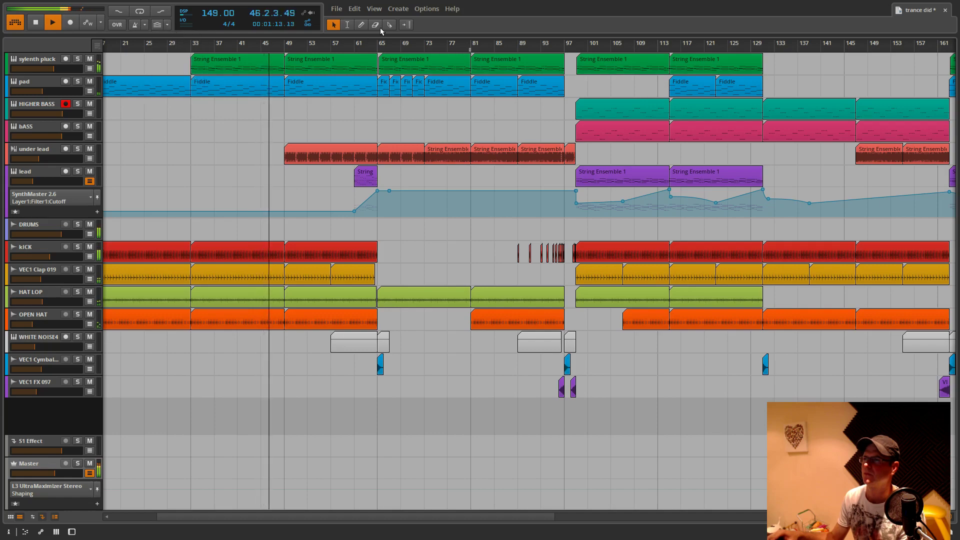
pyautogui.click(406, 25)
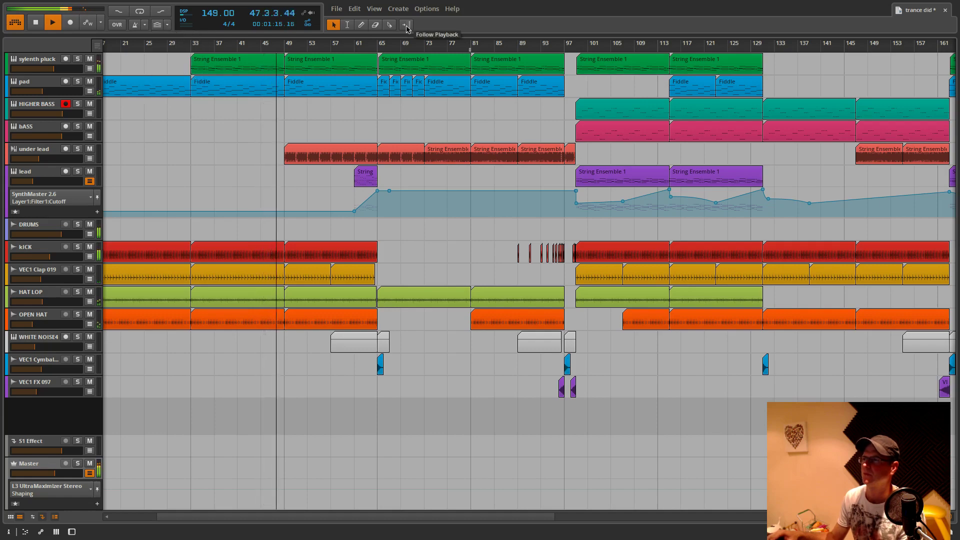
pyautogui.moveTo(297, 41); pyautogui.dragTo(305, 42)
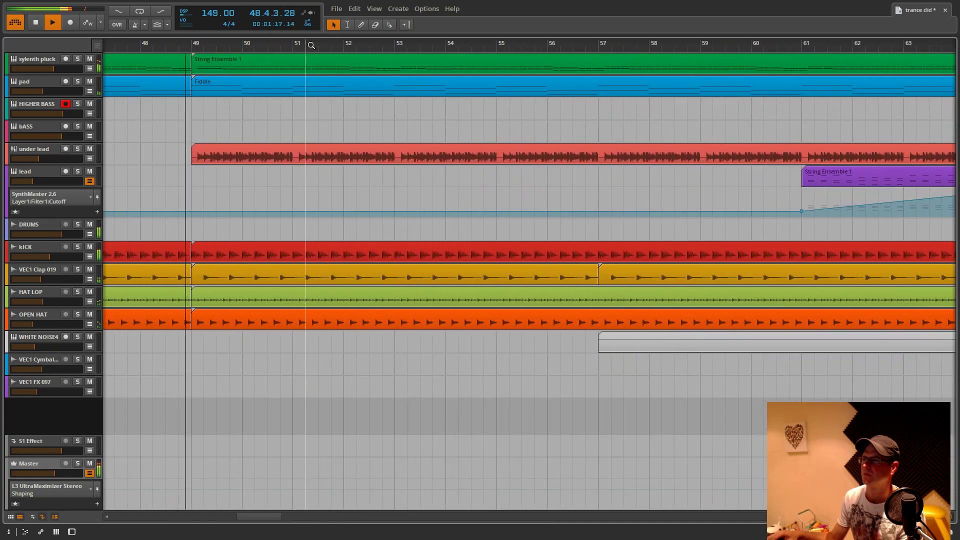
pyautogui.click(406, 25)
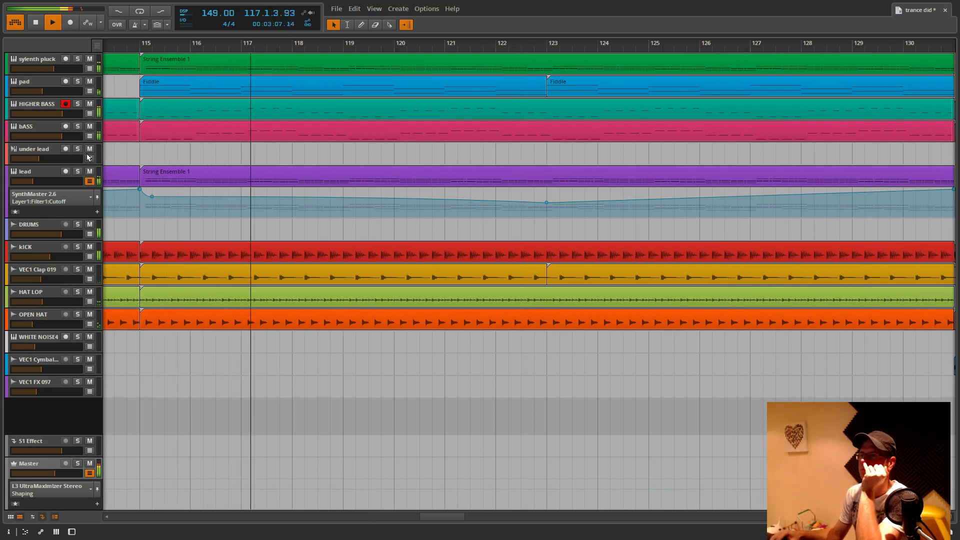
# Check the bASS track's automation lane and collapse it, and show the pad track's Filter Cutoff automation
pyautogui.click(90, 136)
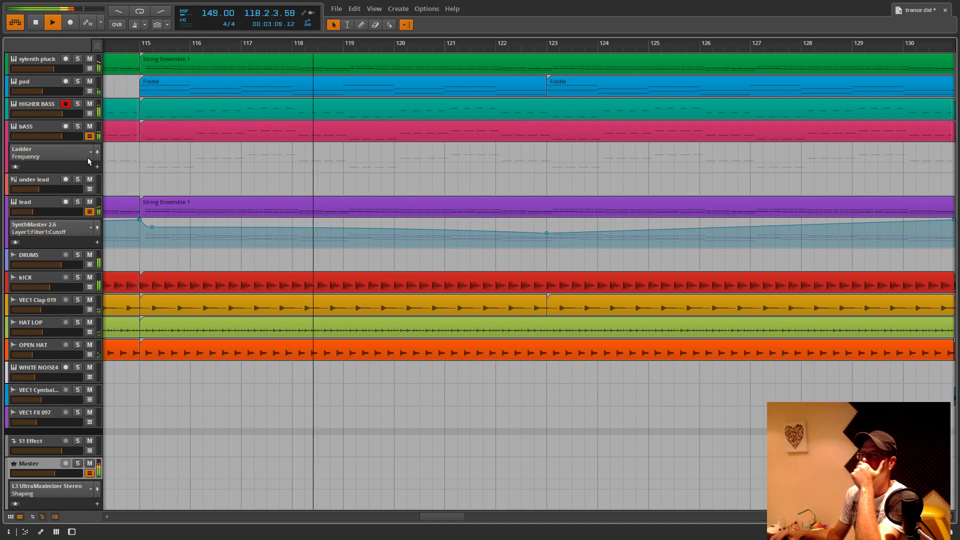
pyautogui.click(90, 136)
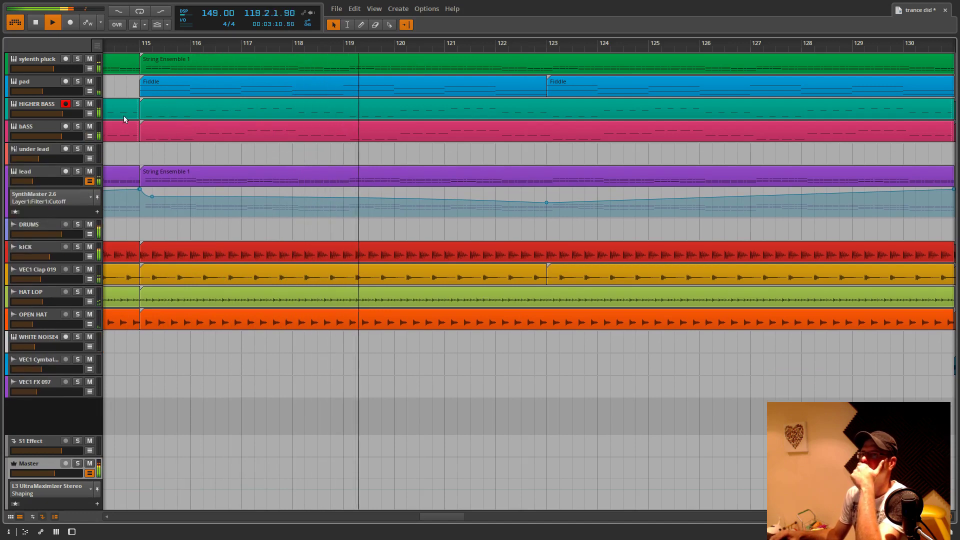
pyautogui.click(90, 91)
pyautogui.click(92, 106)
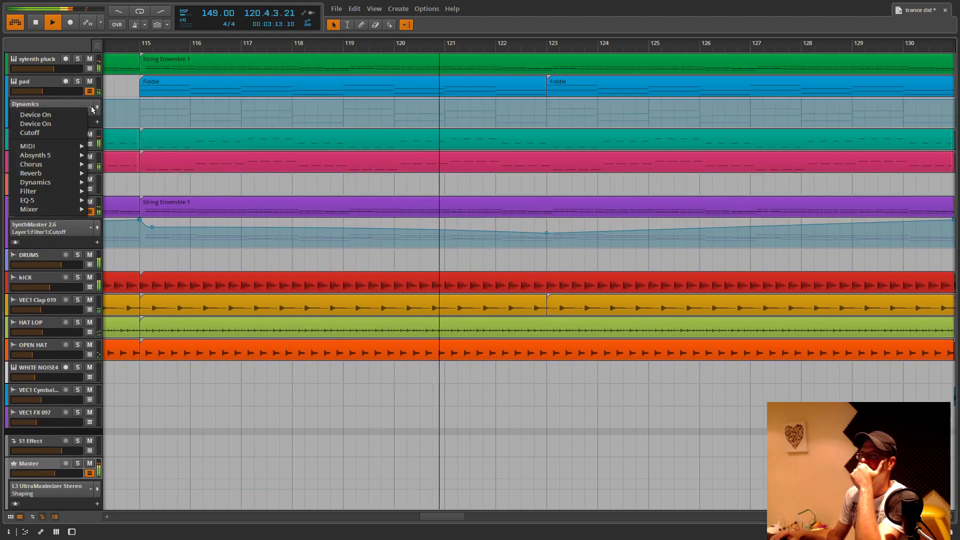
pyautogui.click(53, 132)
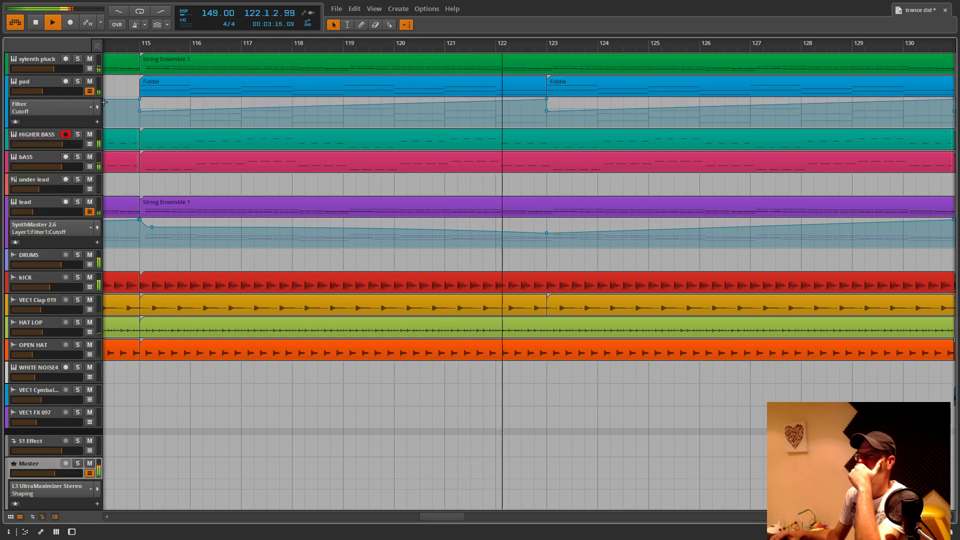
# Expand the sylenth pluck track's automation lane and set it to the LennarDigital Sylenth1 Filter A Cutoff parameter
pyautogui.click(90, 69)
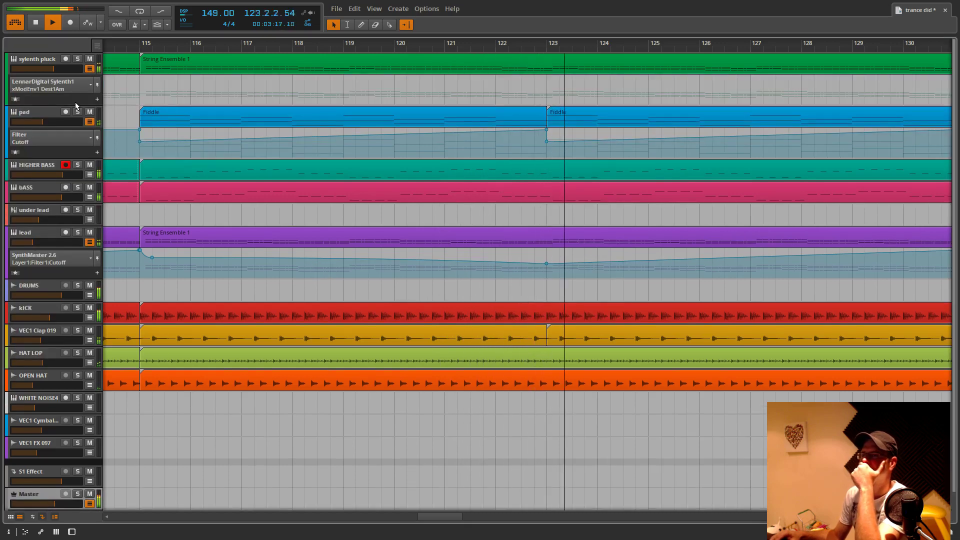
pyautogui.click(90, 84)
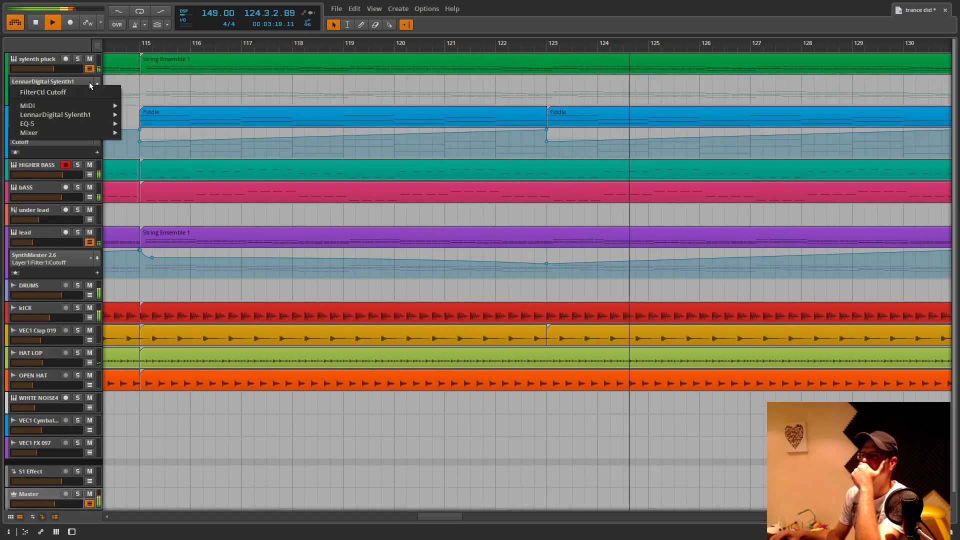
pyautogui.click(90, 85)
pyautogui.scroll(-1, 176, 235)
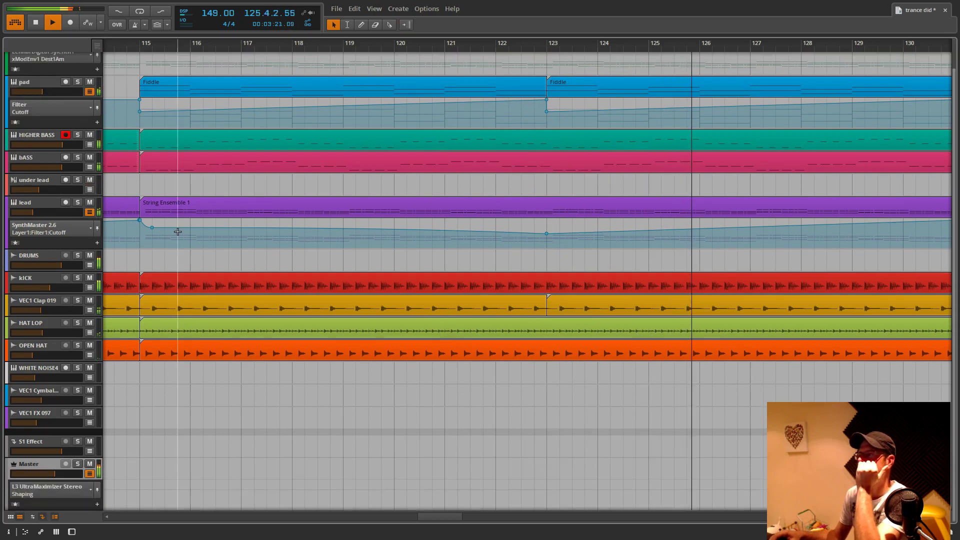
pyautogui.scroll(1, 177, 231)
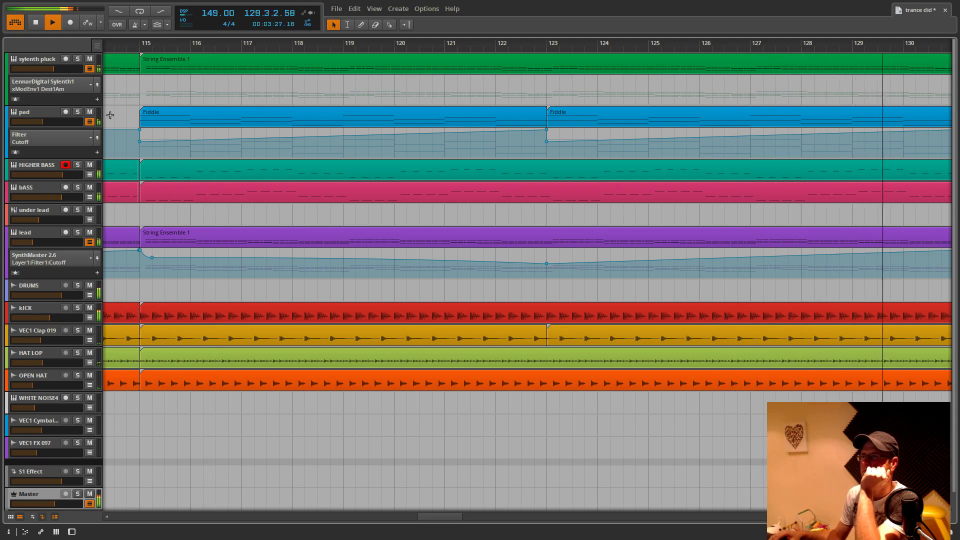
pyautogui.click(91, 84)
pyautogui.moveTo(88, 118)
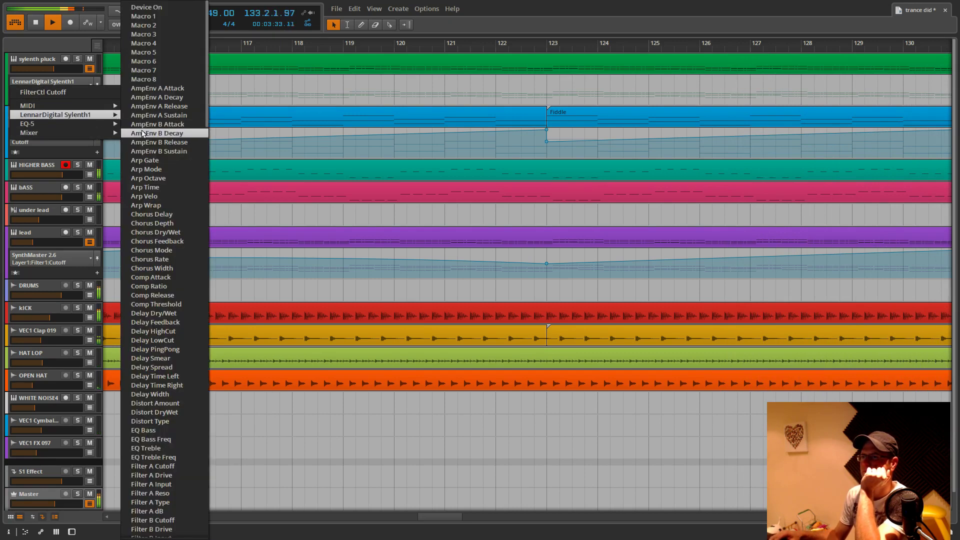
pyautogui.click(154, 468)
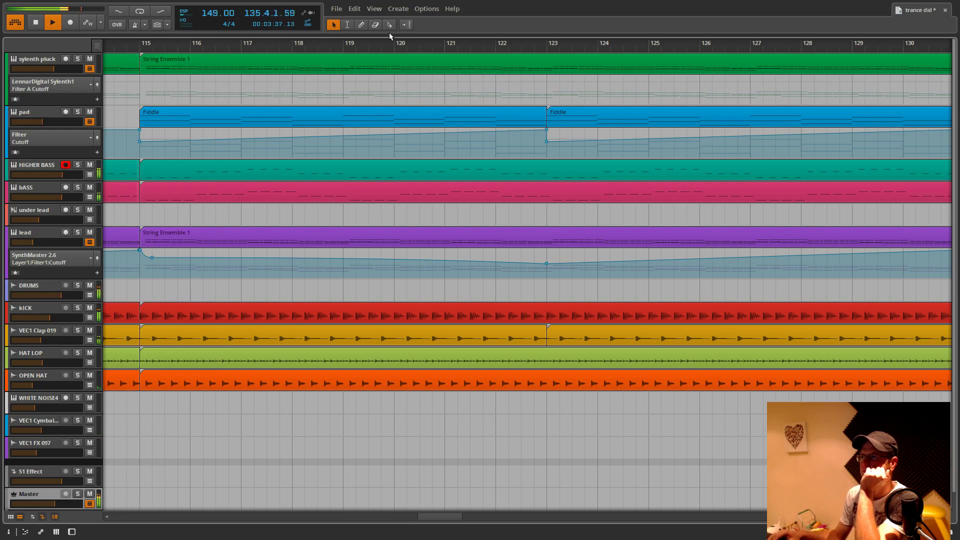
# Re-enable Follow Playback so the arranger keeps up with the playhead, and save the project
pyautogui.click(406, 24)
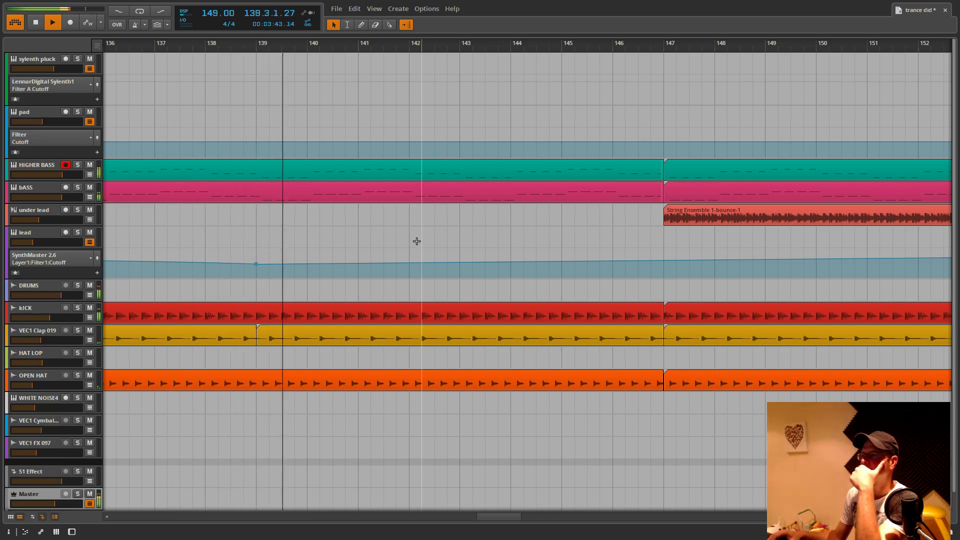
pyautogui.scroll(-1, 417, 242)
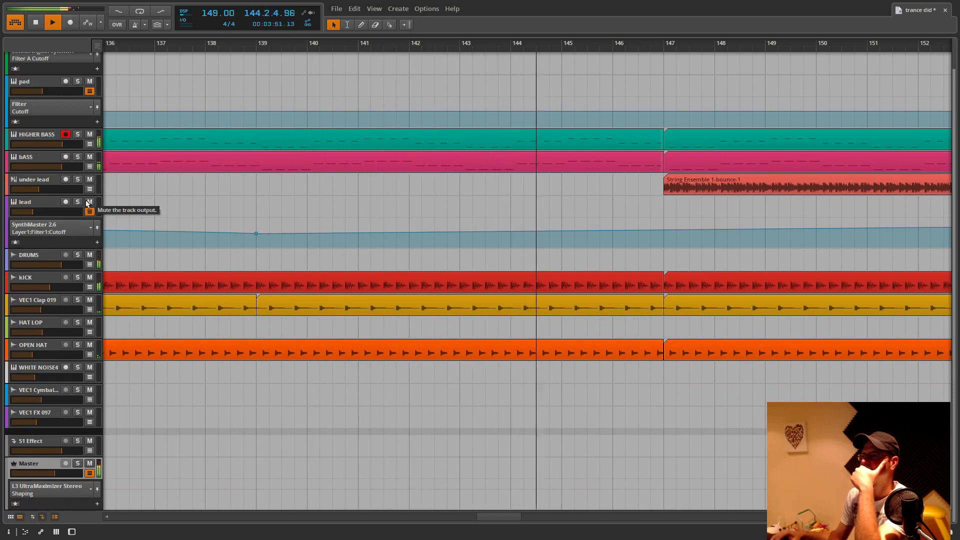
pyautogui.scroll(1, 85, 172)
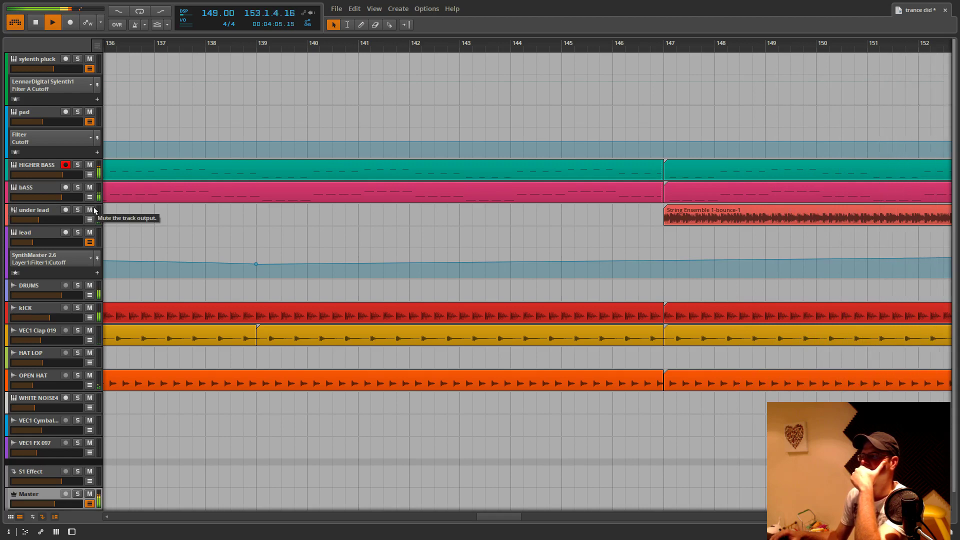
pyautogui.click(405, 24)
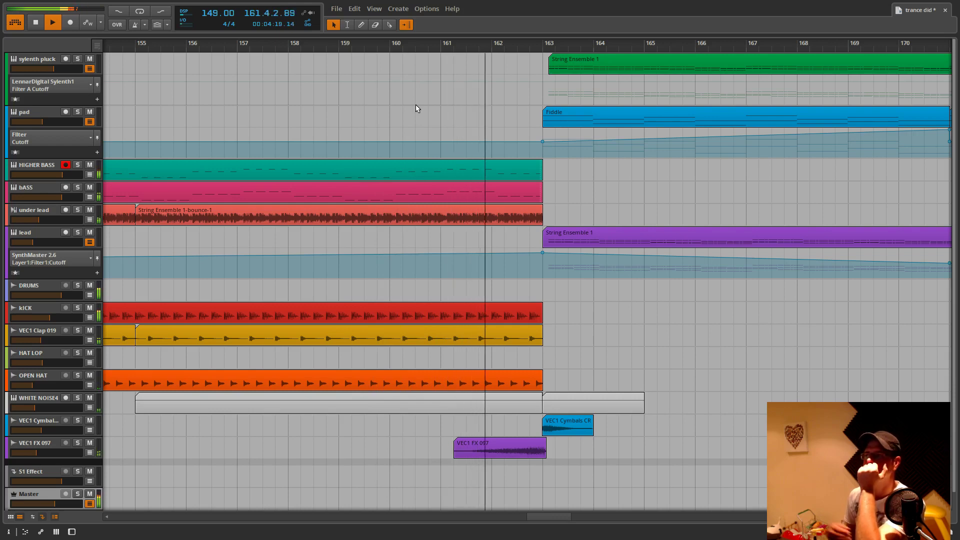
pyautogui.click(336, 8)
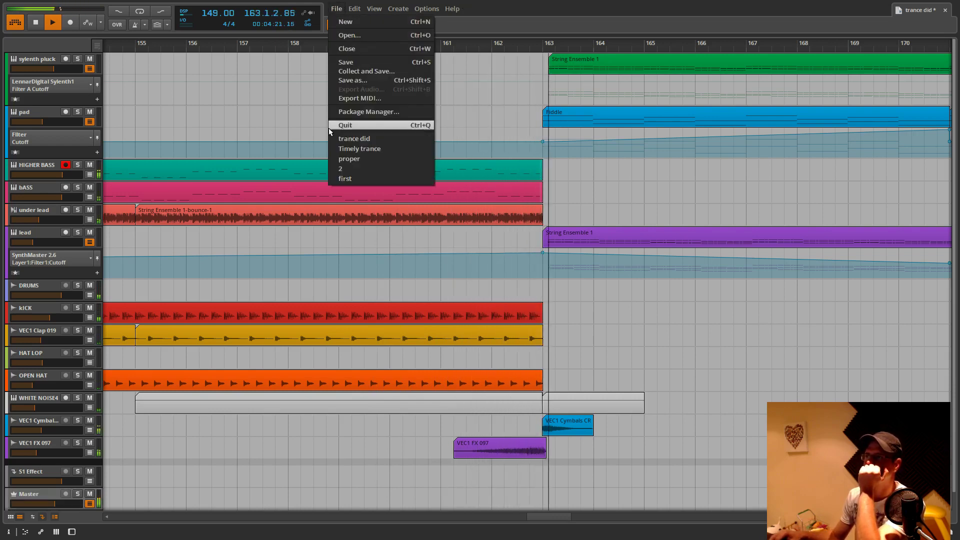
pyautogui.click(331, 62)
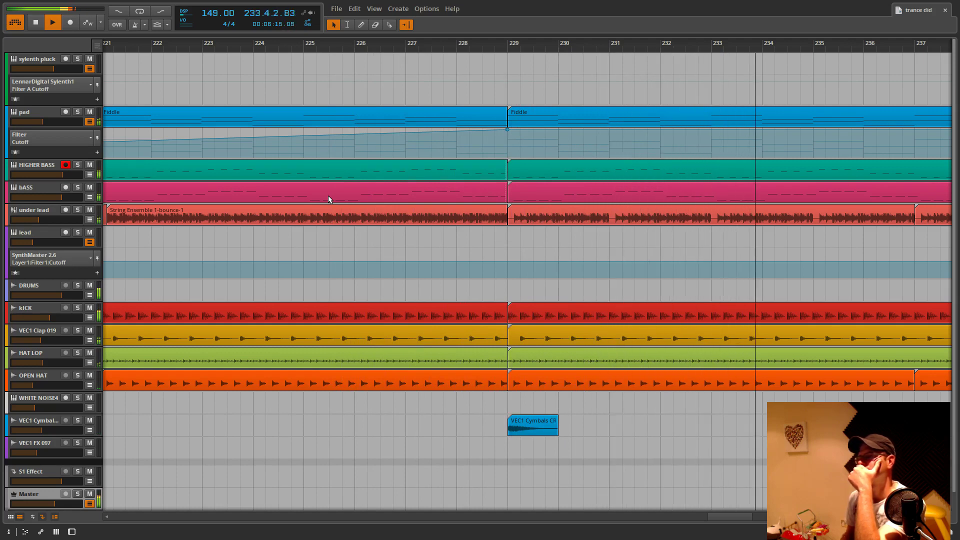
# Show the under lead track's Filter Cutoff automation above its Reverb Mix lane and reduce the Cutoff lane's height
pyautogui.click(90, 220)
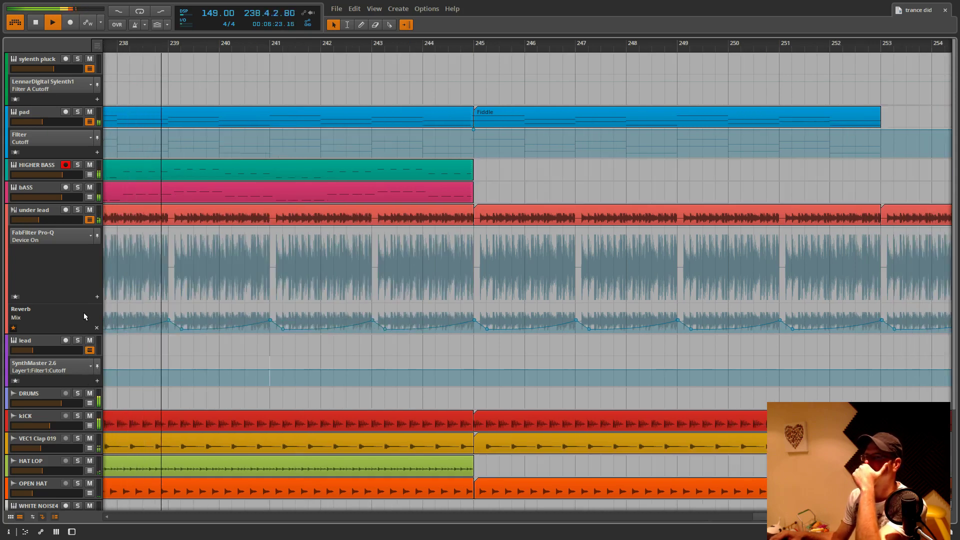
pyautogui.click(89, 236)
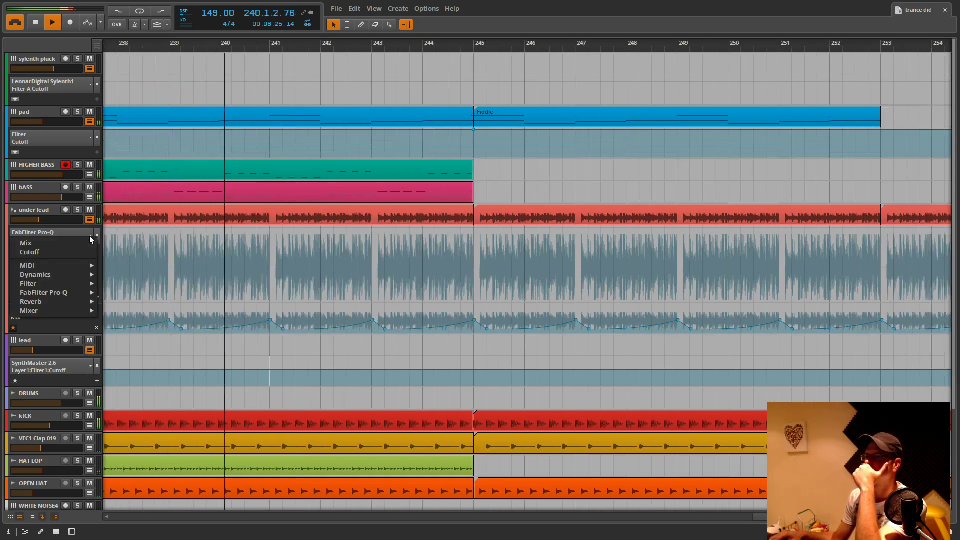
pyautogui.click(30, 250)
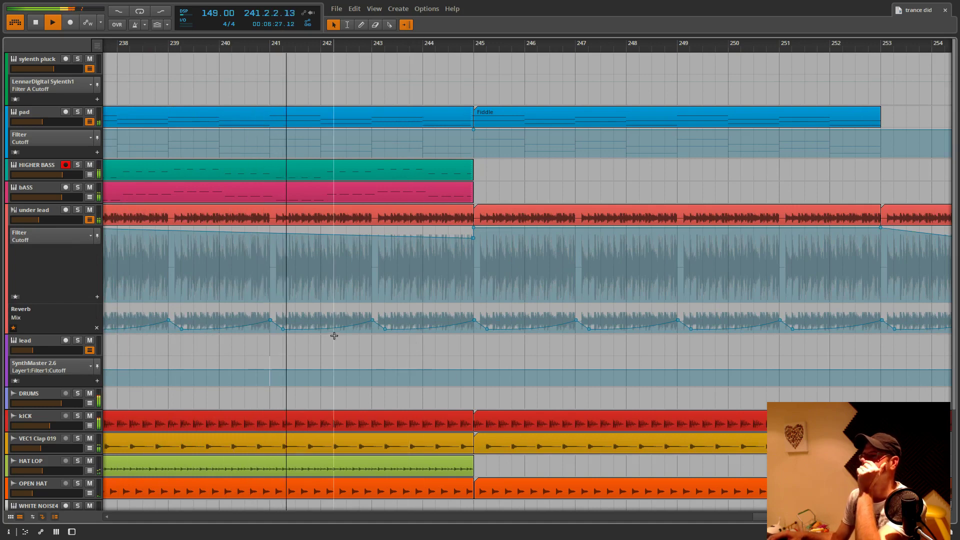
pyautogui.moveTo(113, 292); pyautogui.dragTo(83, 253)
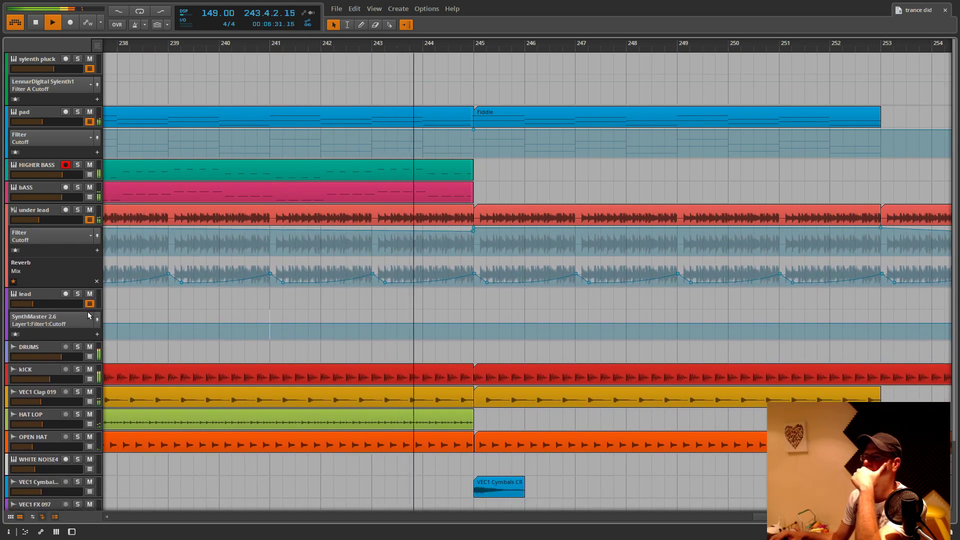